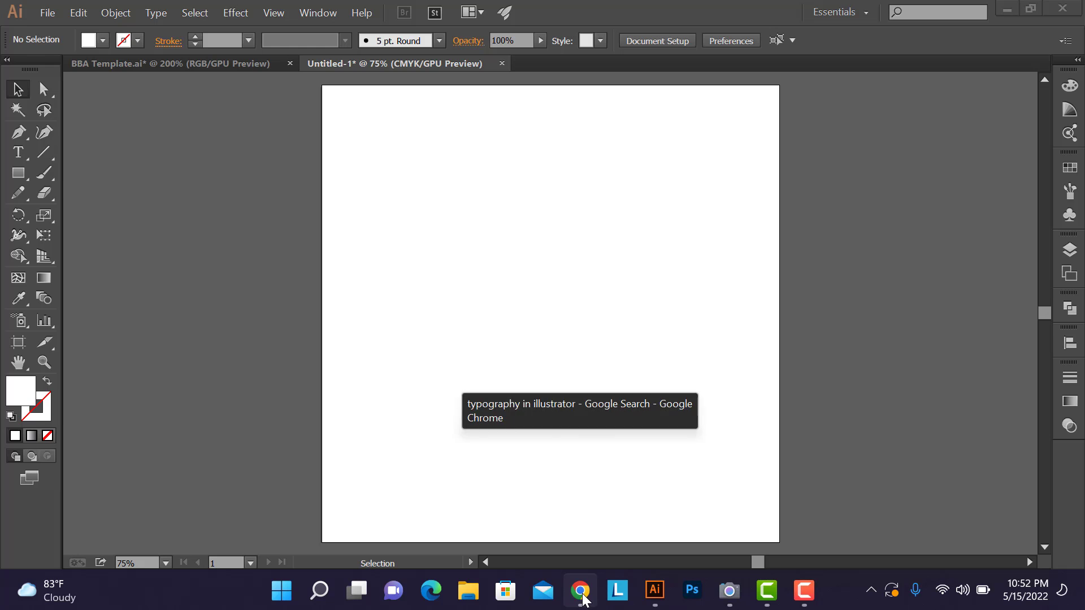
Step: Copy the hand-drawn lettering photo from the Camera viewer, paste it onto the blank artboard and enlarge it past the artboard's side edges
left_click(730, 591)
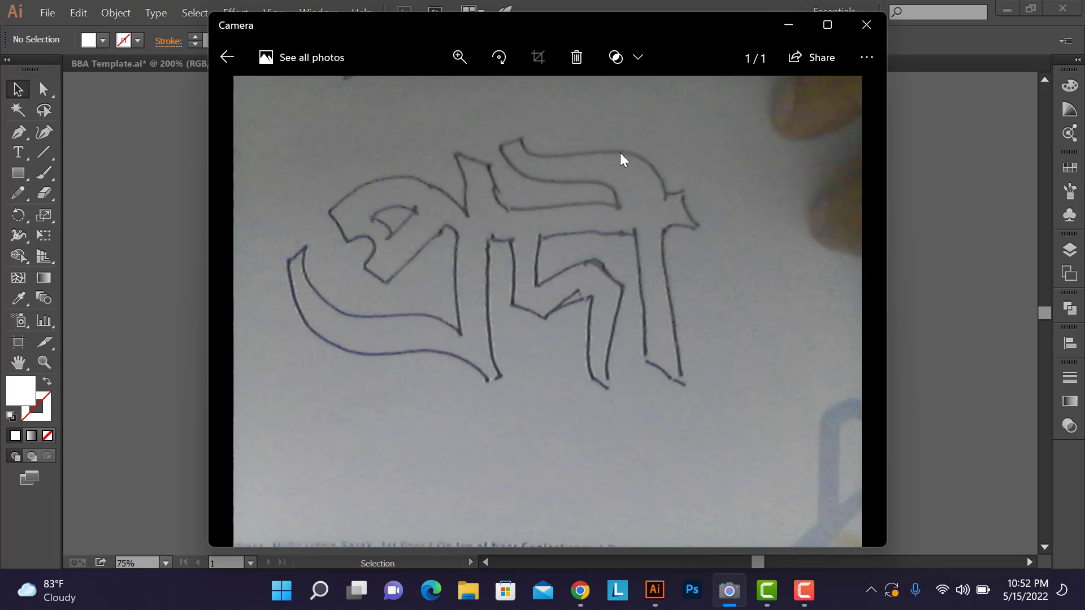
right_click(620, 160)
left_click(644, 169)
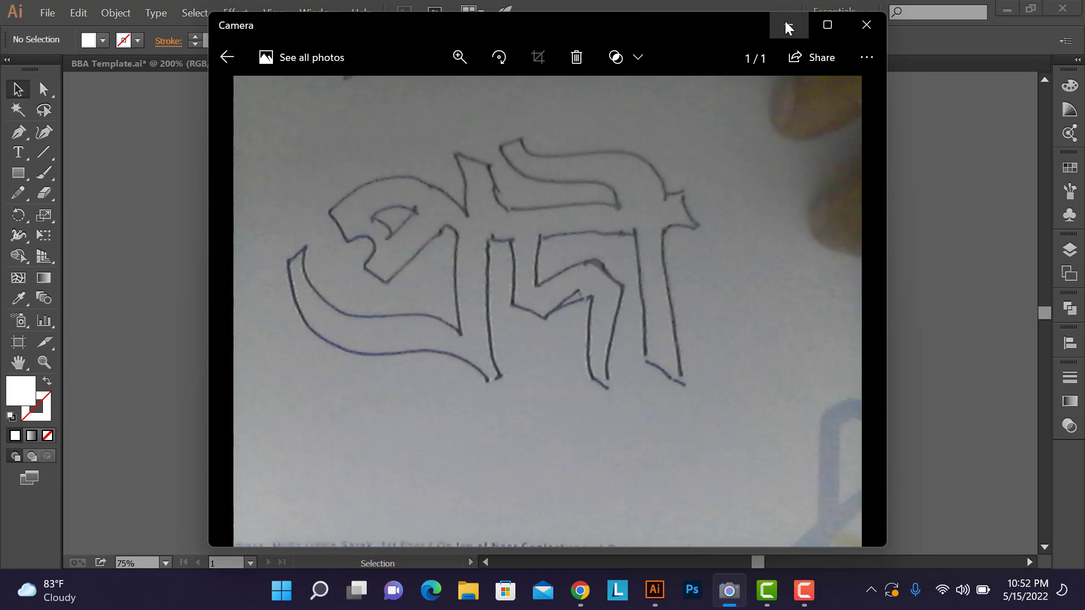
left_click(788, 26)
key("ctrl+v")
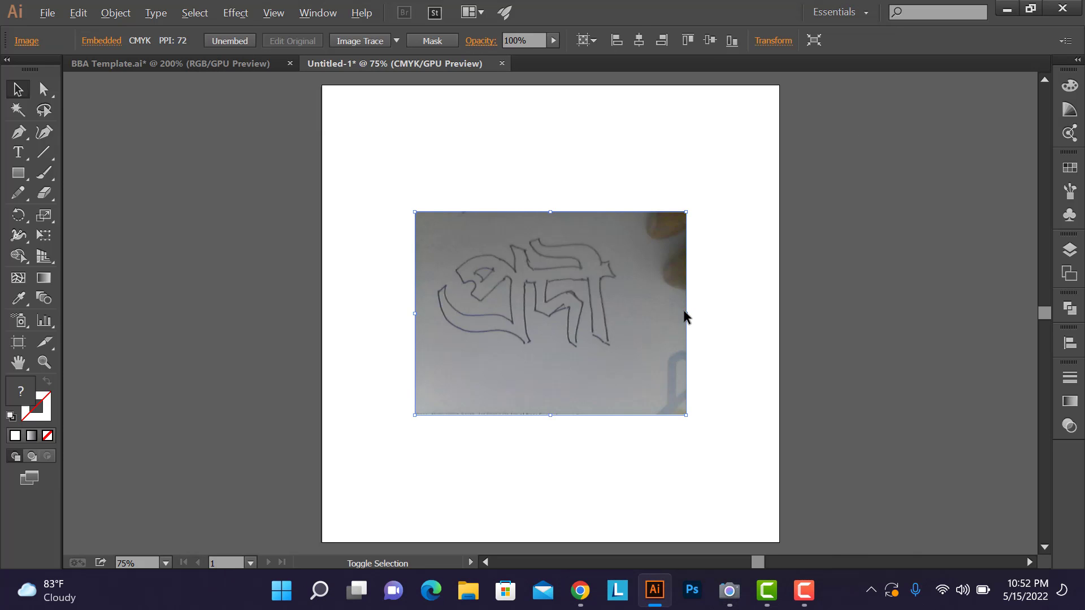
left_click_drag(686, 318, 811, 330)
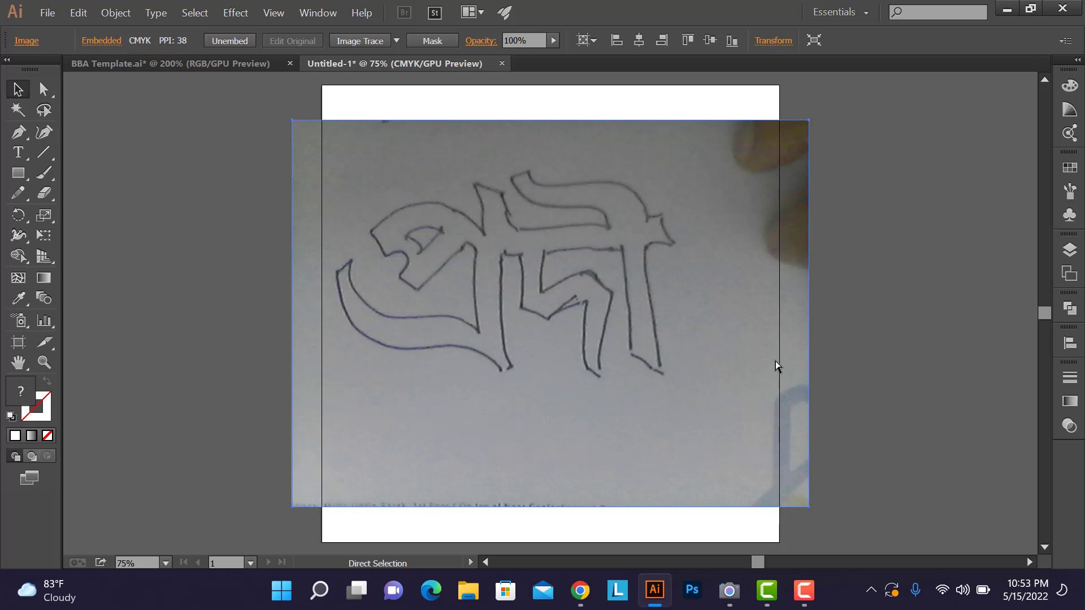
key("ctrl+shift+a")
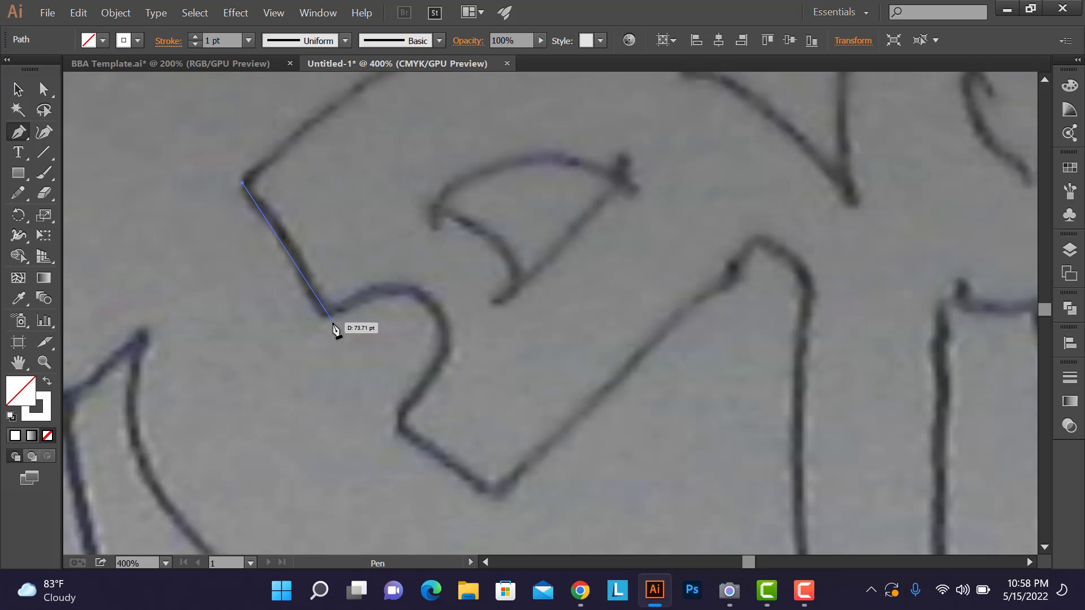
Step: Trace the first letter's notched head with the Pen tool, from its slanted edge around the rounded notch and up the long diagonal
left_click(322, 316)
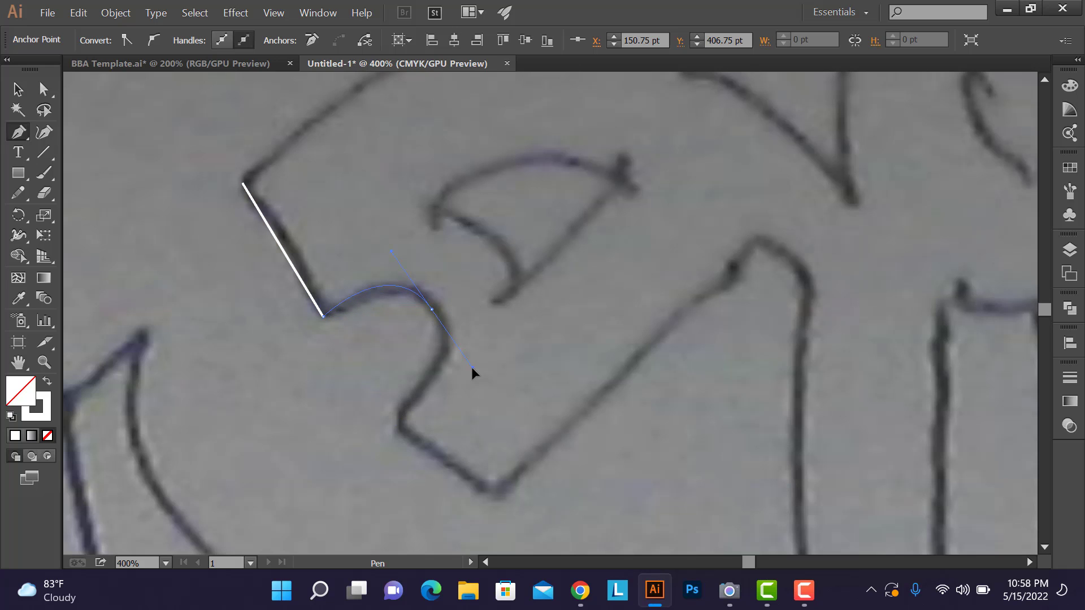
left_click_drag(464, 367, 463, 359)
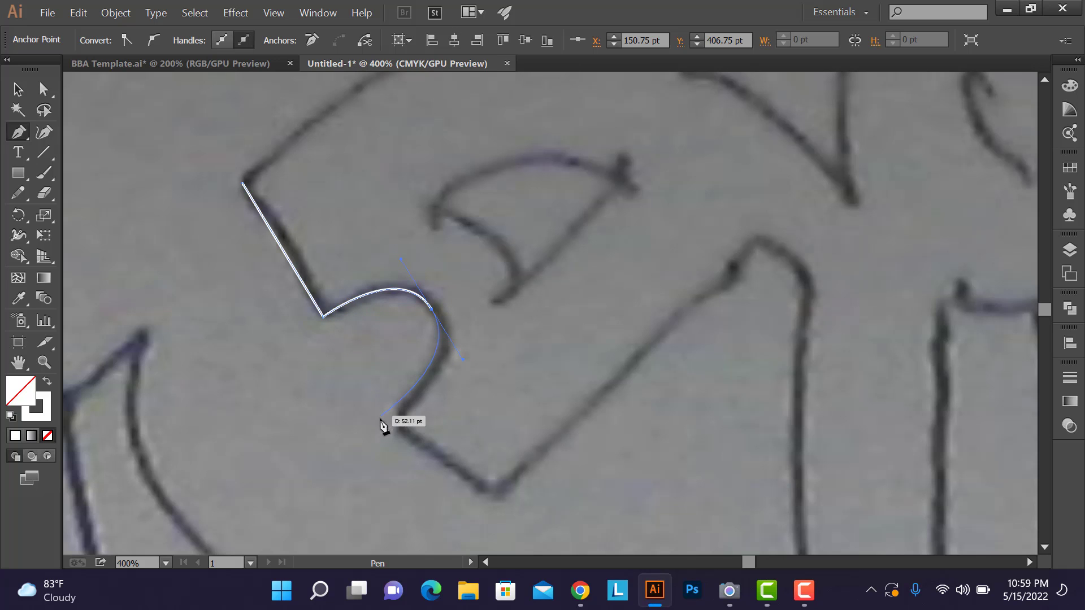
left_click(399, 422)
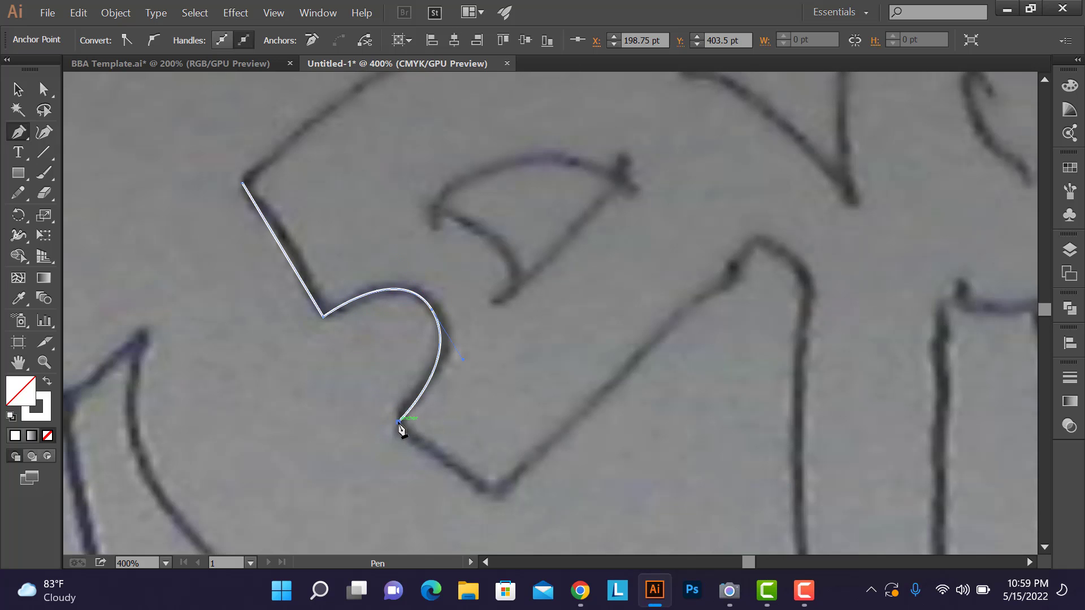
key("Escape")
left_click(496, 495)
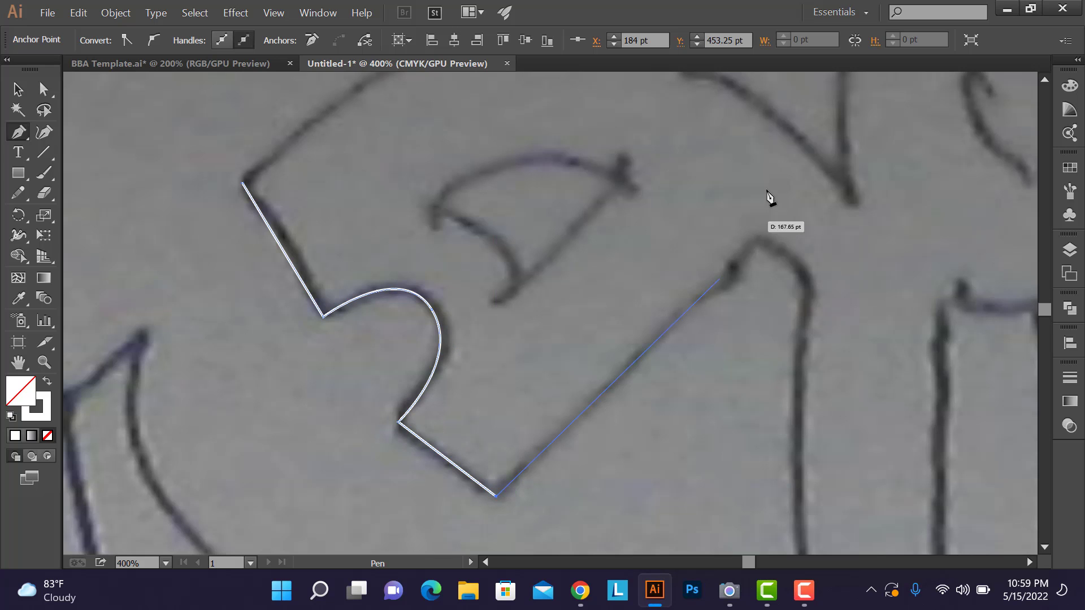
left_click(761, 237)
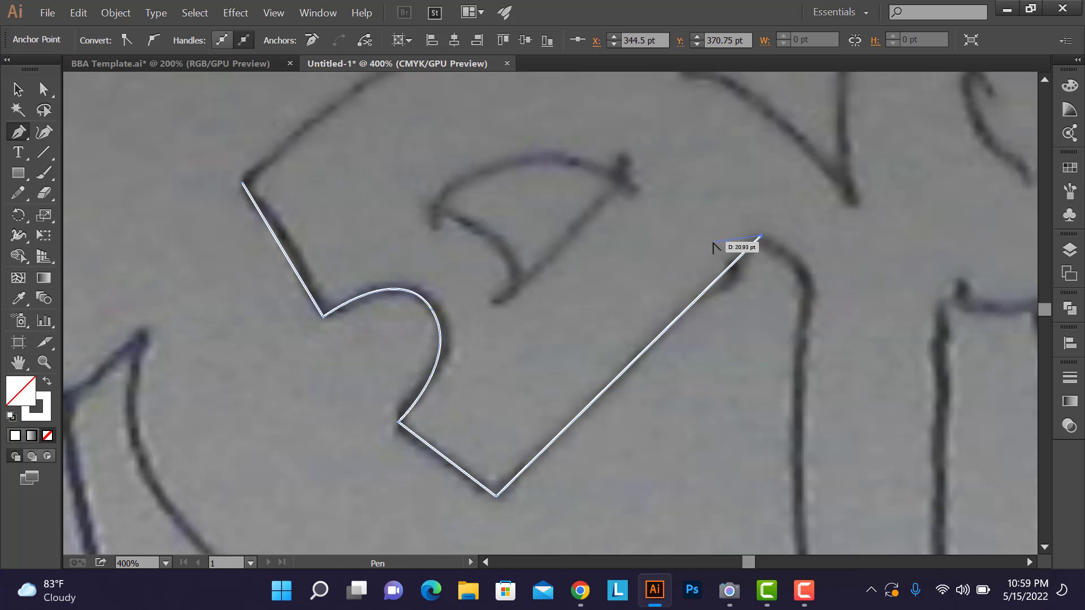
Step: Continue the path over the rounded peak and straight down the inner stem edge to the corner above the tail
scroll(761, 247, "down", 2)
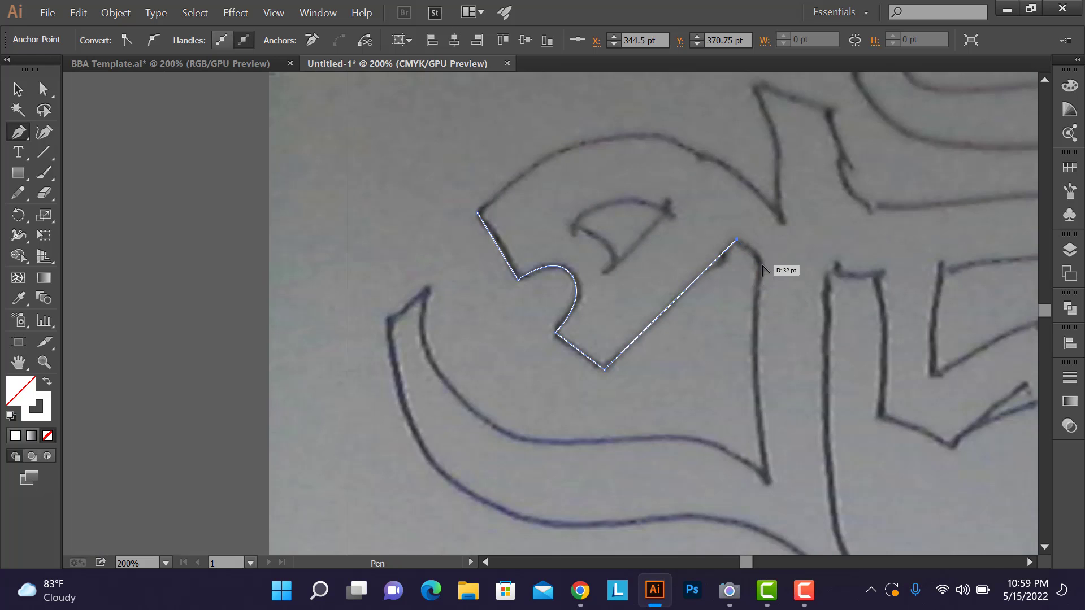
scroll(762, 270, "up", 2)
left_click_drag(759, 269, 774, 321)
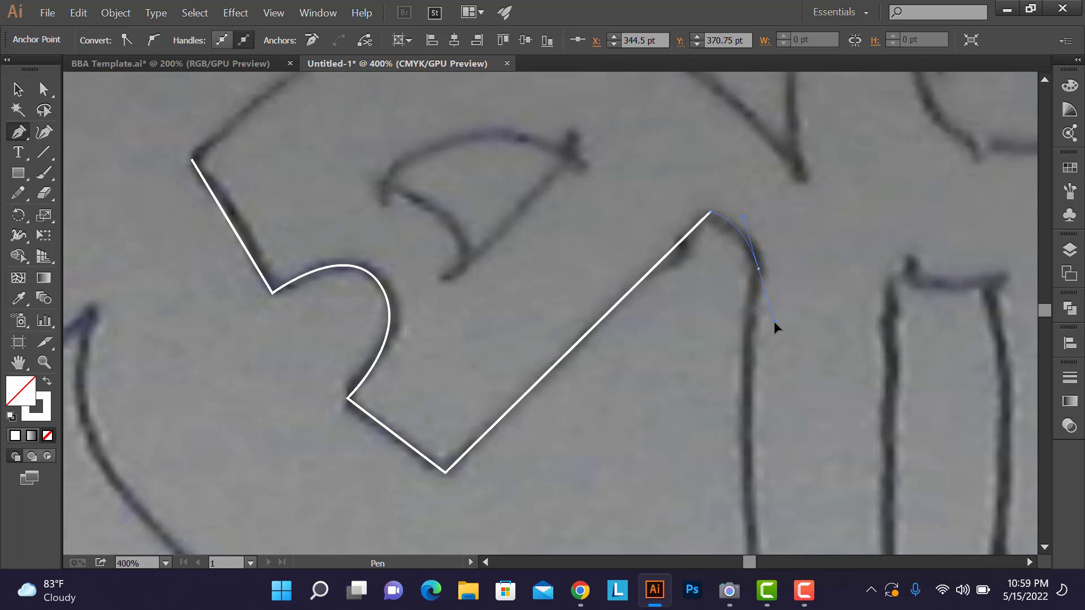
left_click_drag(758, 268, 760, 272)
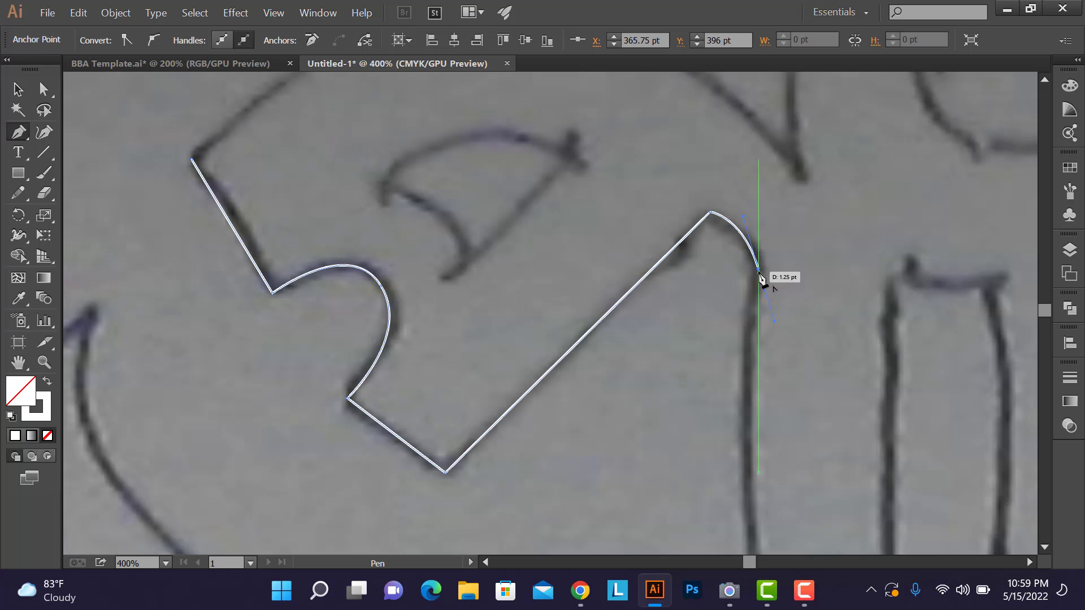
key("ctrl+minus")
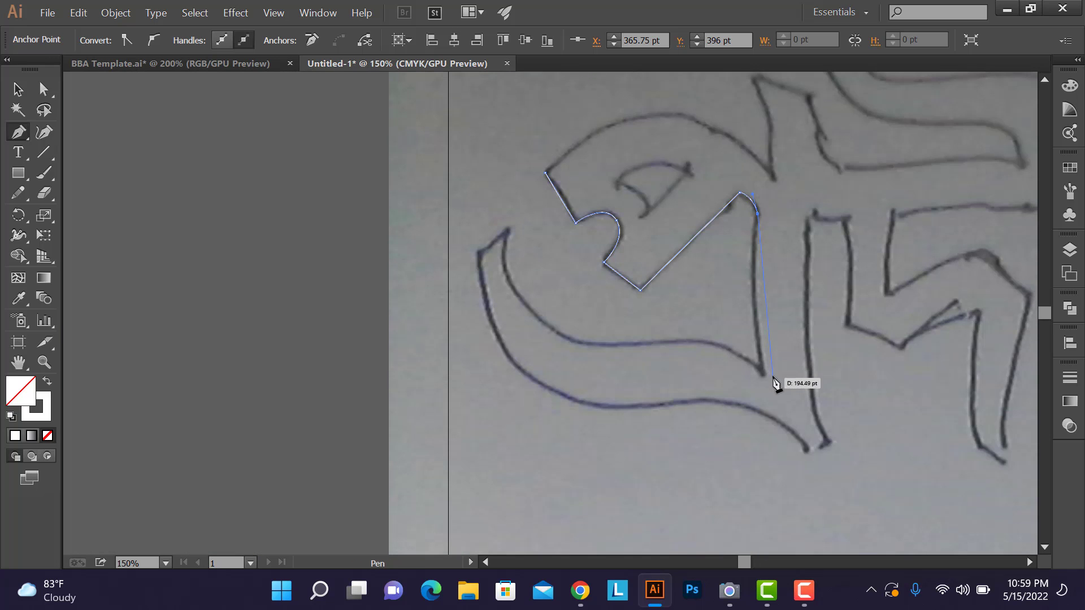
scroll(775, 380, "down", 2)
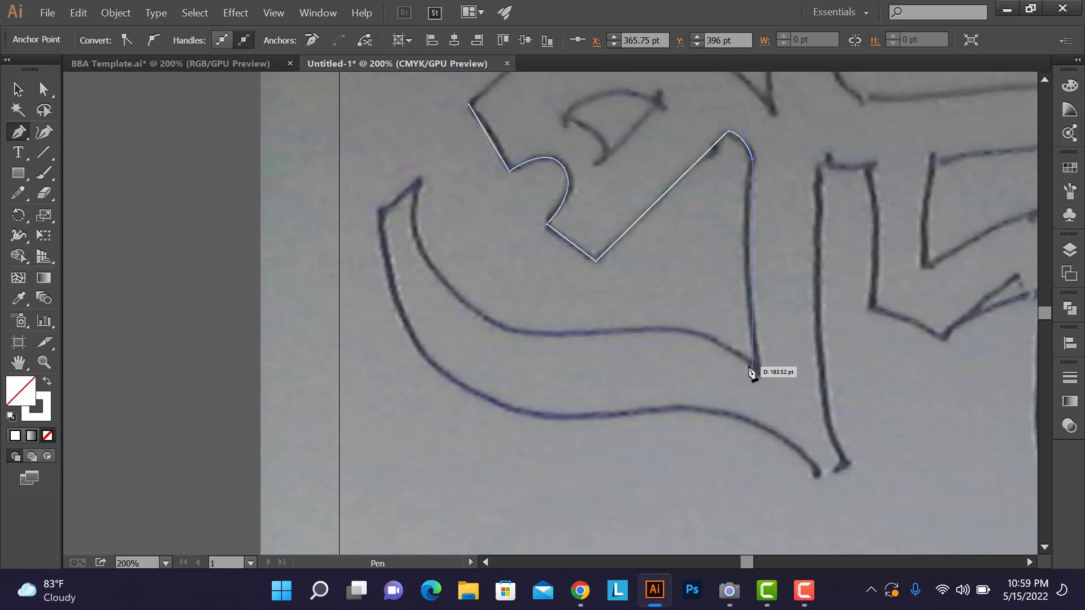
left_click(758, 374, "shift")
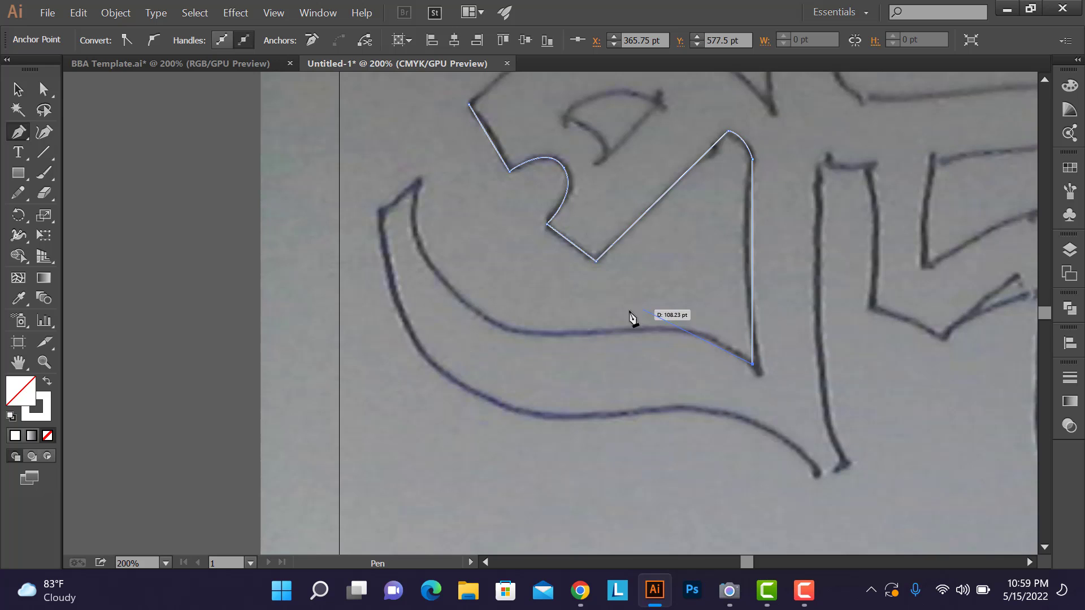
Step: Trace the upper curve of the first letter's sweeping tail to its pointed tip and across the tip's short slanted end
left_click_drag(601, 332, 489, 347)
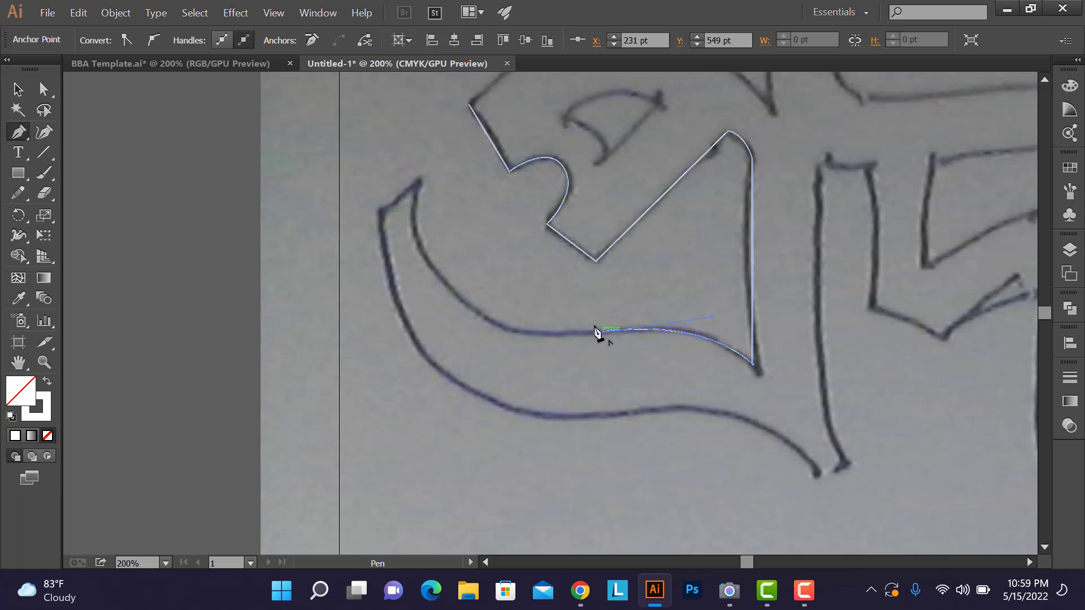
left_click_drag(421, 249, 375, 188)
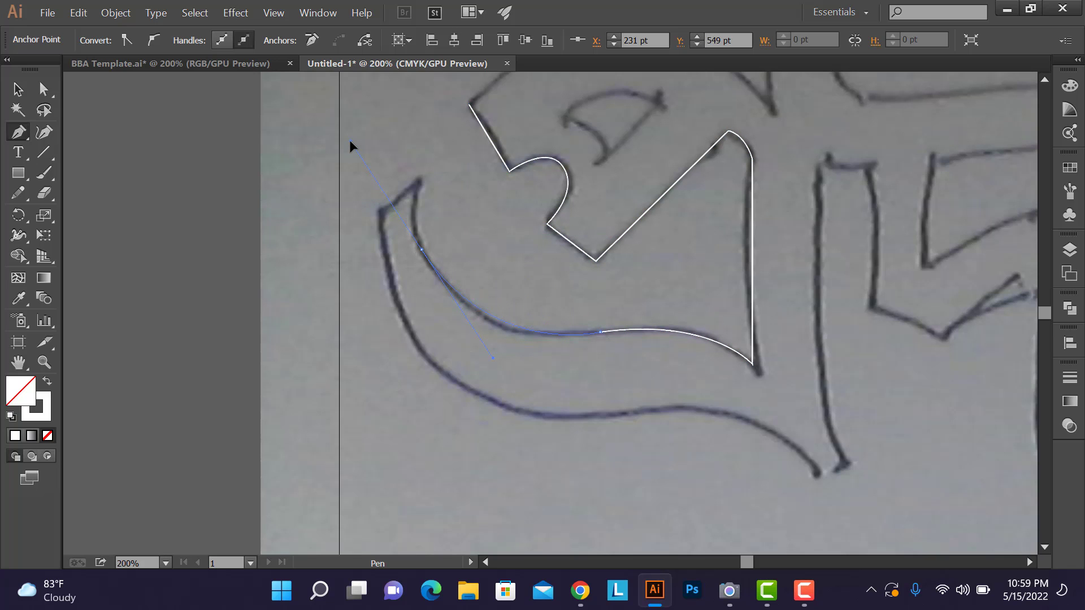
scroll(432, 247, "up", 2)
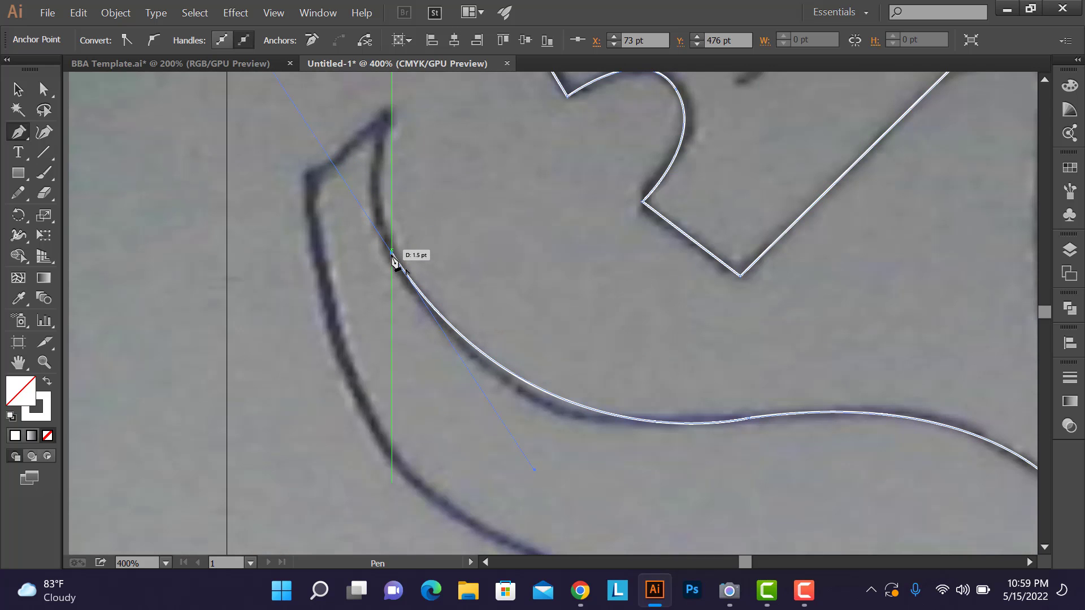
left_click_drag(392, 254, 418, 146)
scroll(399, 136, "up", 3)
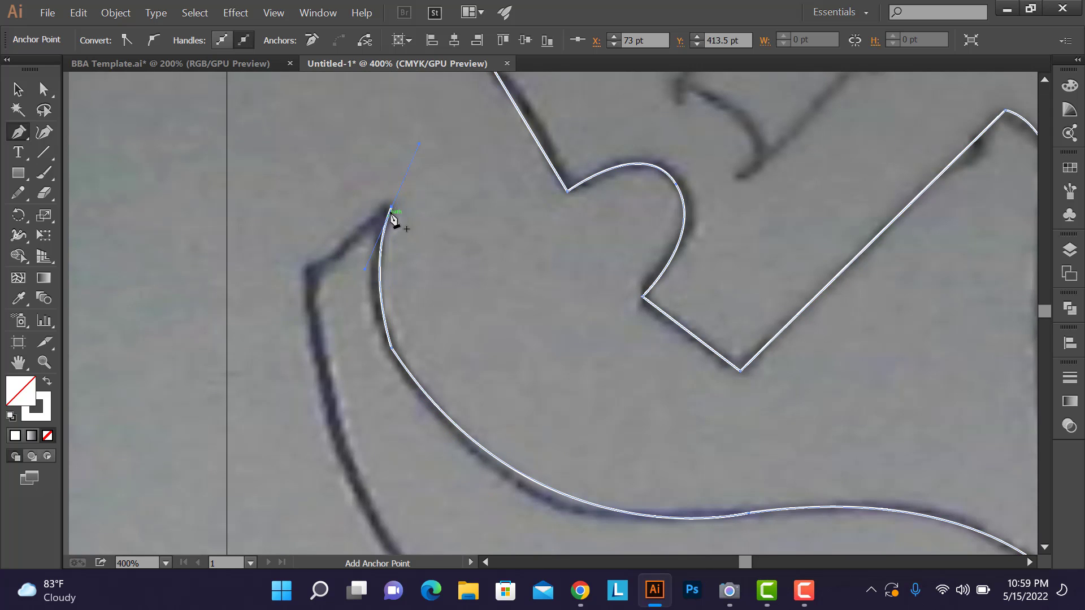
left_click_drag(391, 208, 309, 270)
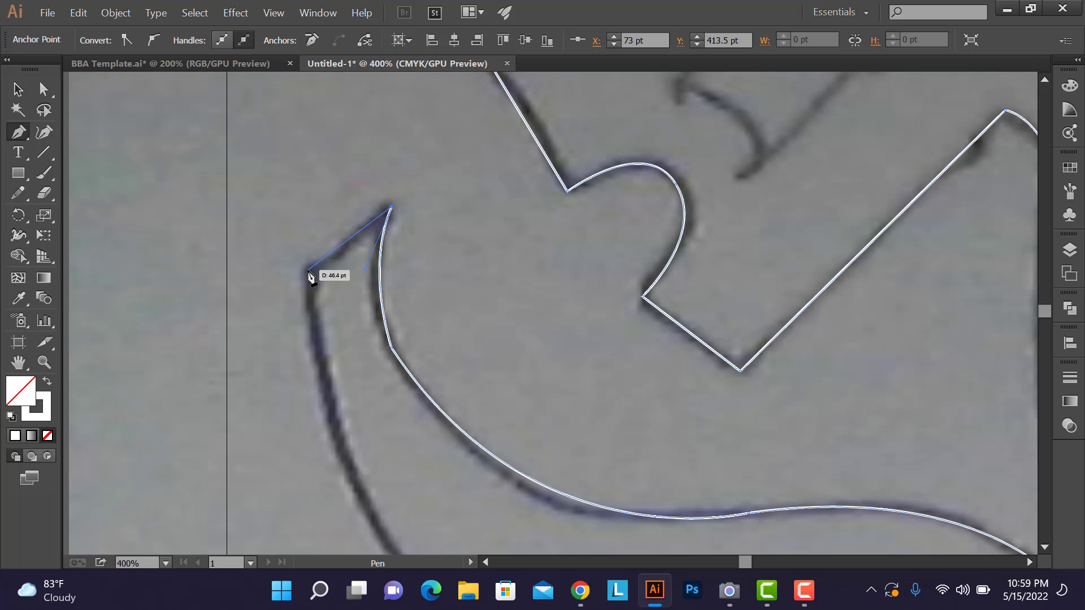
left_click(309, 269)
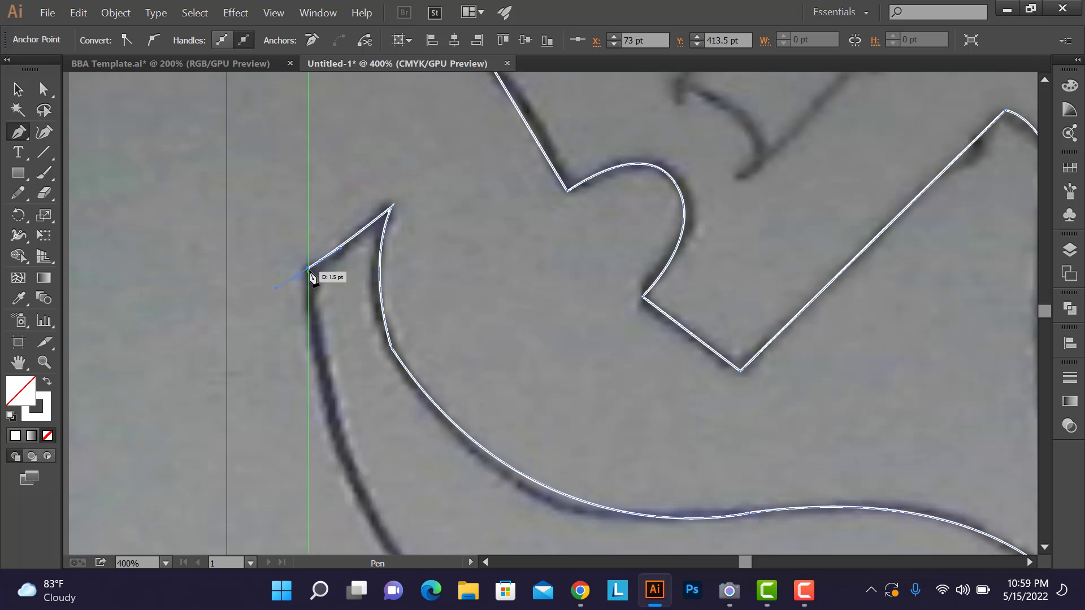
Step: Trace the lower curve of the sweeping tail from its tip to the foot of the stem, ending in a corner point
scroll(312, 293, "down", 2)
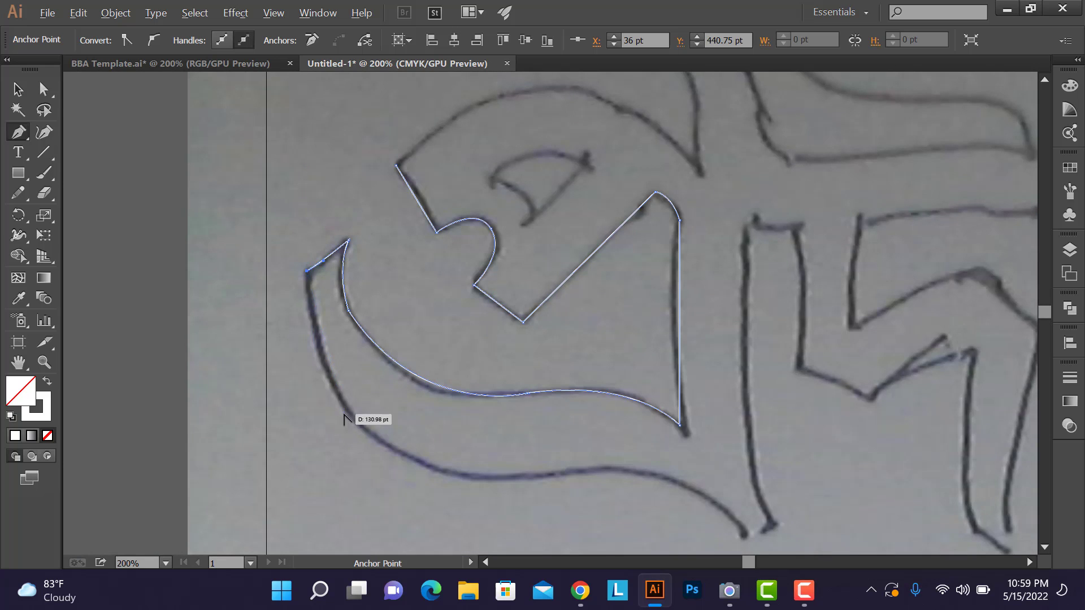
scroll(345, 396, "up", 1)
left_click(355, 418, "ctrl")
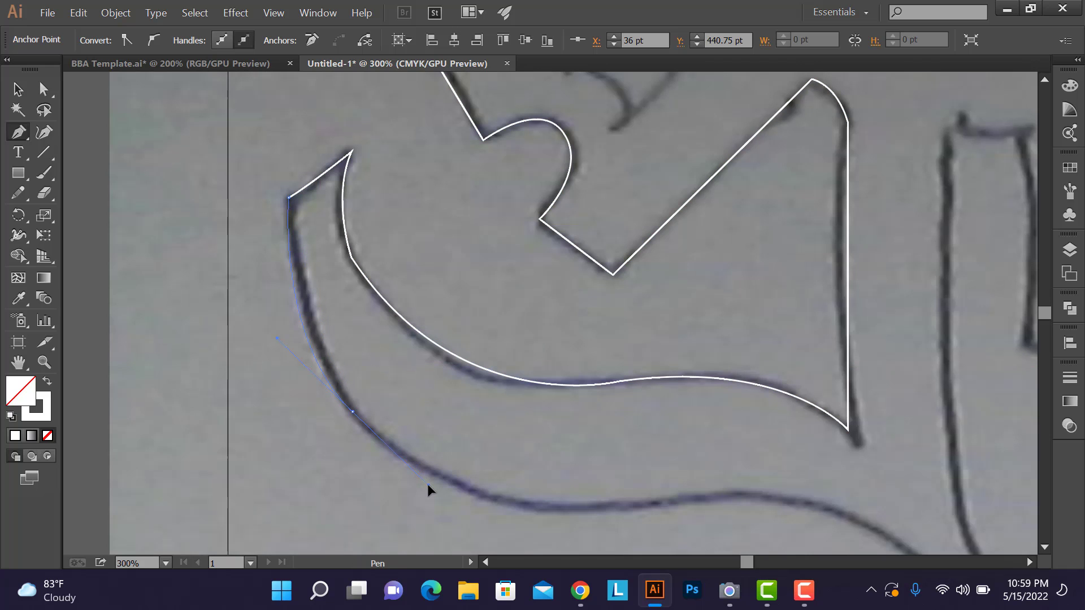
mouse_move(520, 506)
left_mouse_down()
mouse_move(516, 514)
mouse_move(594, 520)
left_mouse_up()
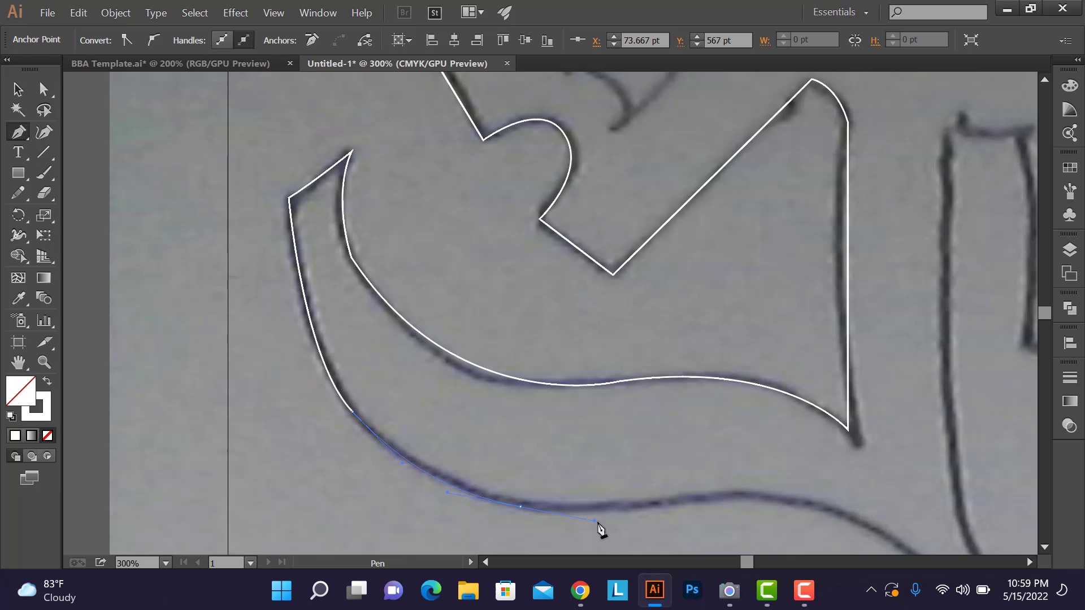
left_click(738, 499)
left_click_drag(740, 500, 449, 237)
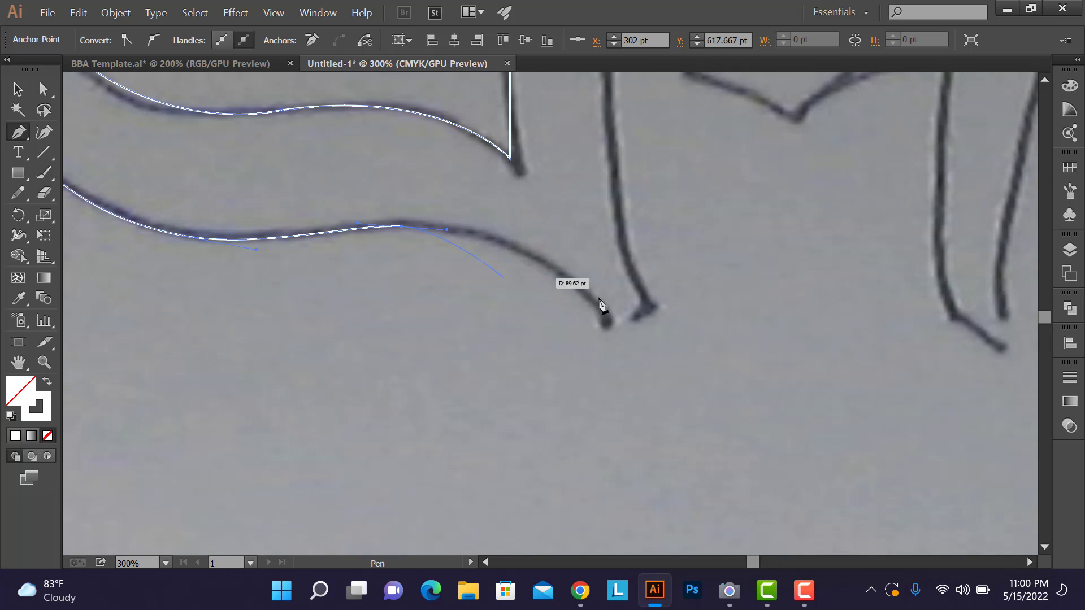
left_click_drag(608, 324, 640, 369)
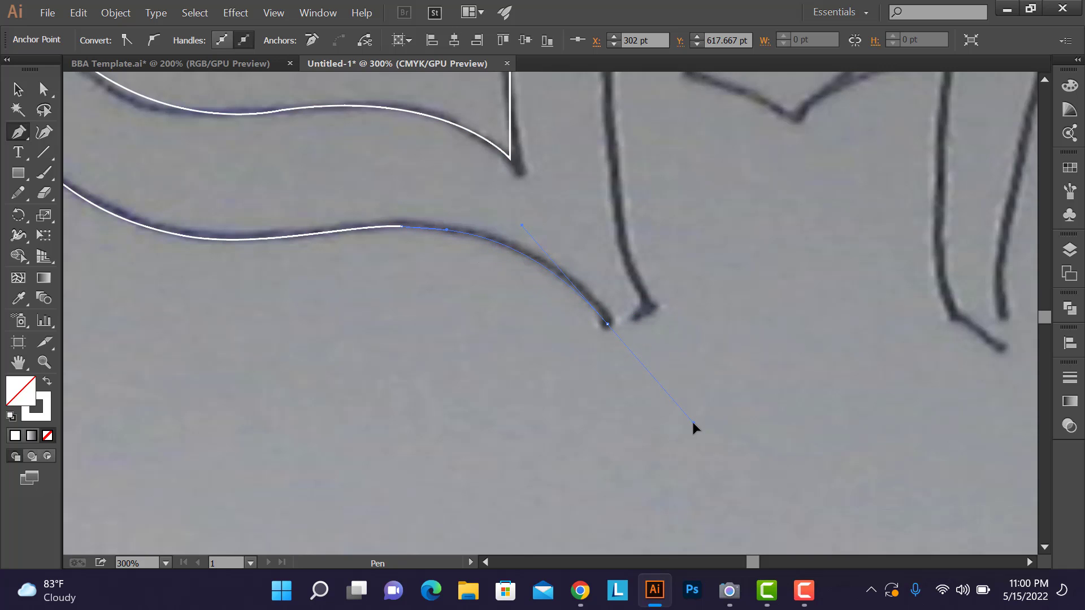
left_click_drag(692, 421, 693, 421)
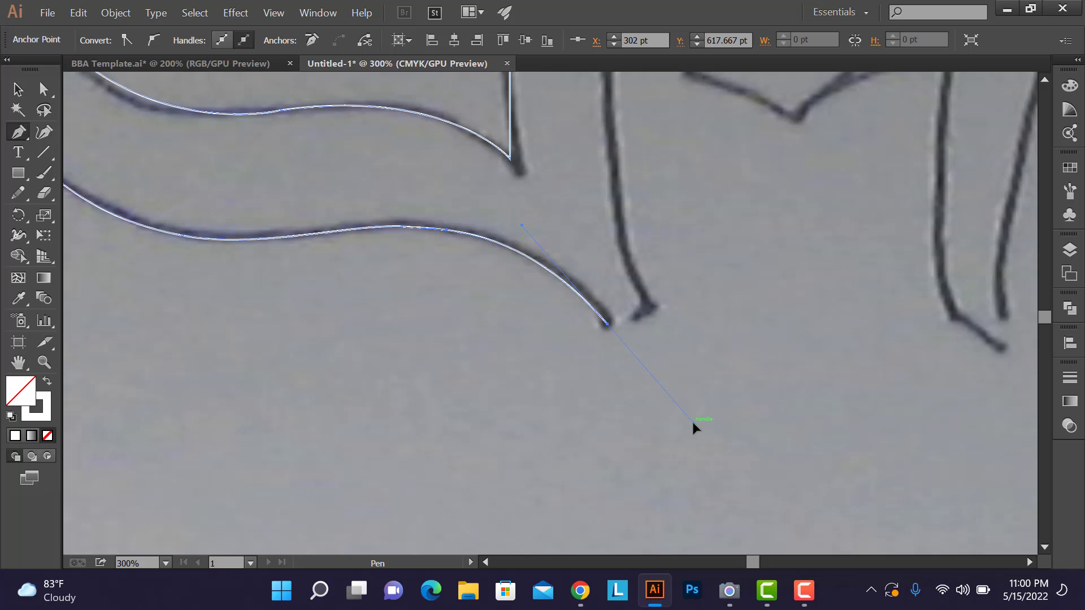
left_click(606, 324)
Step: Close off the stem's foot with a short edge and trace the stem's curved far side up to a corner at its top
left_click_drag(653, 306, 679, 303)
scroll(647, 314, "down", 2)
scroll(632, 310, "up", 3)
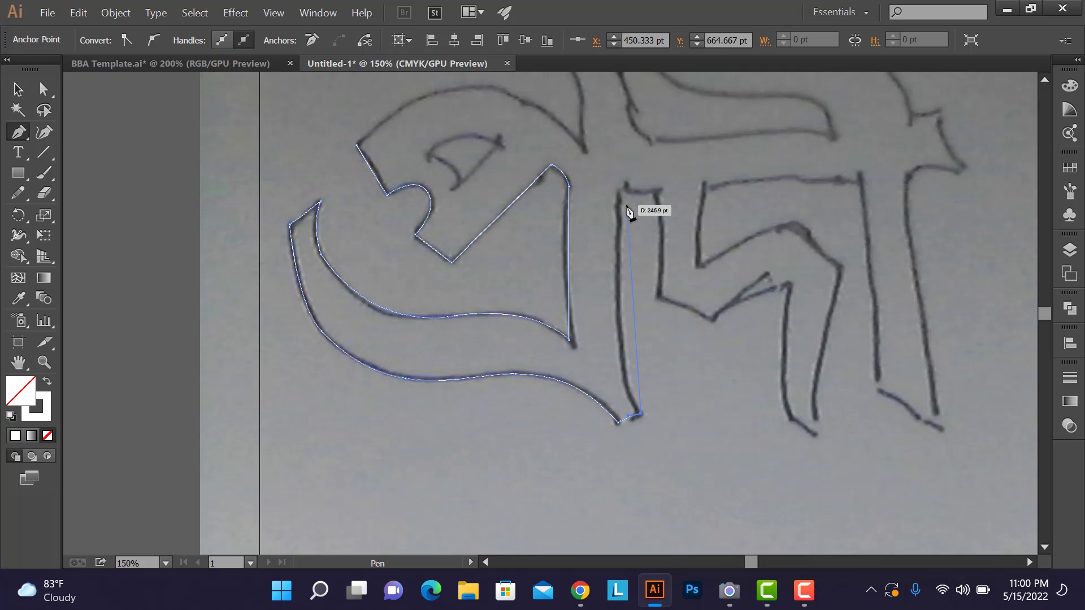
scroll(628, 214, "up", 1)
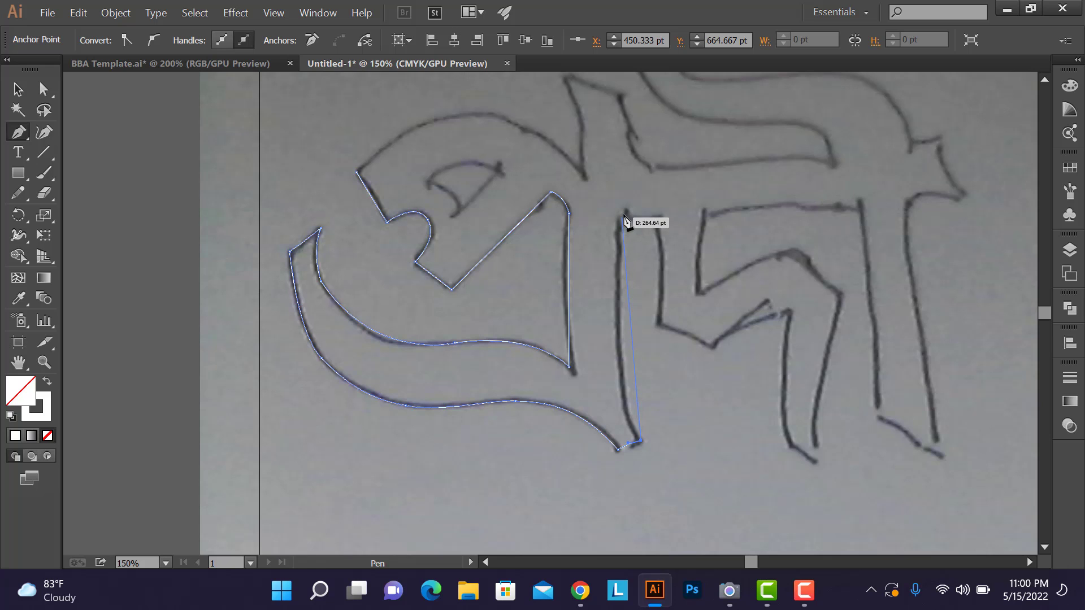
left_click(623, 215)
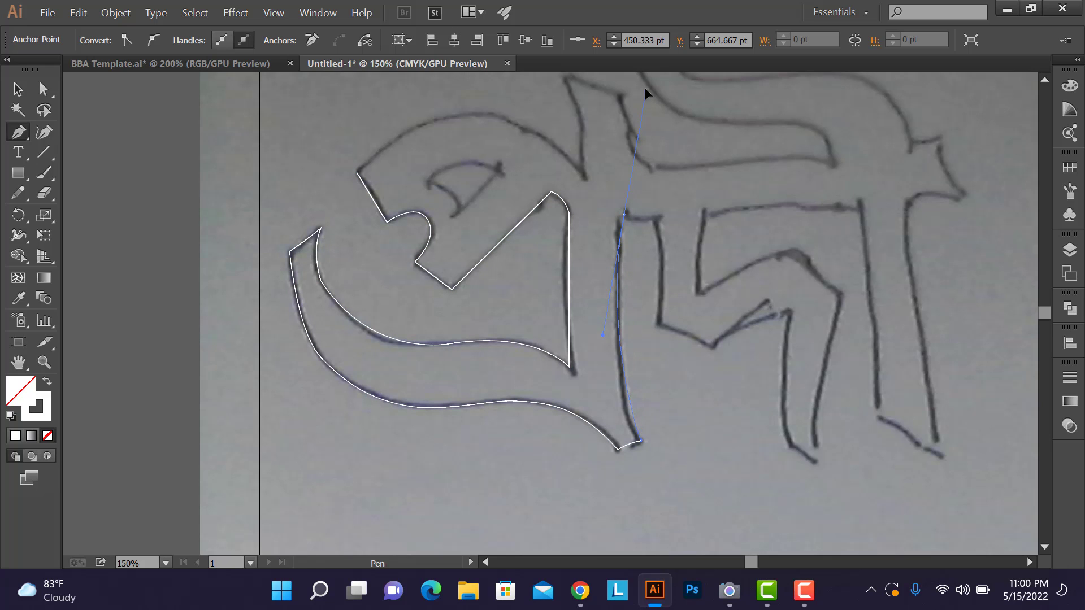
scroll(644, 91, "up", 3)
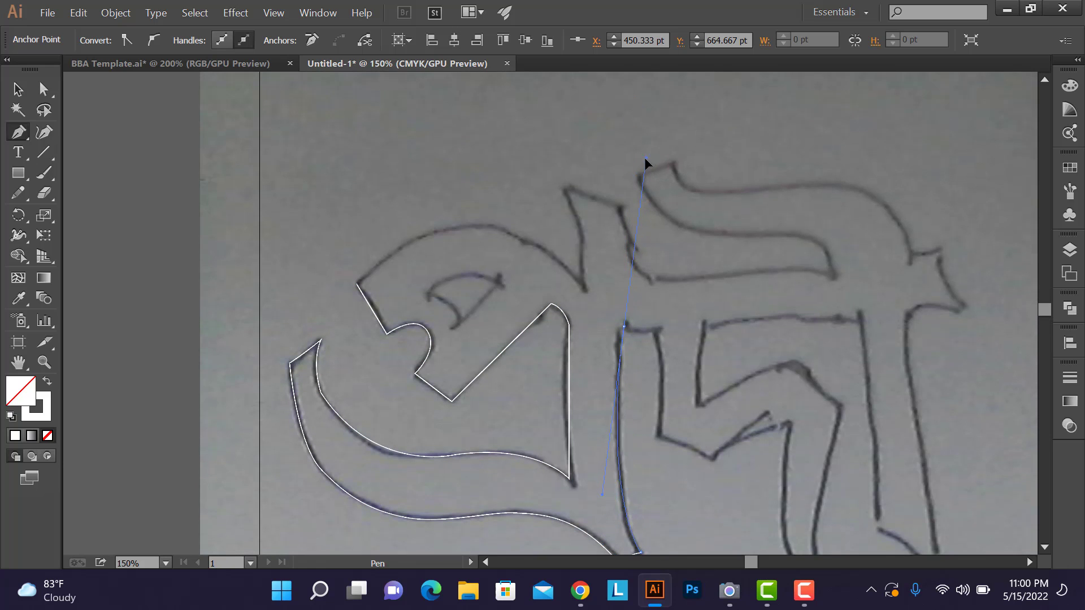
left_click_drag(644, 160, 642, 138)
scroll(581, 310, "down", 3)
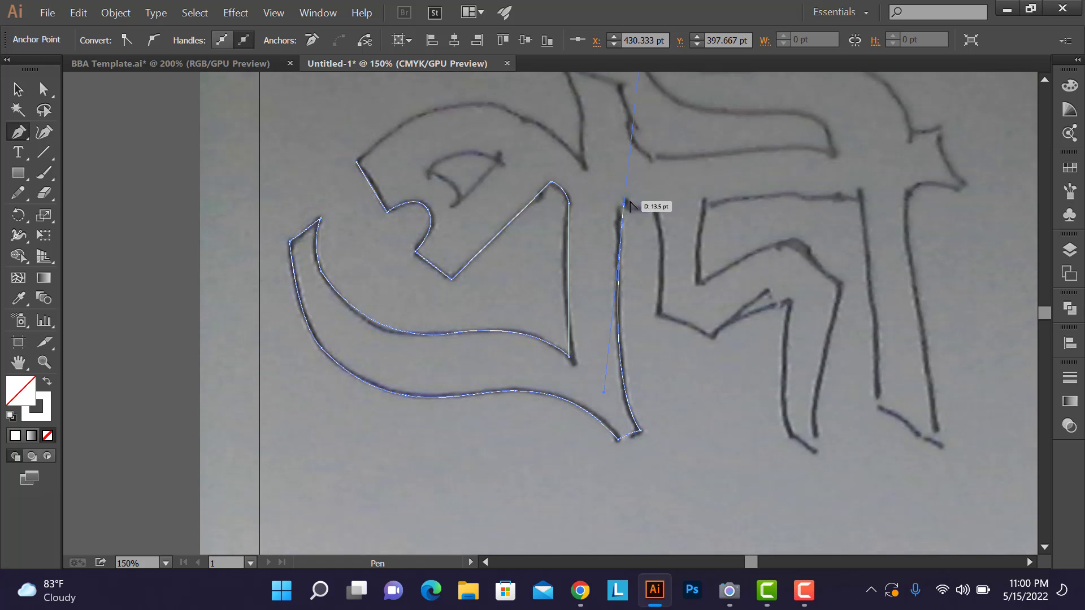
scroll(631, 205, "up", 2)
left_click(619, 209)
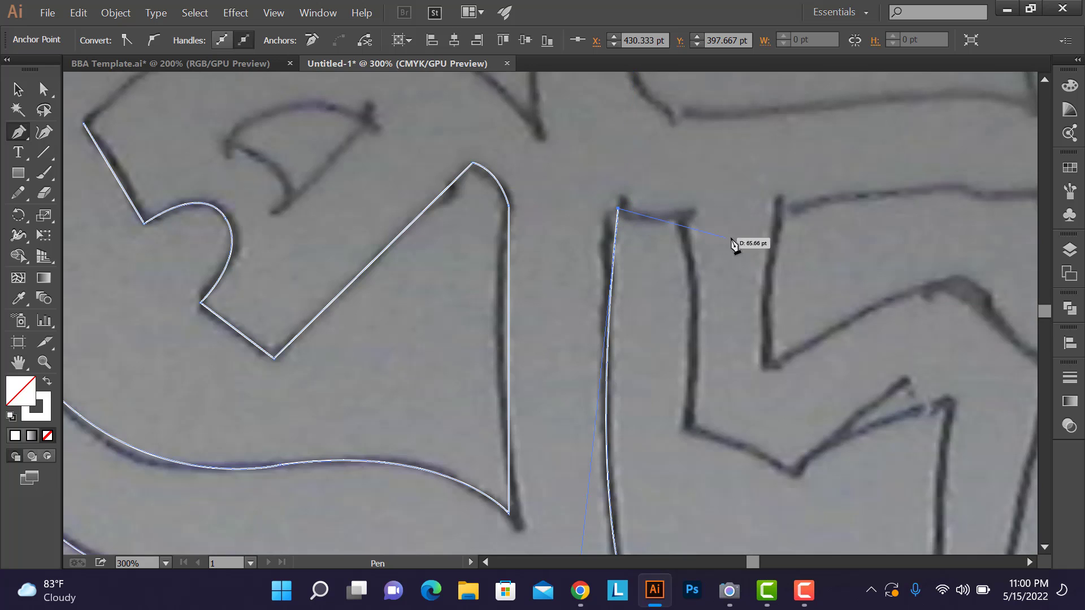
Step: Trace the stem's flat top edge and its curved inner side down to a corner point at the notch
left_click(684, 209)
scroll(690, 358, "down", 1)
scroll(694, 373, "down", 1)
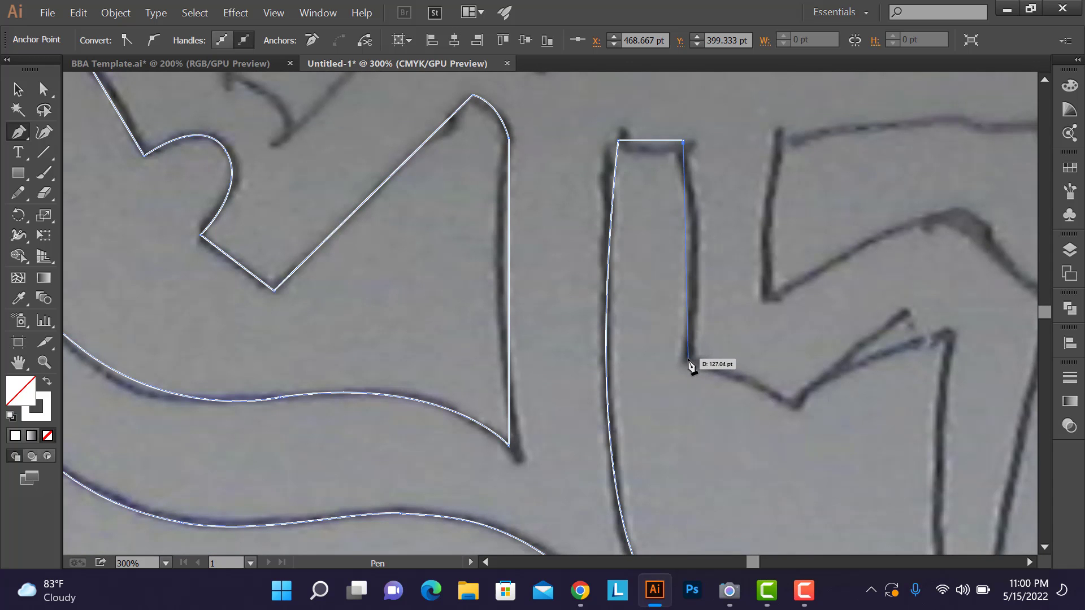
scroll(687, 363, "down", 1)
left_click_drag(687, 355, 676, 405)
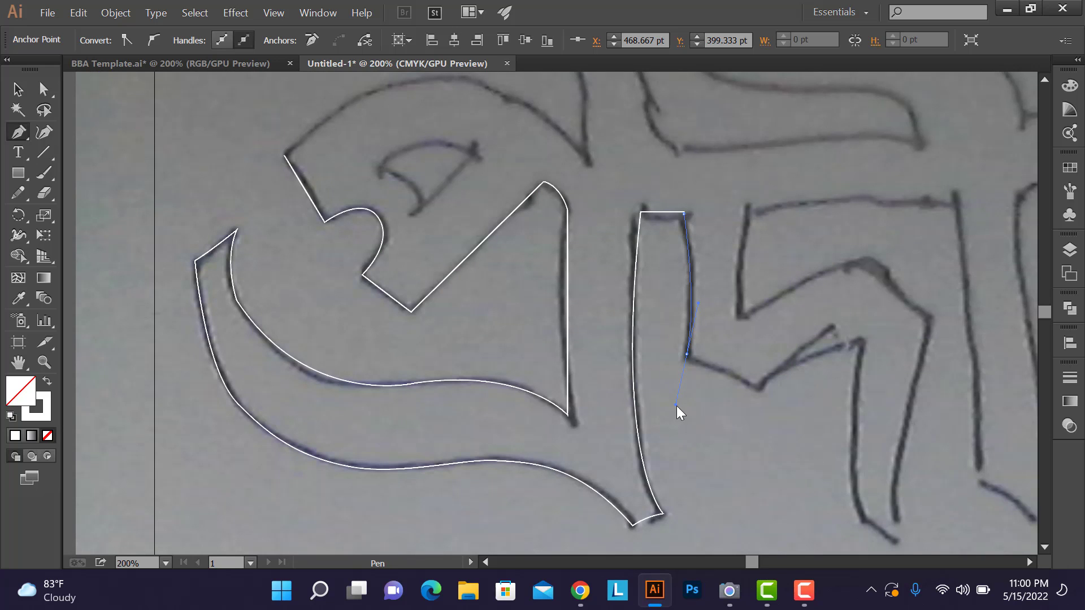
left_click(687, 356)
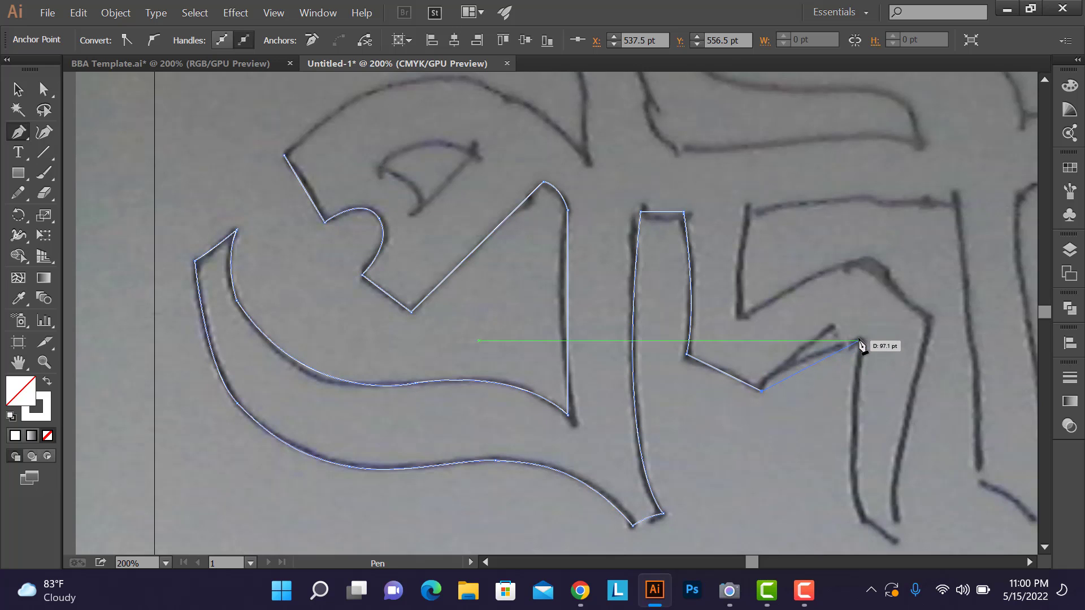
Step: Trace the arched edge from the notch's low point up to the top of the middle leg, ending in a corner point
left_click_drag(862, 341, 877, 338)
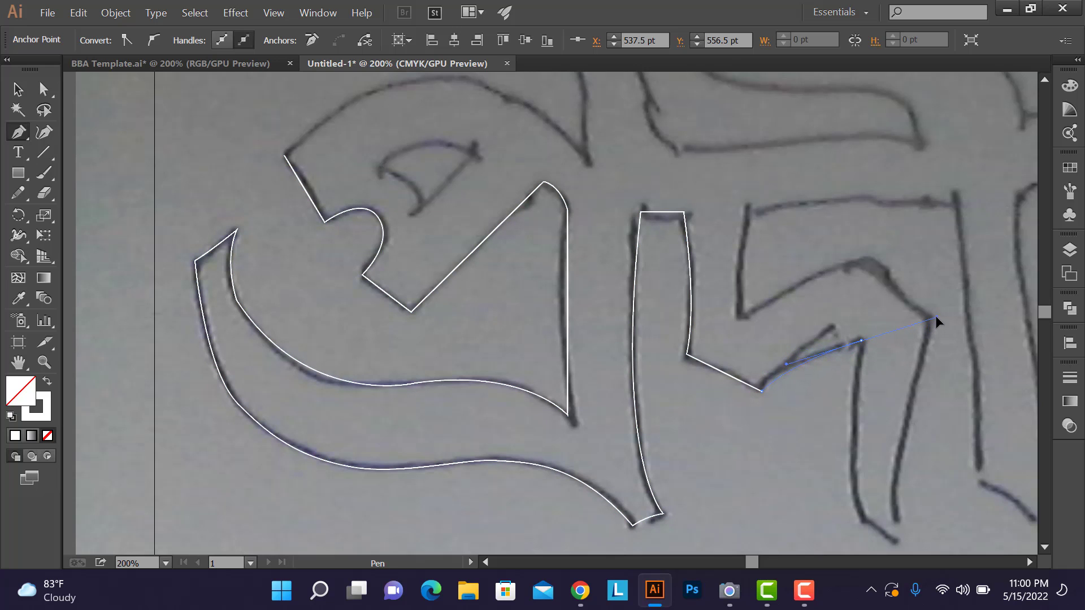
left_click_drag(935, 320, 941, 319)
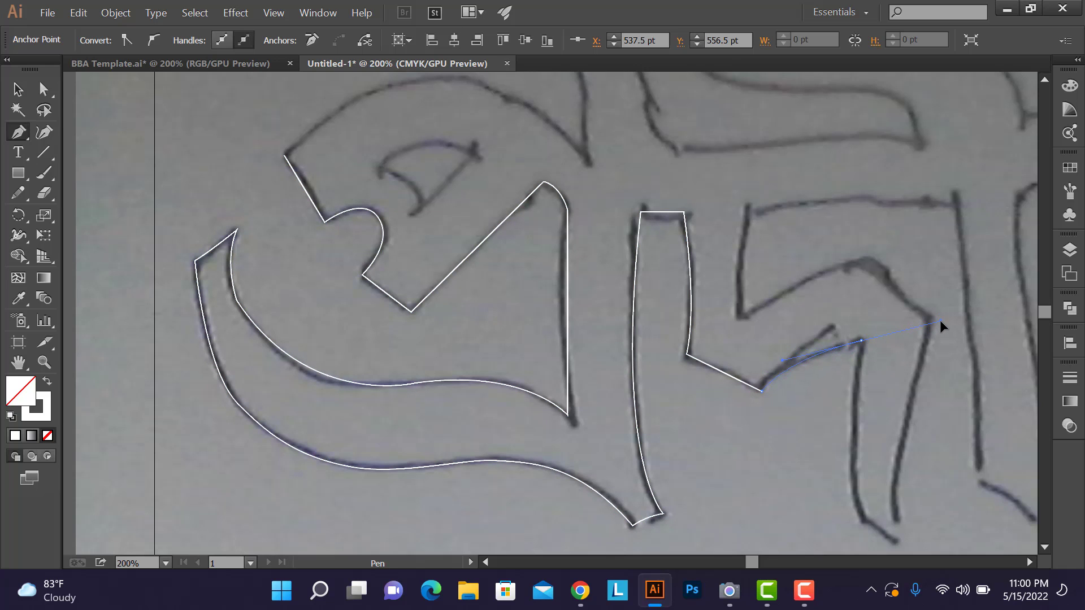
left_click(862, 341)
Step: Trace the middle leg's curved inner edge down to its foot and around the foot's short slanted end
left_click_drag(881, 358, 744, 245)
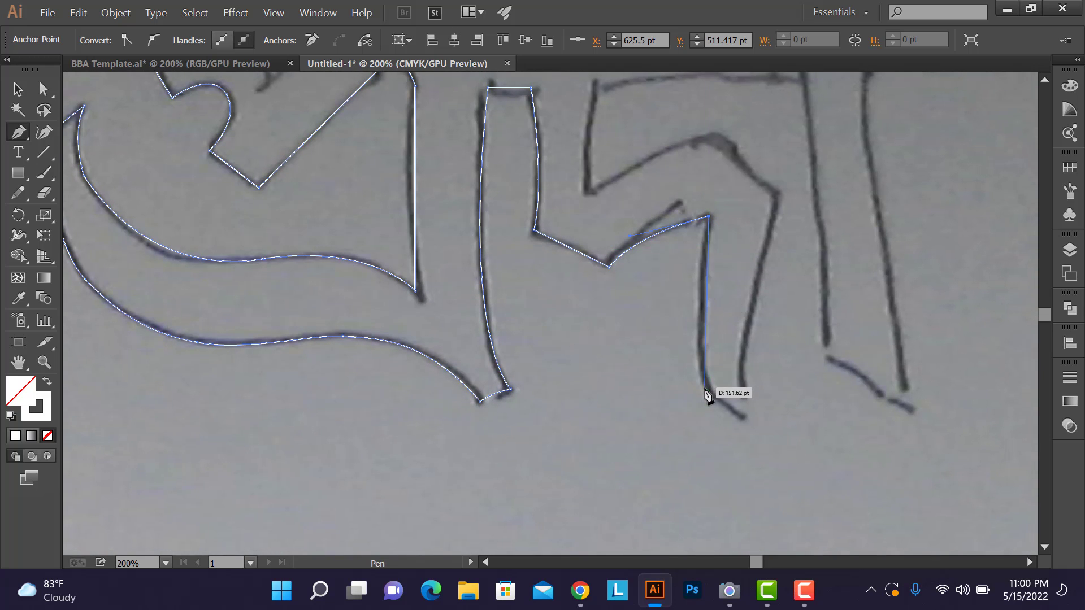
scroll(713, 397, "down", 2)
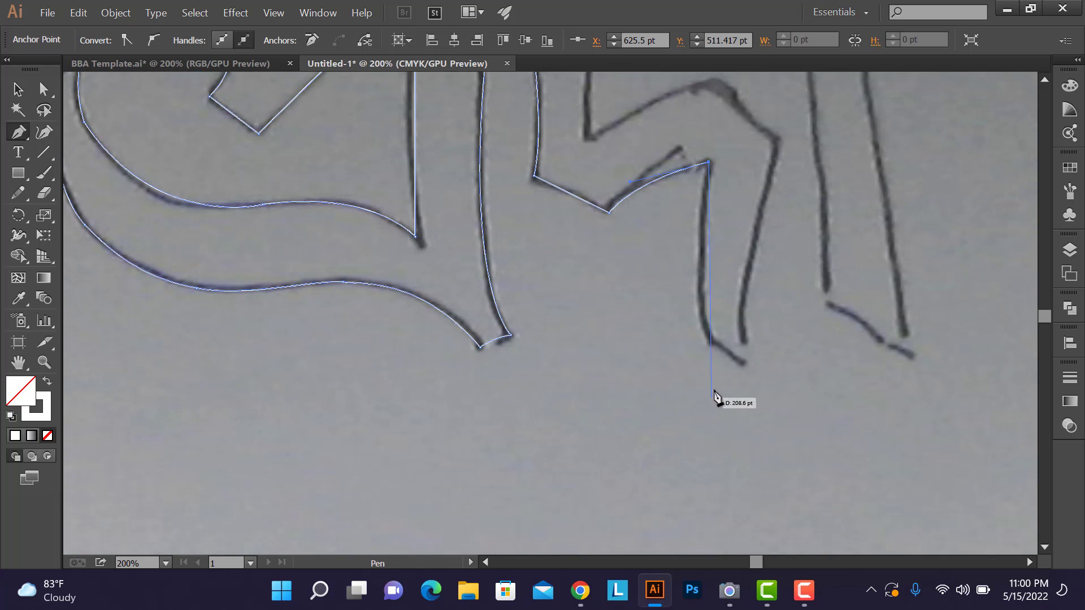
left_click(709, 338)
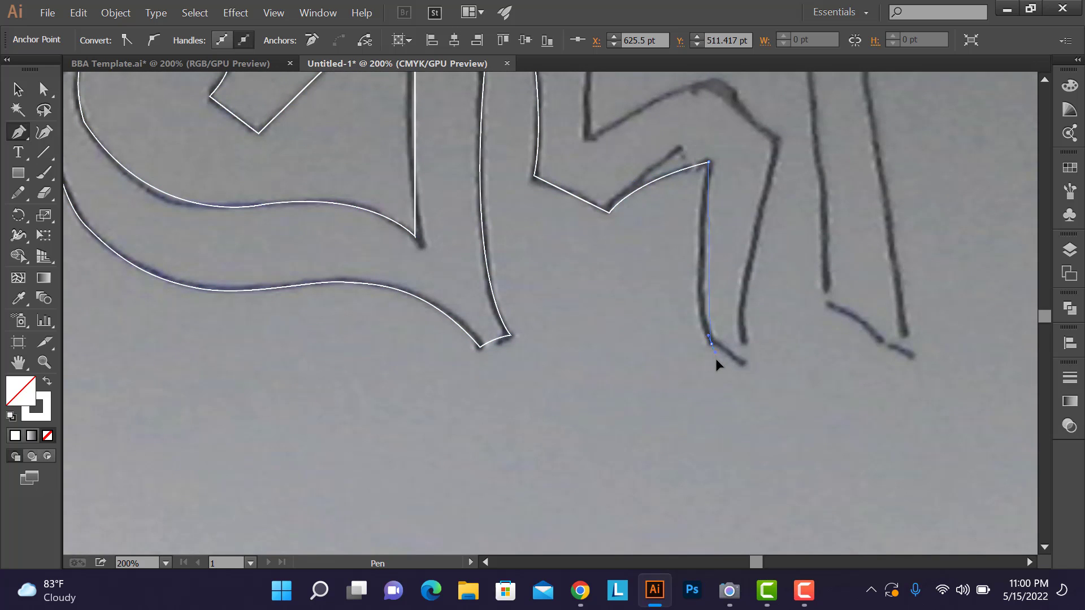
left_click_drag(711, 381, 740, 427)
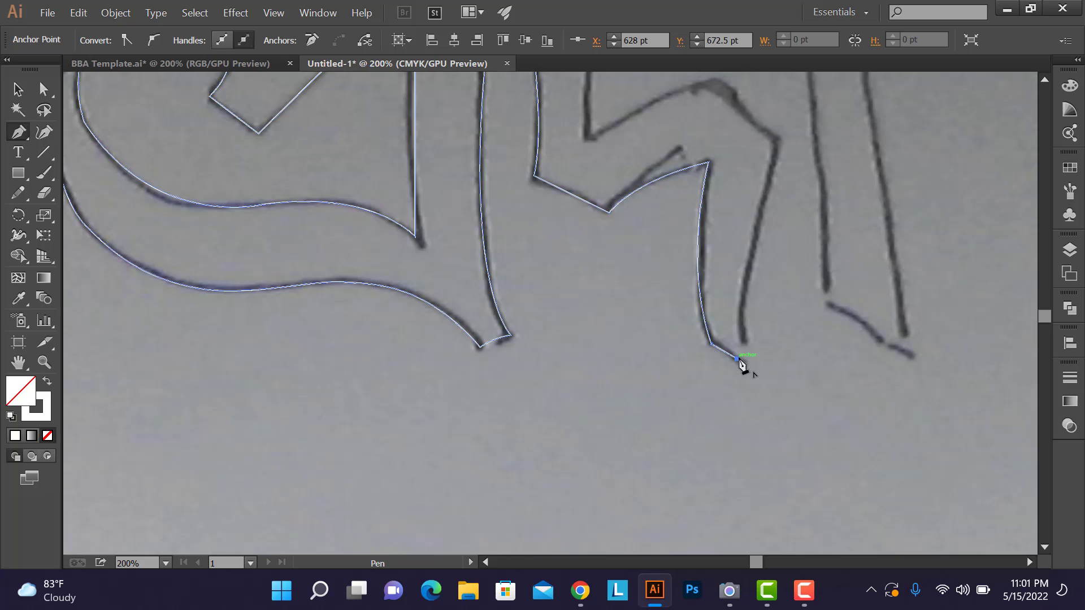
left_click_drag(737, 357, 753, 343)
left_click(747, 343)
Step: Trace the middle leg's outer edge up to the shoulder corner, adjusting the curve handle to fit the sketch
scroll(757, 350, "up", 2)
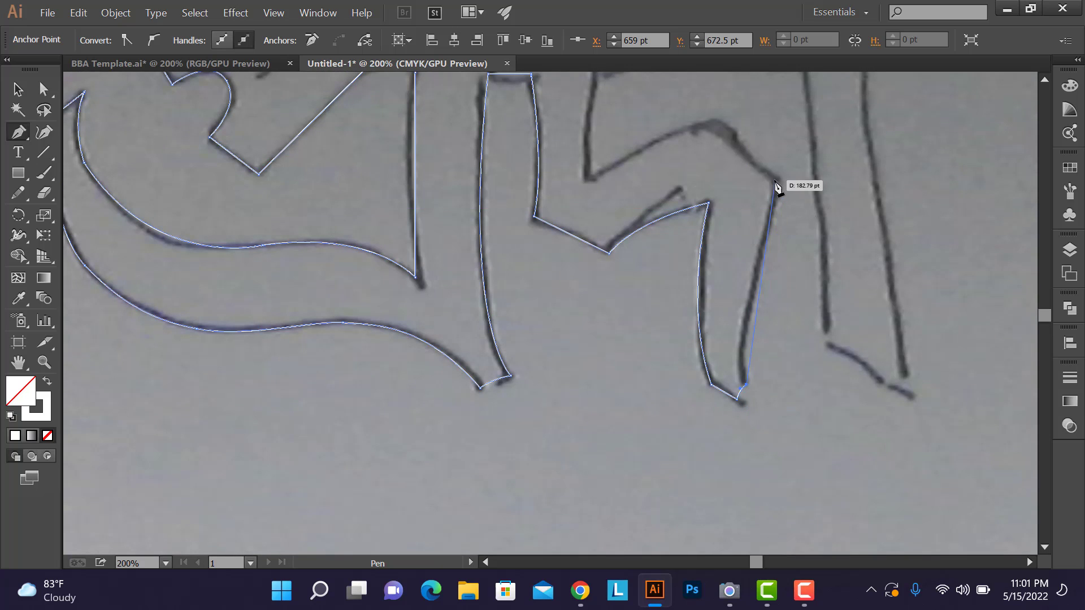
left_click_drag(779, 182, 799, 154)
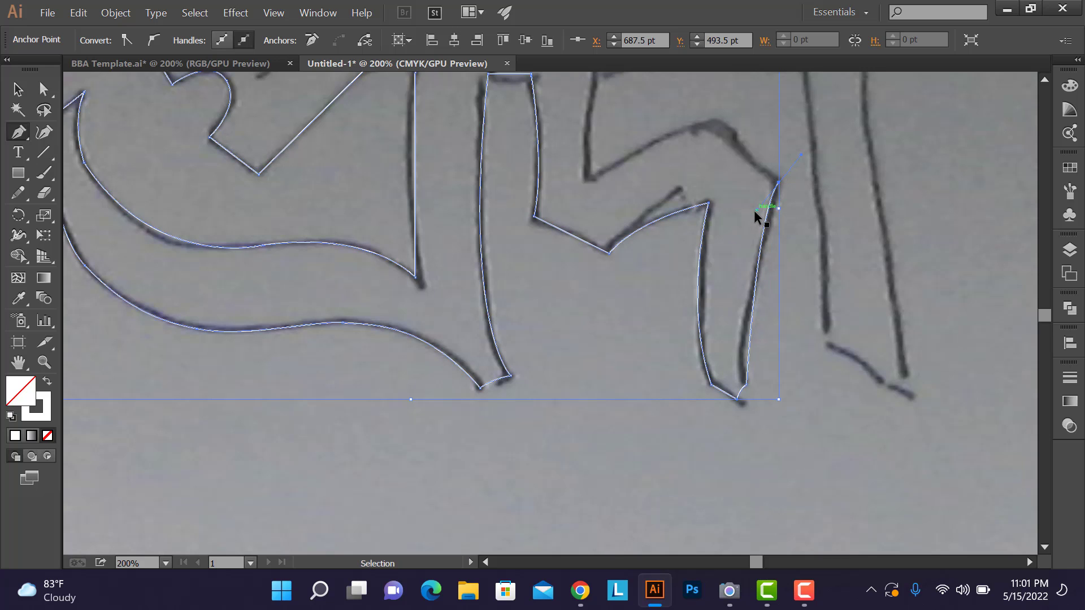
left_click_drag(757, 211, 747, 242)
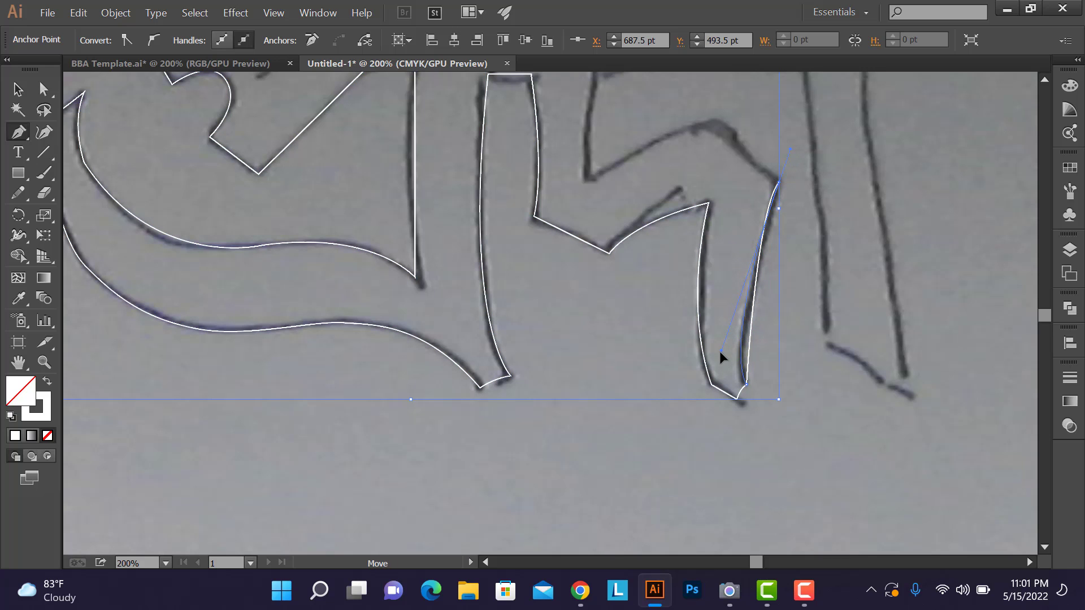
left_click_drag(720, 351, 720, 351)
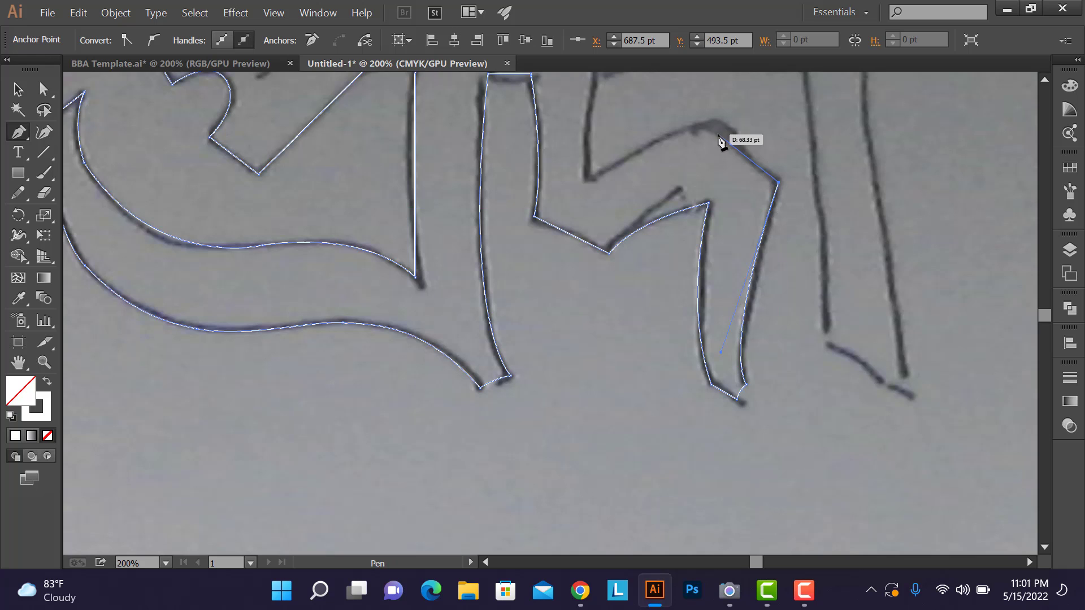
Step: Trace from the shoulder corner to the peak and along the arched upper edge to a corner point at the inner notch
scroll(720, 141, "up", 2)
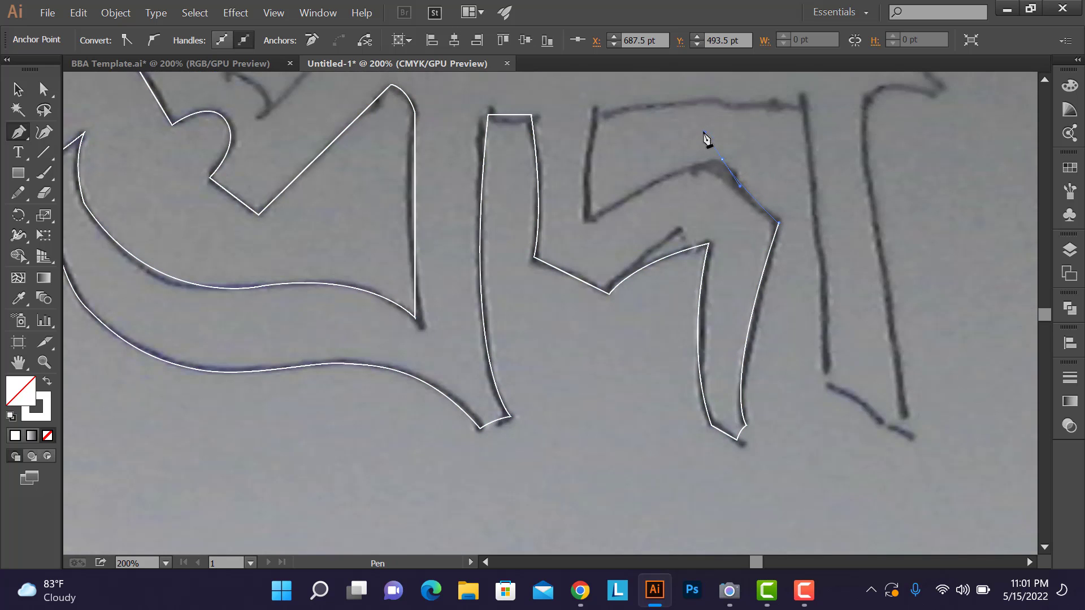
left_click(722, 159)
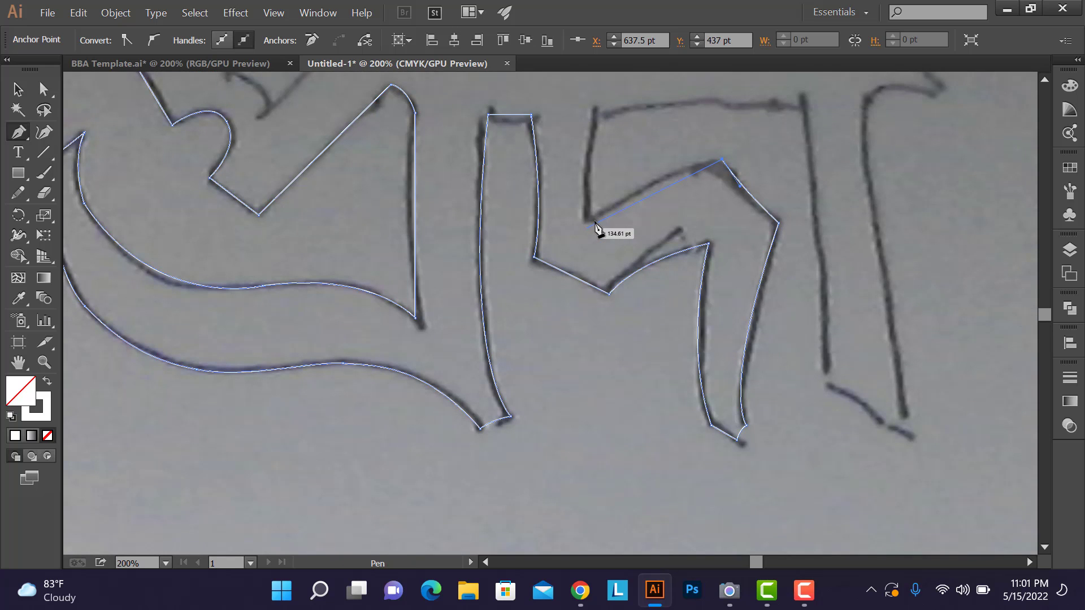
left_click_drag(591, 217, 568, 245)
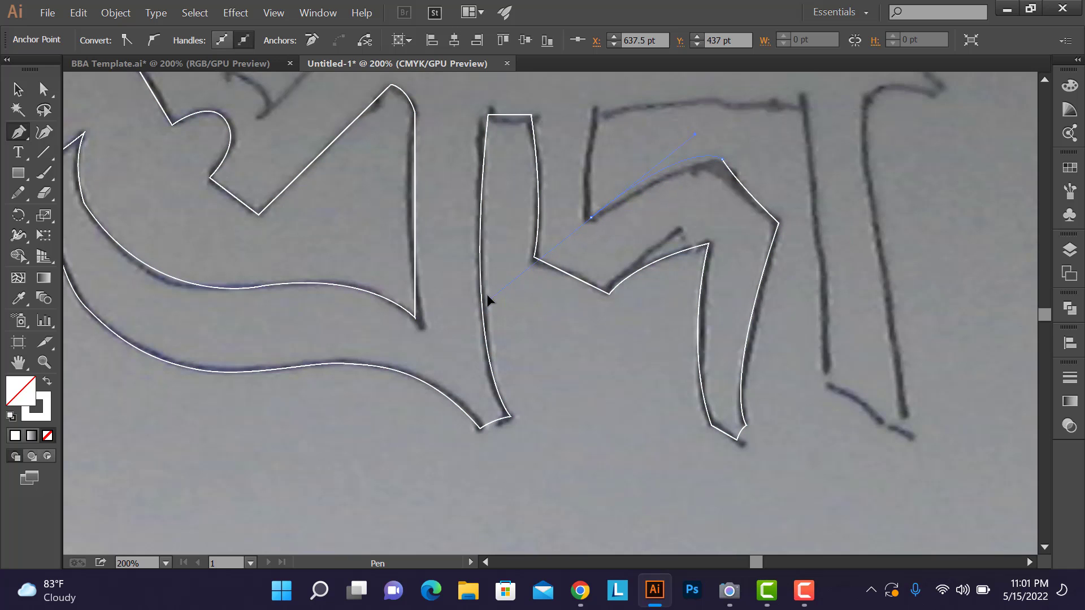
left_click_drag(486, 294, 506, 276)
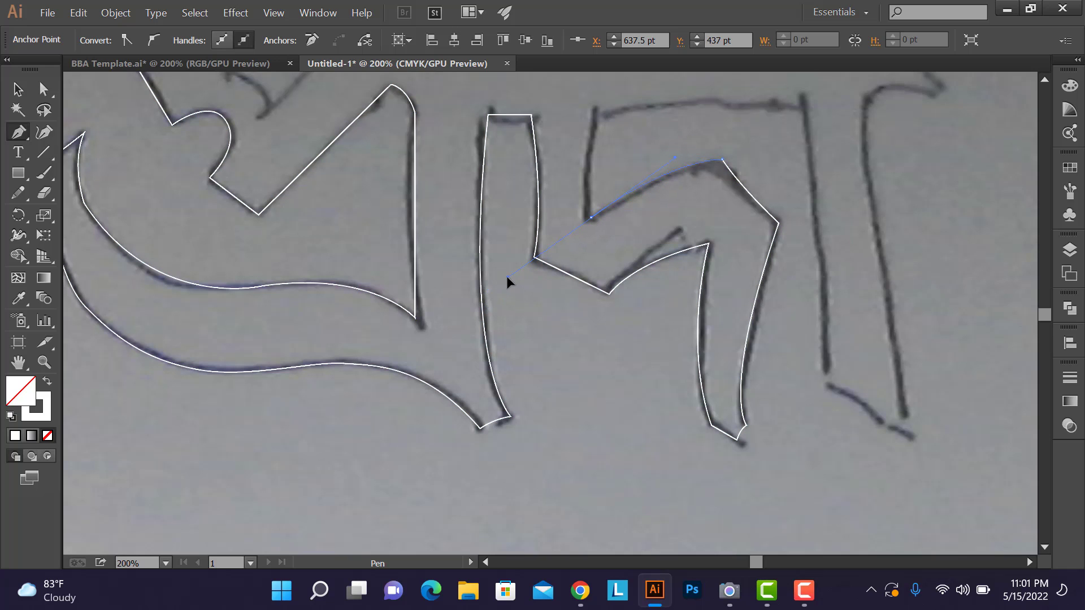
left_click(592, 218)
Step: Trace the short side up from the inner notch and a straight horizontal edge across to the last stem
scroll(604, 223, "up", 3)
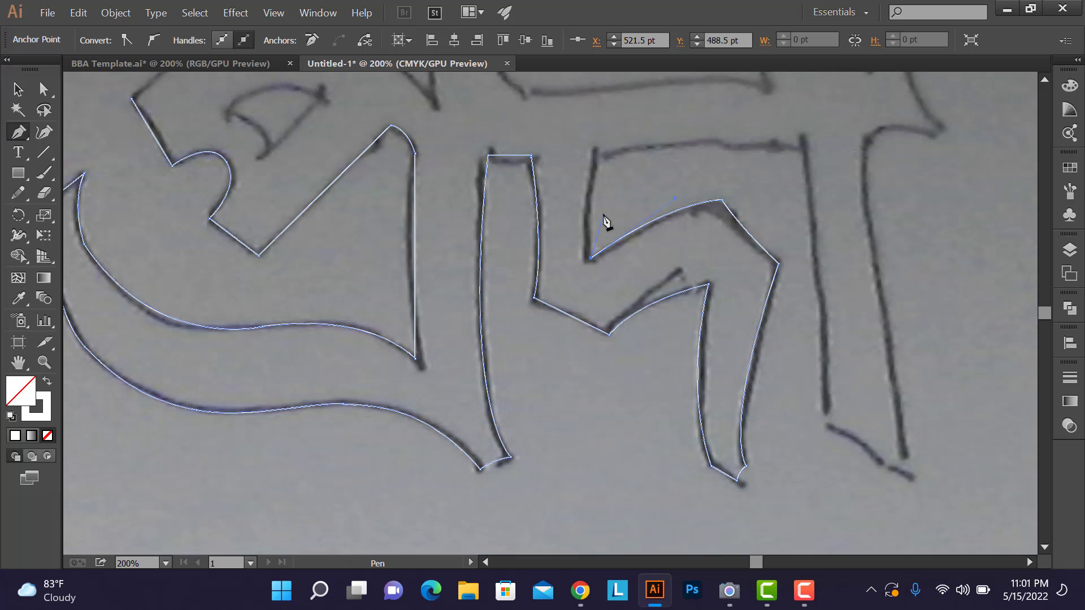
left_click_drag(596, 192, 601, 127)
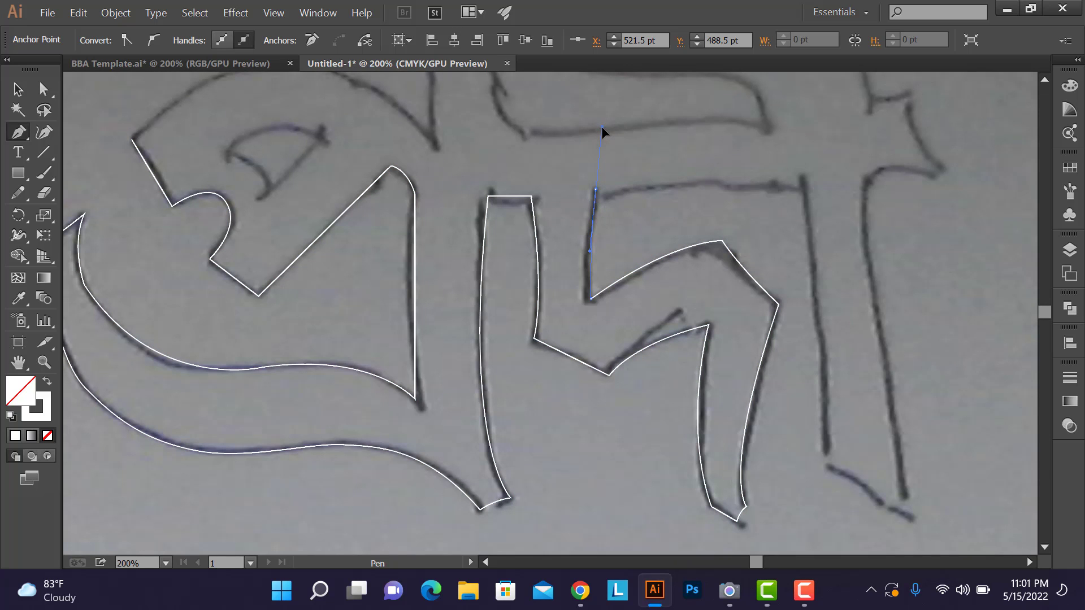
left_click(596, 192)
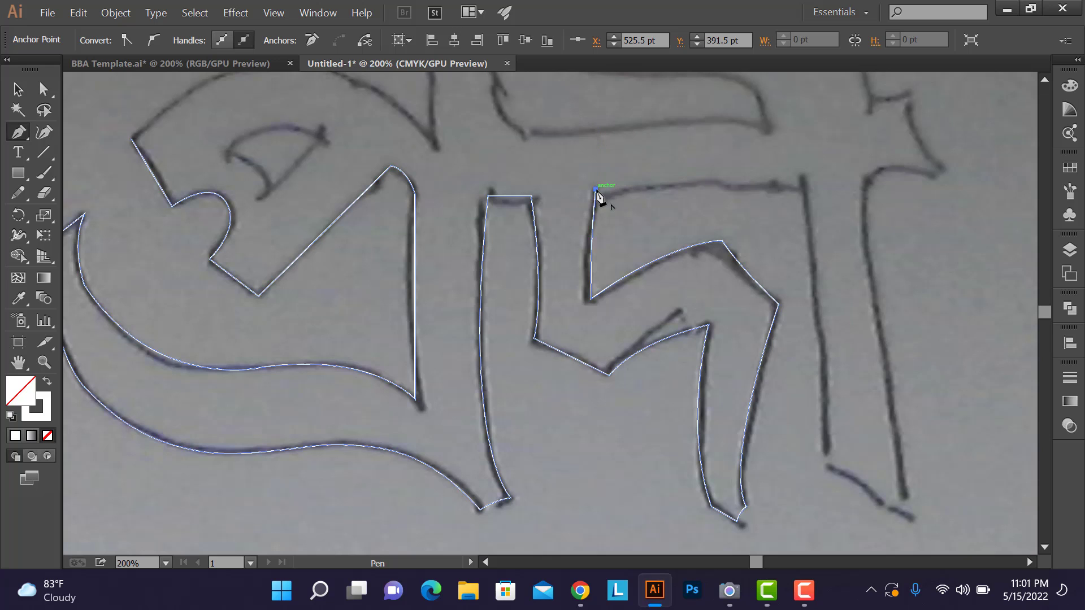
left_click(801, 190)
Step: Trace the last stem's near side straight down and outline its foot with two short curves meeting at a corner
scroll(801, 190, "down", 2)
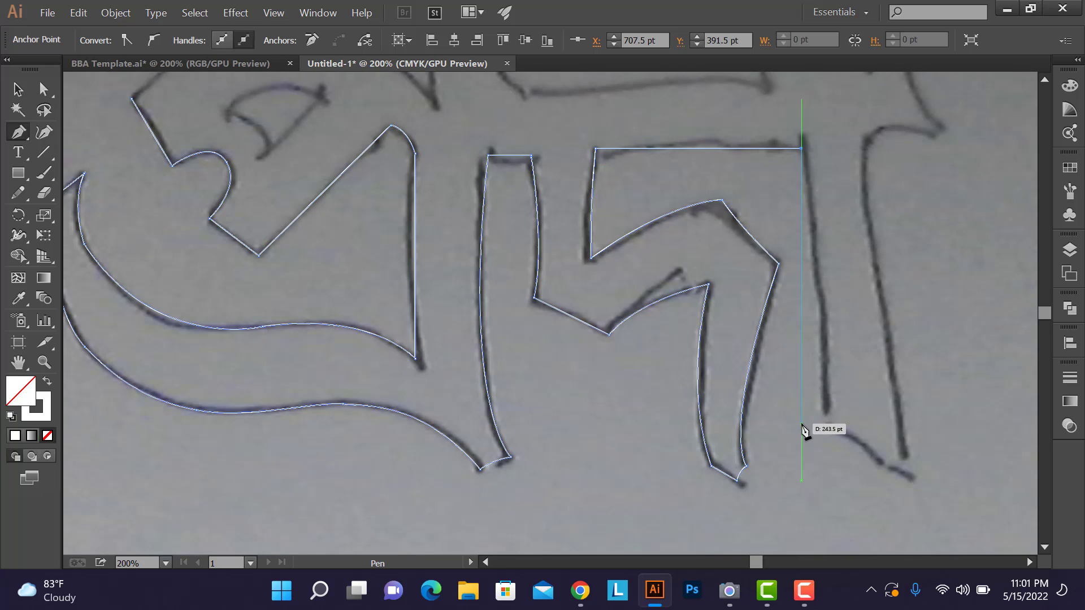
left_click(801, 423)
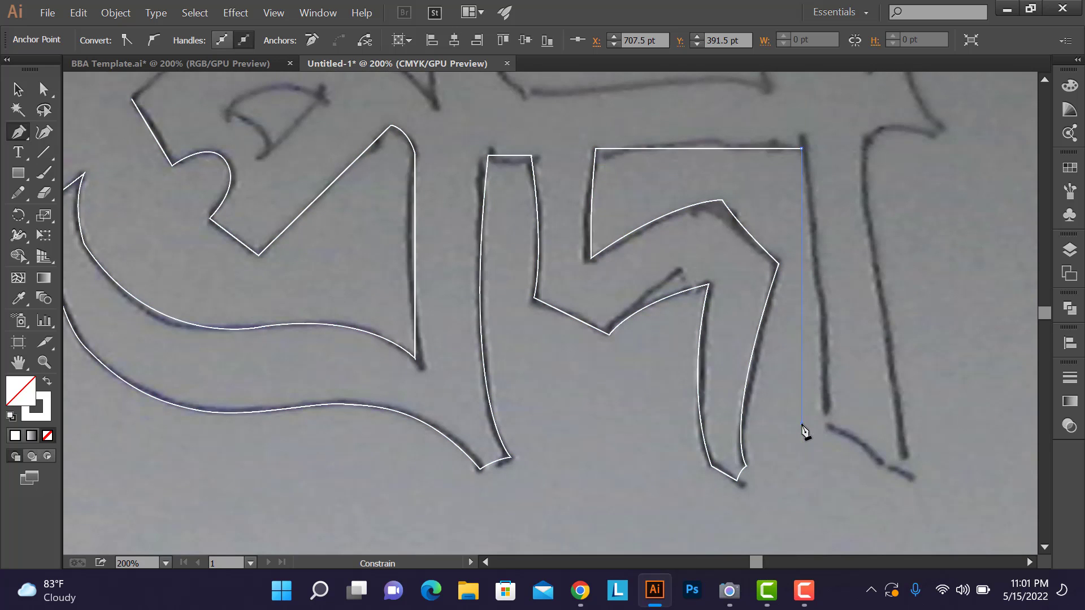
left_click(875, 462)
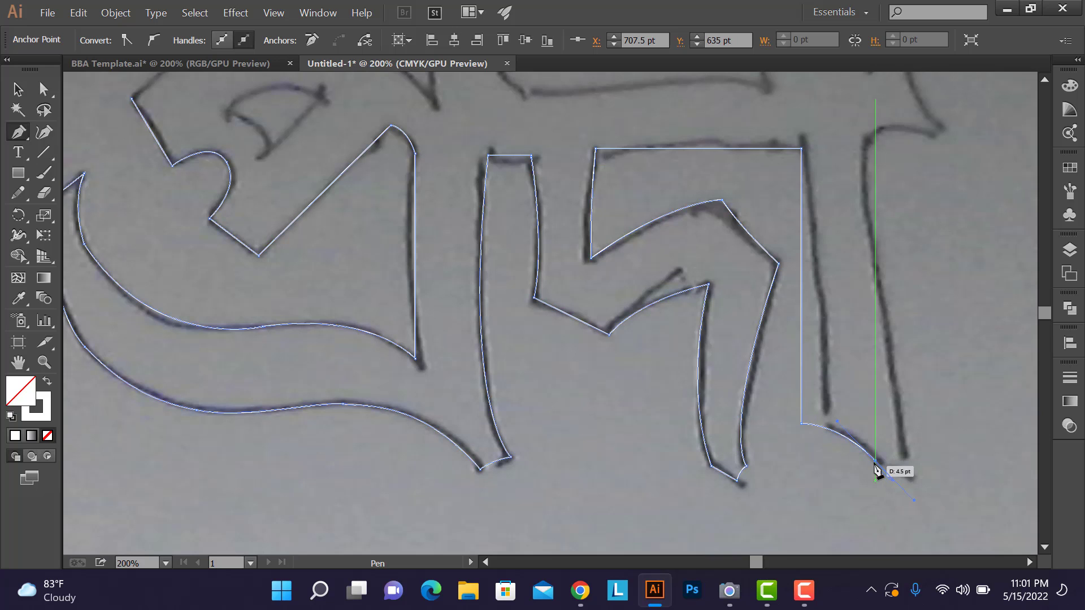
left_click(876, 461)
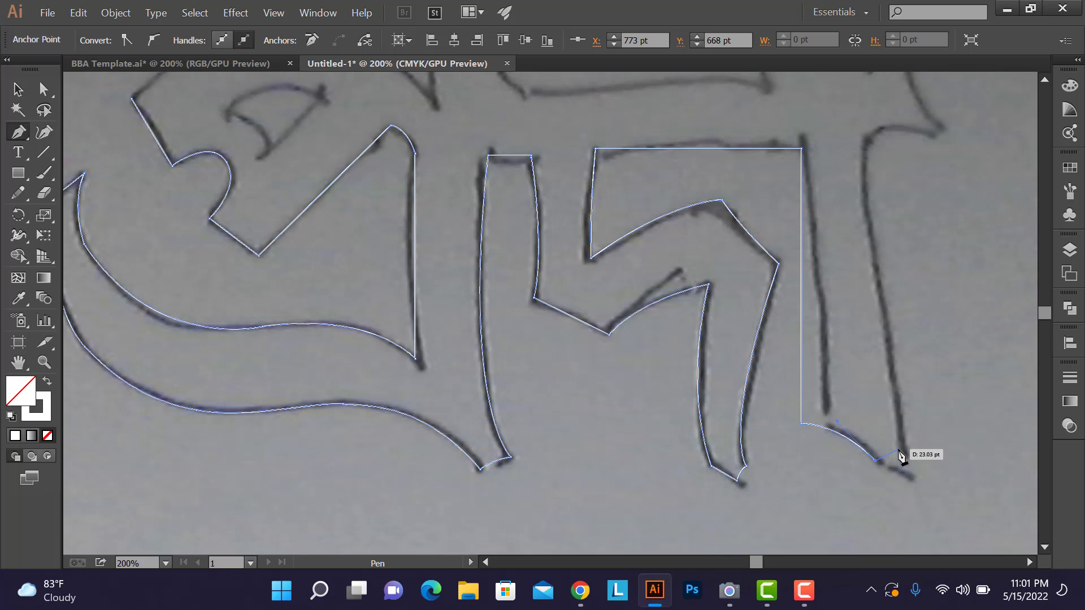
left_click_drag(903, 447, 922, 445)
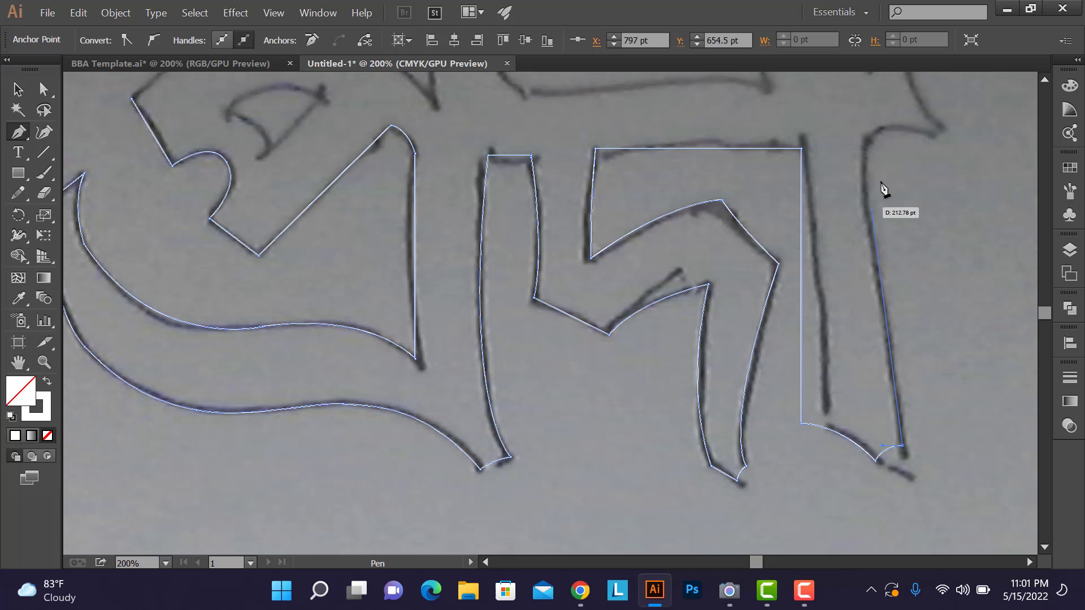
Step: Trace the last stem's far side up to the crossbar, lengthening the curve handle and ending in a corner point
scroll(884, 189, "up", 1)
scroll(884, 191, "up", 1)
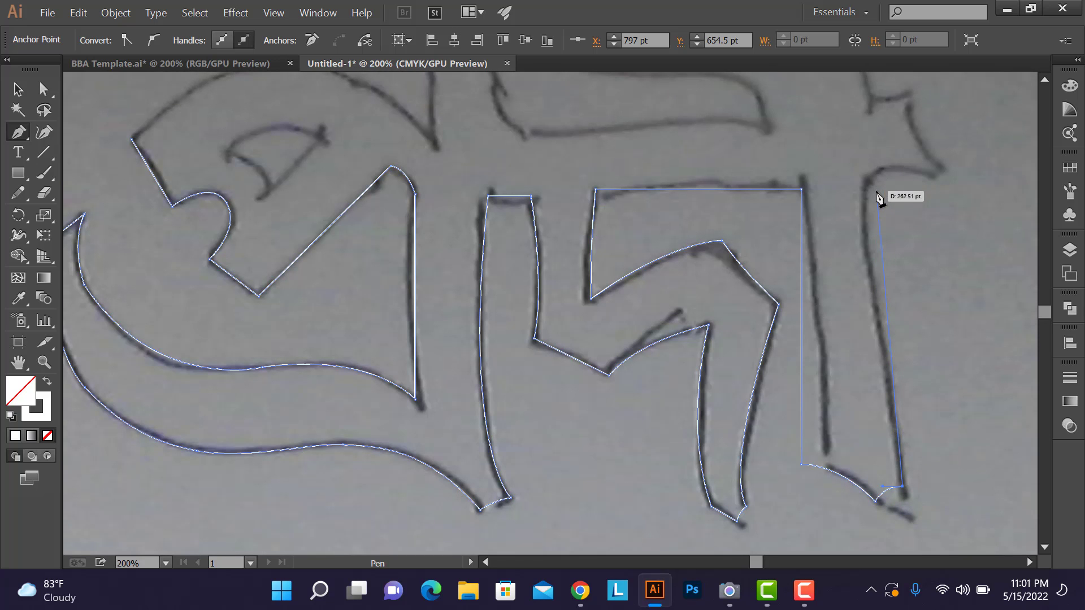
left_click(873, 185)
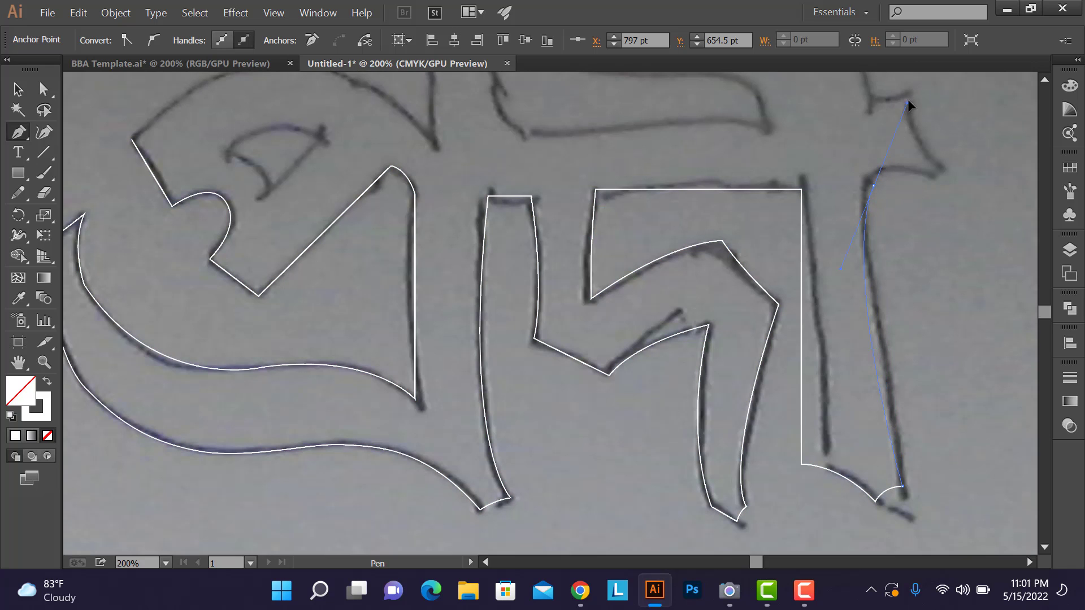
key("ctrl")
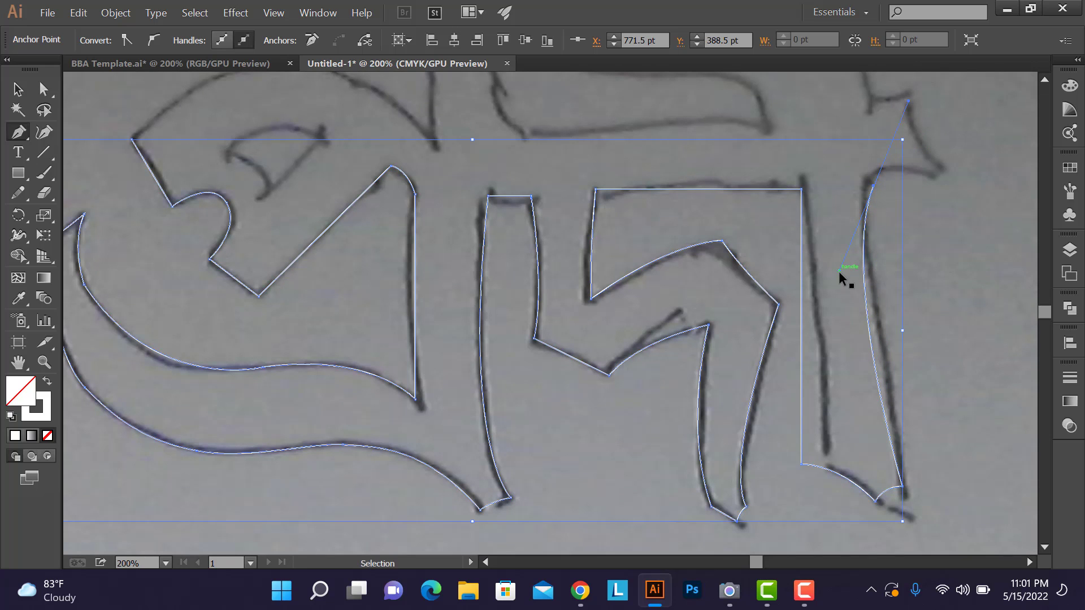
left_click_drag(838, 272, 839, 391)
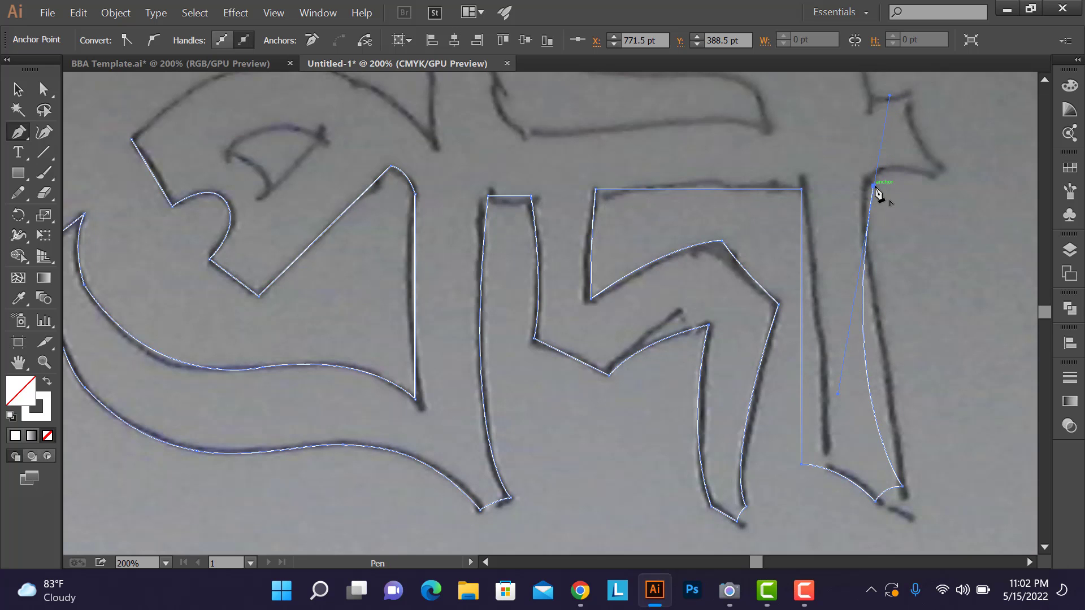
left_click(874, 186)
Step: Outline the crossbar's pointed end with a straight lower edge, curved tip, concave side and short horizontal upper edge
left_click(932, 186)
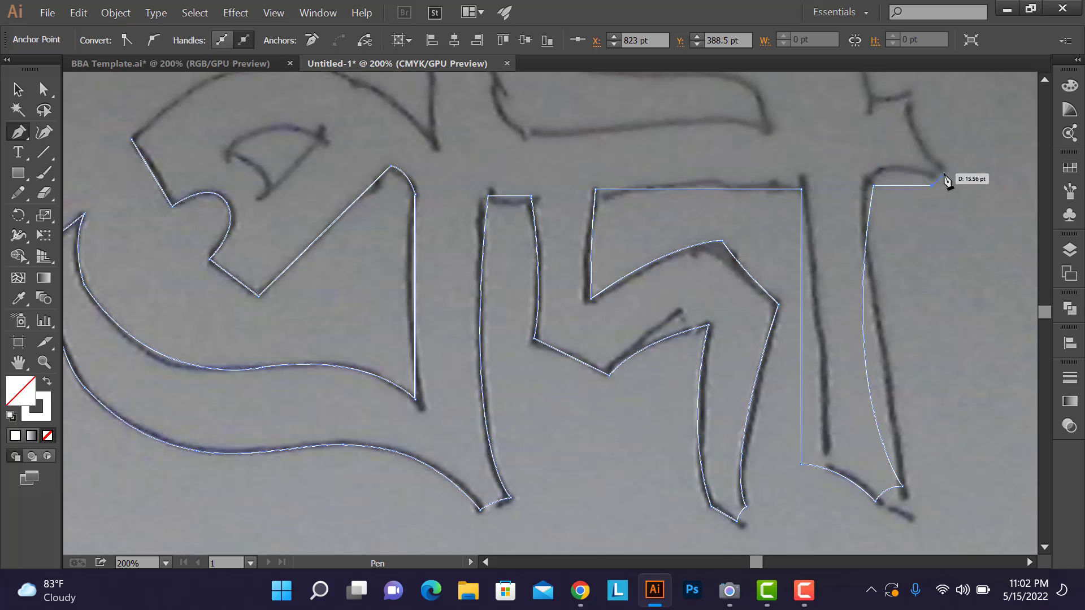
left_click_drag(945, 173, 955, 169)
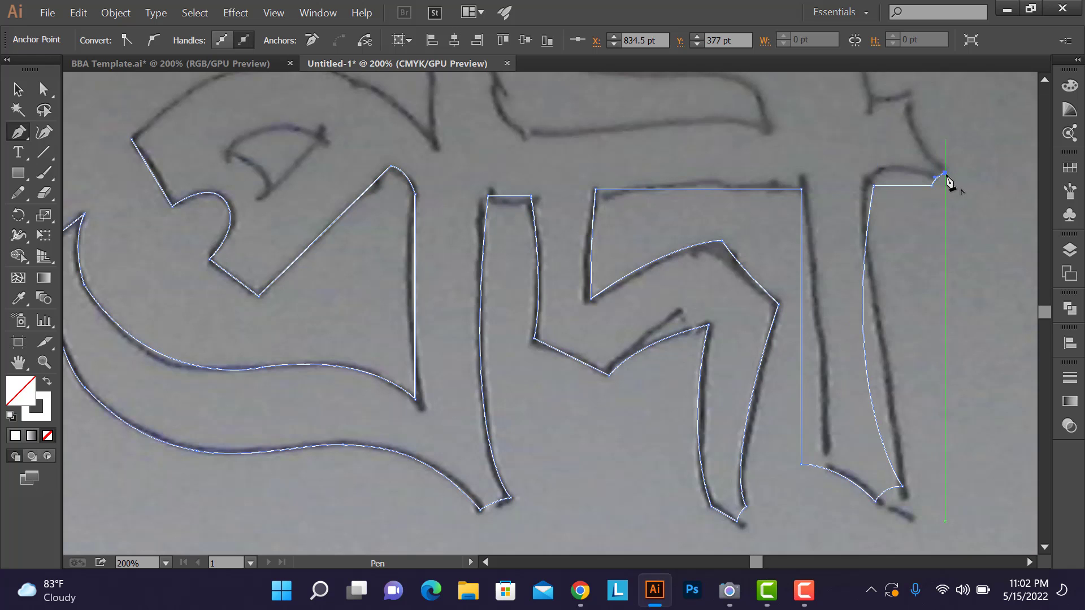
scroll(946, 182, "up", 3)
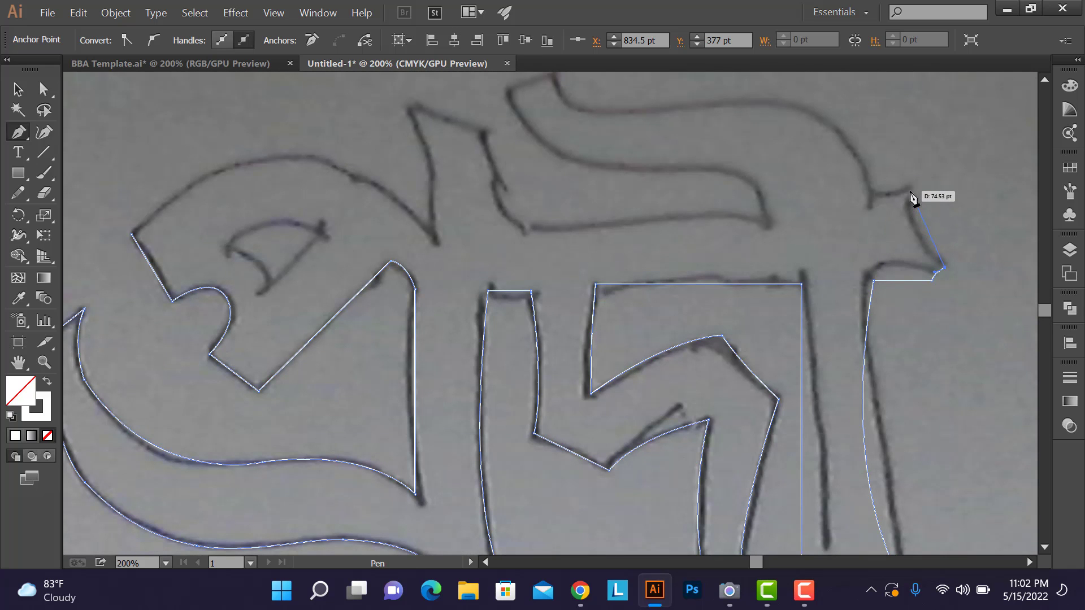
left_click_drag(909, 208, 910, 183)
left_click(909, 205, "alt")
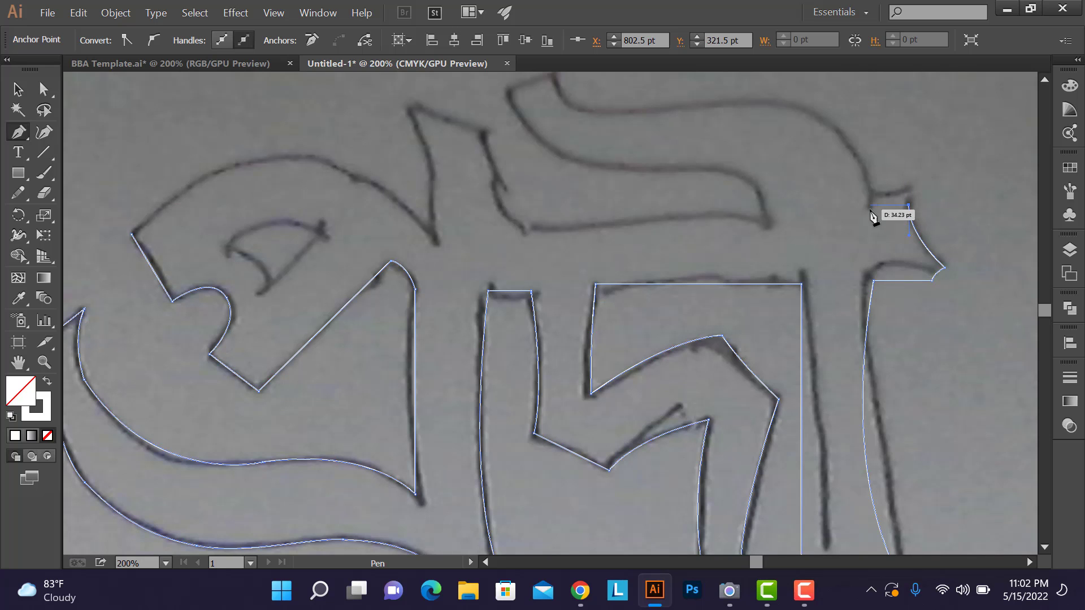
left_click(870, 206)
Step: Trace the upper flourish's outer edge from the crossbar end to its raised tip with smooth curves, ending in a corner point
scroll(881, 212, "up", 3)
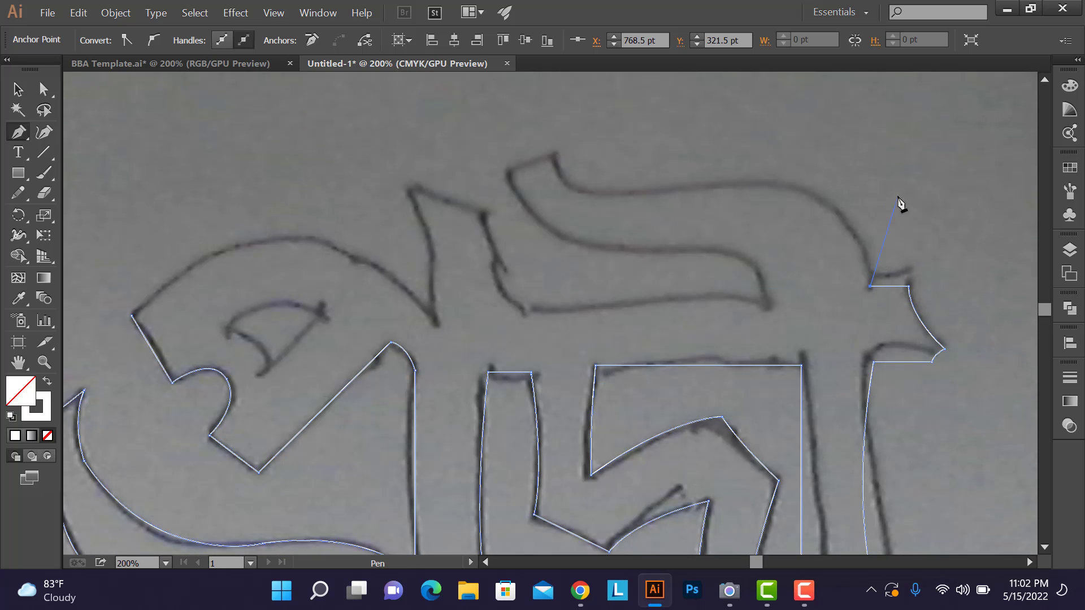
left_click_drag(734, 184, 712, 184)
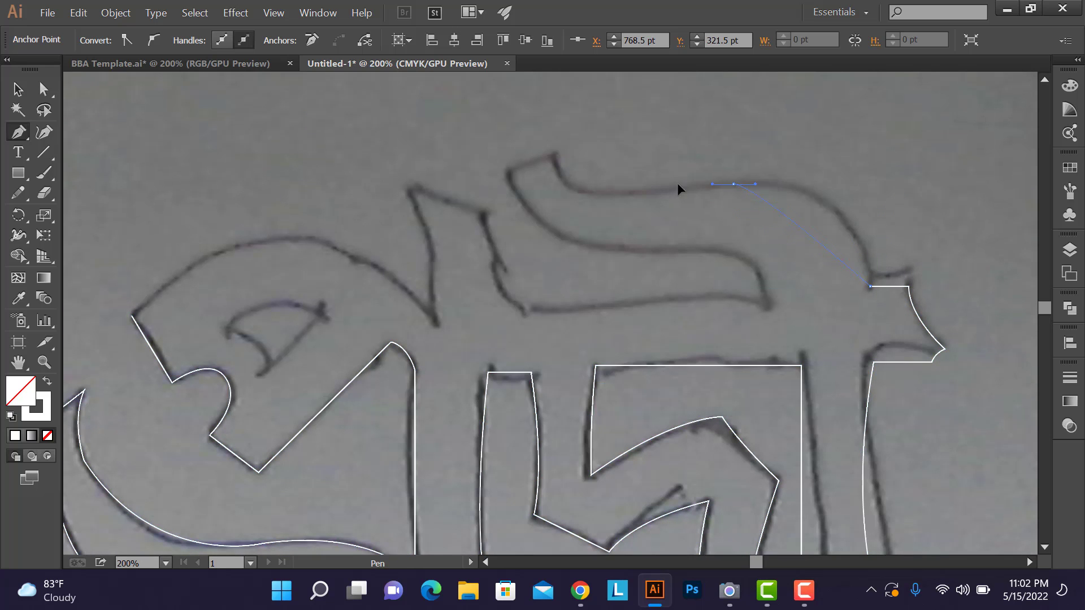
left_click_drag(630, 187, 602, 198)
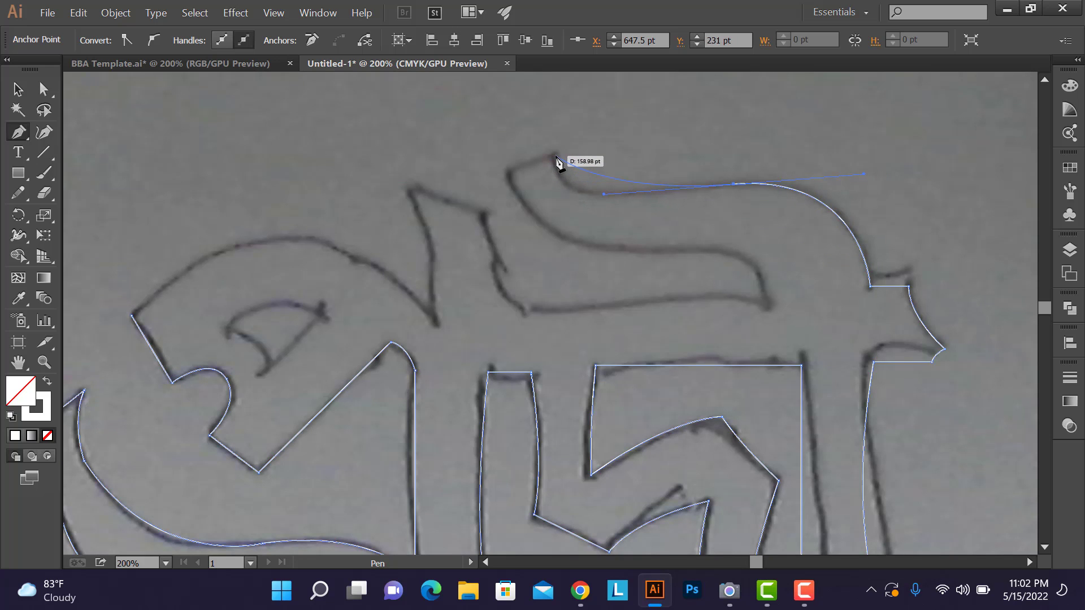
left_click(554, 156)
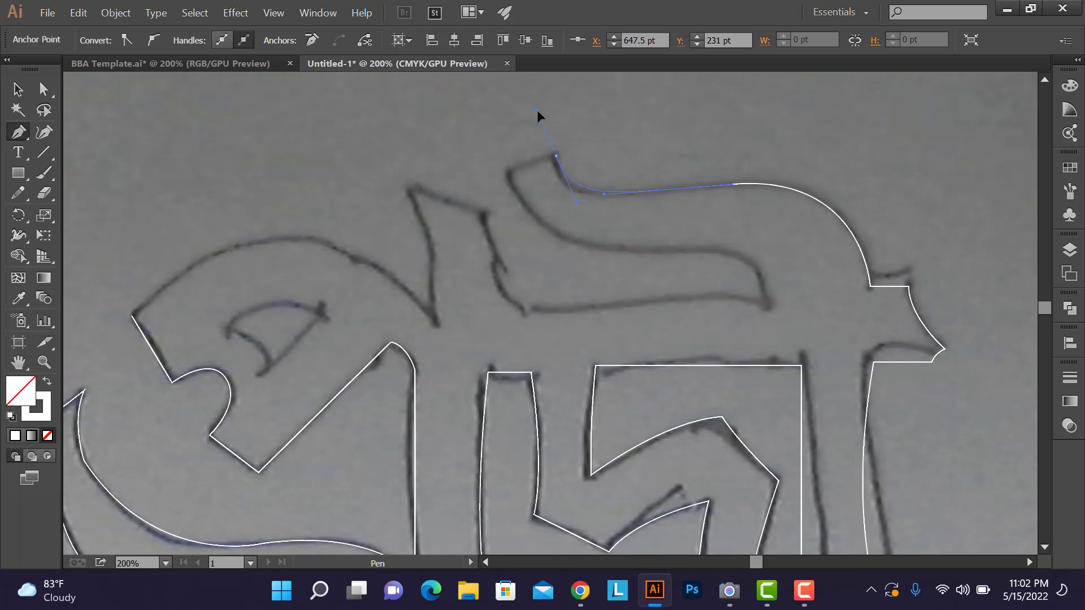
left_click_drag(549, 103, 549, 102)
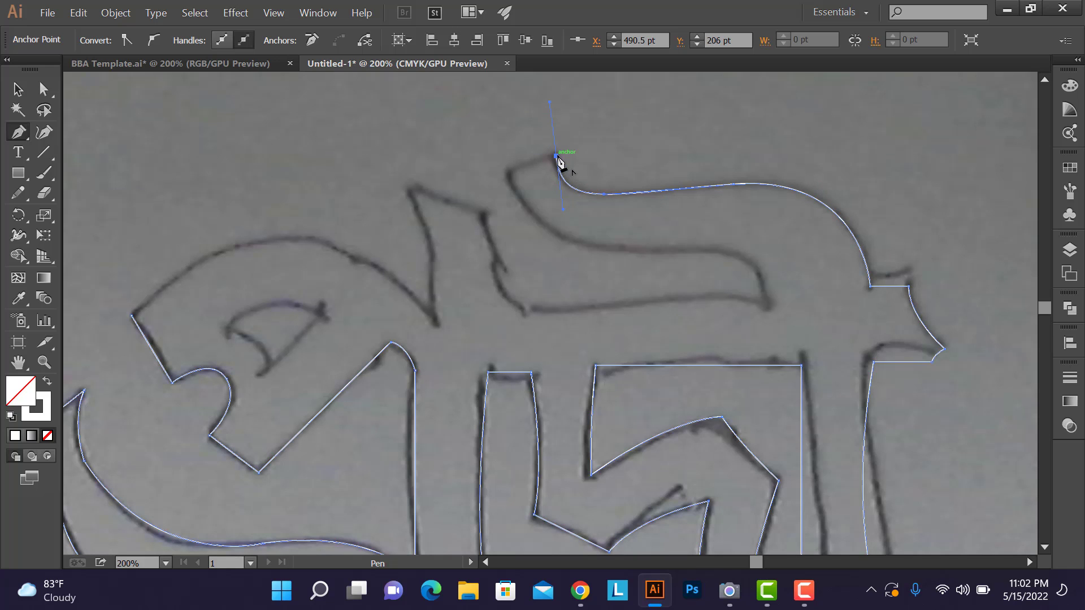
left_click(556, 156)
Step: Outline the flourish's short curved tip and trace its inner S-curve down to a corner point just above the crossbar
left_click_drag(511, 170, 515, 180)
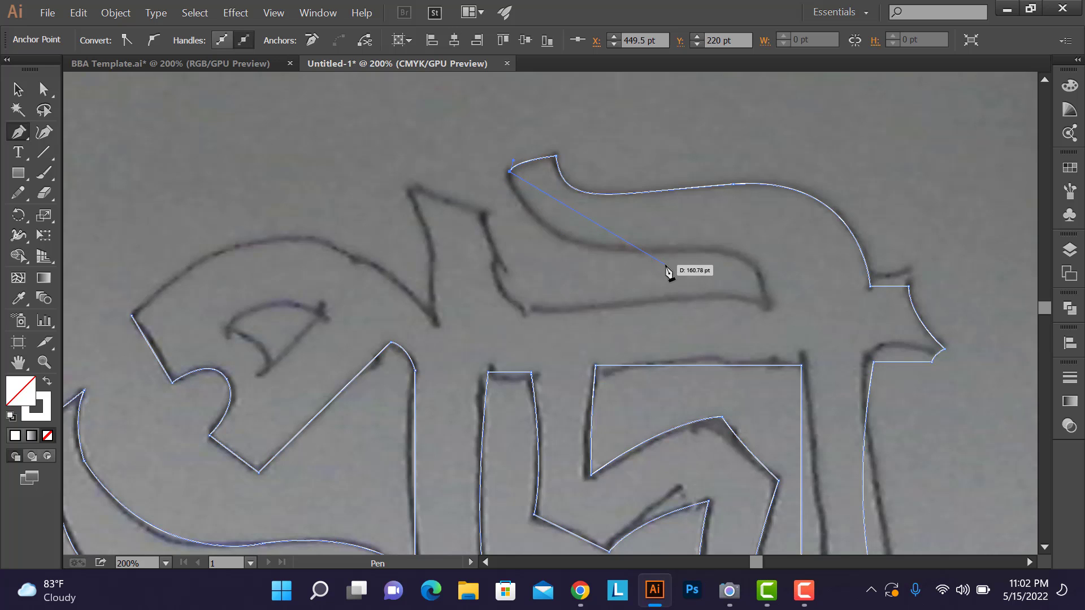
left_click(647, 257, "ctrl")
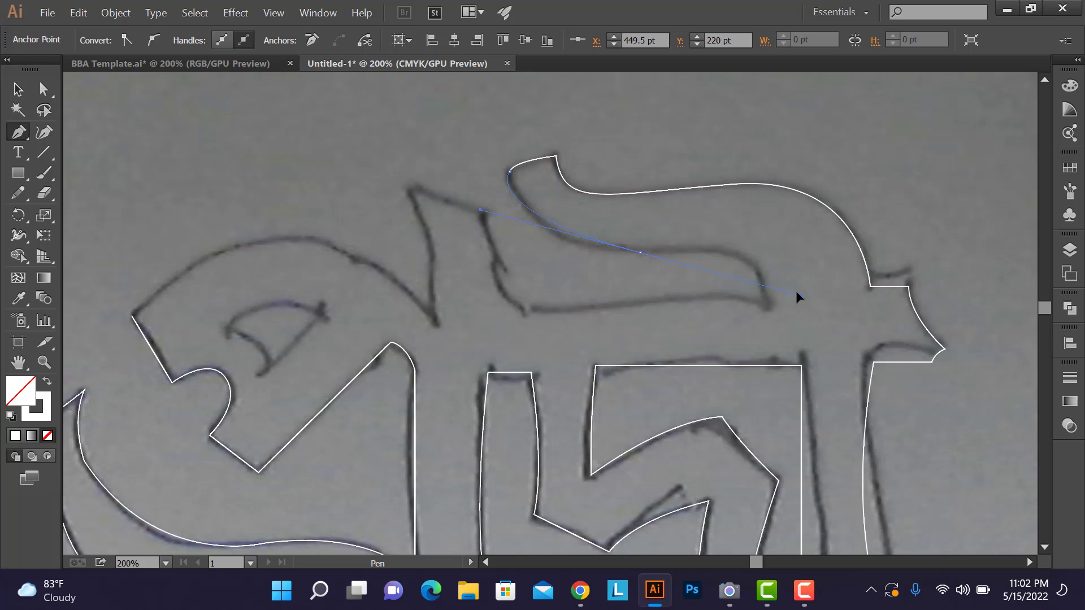
left_click_drag(798, 294, 775, 245)
scroll(735, 257, "down", 2)
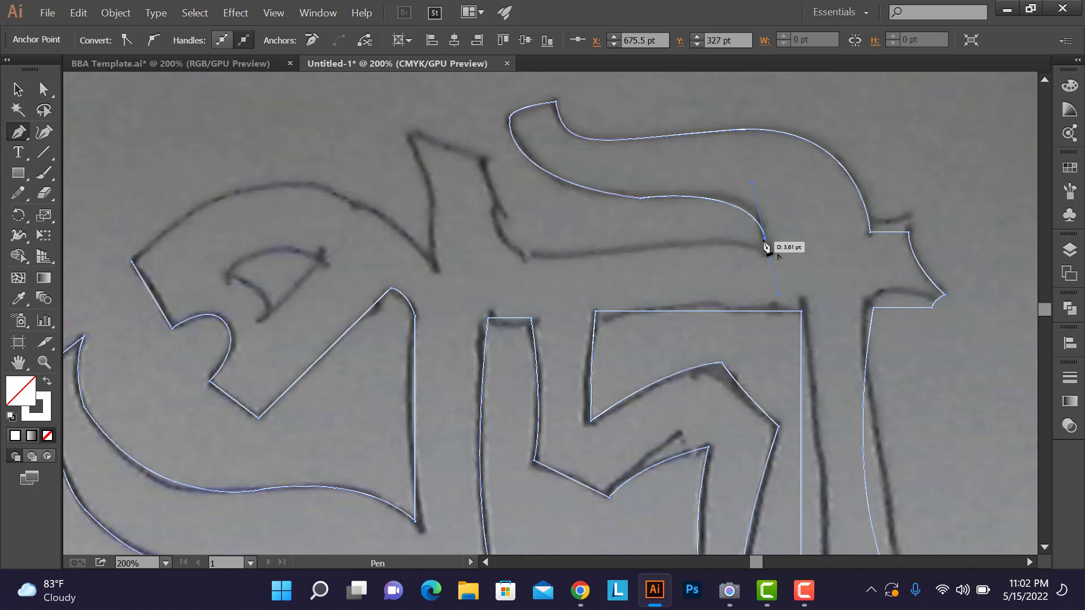
left_click(765, 240)
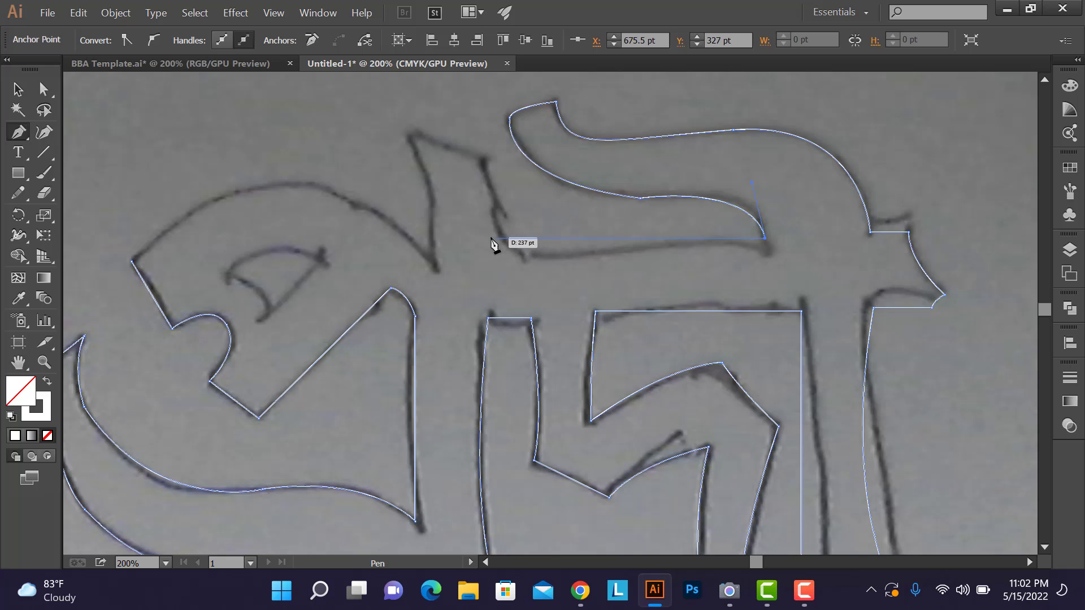
Step: Trace the crossbar's straight upper edge back to the short upright, then outline the upright's curved near side and top
left_click(499, 237)
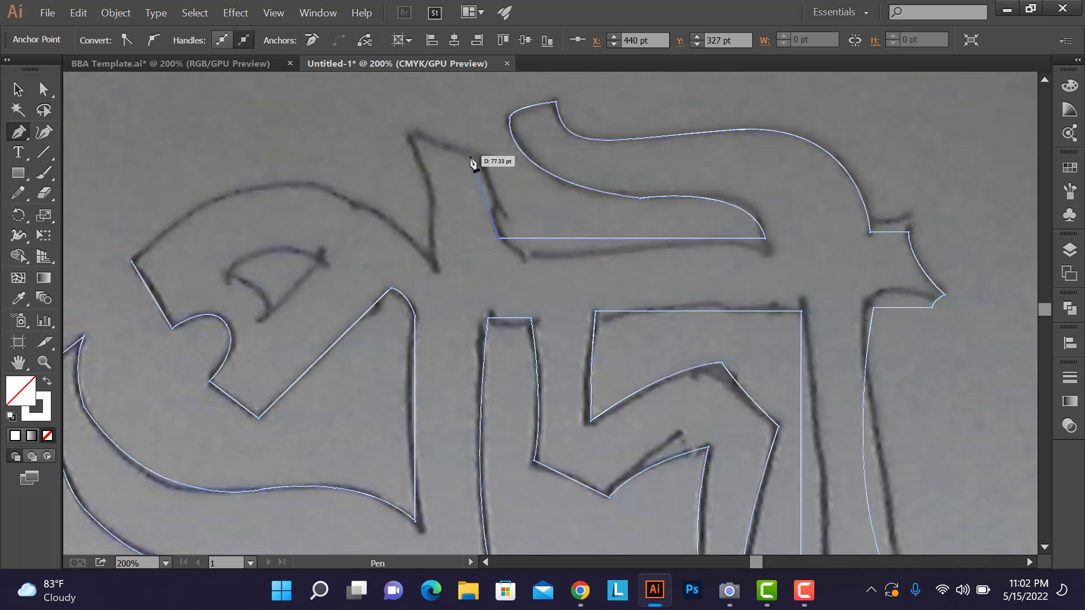
left_click_drag(469, 156, 467, 135)
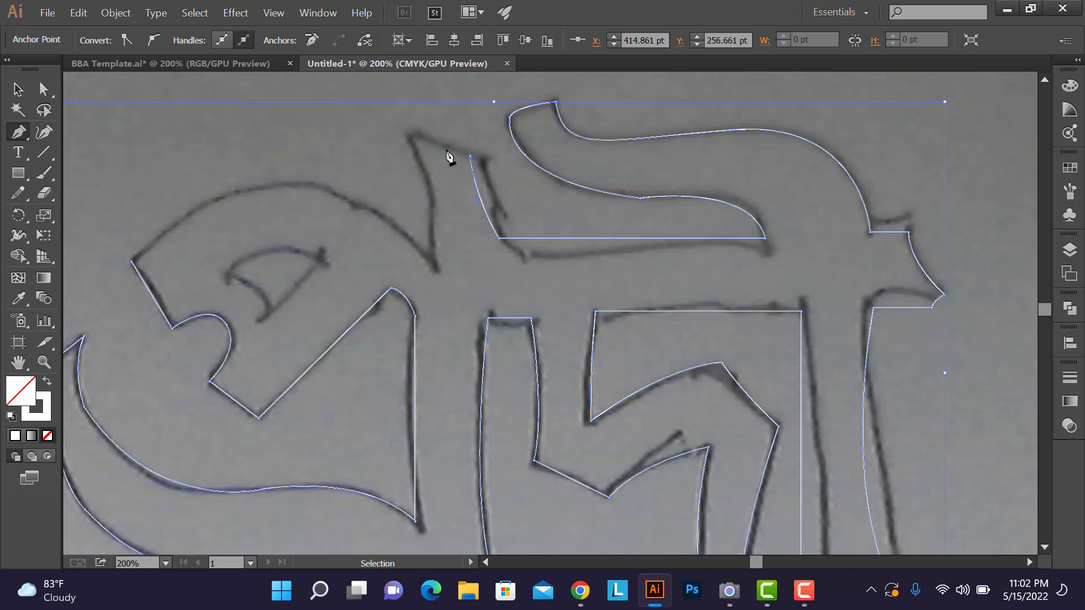
left_click(469, 156)
left_click(406, 133)
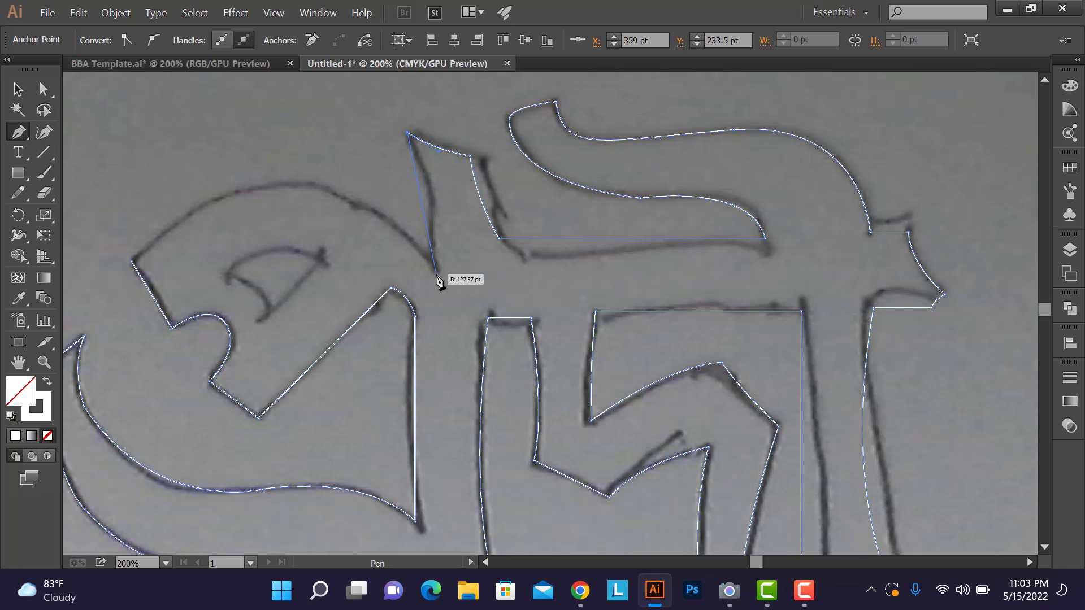
Step: Trace the upright's far side down to the notch and close the letter outline with a large arch over the first letter's head
left_click_drag(436, 276, 433, 341)
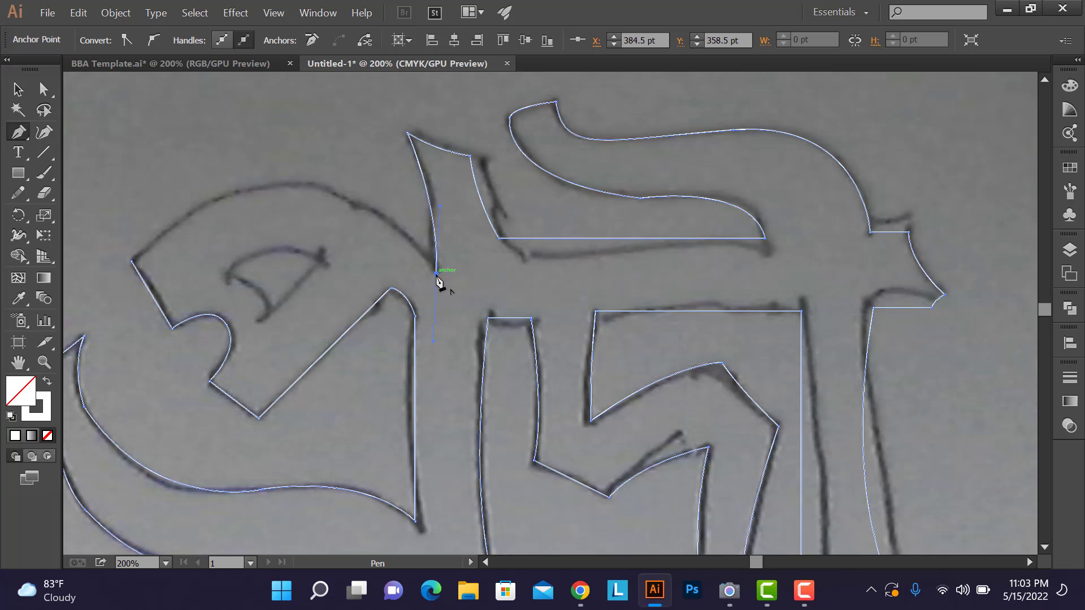
left_click(436, 275)
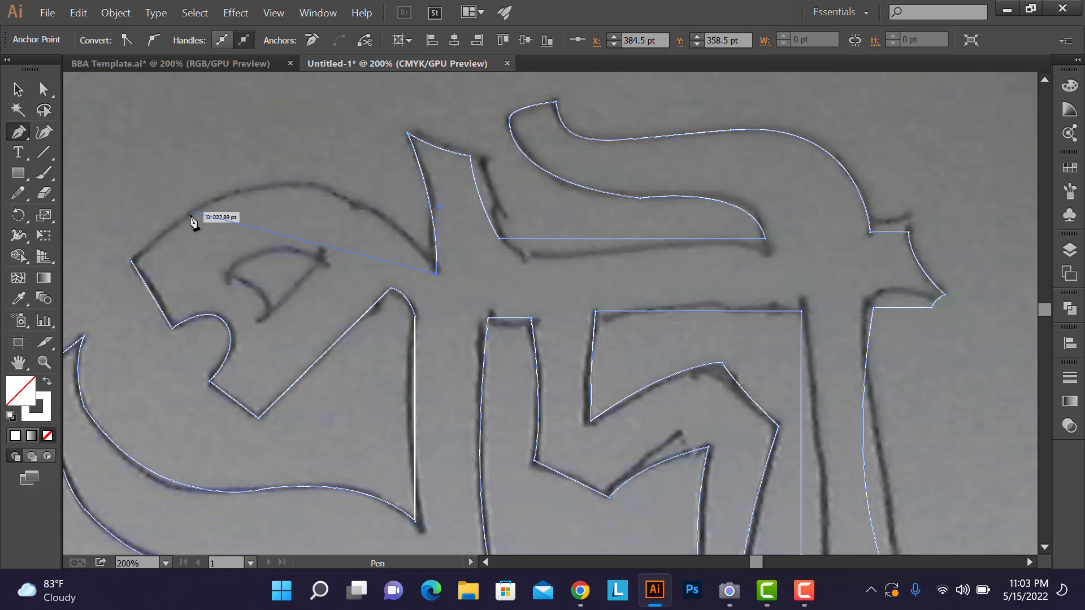
left_click_drag(132, 262, 113, 304)
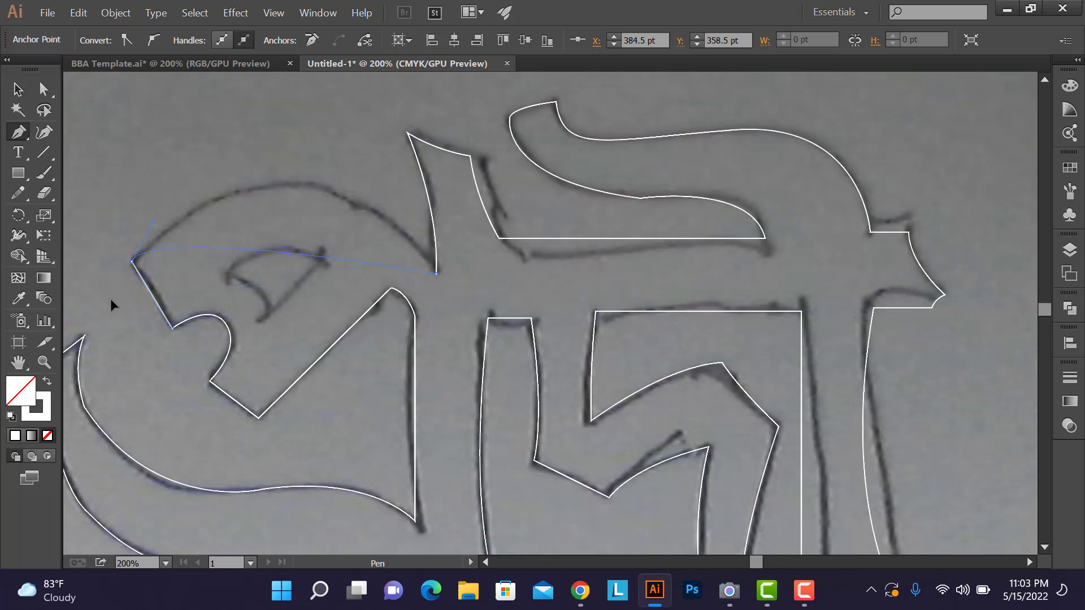
left_click_drag(152, 224, 259, 154)
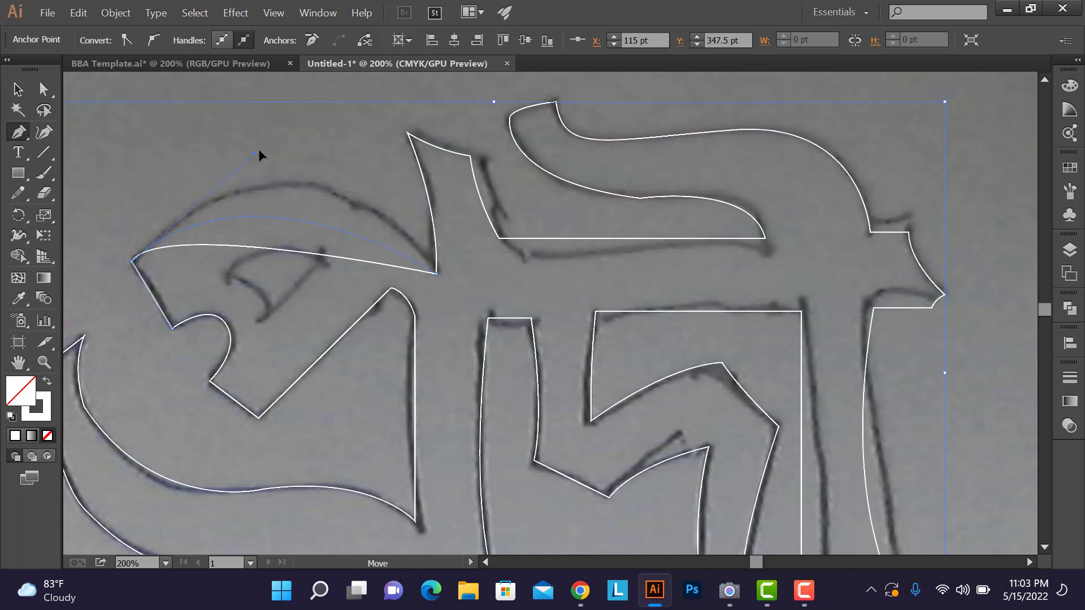
left_click_drag(306, 106, 322, 85)
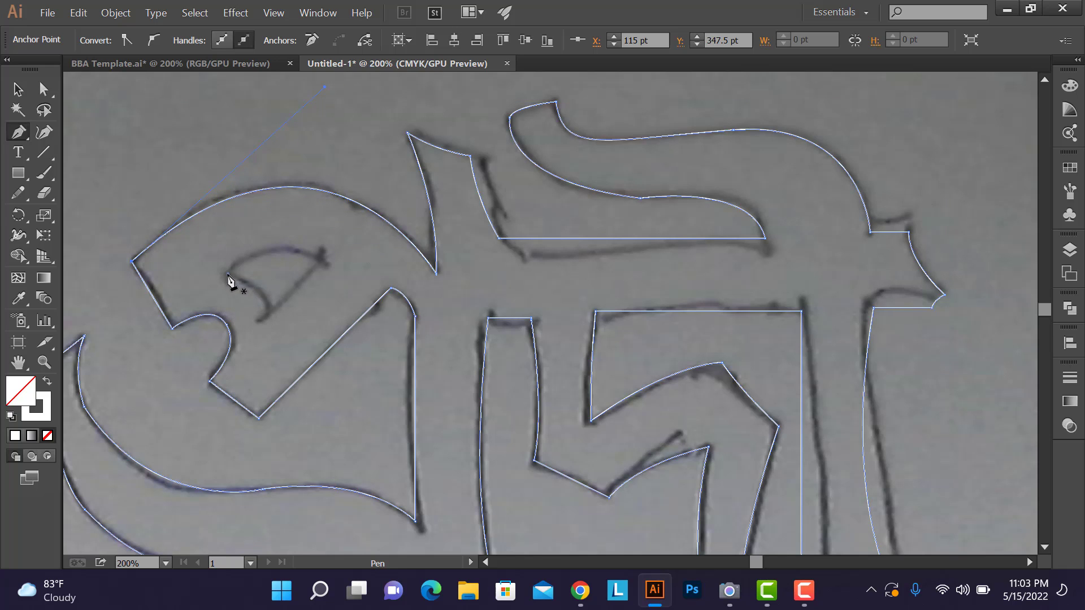
Step: Trace the small hole inside the first letter's head as a closed shape with two curved sides and one straight side
left_click(227, 275)
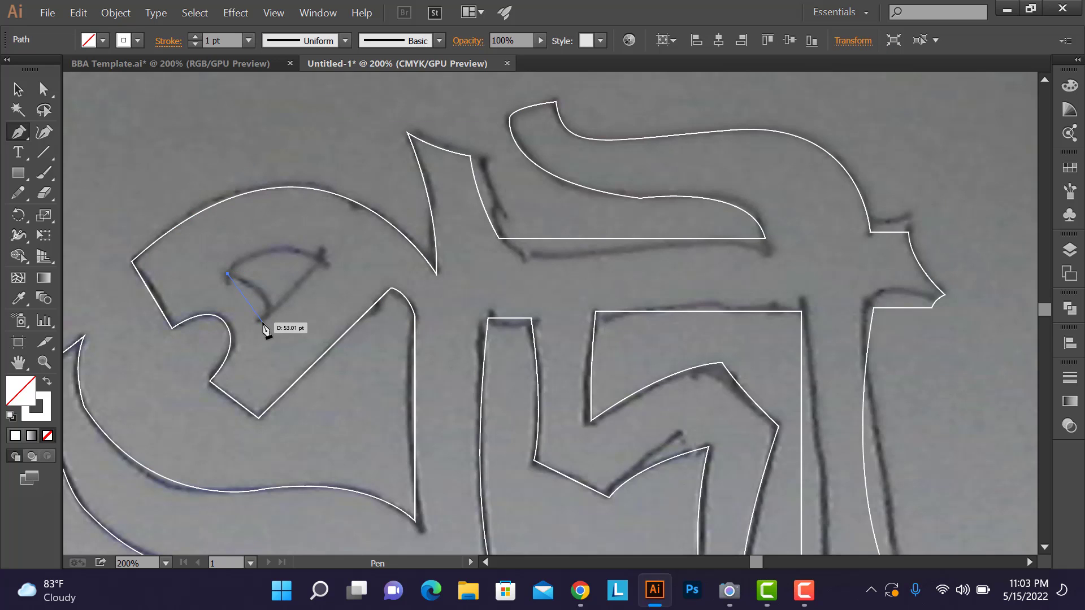
left_click_drag(263, 322, 244, 371)
left_click(263, 323)
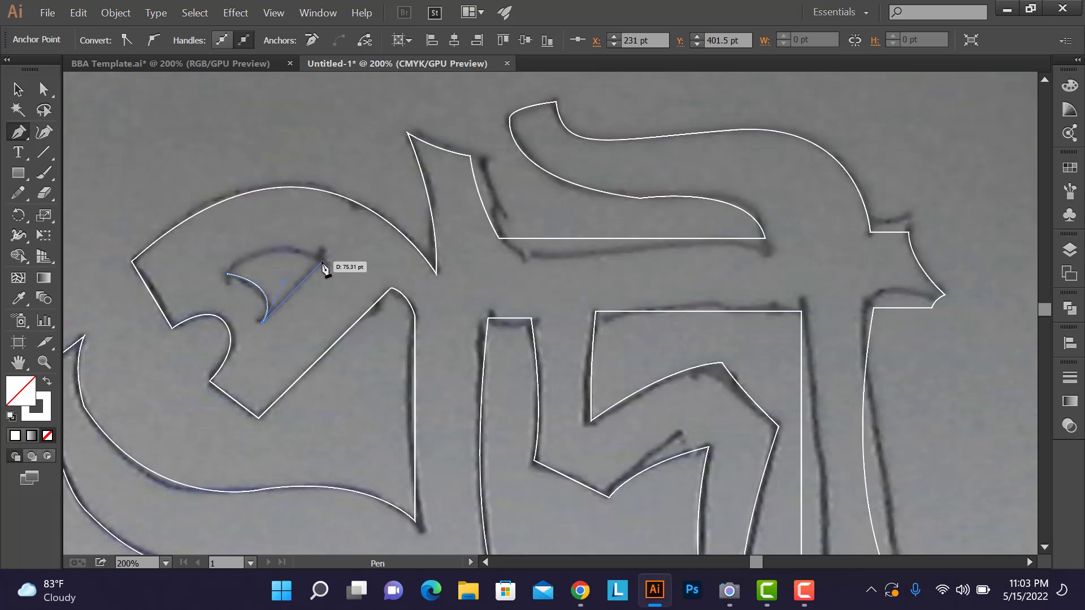
left_click(321, 261)
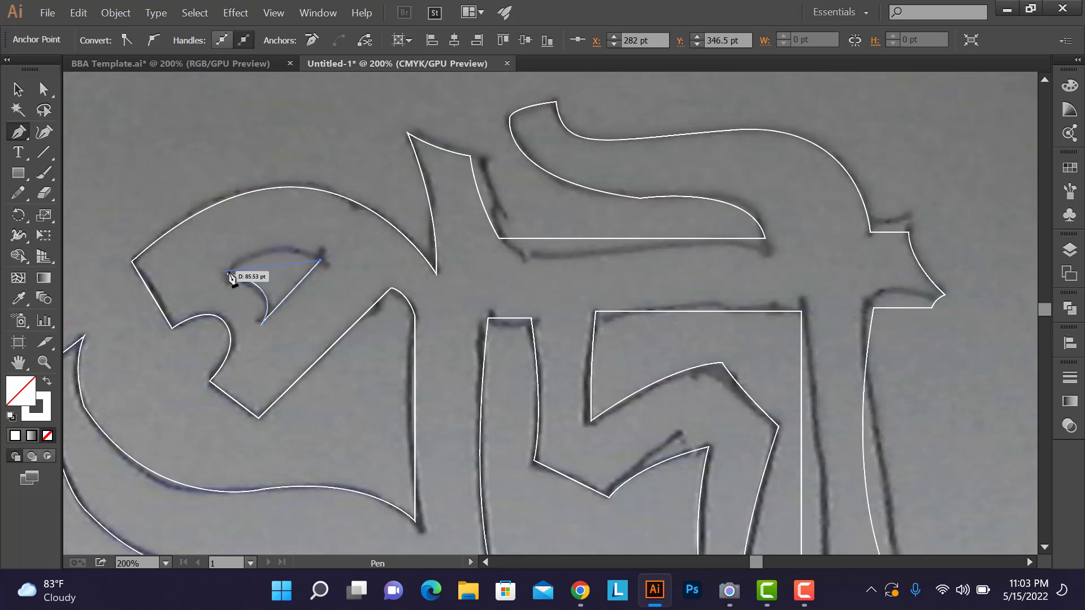
left_click_drag(228, 274, 181, 321)
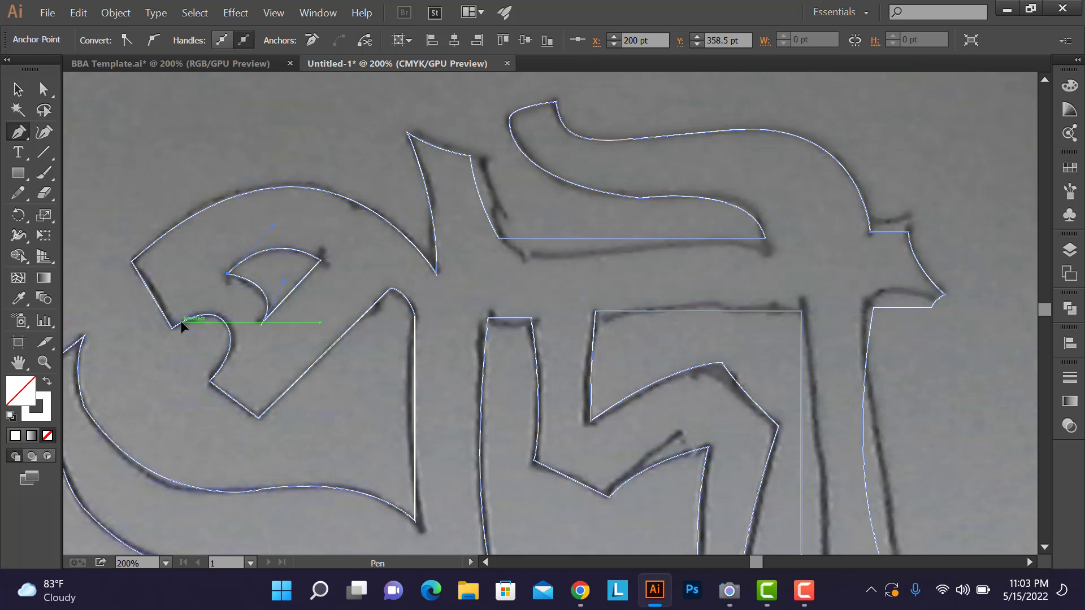
Step: Select all traced paths and use Shape Builder to make the letter body a solid white shape with the small hole left open
left_click(17, 89)
scroll(417, 321, "down", 2)
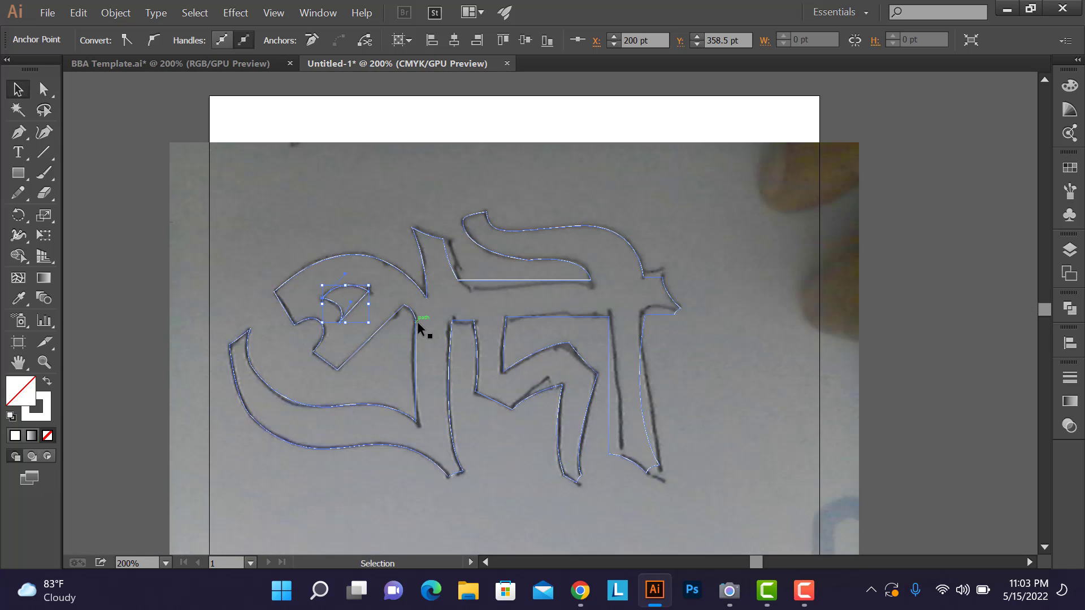
scroll(476, 510, "down", 2)
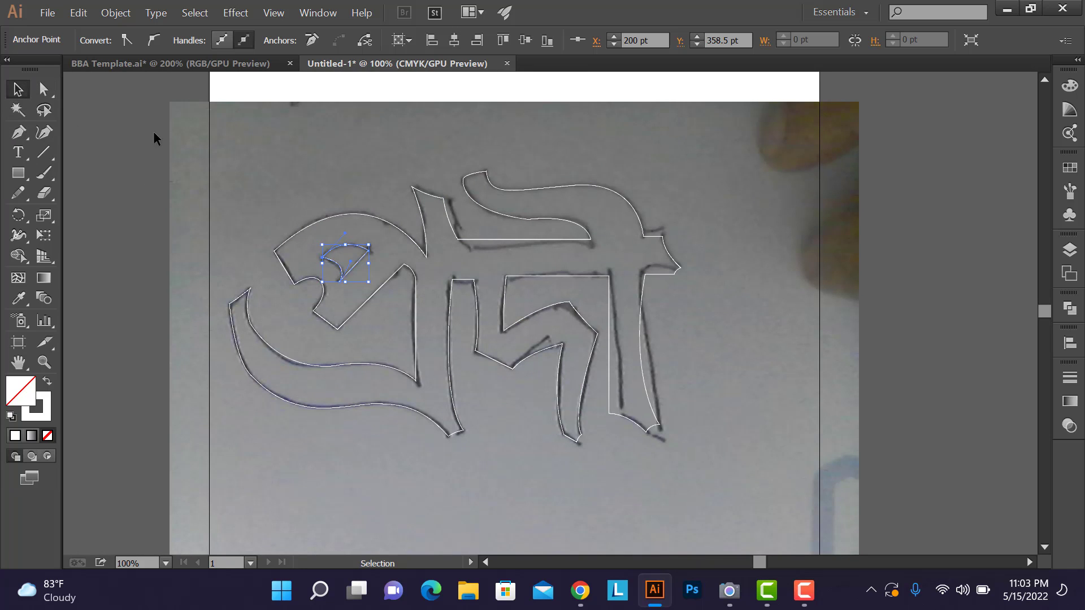
left_click(266, 186)
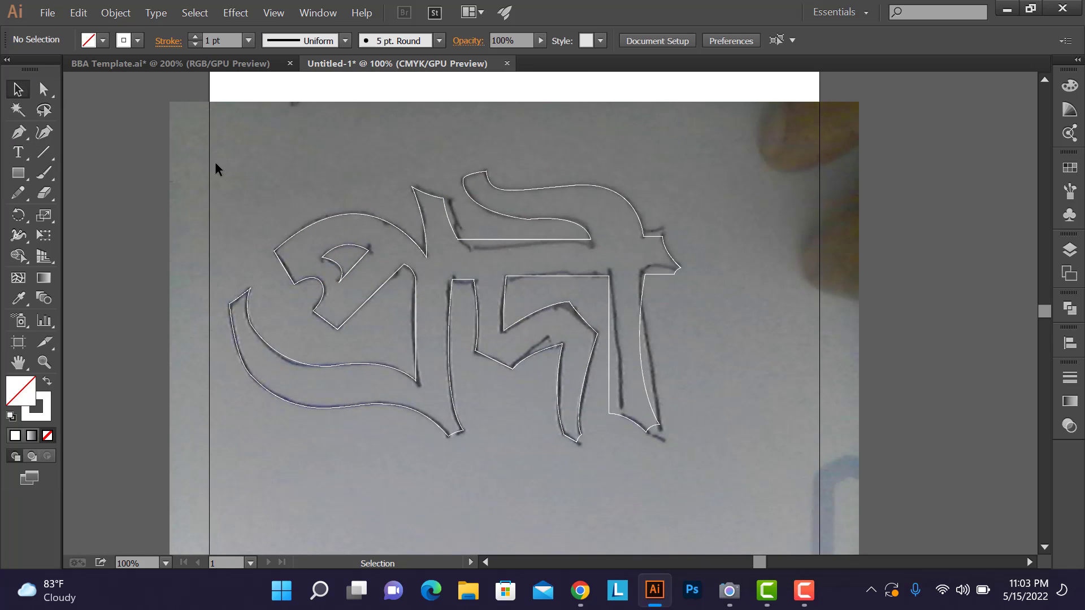
key("ctrl+a")
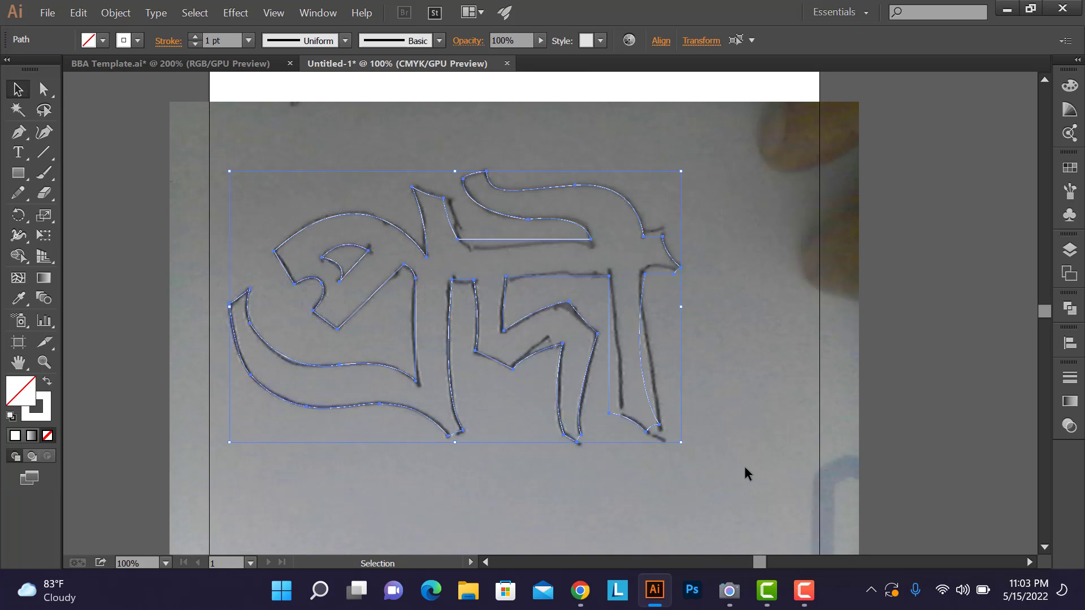
left_click(23, 257)
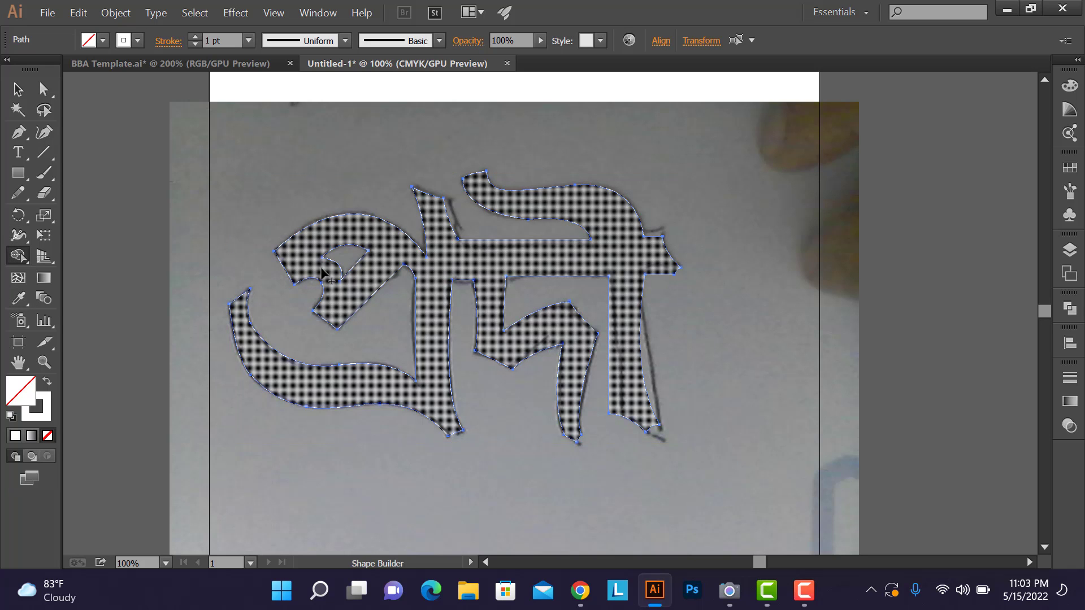
left_click(321, 274)
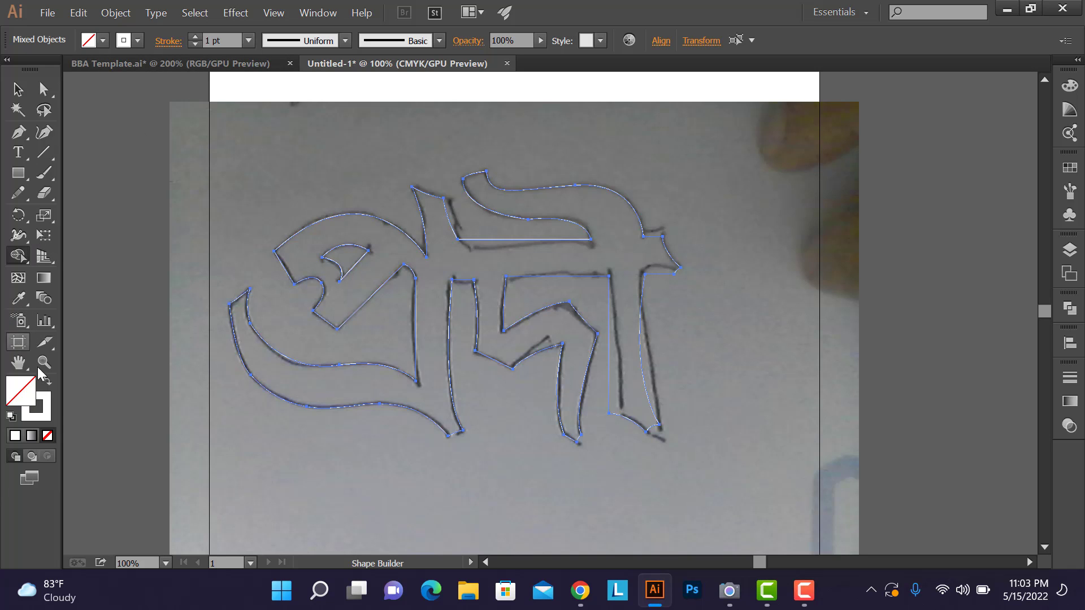
left_click(47, 383)
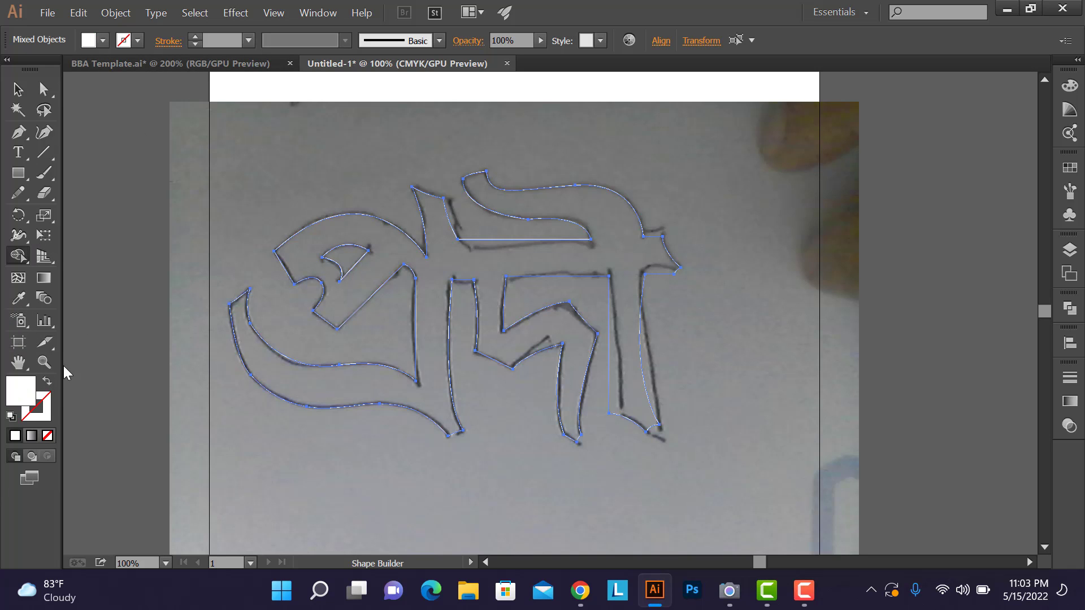
left_click(292, 270)
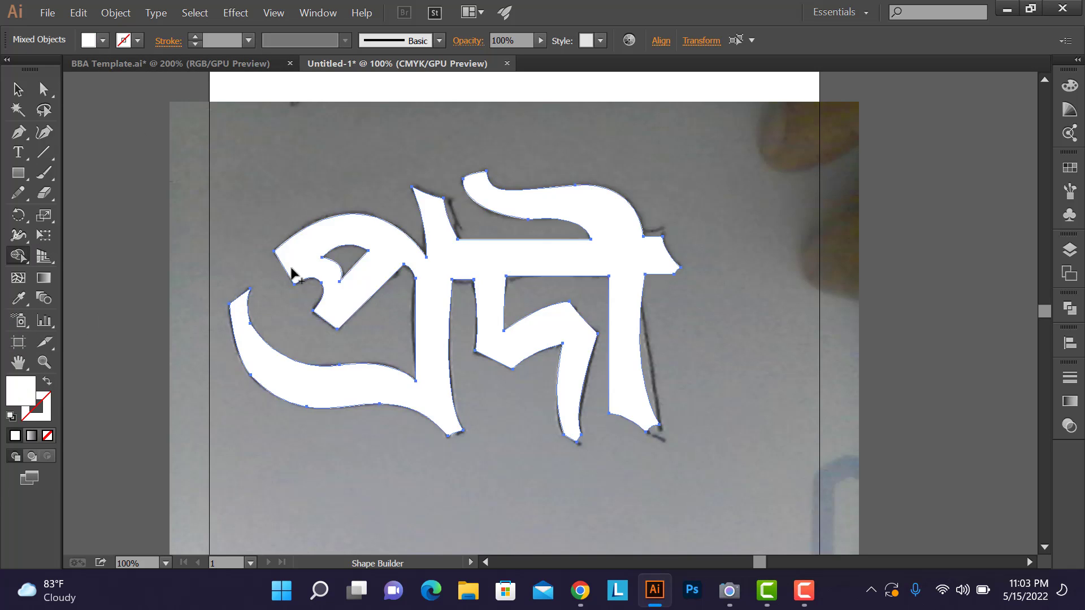
left_click(18, 89)
left_click(128, 172)
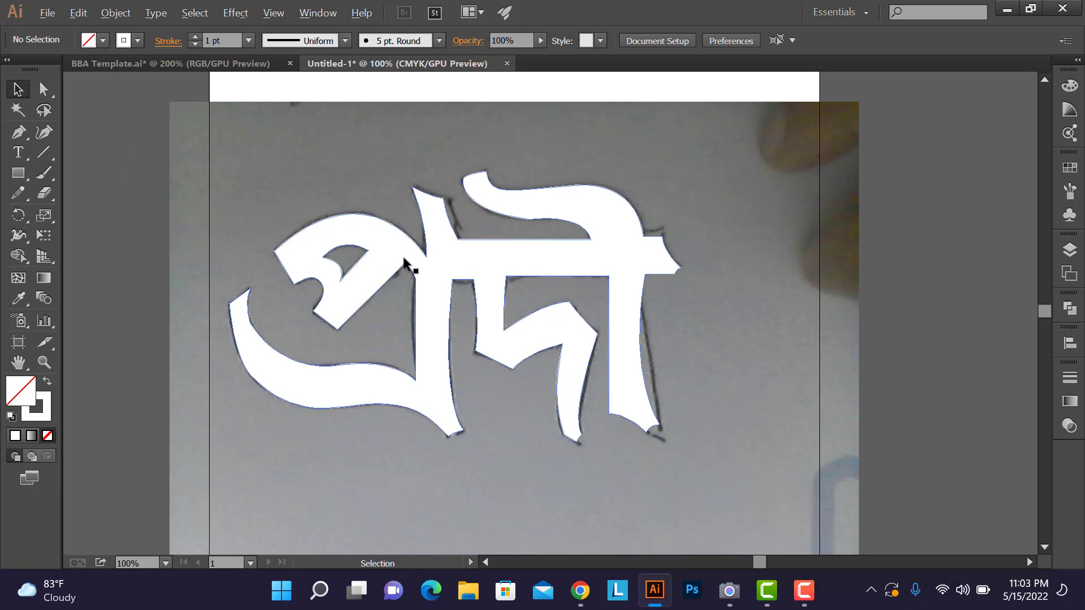
Step: Place a duplicate of the white lettering directly beside the original, extending beyond the sketch photo
left_click_drag(394, 270, 809, 277)
left_click_drag(772, 234, 556, 215)
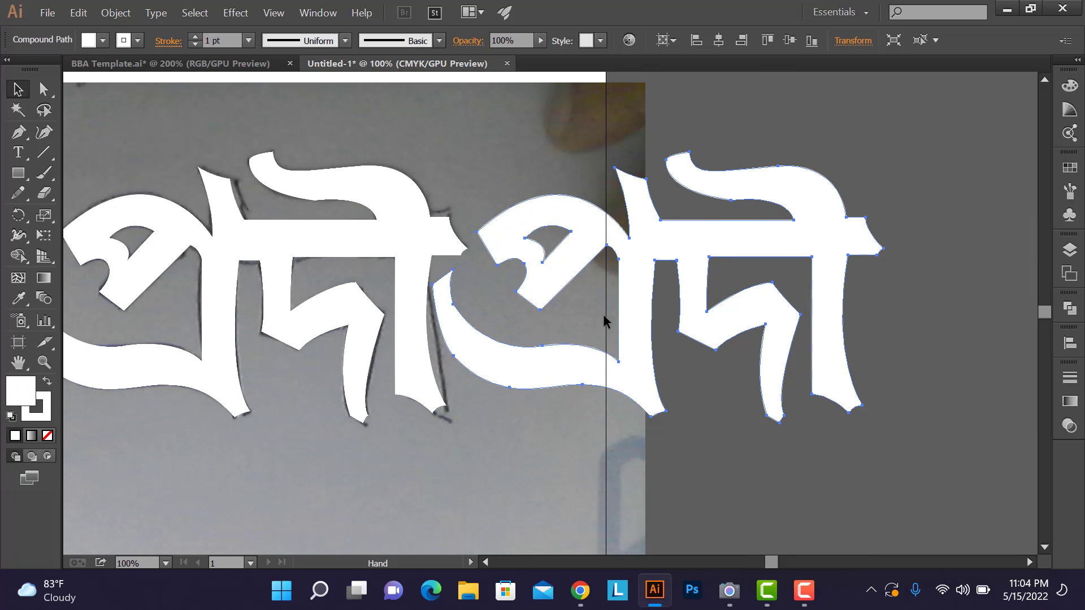
left_click(972, 317)
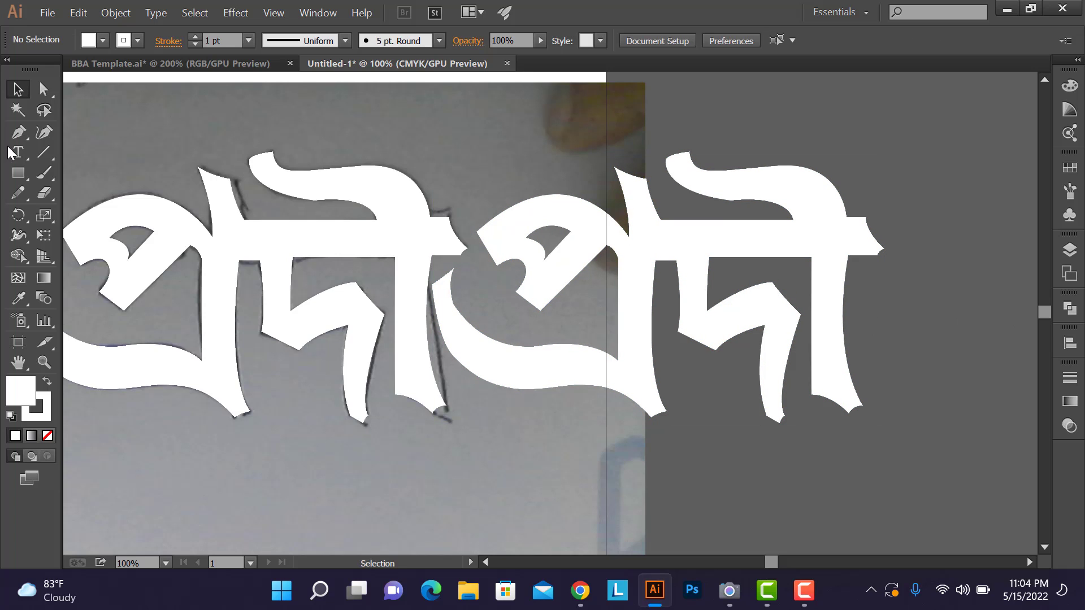
Step: Draw a tall white rectangle over the duplicate's last stem, from the crossbar's lower edge to below the stem's foot
left_click(25, 257)
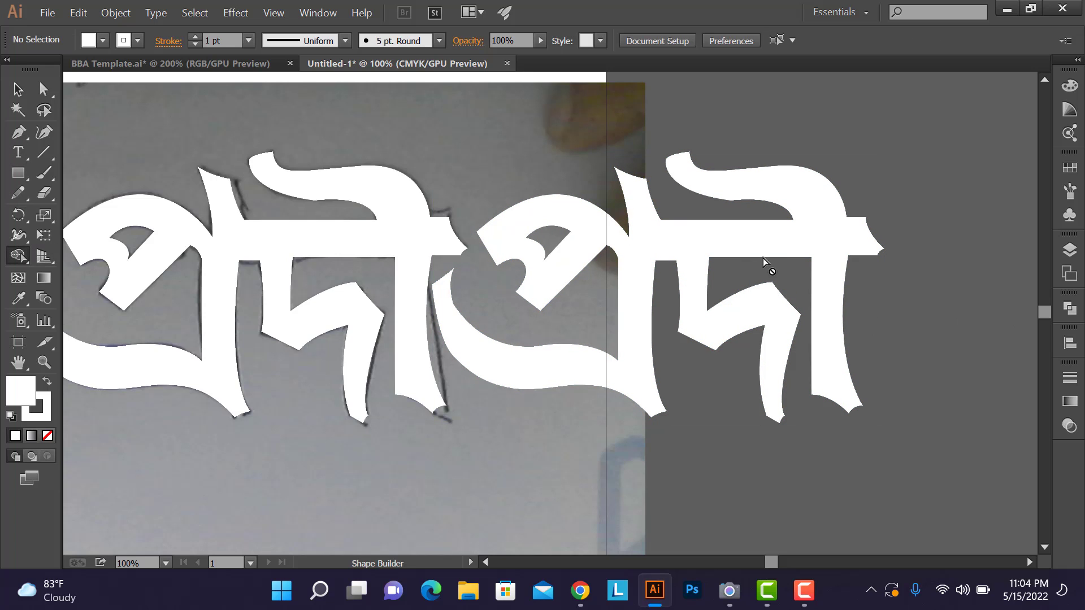
left_click(18, 174)
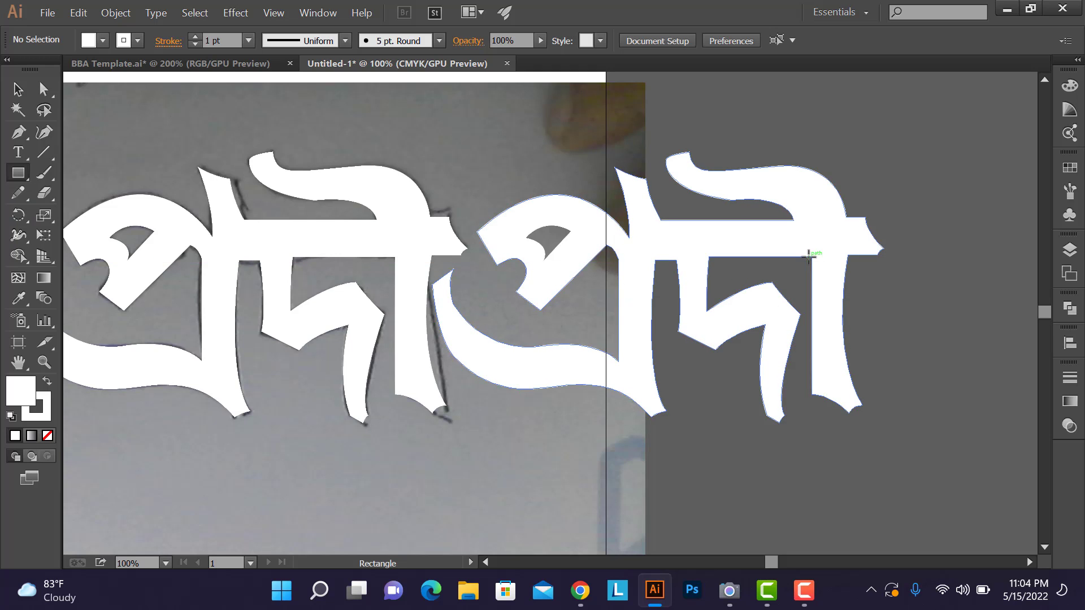
left_click_drag(808, 258, 868, 449)
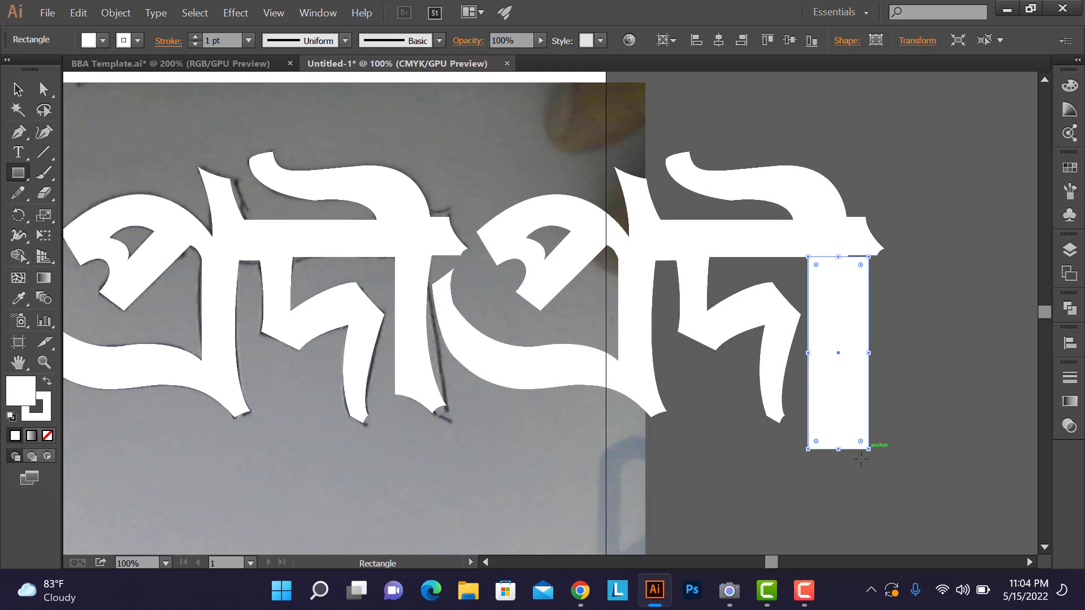
Step: Select the duplicate lettering together with the tall rectangle and split them with Pathfinder Divide
left_click(18, 89)
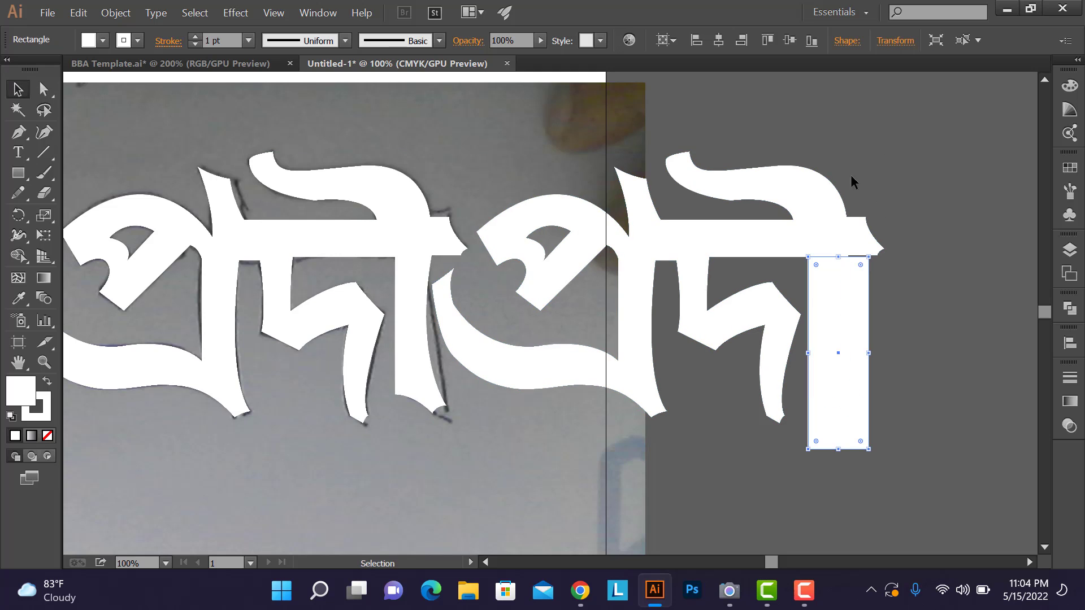
left_click_drag(779, 147, 924, 453)
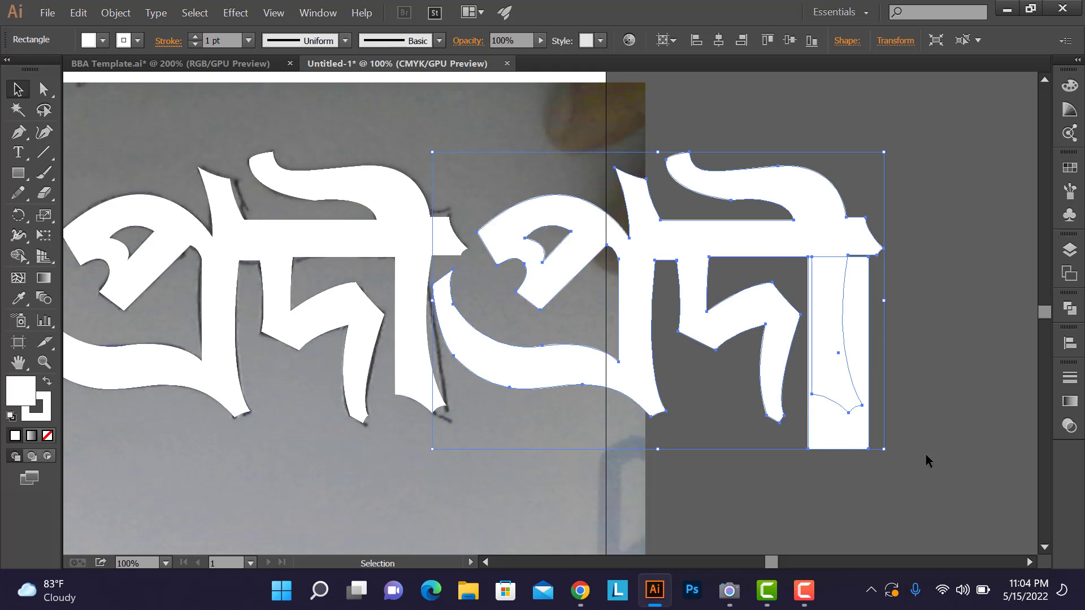
left_click(1069, 308)
left_click(935, 332)
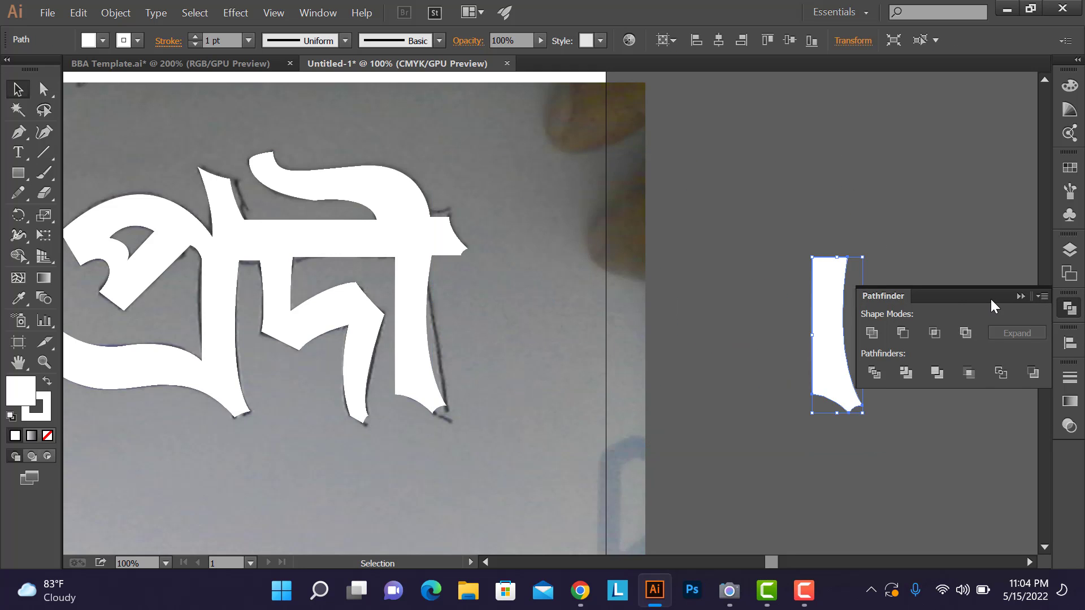
key("ctrl+z")
left_click(873, 372)
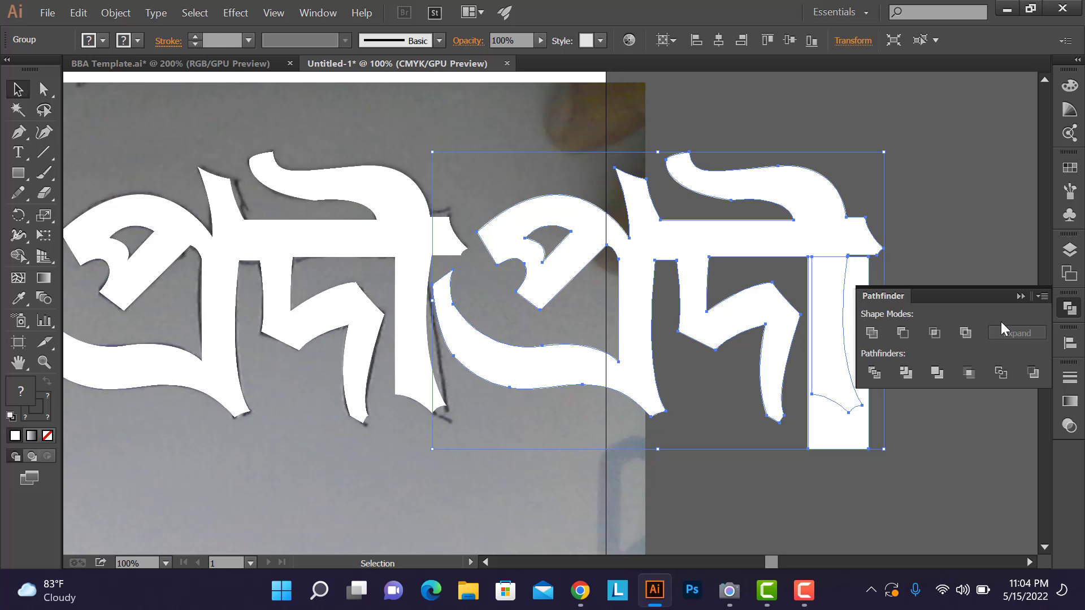
Step: Ungroup the divided pieces and delete the rectangle remnant surrounding the last stem
left_click(1019, 296)
left_click(981, 229)
left_click(856, 305)
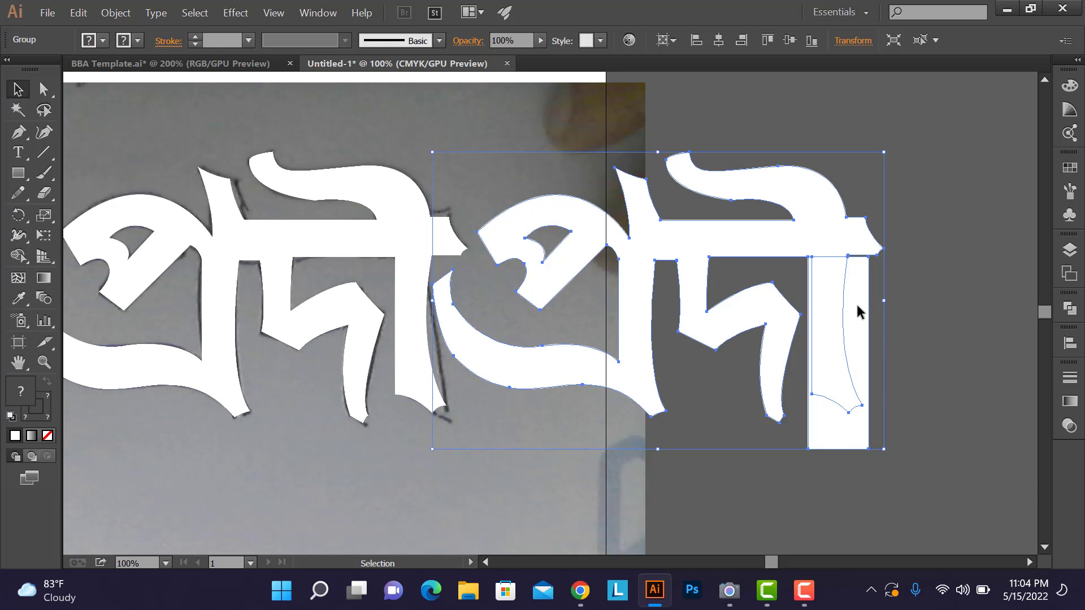
right_click(856, 306)
left_click(891, 409)
left_click(849, 331)
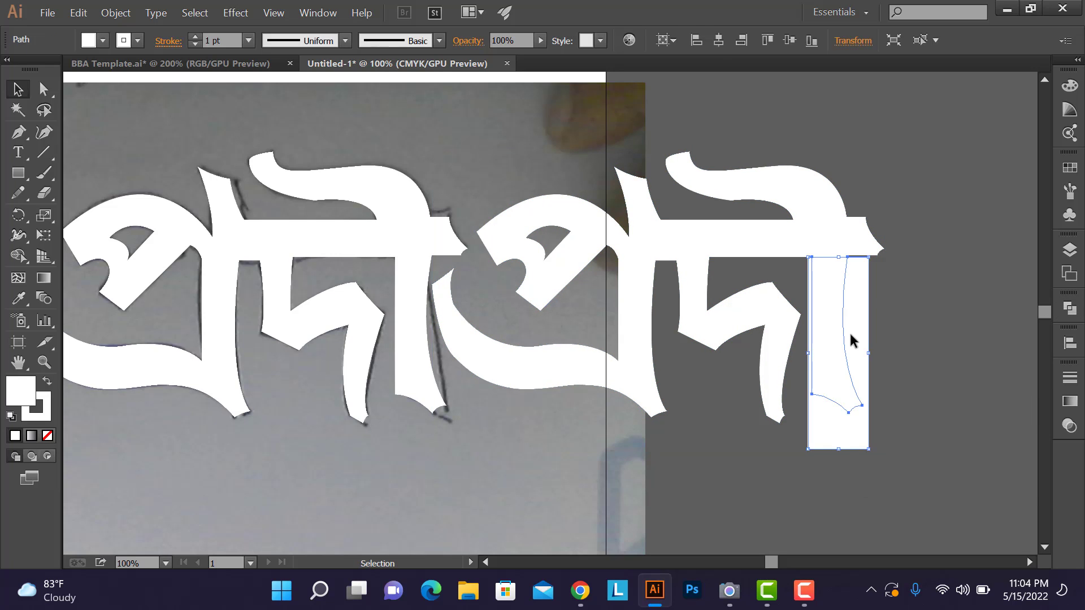
key("Delete")
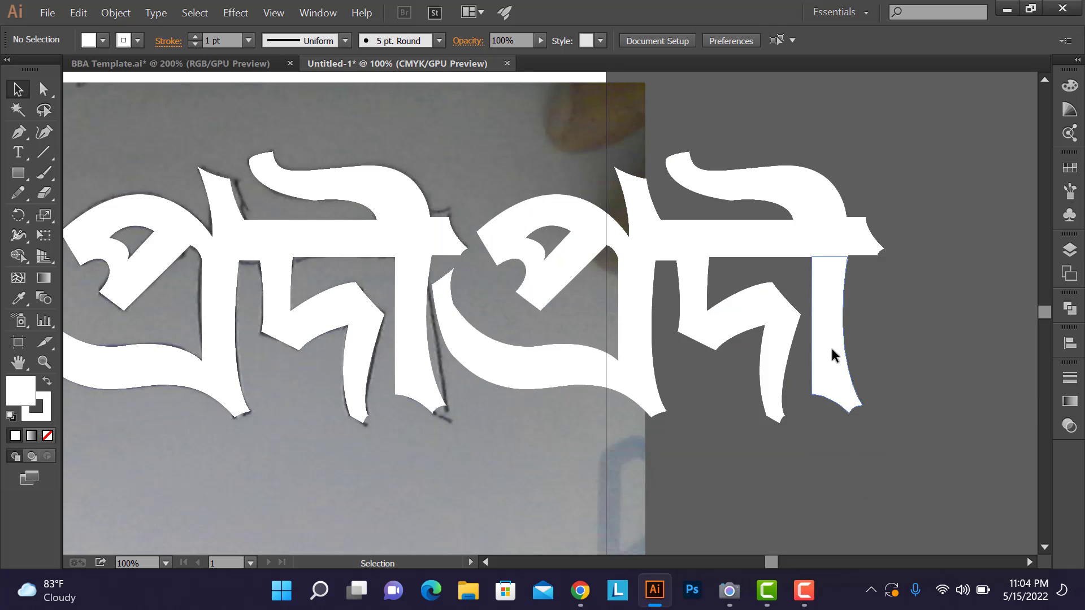
Step: Place a copy of the separated last stem over the first letter's stem, flush with its left edge
left_click_drag(831, 350, 639, 351)
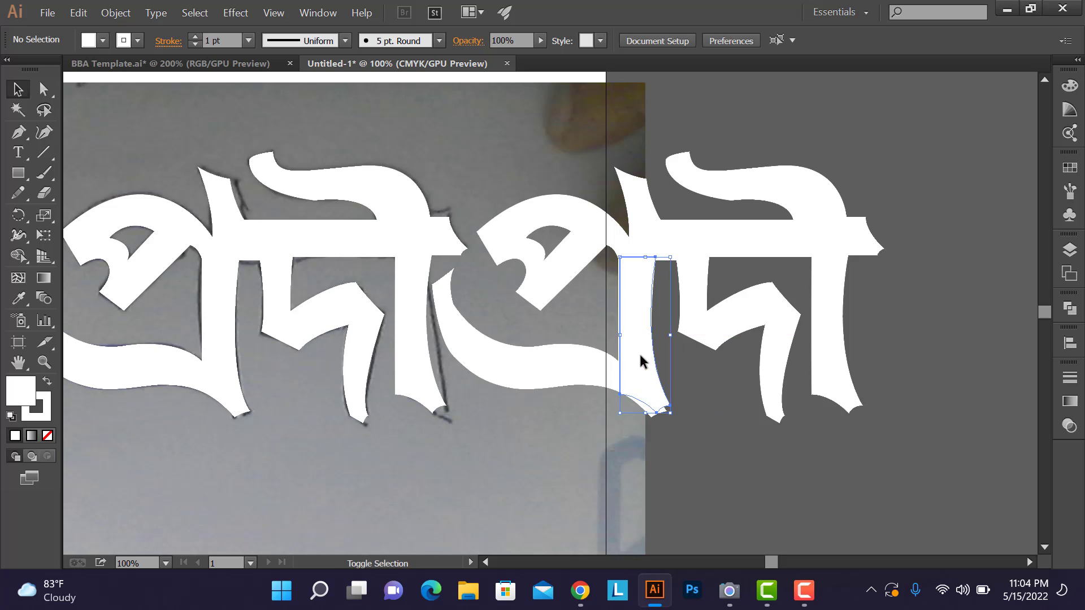
key("ctrl+=")
key("ctrl+=")
scroll(666, 331, "down", 3)
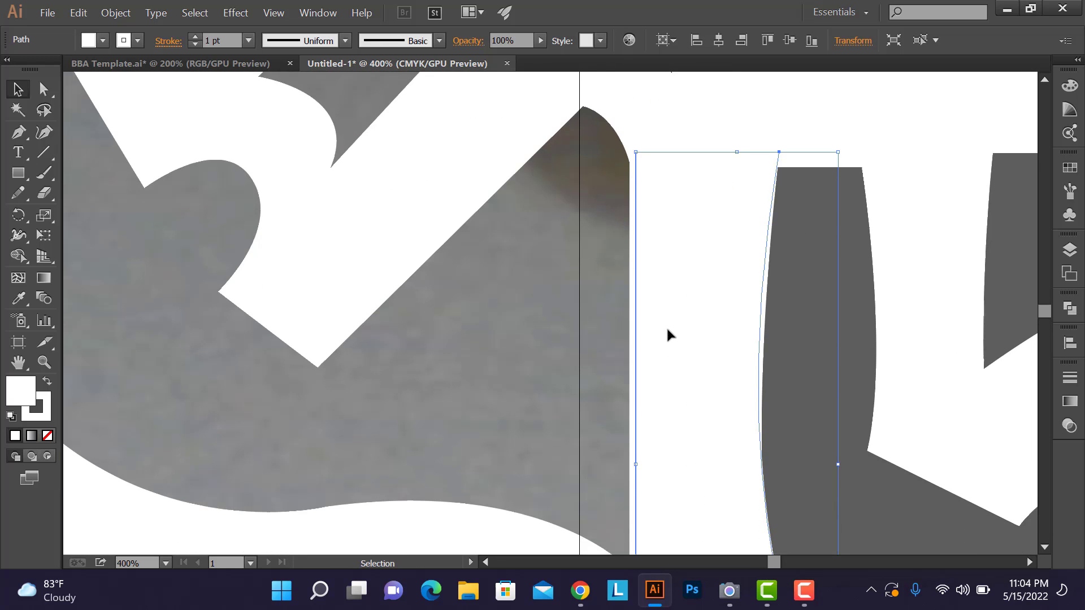
left_click_drag(636, 424, 632, 425)
scroll(634, 425, "down", 3)
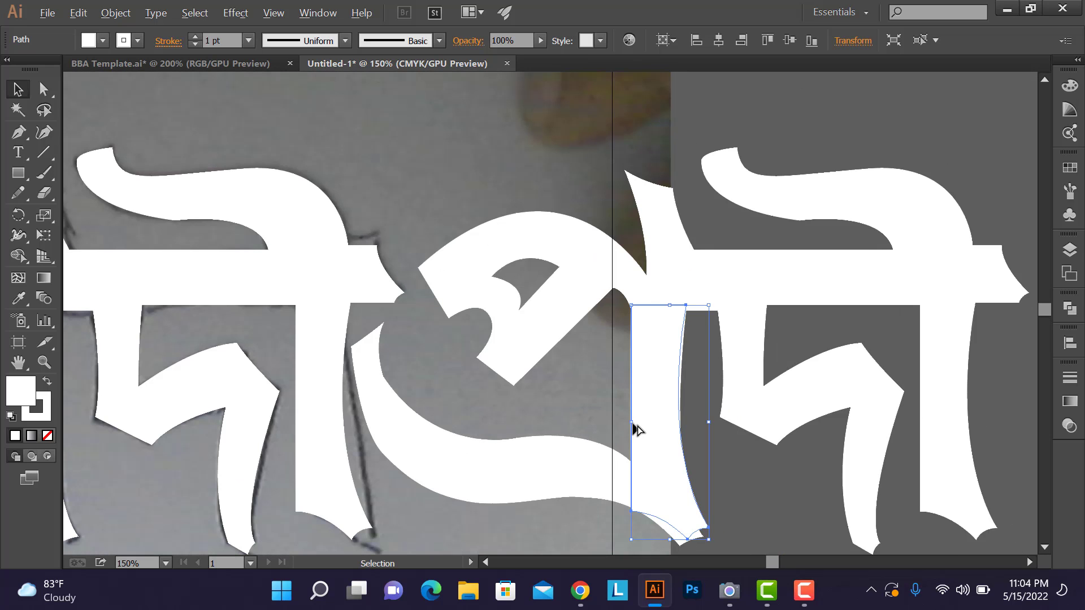
Step: Divide the duplicate lettering along the overlaid stem copy with Pathfinder and ungroup the resulting pieces
scroll(634, 425, "down", 3)
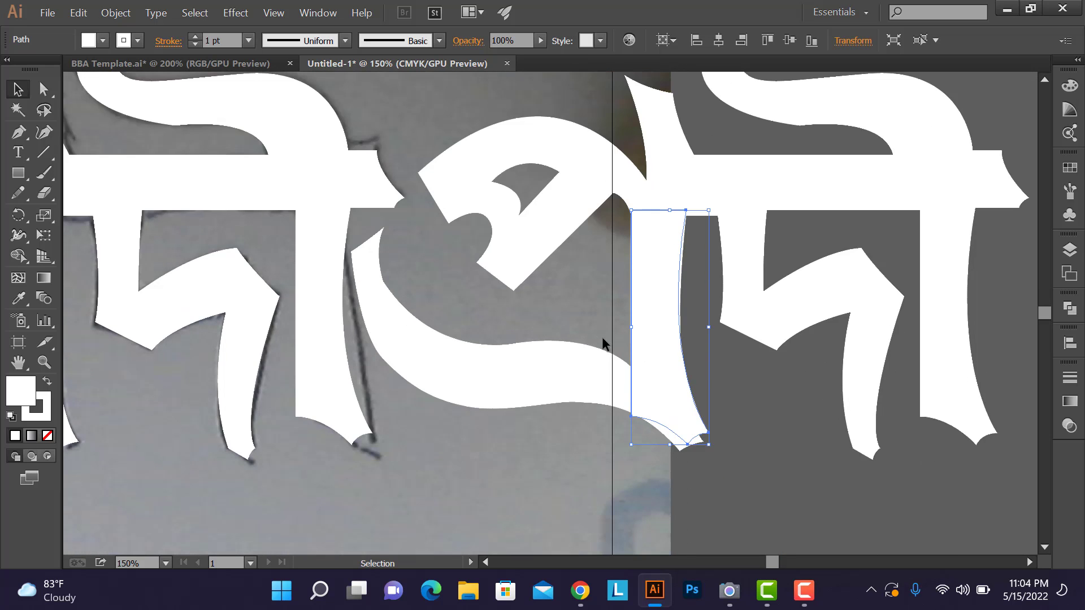
left_click_drag(575, 300, 662, 436)
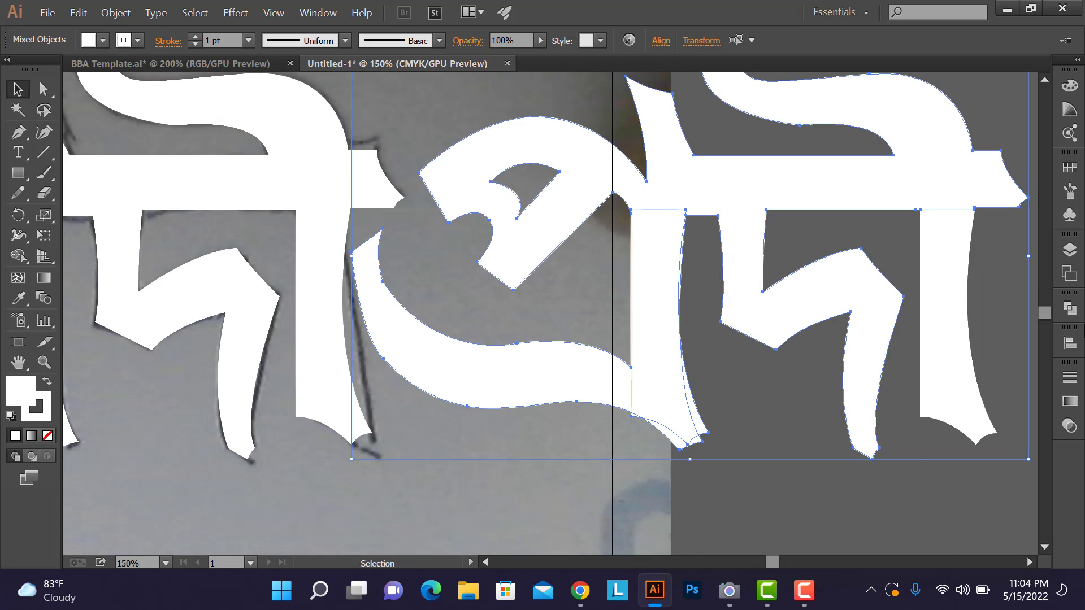
left_click(1069, 308)
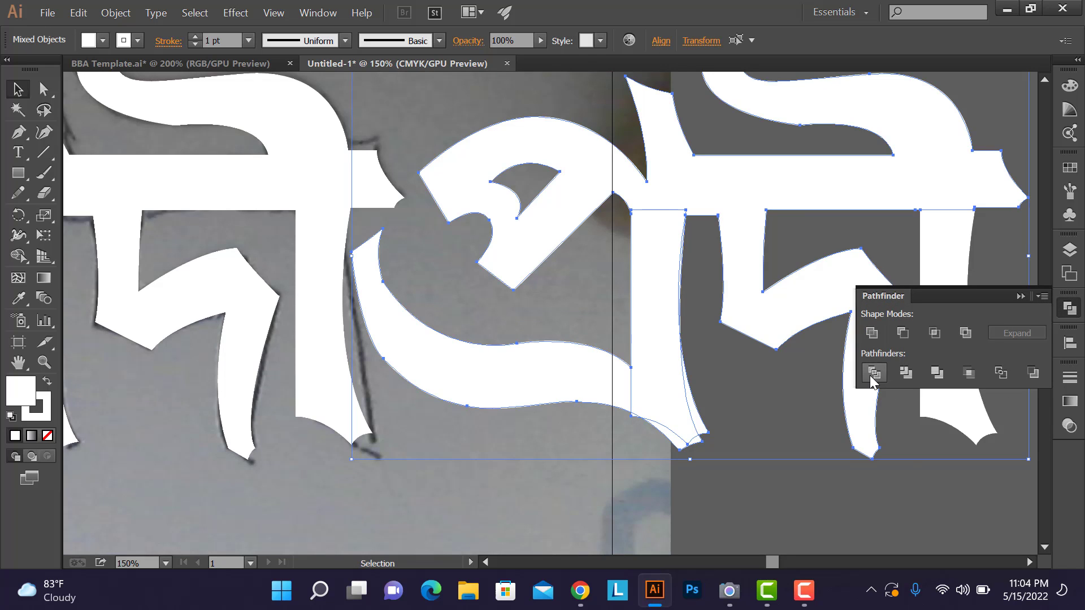
left_click(874, 375)
right_click(779, 402)
left_click(825, 328)
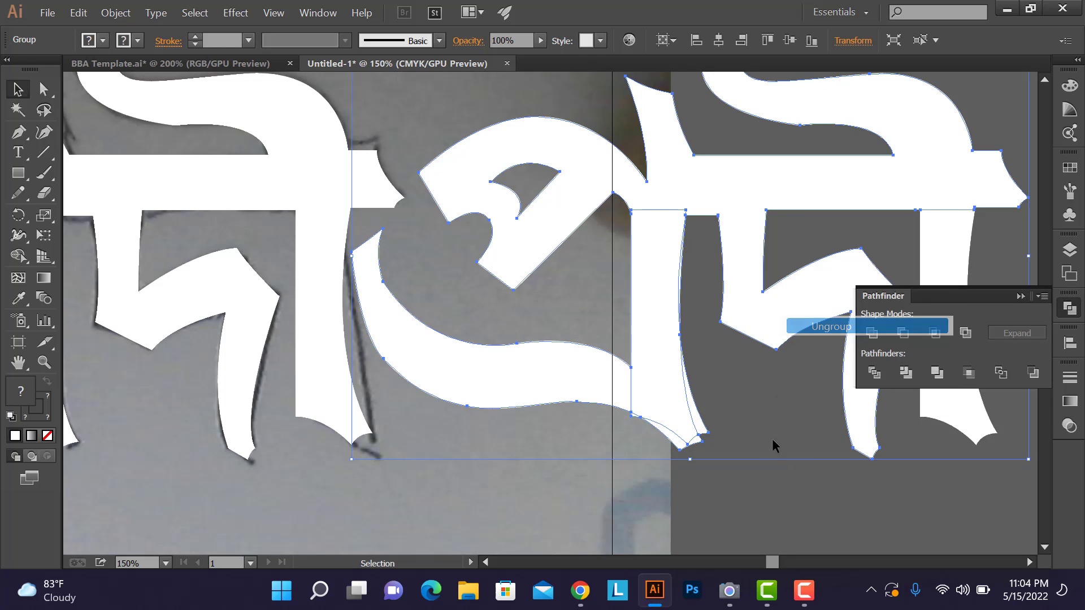
Step: Delete the sweeping lower curve attached to the duplicate's first letter
left_click(771, 443)
left_click(518, 399)
key("Delete")
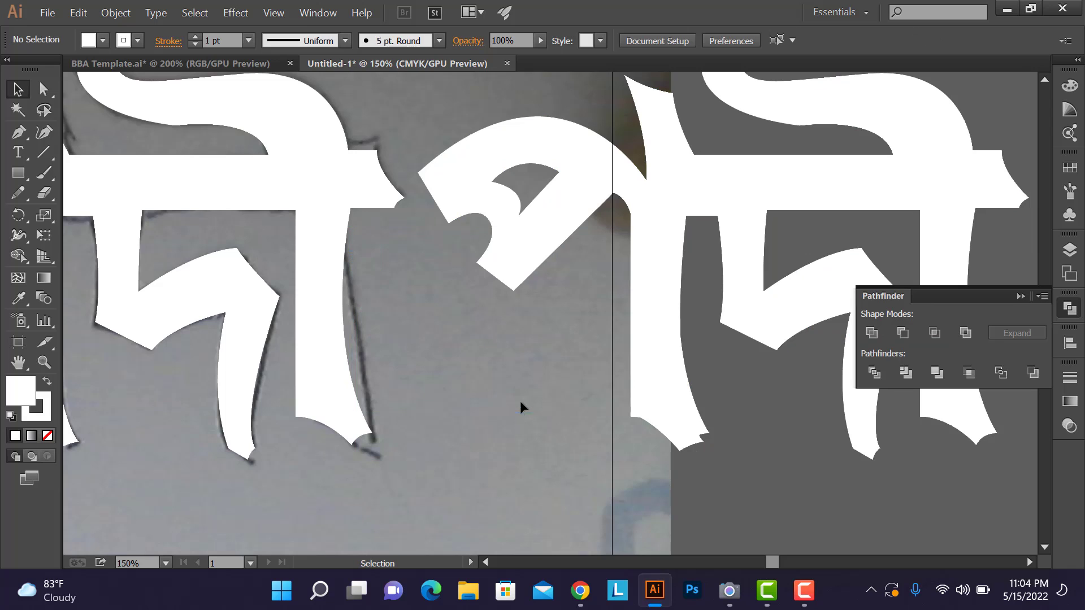
Step: Try deleting the main stem piece below the first letter's crossbar
left_click(707, 427)
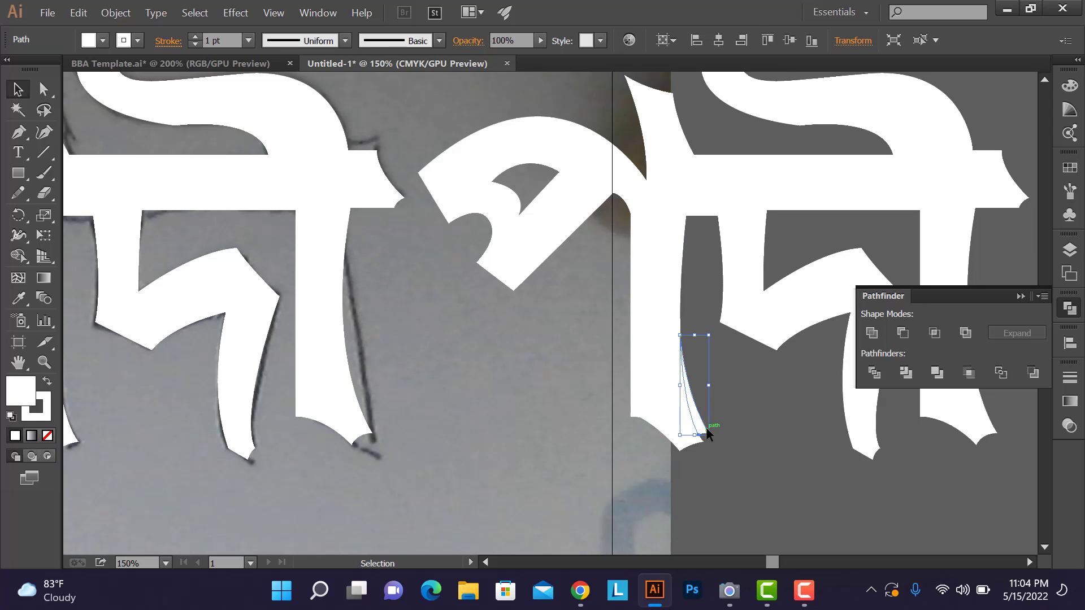
key("backslash")
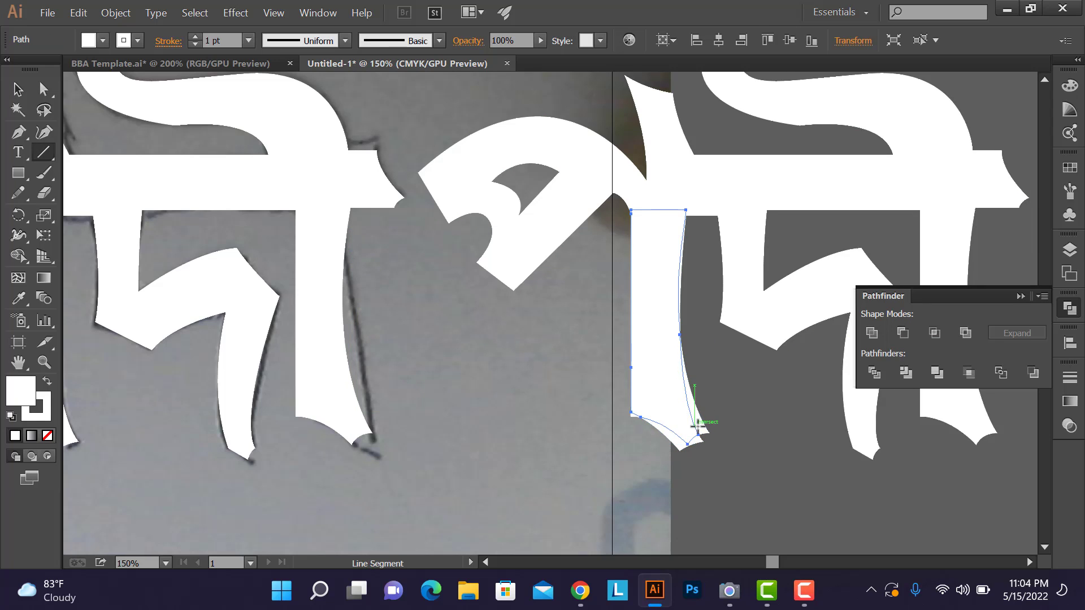
key("v")
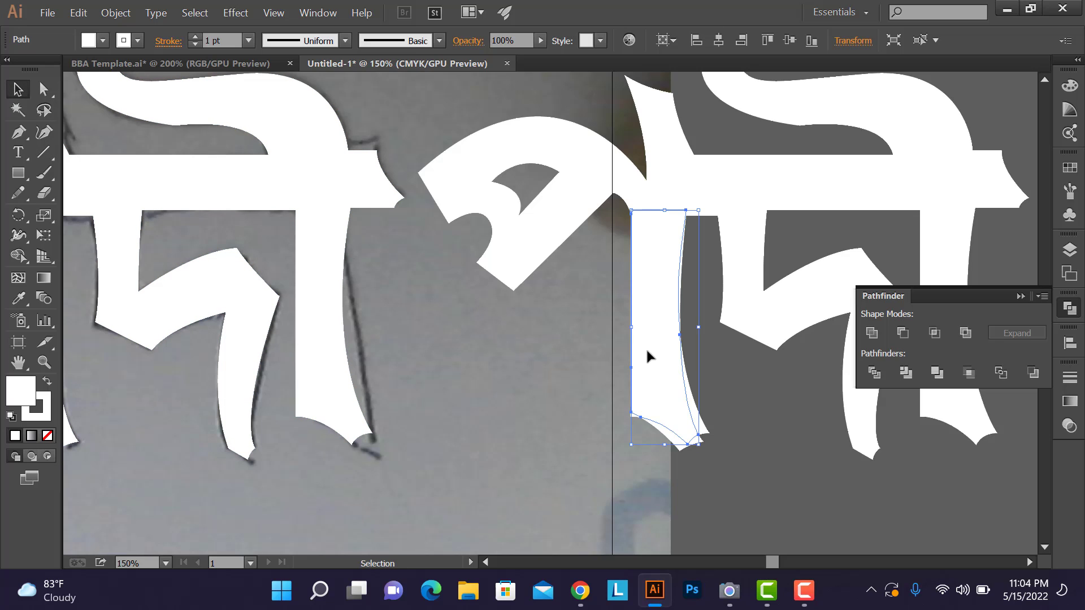
key("Delete")
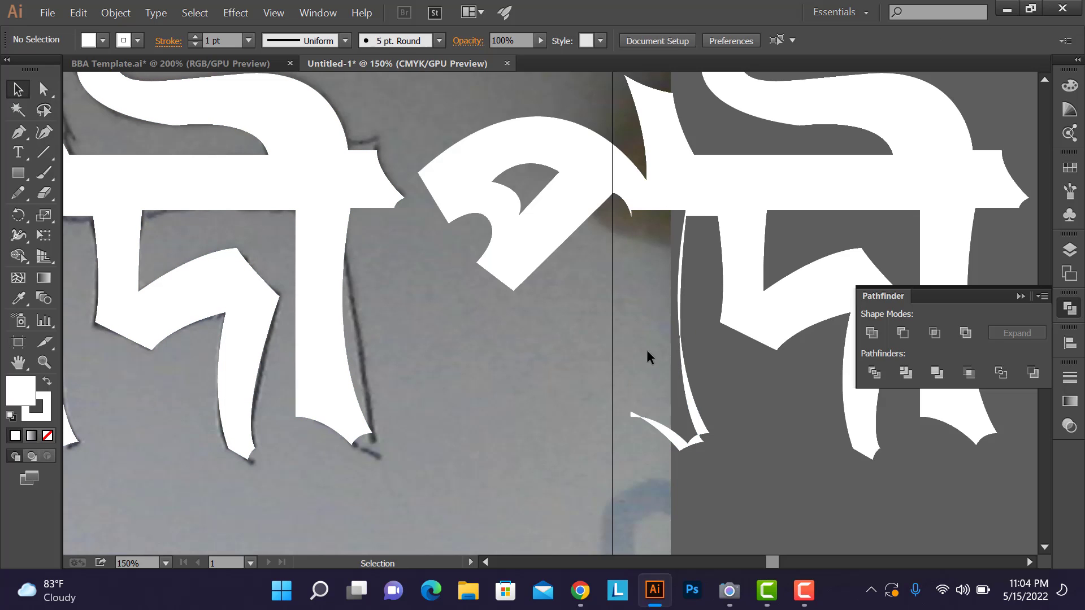
key("ctrl+z")
Step: Delete the thin leftover sliver along the outer right side of the first letter's stem foot
left_click(714, 391)
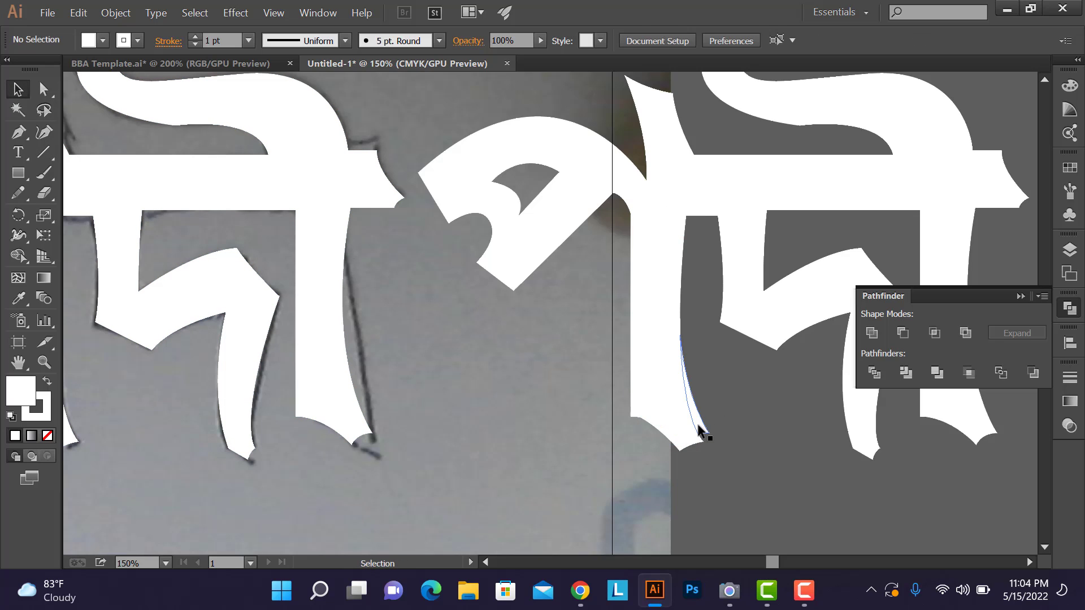
left_click(700, 432)
left_click(715, 417)
left_click(654, 275)
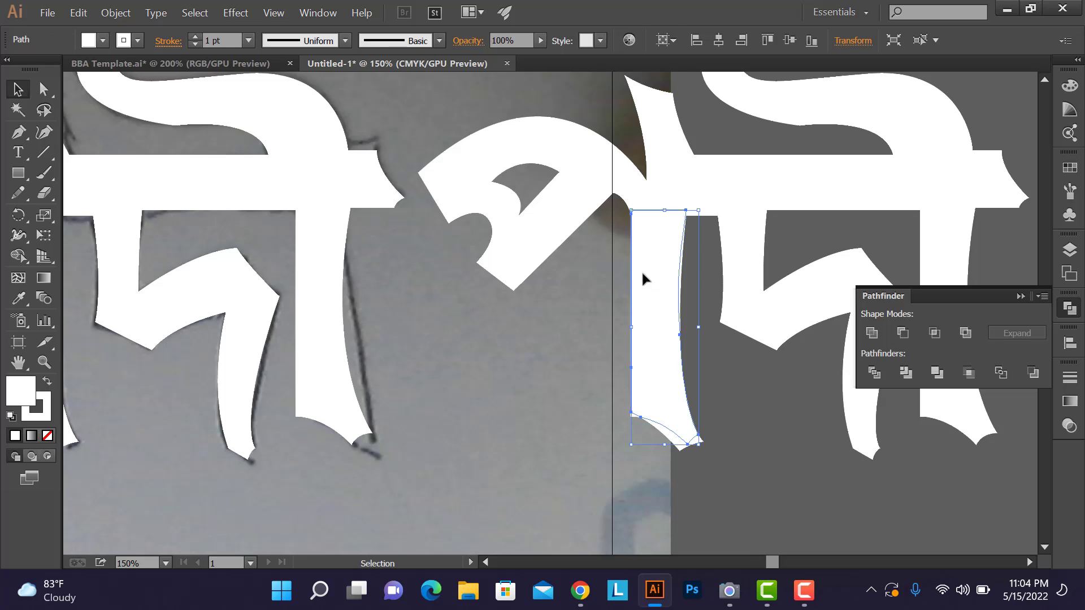
left_click(764, 438)
Step: Draw a small rectangle over the pointed right end of the duplicate's crossbar and divide the lettering with it
left_click(18, 172)
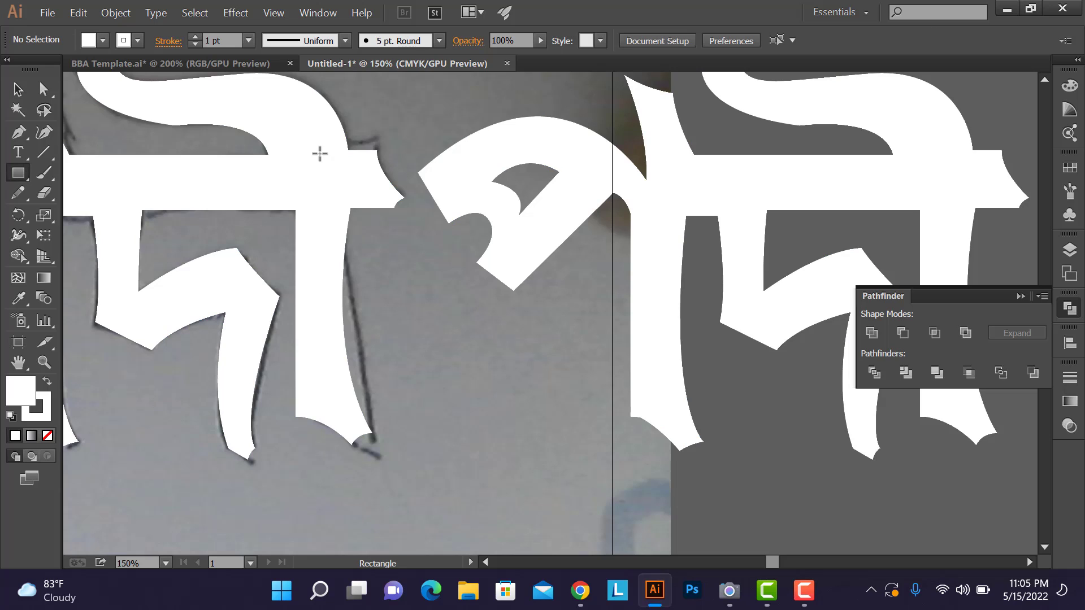
left_click_drag(980, 138, 1032, 228)
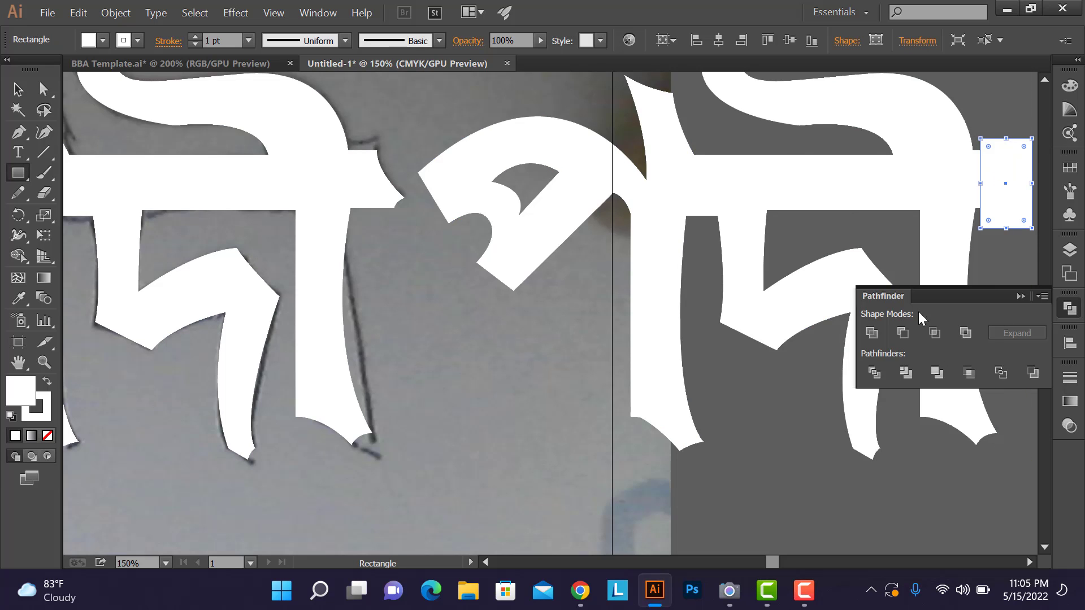
left_click(18, 89)
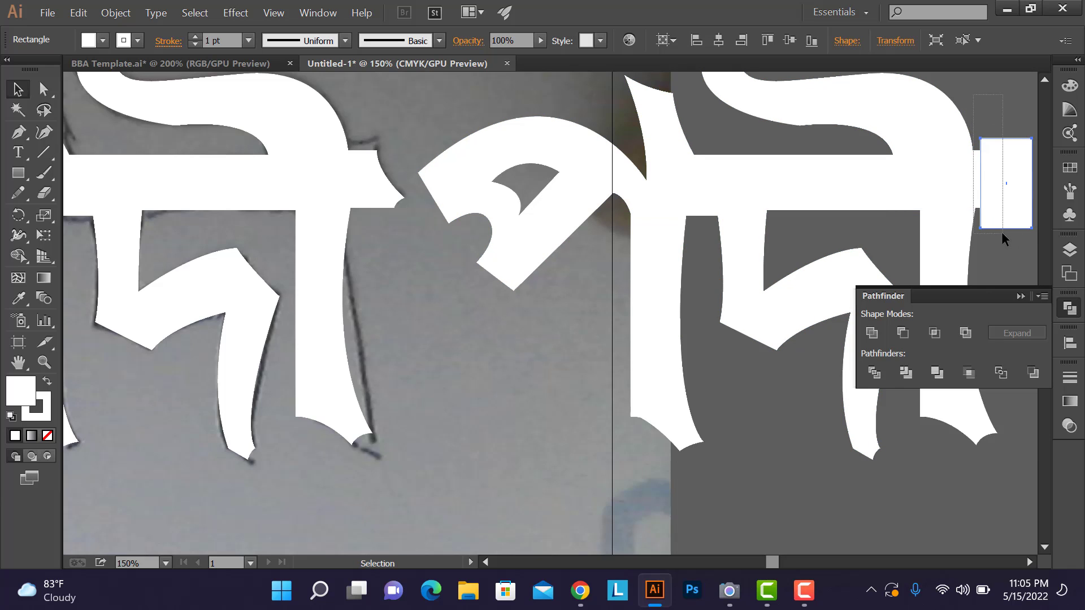
left_click(949, 254, "shift")
left_click(904, 484)
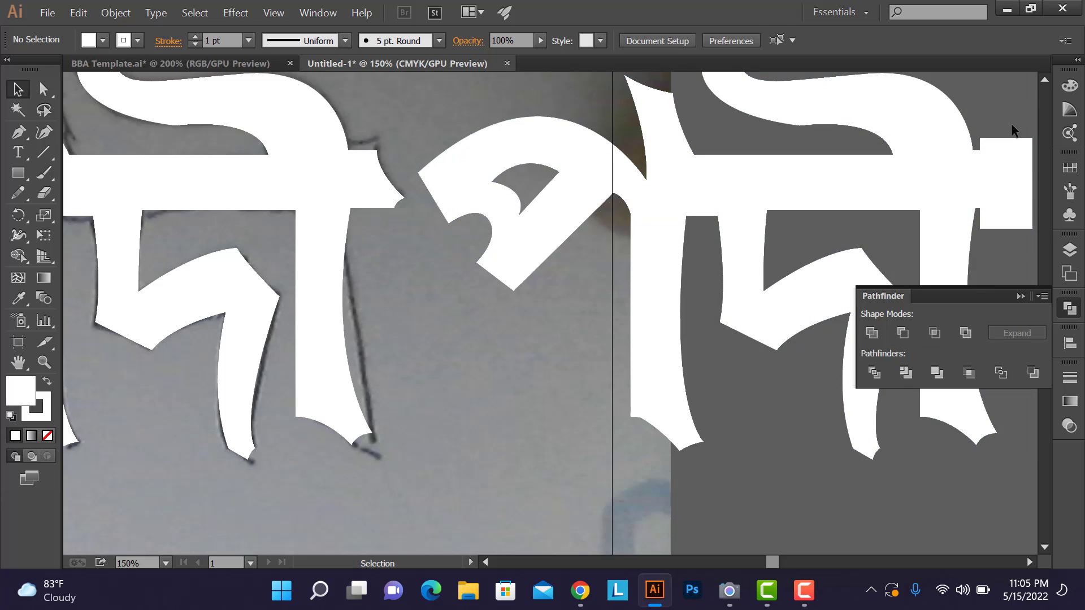
Step: Ungroup the divided pieces and delete the rectangle remnant around the crossbar's pointed end
right_click(1004, 137)
left_click(989, 245)
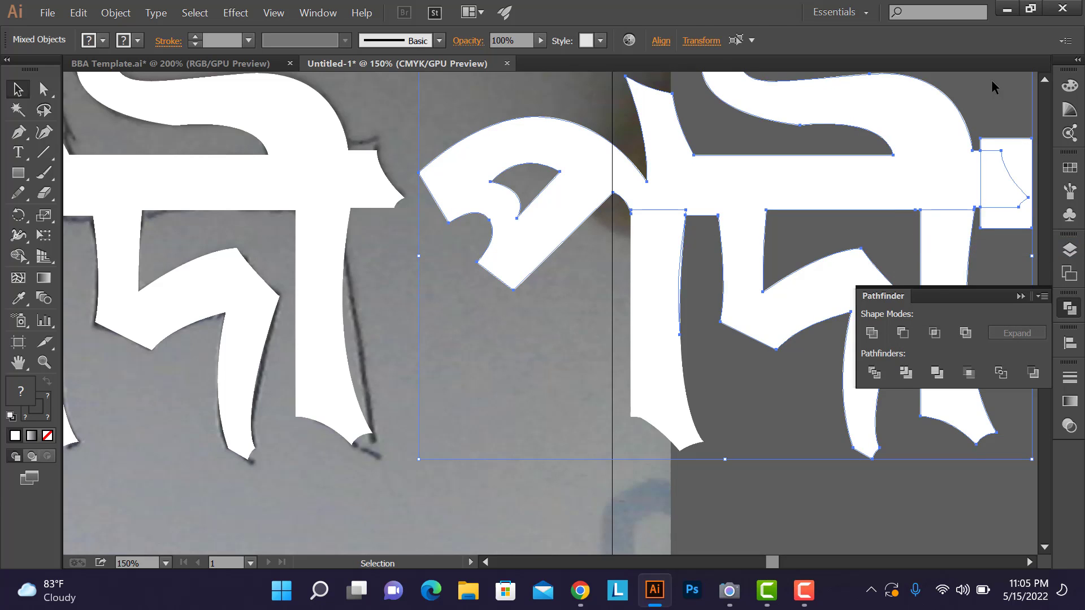
left_click(1014, 173)
key("Delete")
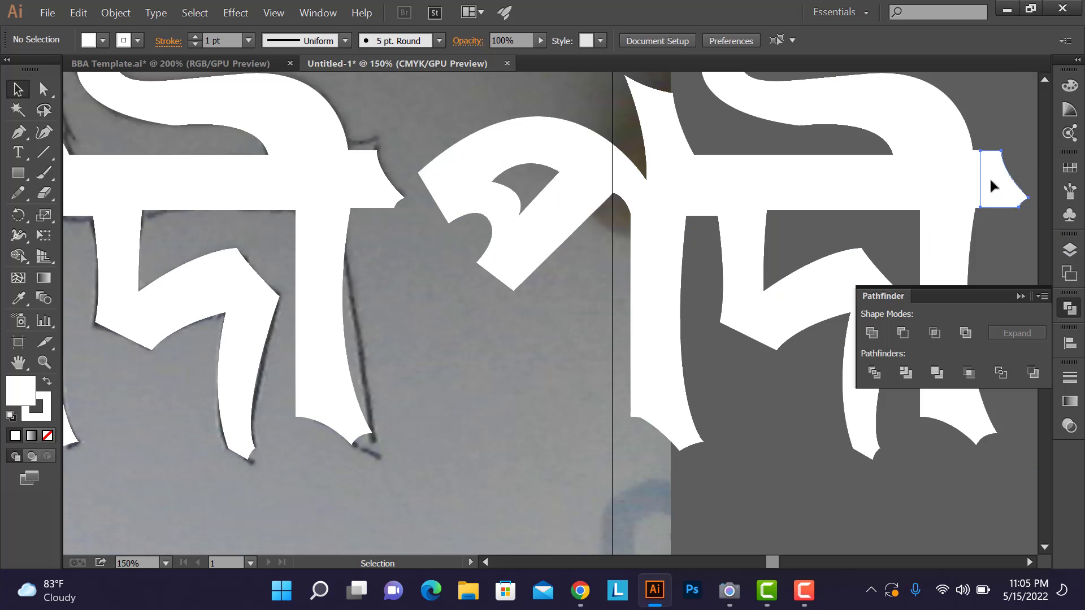
Step: Copy the pointed end piece onto the crossbar just right of the first letter's stem and nudge it down into line
left_click_drag(990, 179, 718, 200)
left_click_drag(713, 201, 716, 202)
key("Down")
key("Down")
key("Down")
key("Down")
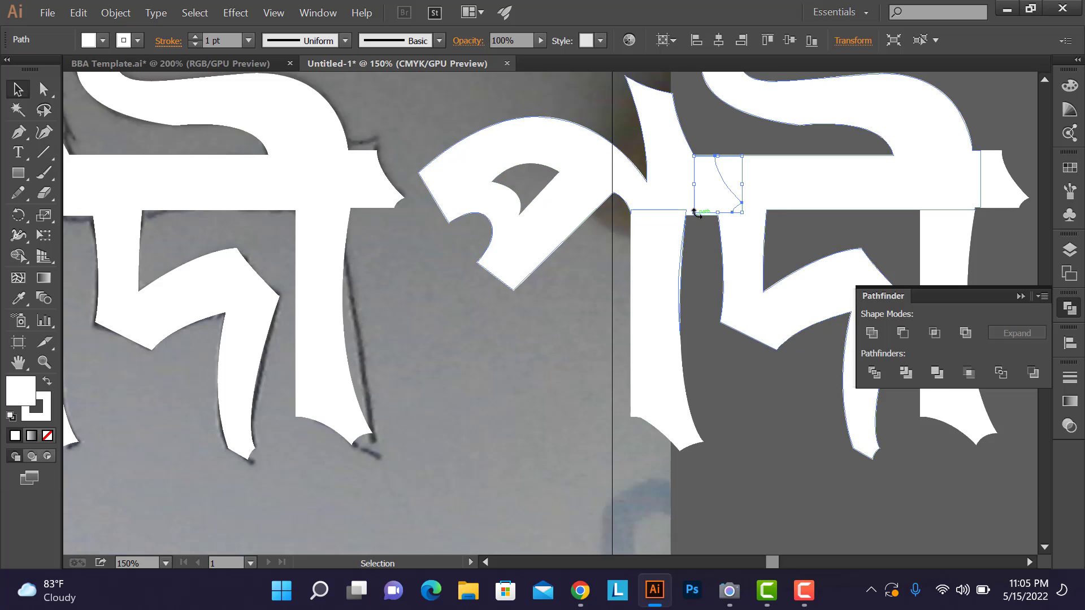
Step: Stretch the copied end piece so its top and bottom edges match the crossbar's edges
scroll(696, 216, "up", 3)
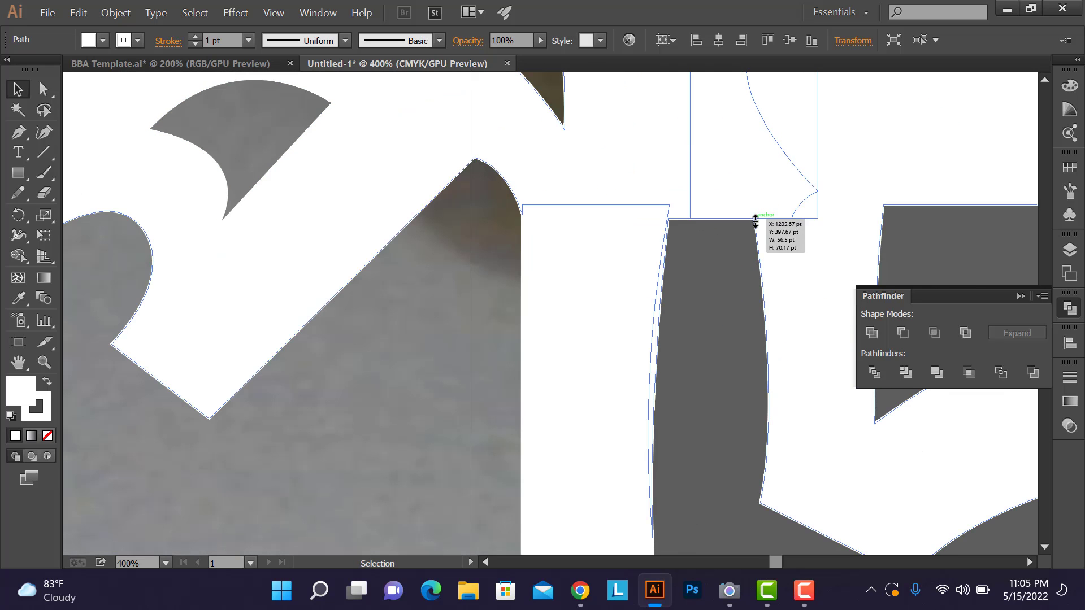
scroll(641, 233, "down", 2)
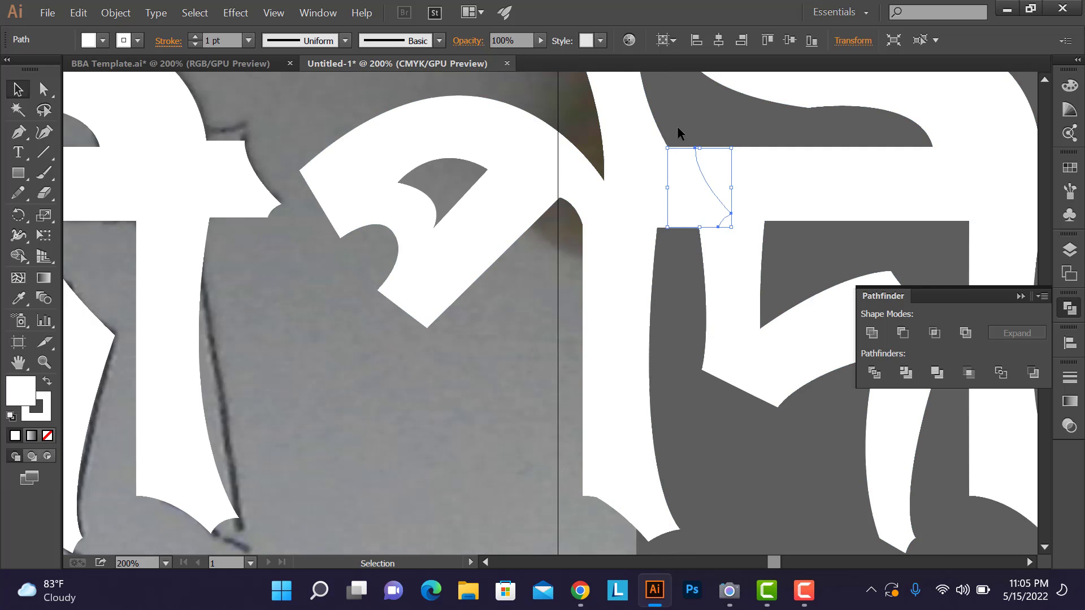
scroll(693, 137, "up", 5)
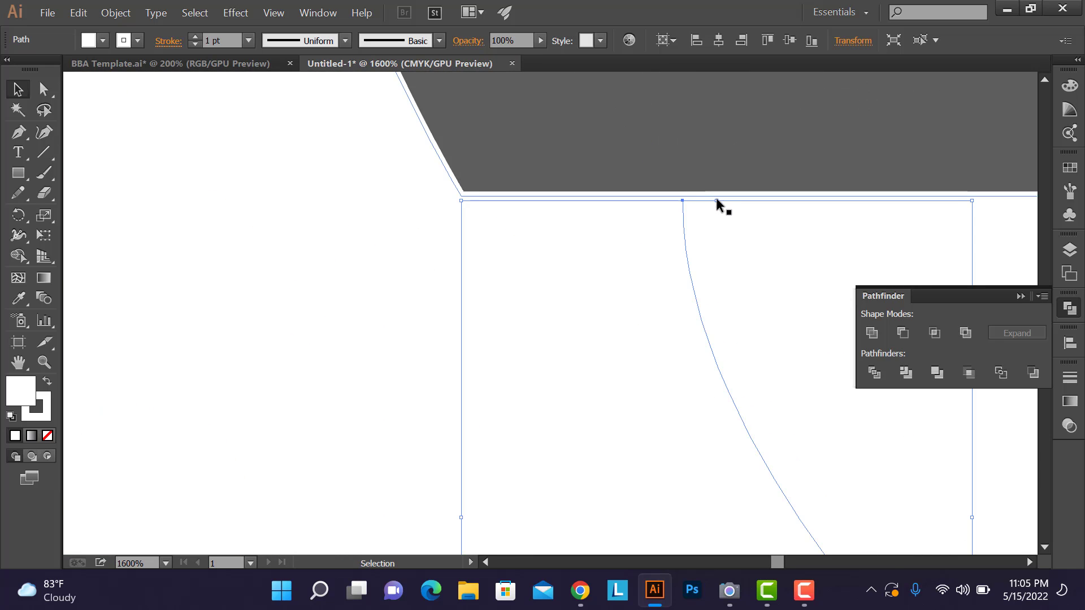
left_click_drag(718, 196, 717, 191)
scroll(676, 199, "down", 3)
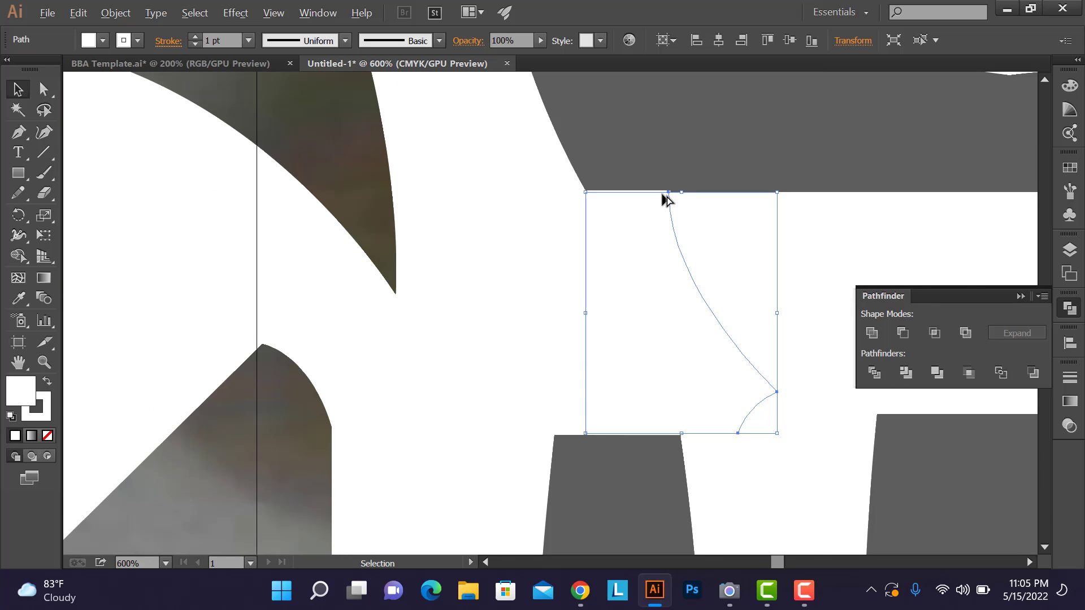
Step: Remove the stroke from the copied end piece
left_click(26, 414)
left_click(47, 435)
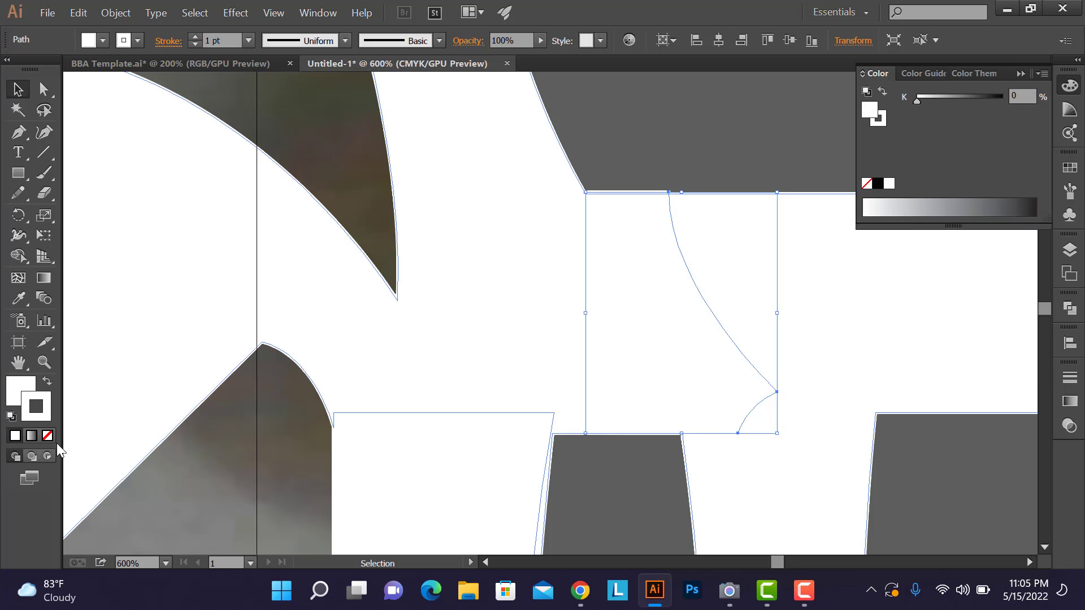
left_click(1020, 74)
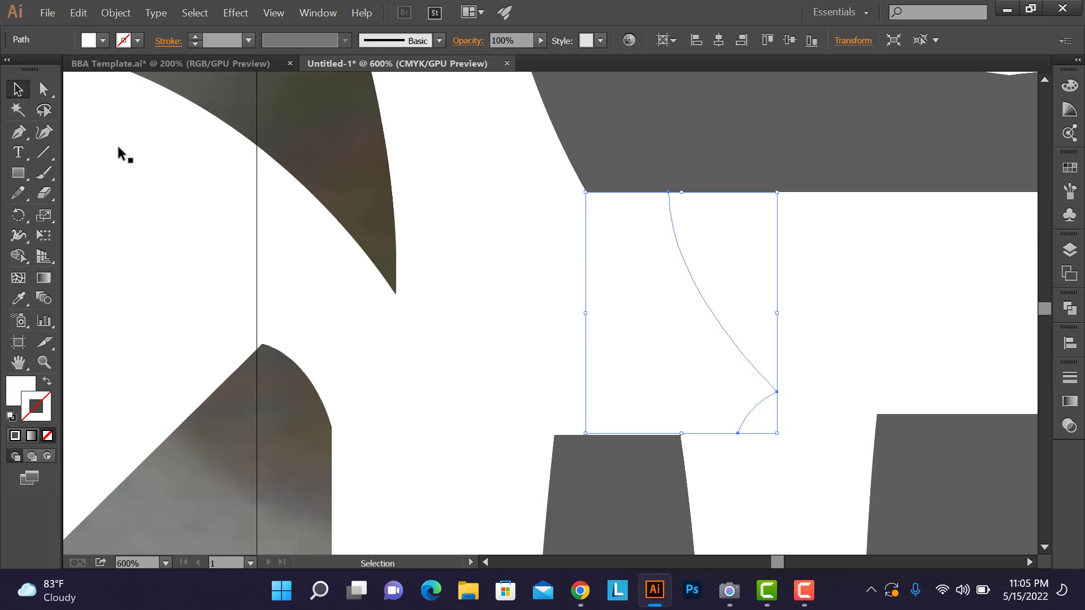
Step: Merge the duplicate's first letter head, its stem and the copied crossbar end piece into one shape with Shape Builder
left_click_drag(626, 150, 518, 460)
scroll(518, 460, "down", 2)
scroll(524, 464, "down", 2)
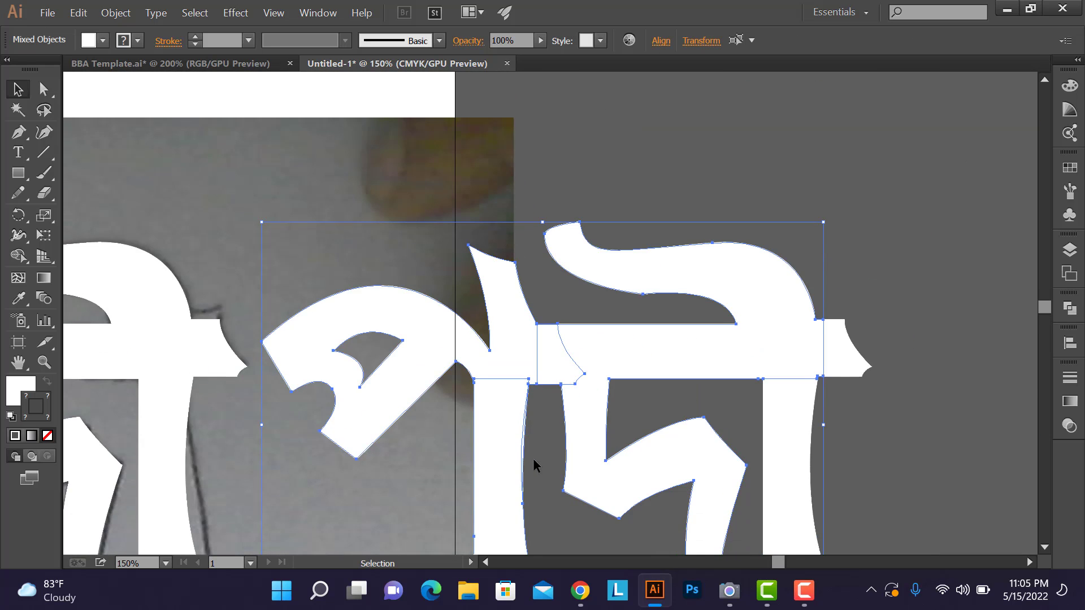
left_click(27, 254)
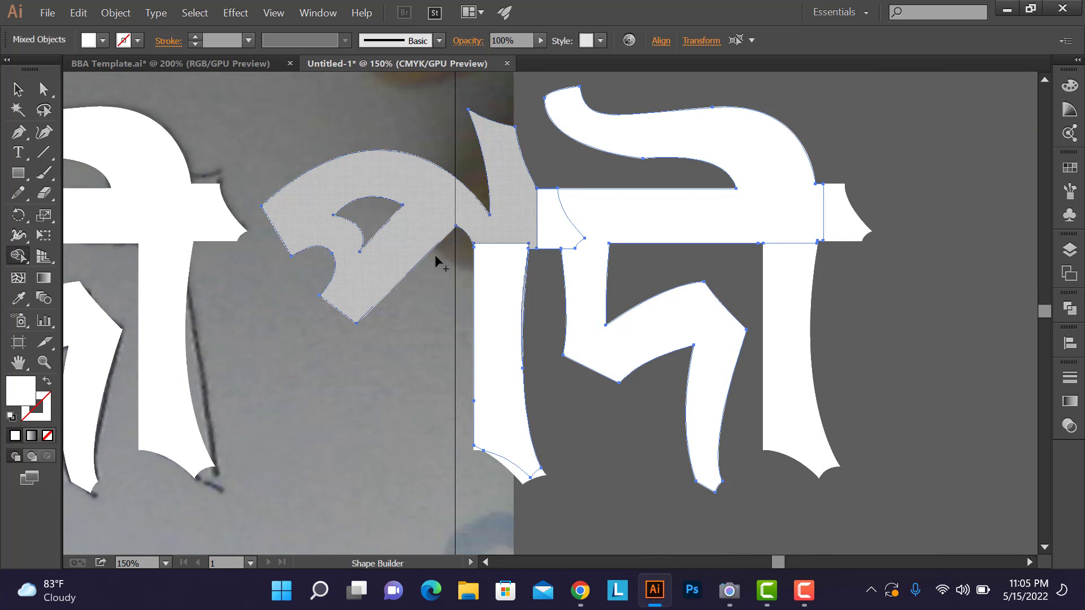
mouse_move(513, 237)
left_mouse_down()
mouse_move(497, 264)
mouse_move(548, 226)
mouse_move(490, 228)
left_mouse_up()
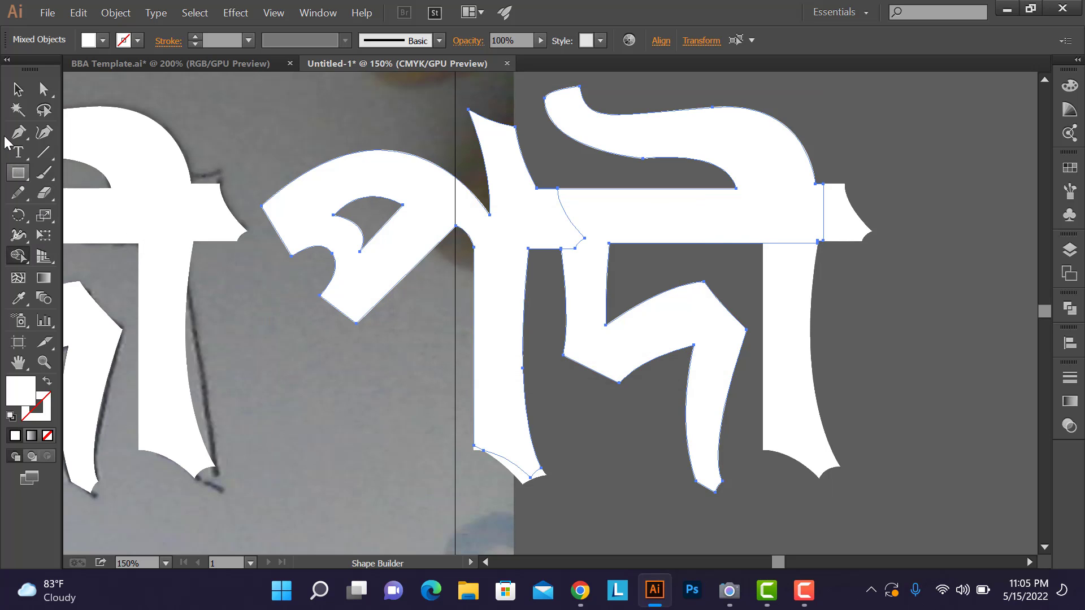
Step: Merge the pointed foot piece and its small corner sliver into the duplicate letter's stem with Shape Builder
left_click_drag(501, 439, 523, 481)
scroll(523, 482, "up", 4)
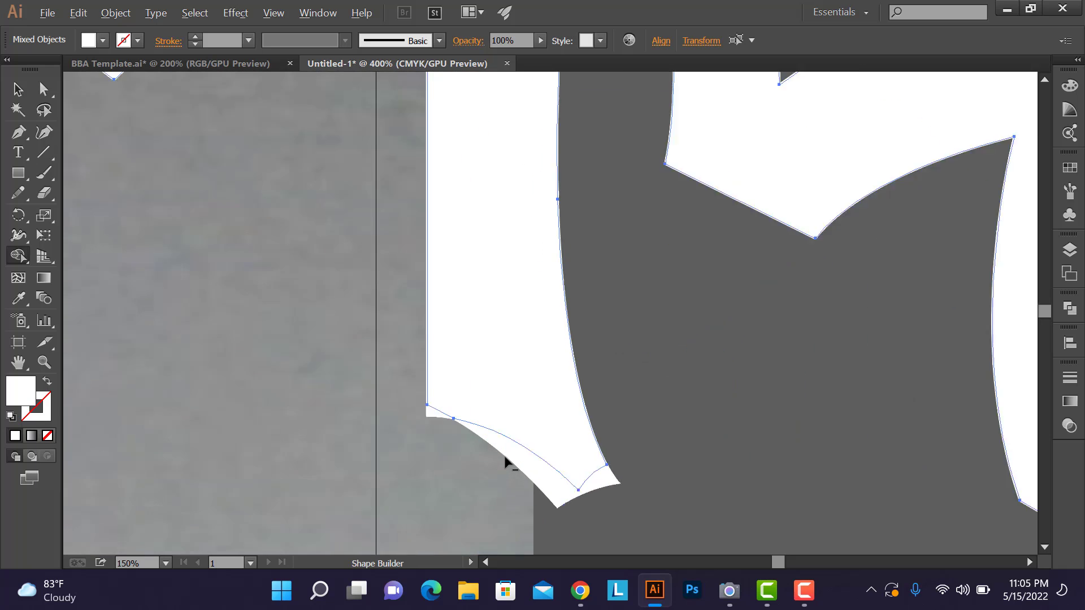
left_click(17, 89)
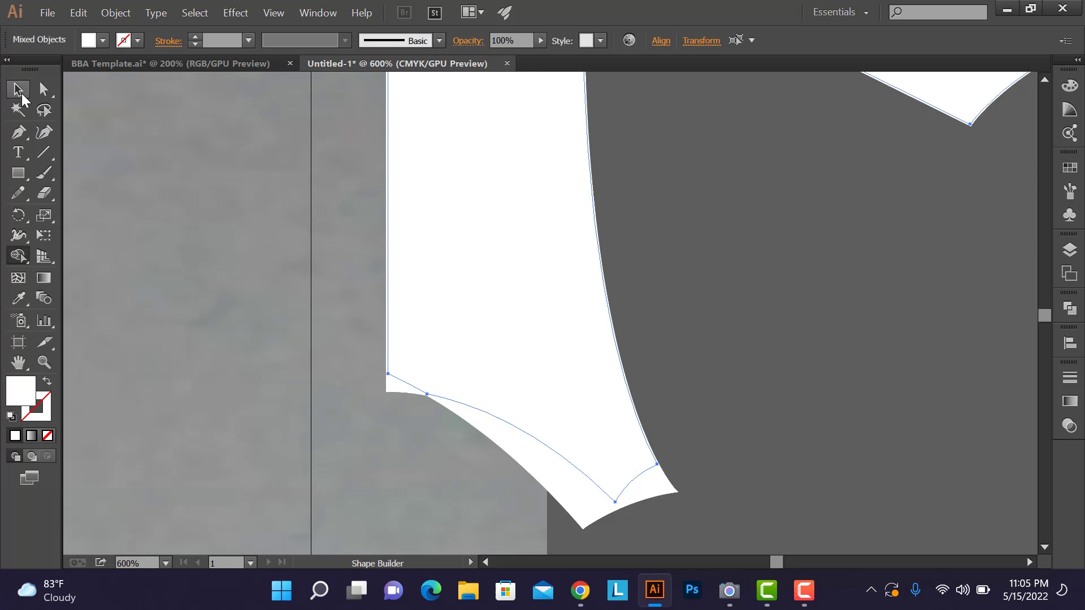
left_click_drag(340, 286, 782, 562)
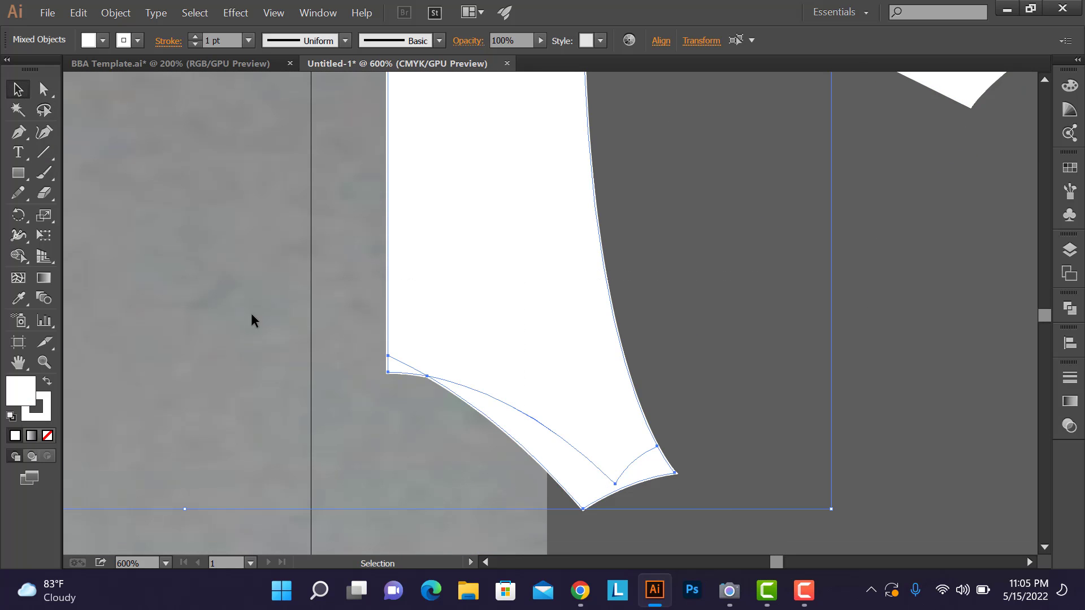
left_click(18, 255)
left_click_drag(484, 355, 541, 437)
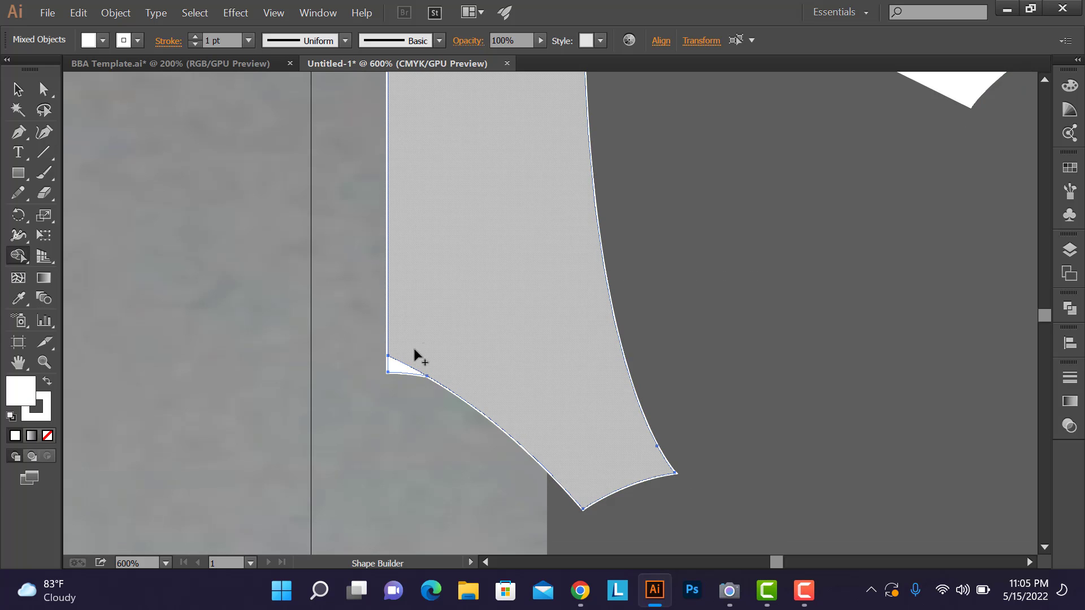
left_click_drag(415, 355, 398, 369)
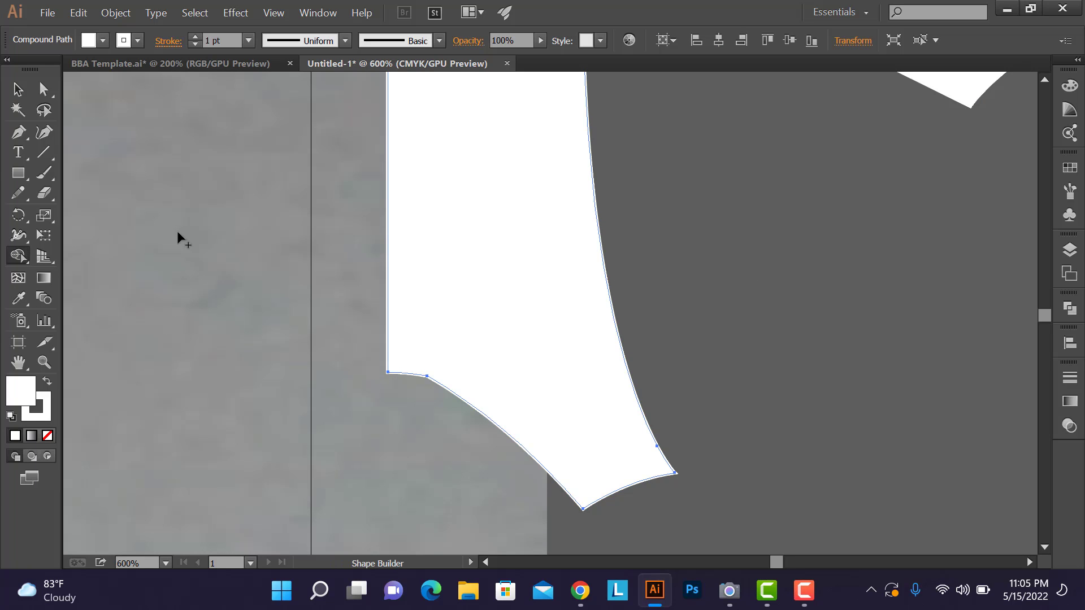
Step: Delete the duplicate's leftover second letter, its stem and the pointed crossbar end, keeping only the rebuilt প
left_click(18, 89)
scroll(629, 340, "down", 3)
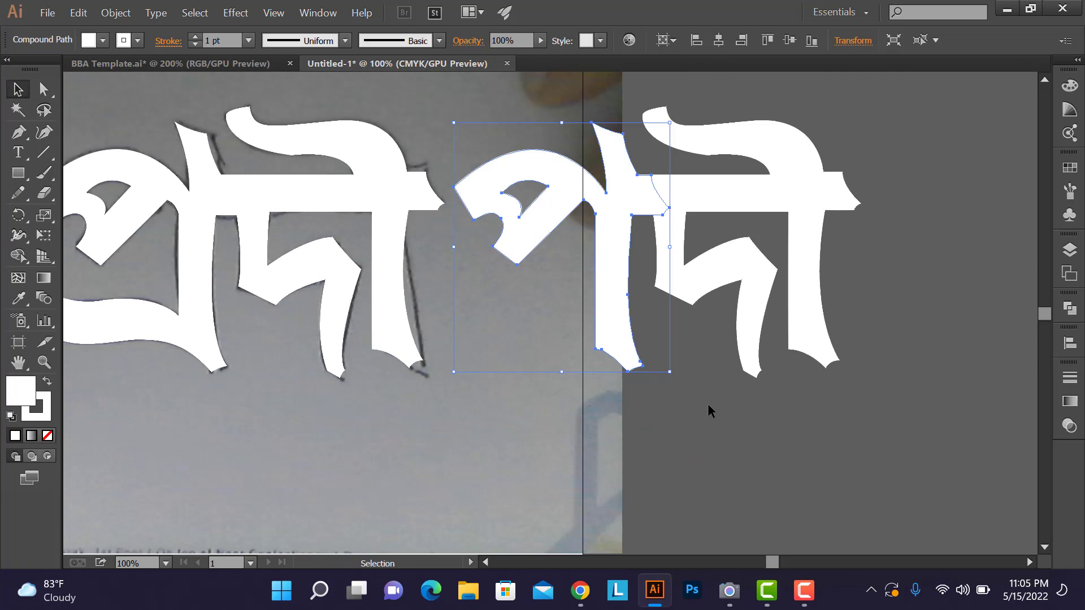
left_click(708, 405)
left_click(744, 272)
key("Delete")
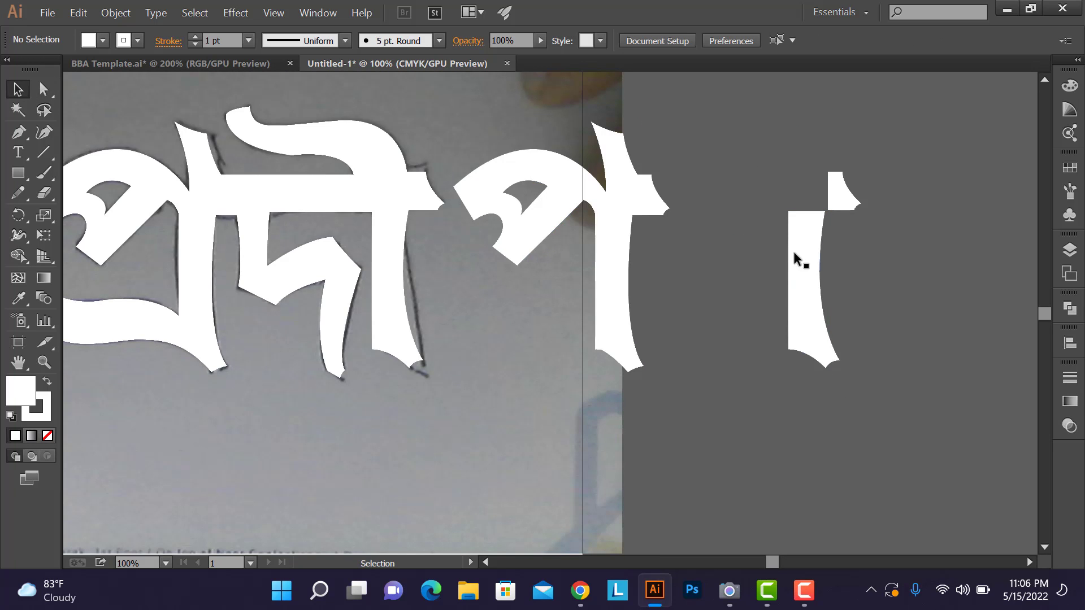
key("Delete")
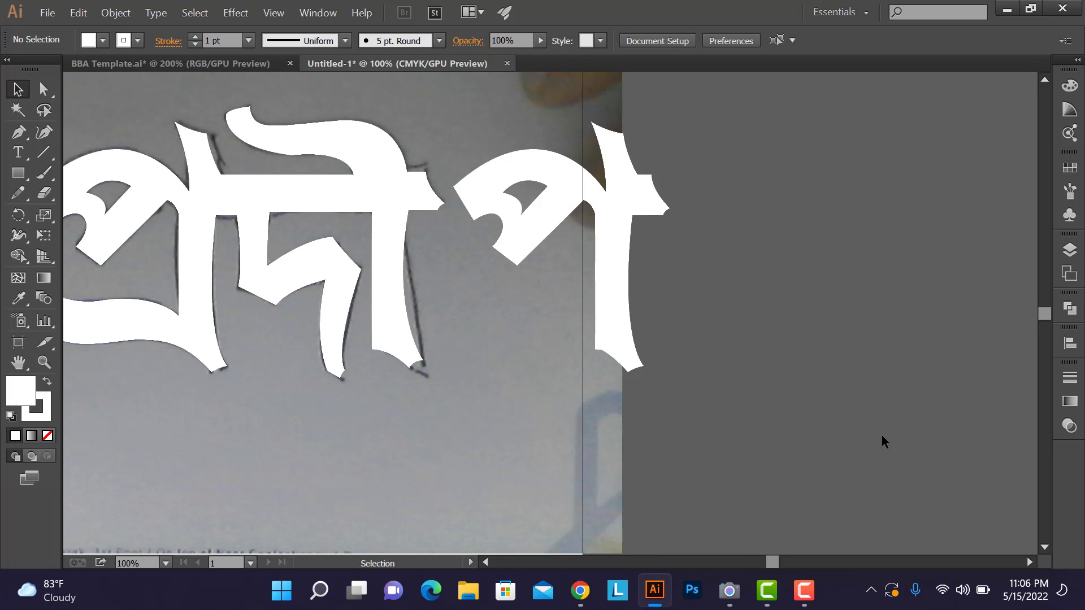
Step: Nudge the rebuilt প toward the traced word until it almost touches the crossbar's pointed end
scroll(881, 433, "down", 2)
scroll(764, 373, "up", 2)
left_click_drag(654, 204, 805, 384)
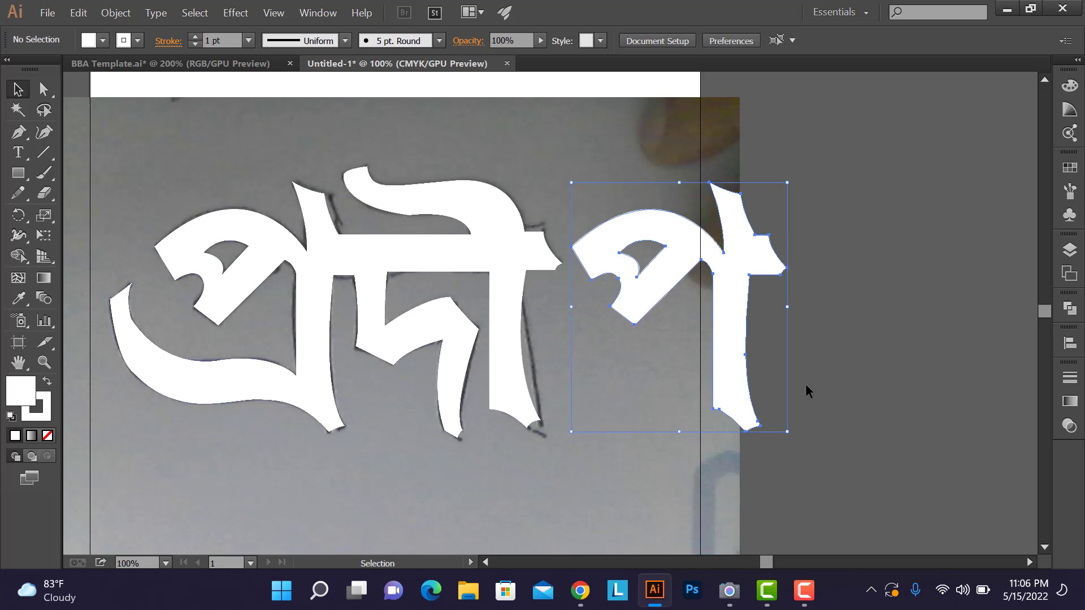
key("Left")
key("Left")
key("Left")
key("Left")
key("Left")
key("Left")
key("Left")
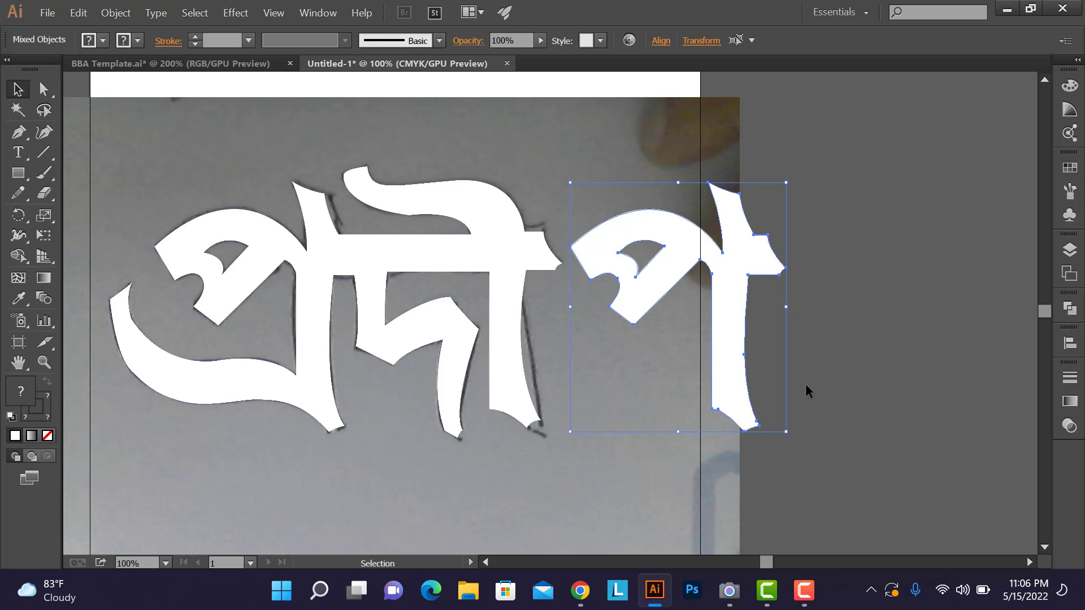
key("Left")
key("Left")
key("Left")
key("Left")
key("Left")
key("Left")
key("Left")
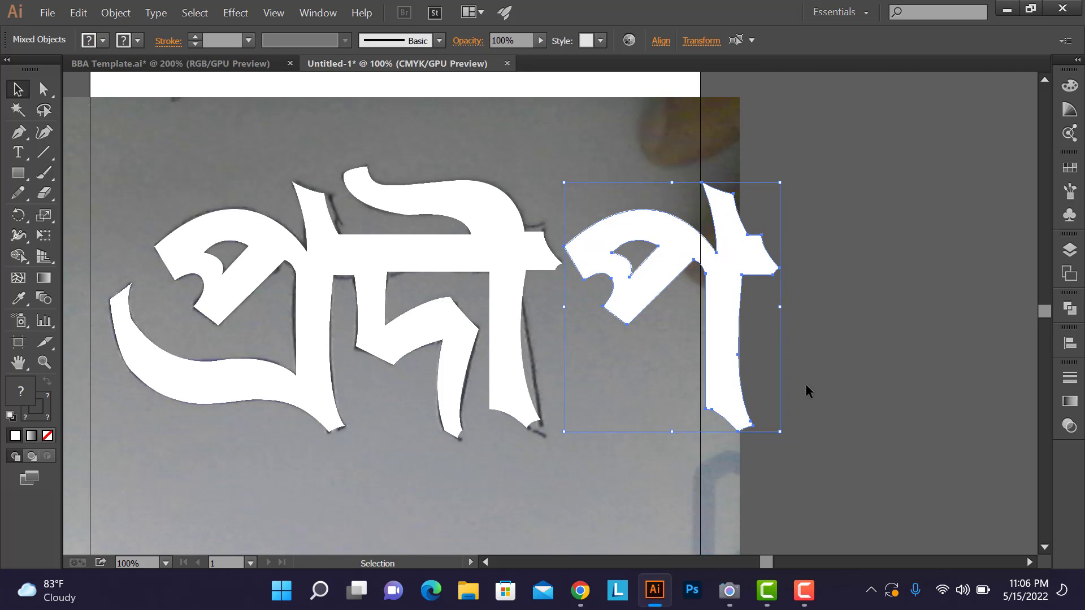
key("Left")
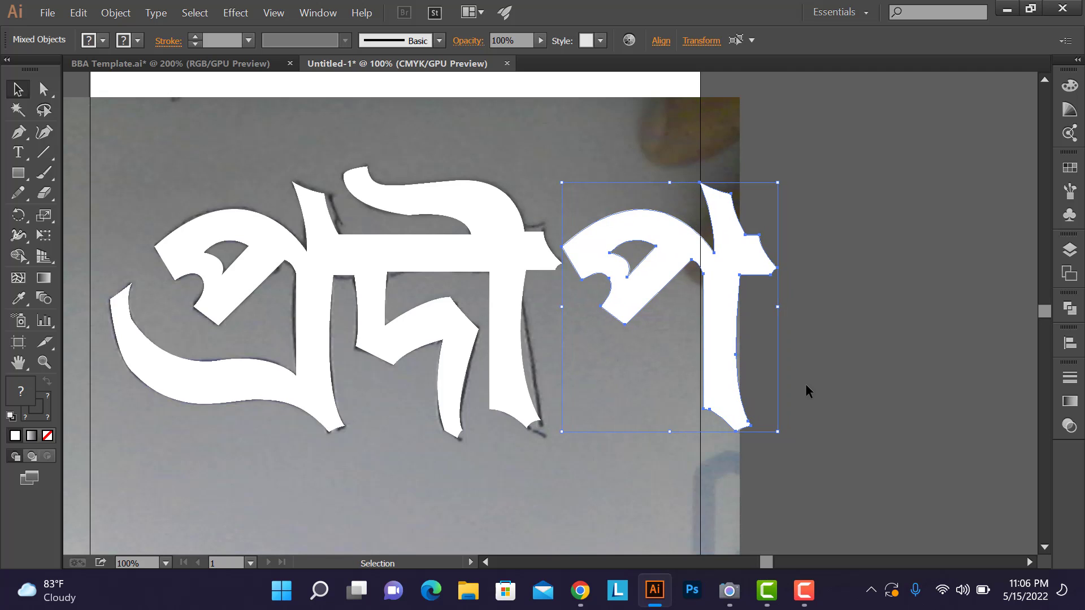
Step: Group all the lettering, cut it, delete the embedded sketch photo and paste the group back in place
left_click(858, 165)
key("ctrl+a")
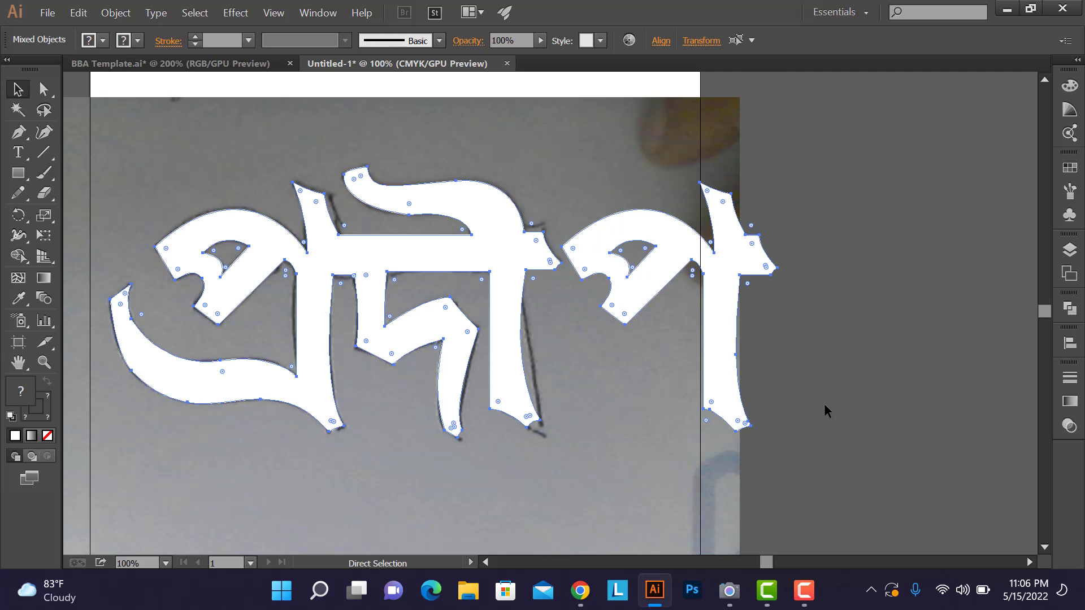
key("ctrl+g")
key("Delete")
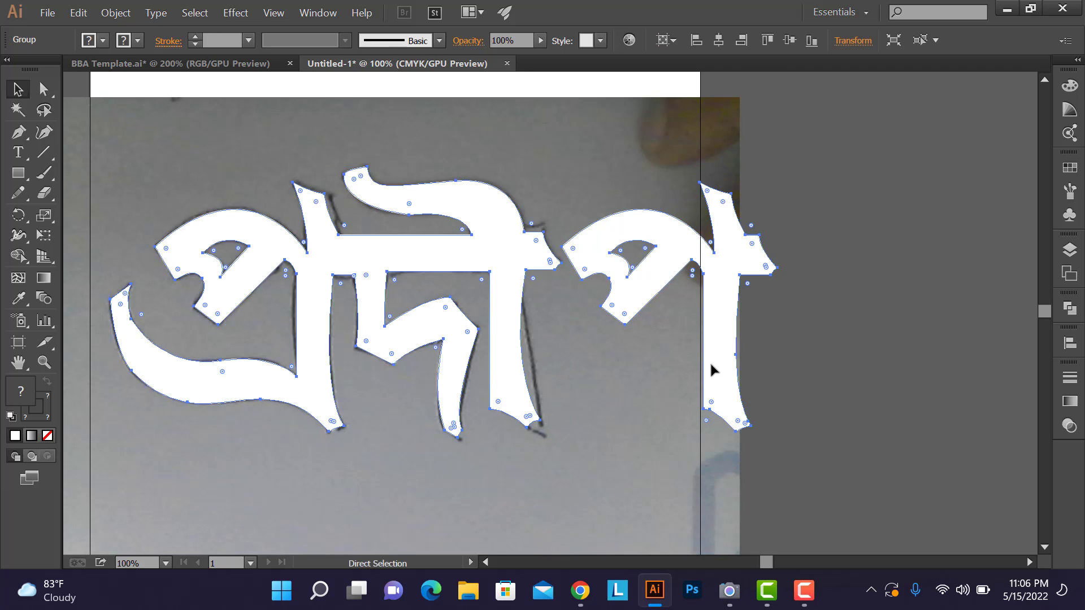
key("ctrl+a")
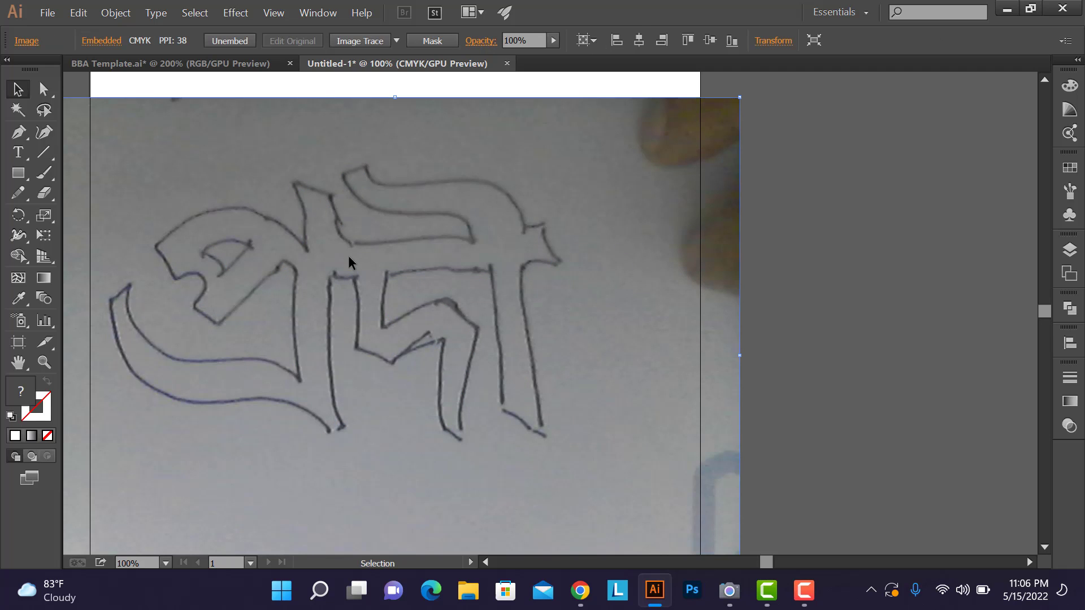
key("Delete")
key("ctrl+f")
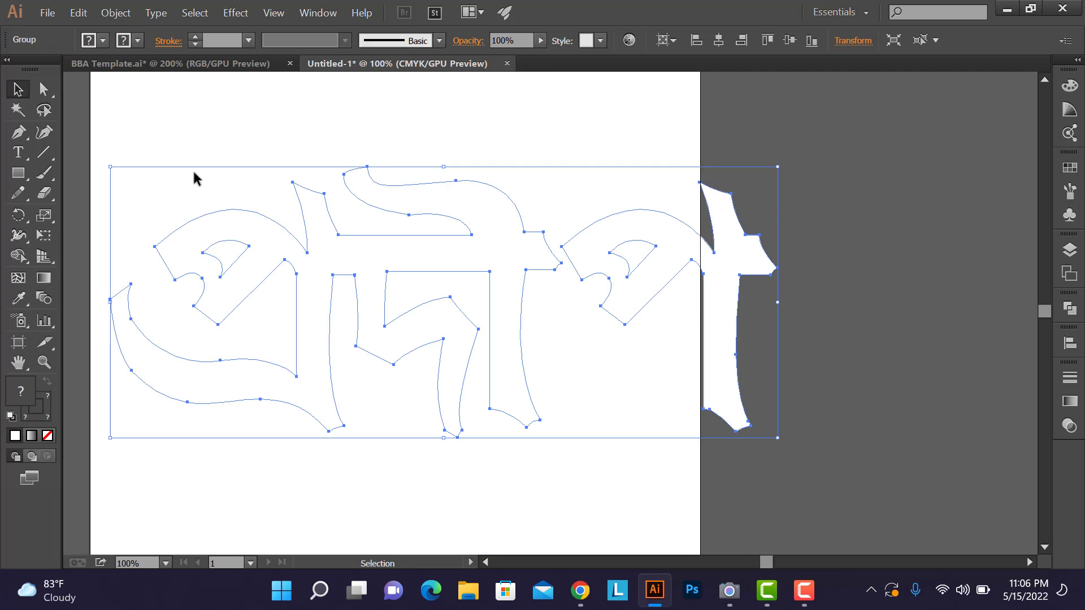
Step: Fill the whole lettering group with the red swatch
left_click(103, 40)
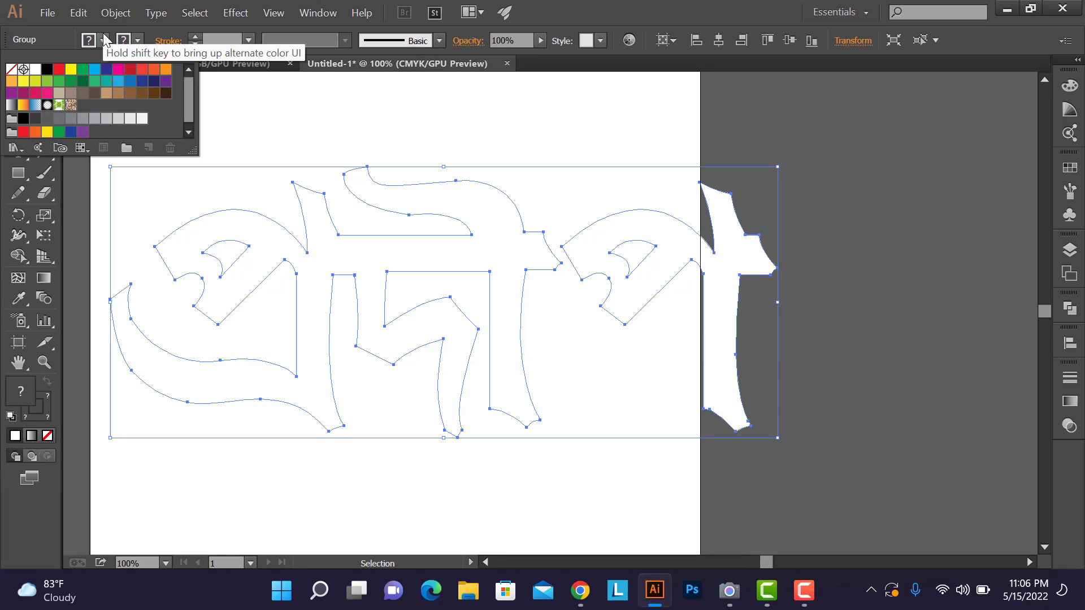
left_click(59, 70)
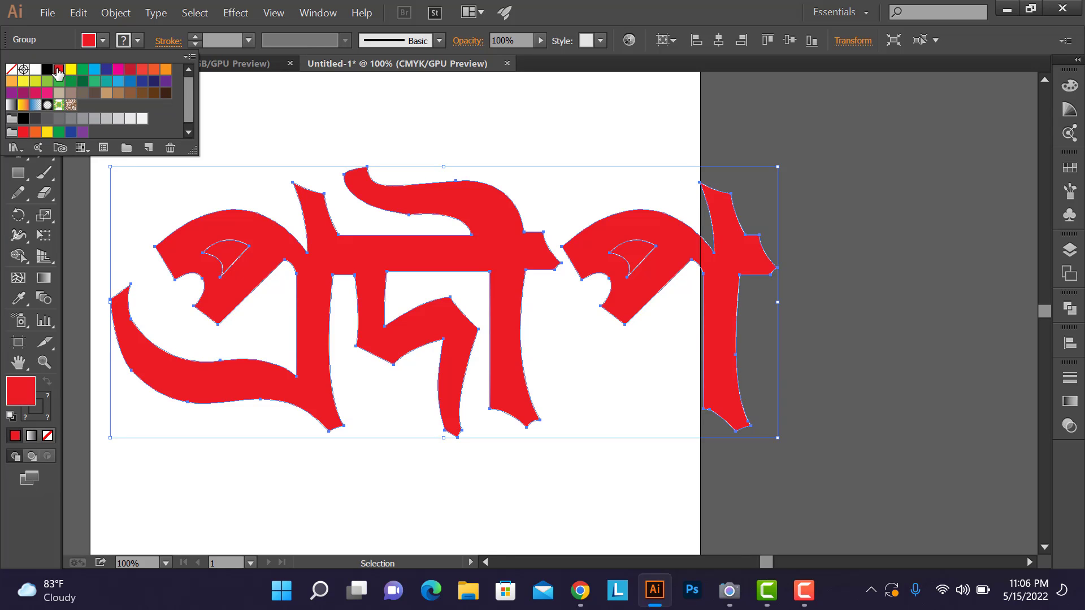
left_click(105, 42)
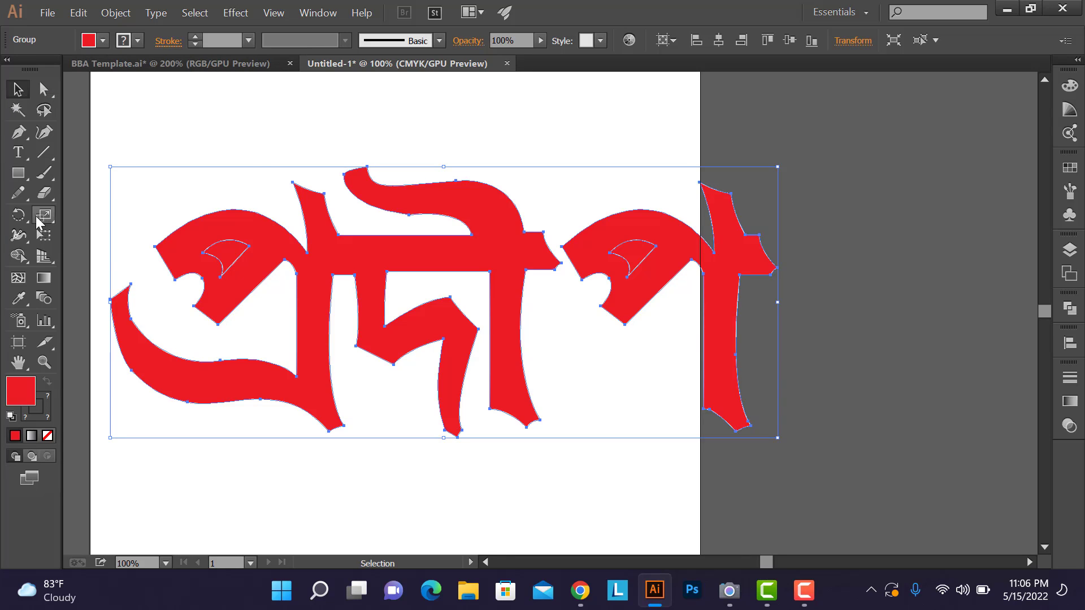
Step: Cut out the enclosed counters in both প heads with Shape Builder
left_click(19, 255)
left_click(224, 253, "alt")
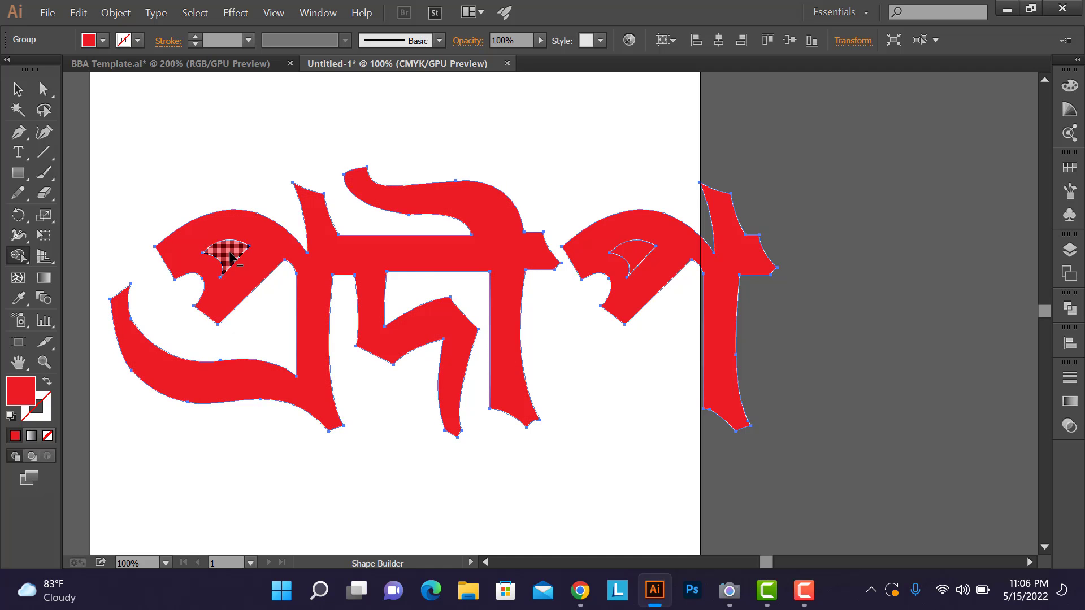
left_click(631, 261, "alt")
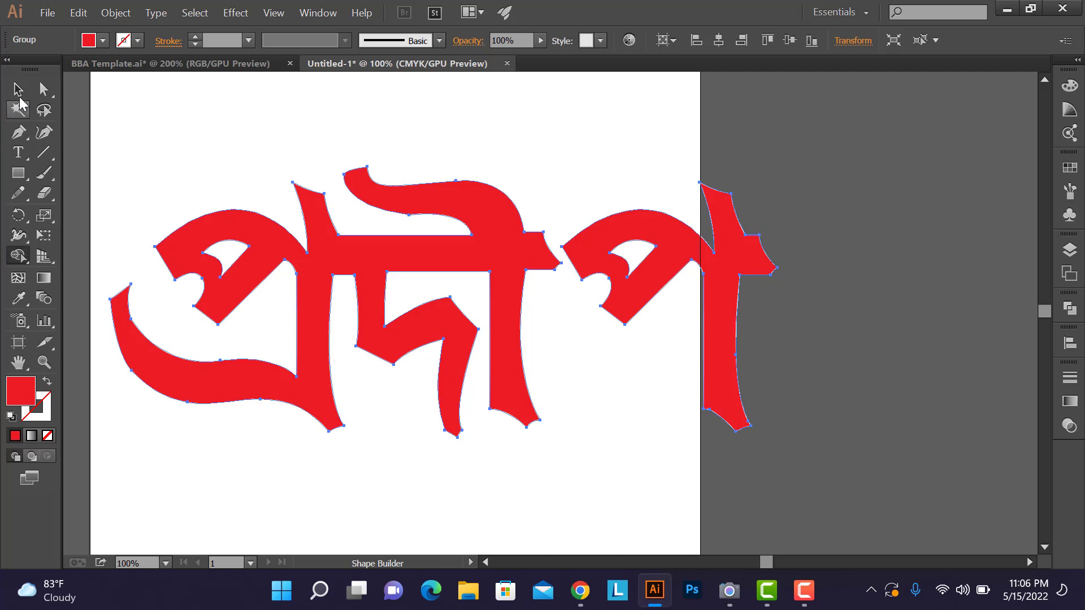
left_click(18, 89)
left_click(181, 141)
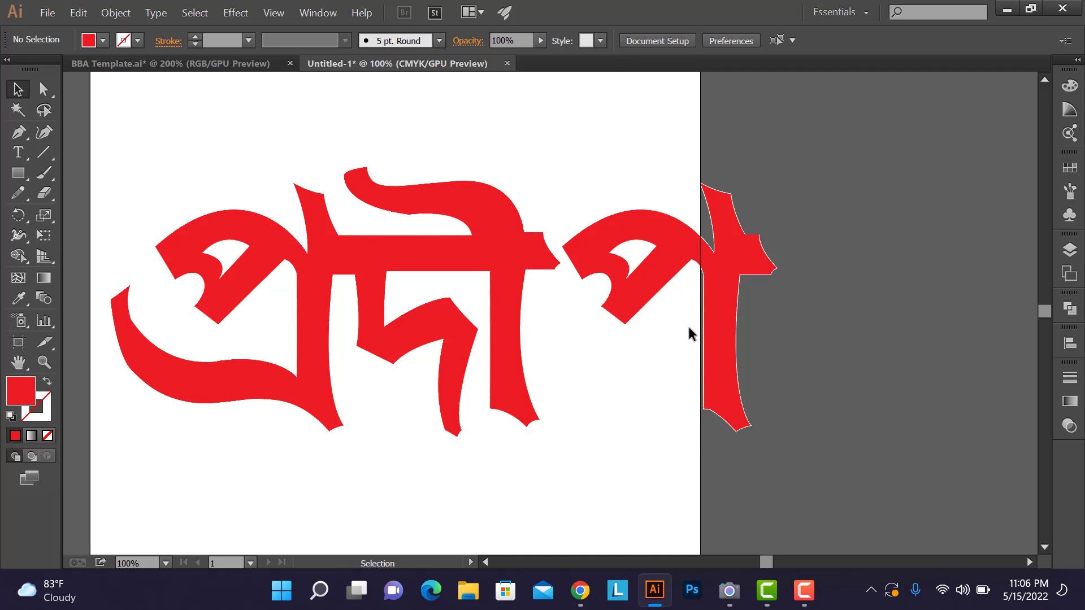
Step: Remove the stroke from the whole lettering group and deselect it
left_click_drag(262, 173, 192, 404)
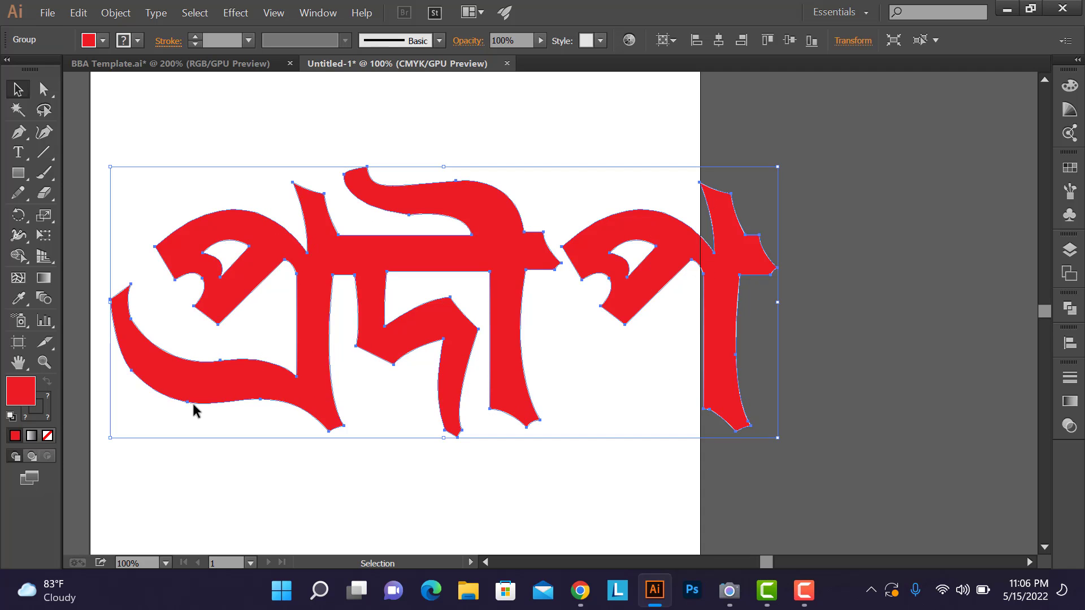
left_click(46, 414)
left_click(48, 435)
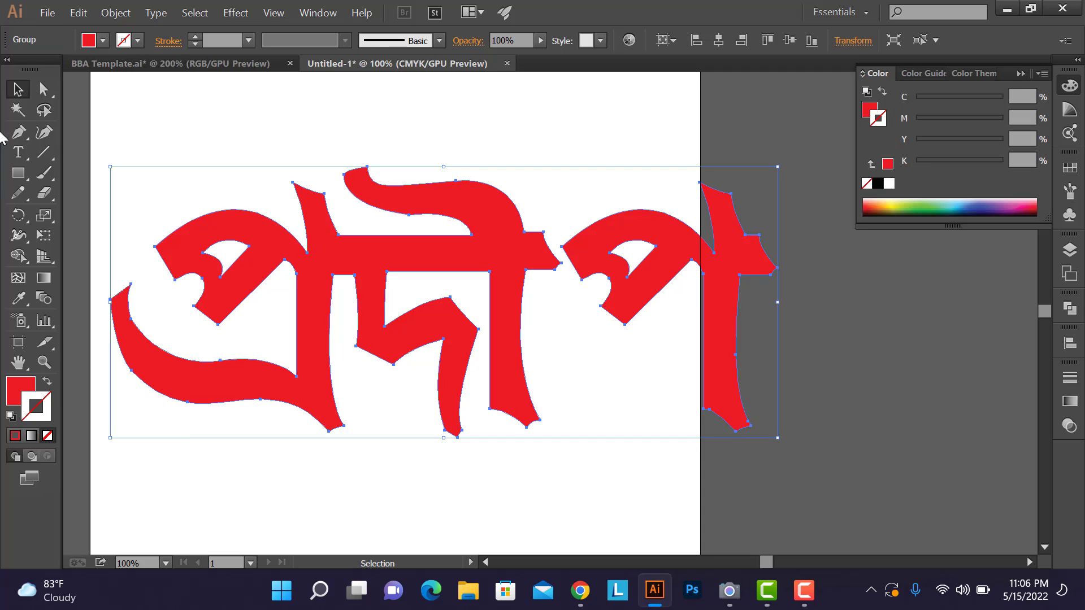
left_click(18, 109)
left_click(845, 368)
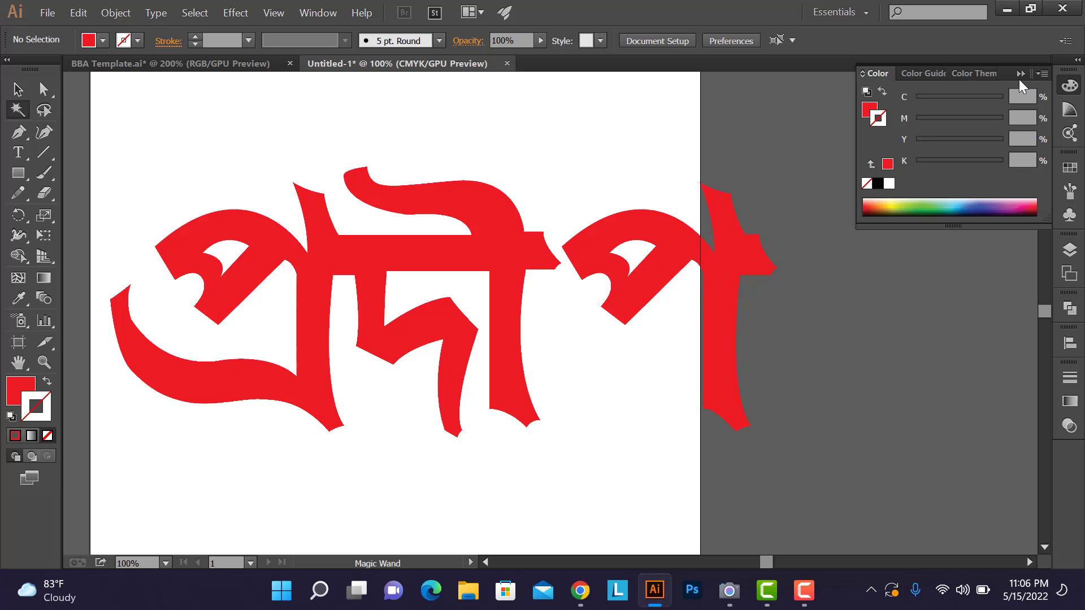
left_click(1020, 75)
Step: Scale the lettering group down proportionally so that it fits inside the artboard's width
scroll(921, 354, "down", 1)
scroll(625, 358, "down", 2)
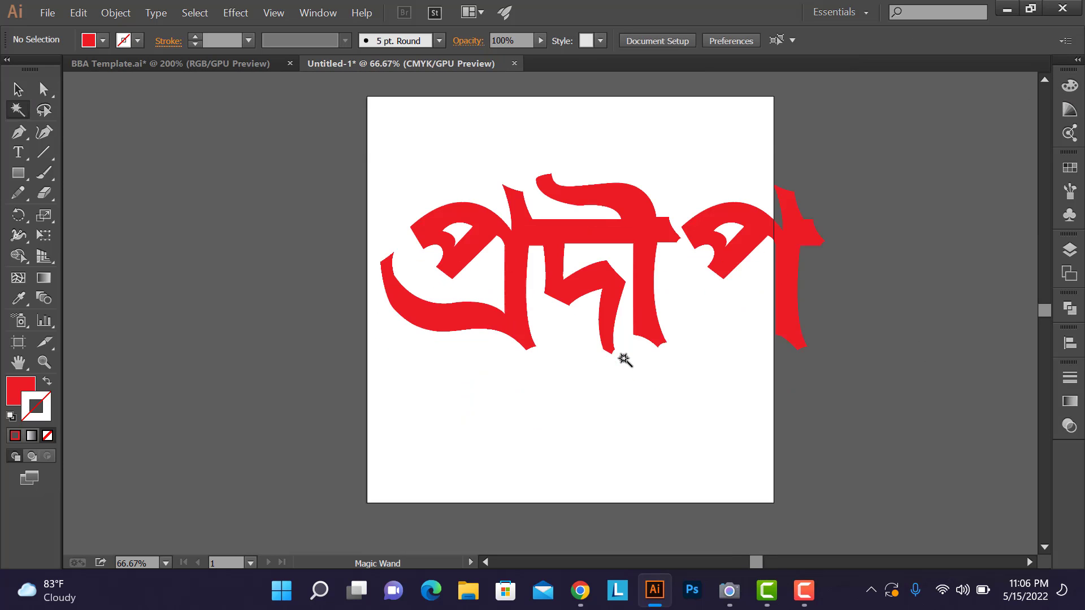
left_click(16, 91)
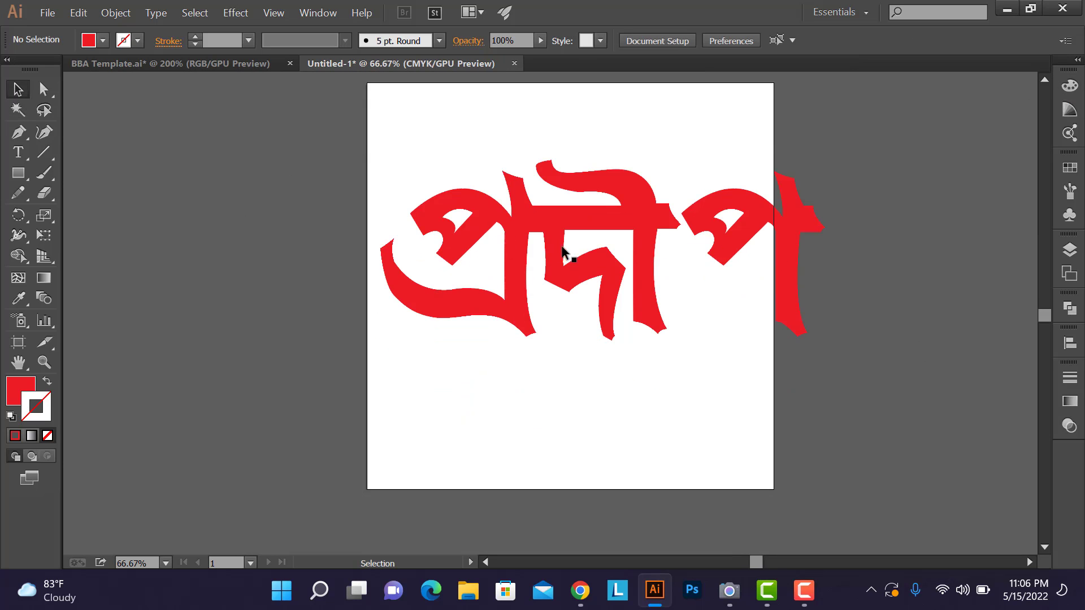
left_click(634, 225)
left_click_drag(823, 255, 729, 255)
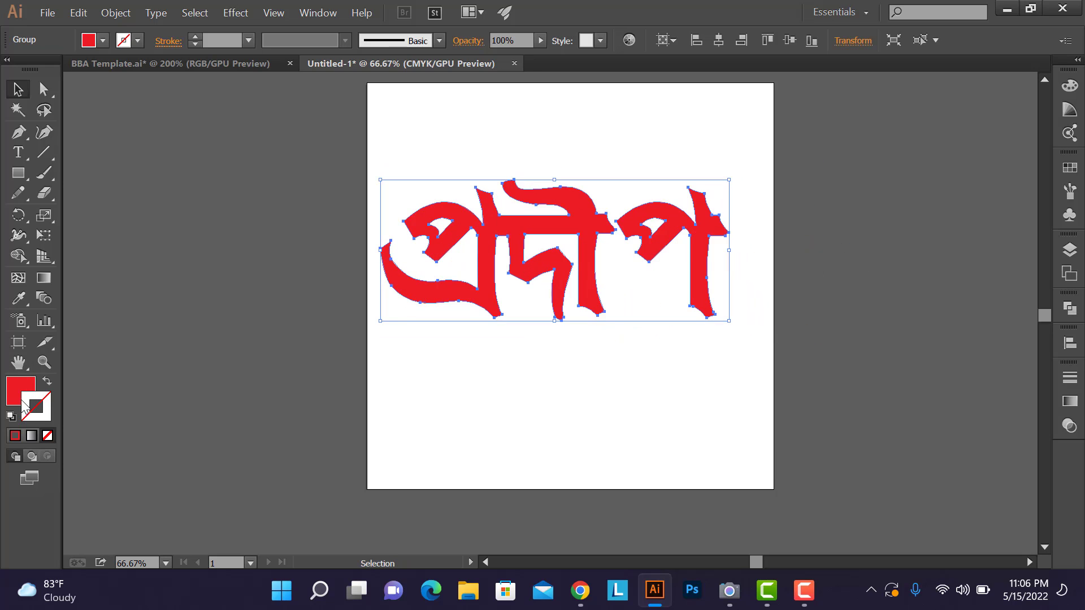
Step: Widen the artboard equally on both sides into a landscape format
left_click(18, 342)
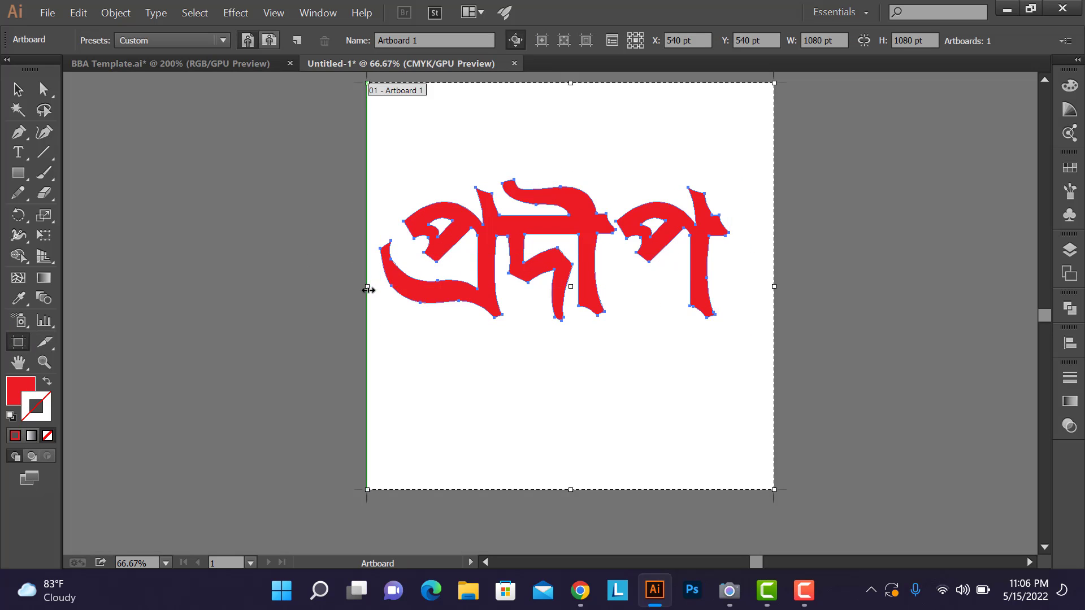
left_click_drag(367, 286, 221, 277)
left_click(17, 89)
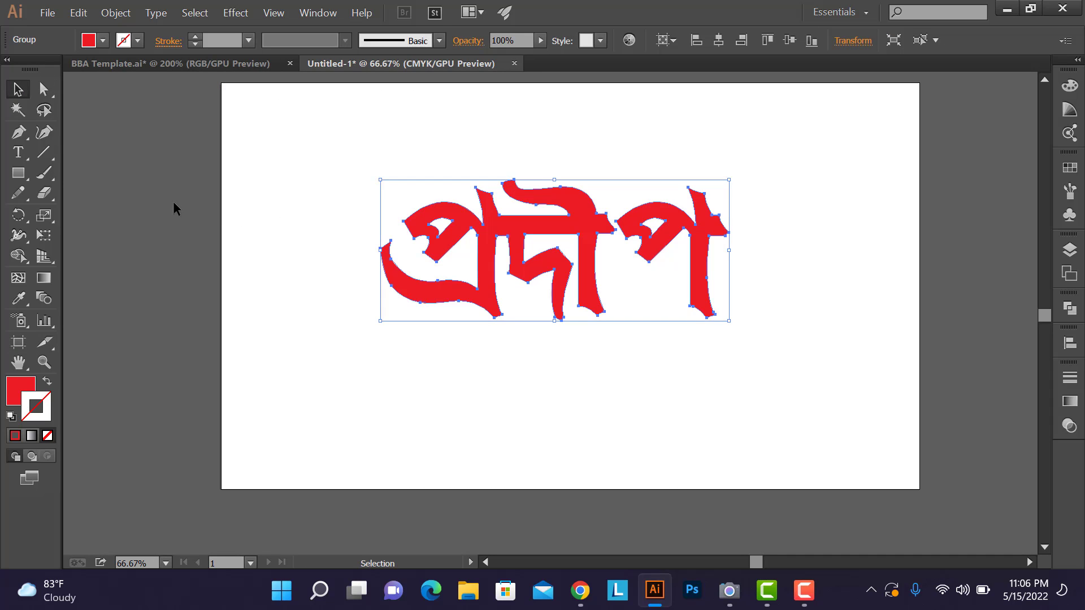
Step: Center the lettering group horizontally and vertically on the artboard and enlarge it proportionally from its center to nearly fill the width
left_click(719, 40)
left_click(789, 41)
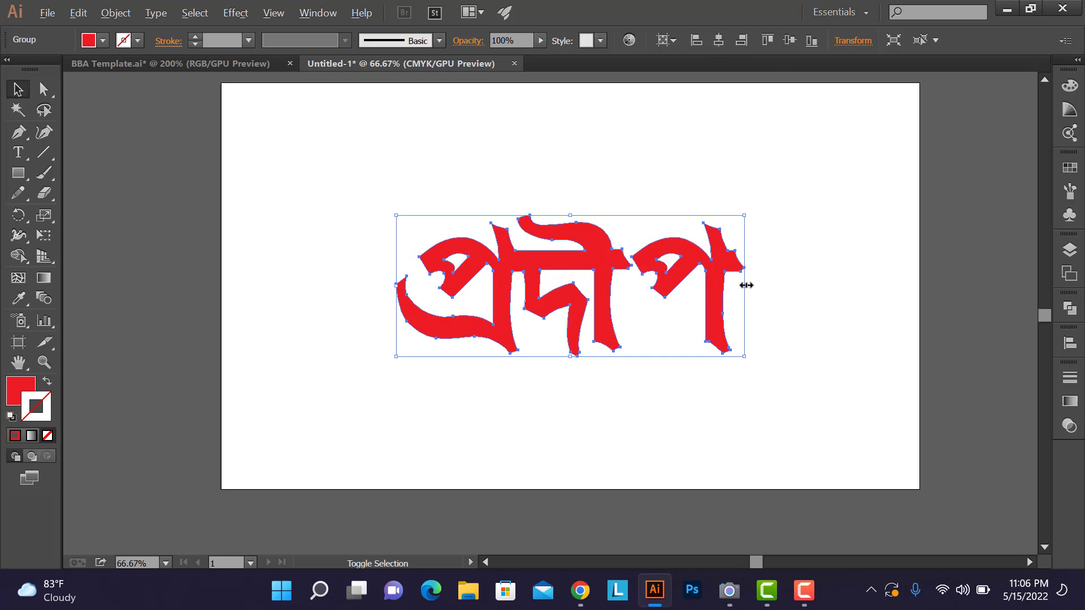
left_click_drag(746, 288, 874, 308)
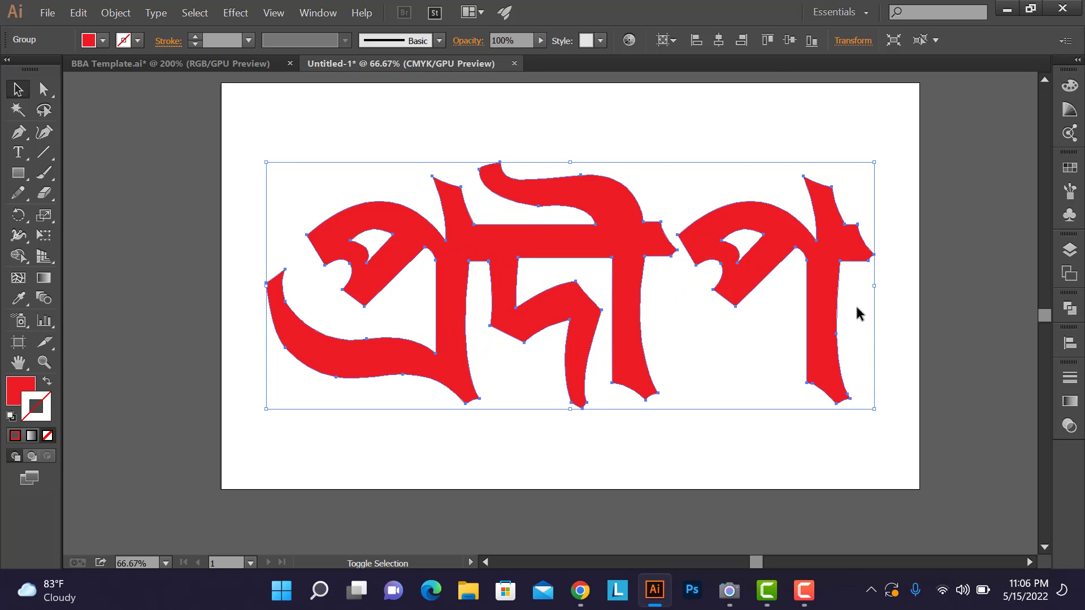
left_click(147, 255)
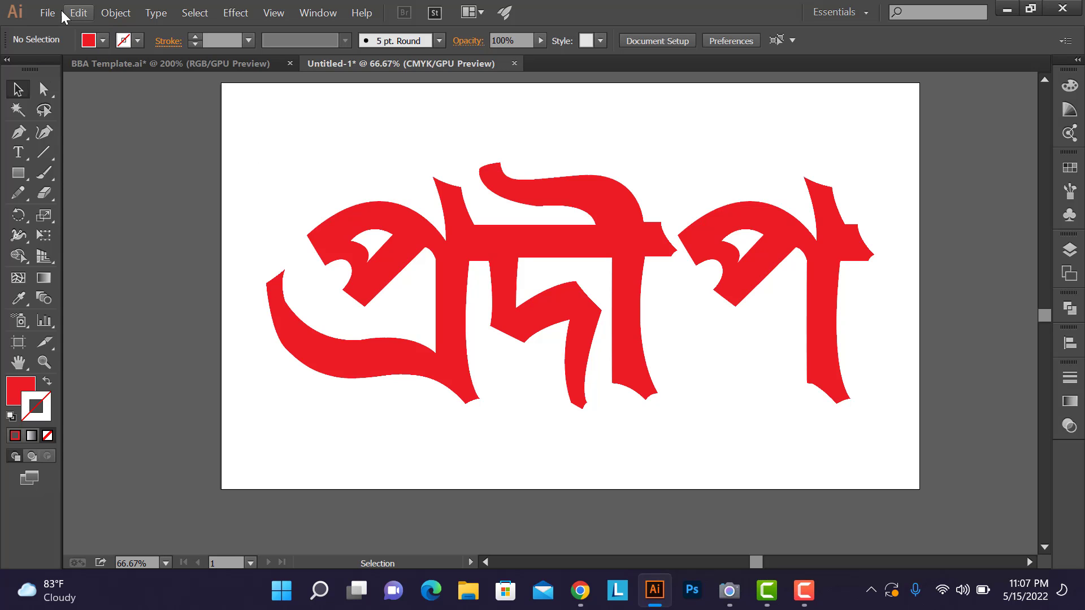
left_click(108, 10)
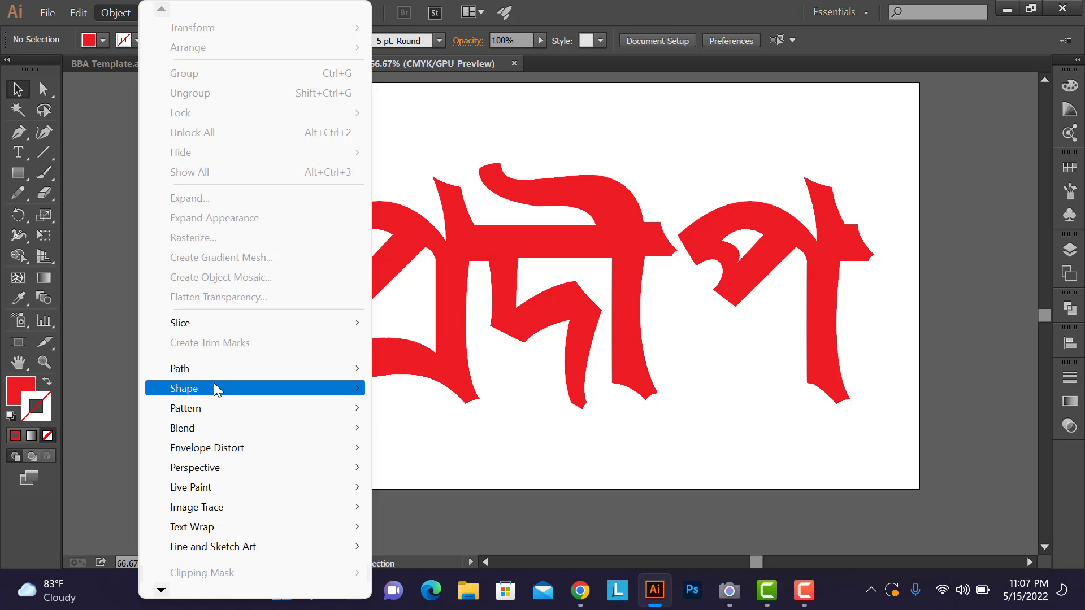
mouse_move(267, 381)
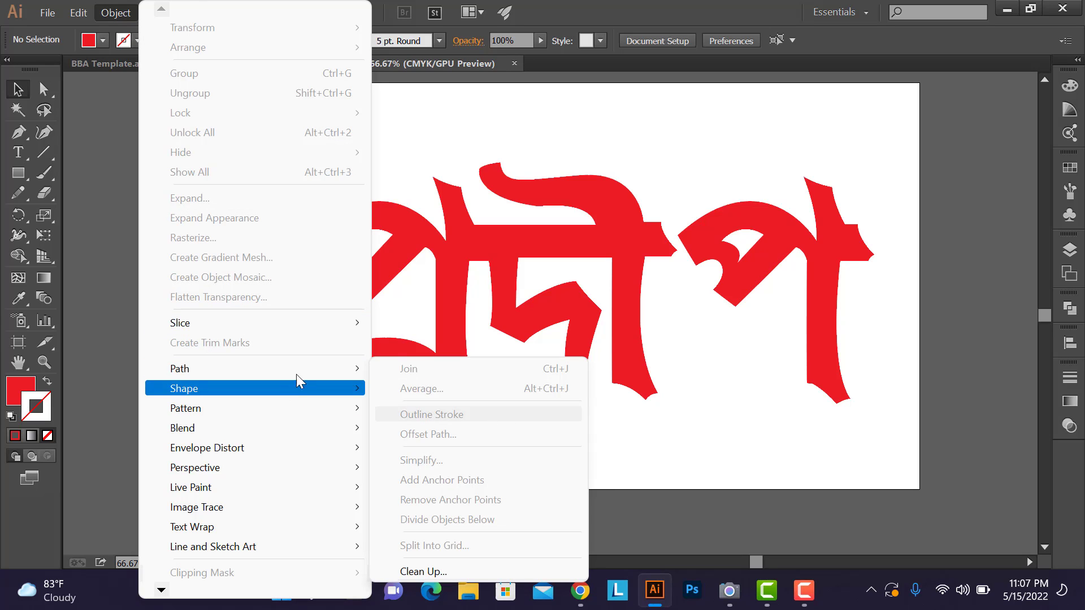
left_click(101, 176)
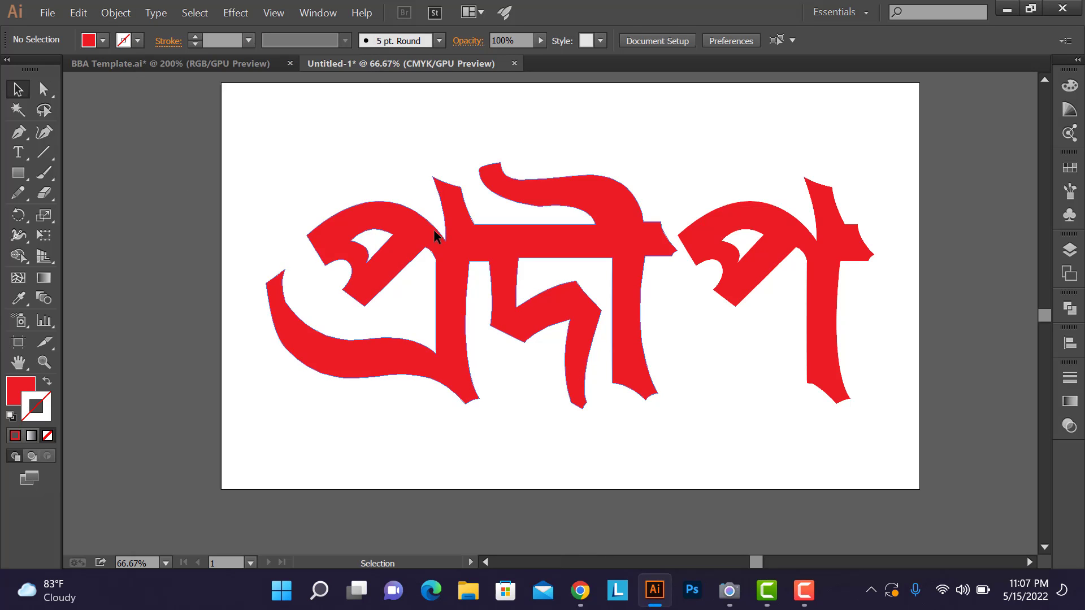
Step: Start an Offset Path on the red lettering group with the preview on and a 50 pt offset
left_click(433, 230)
left_click(116, 12)
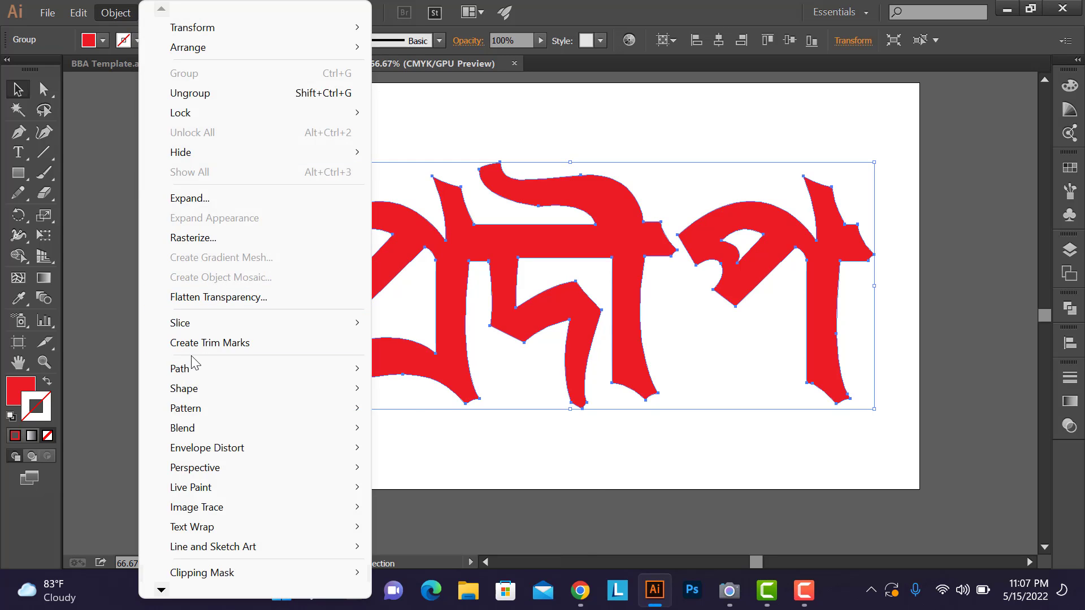
mouse_move(282, 370)
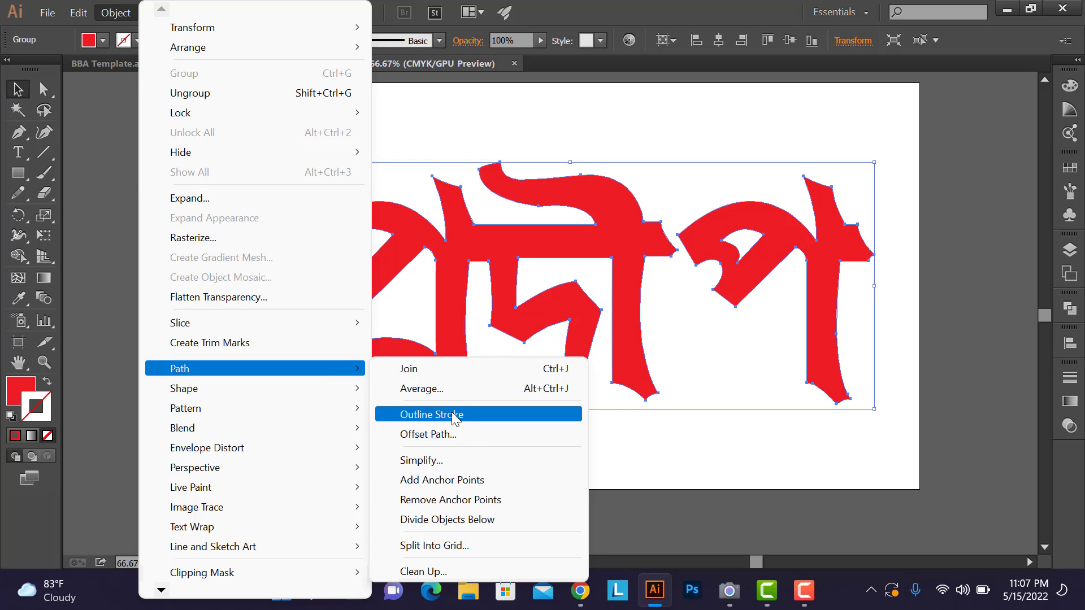
left_click(453, 435)
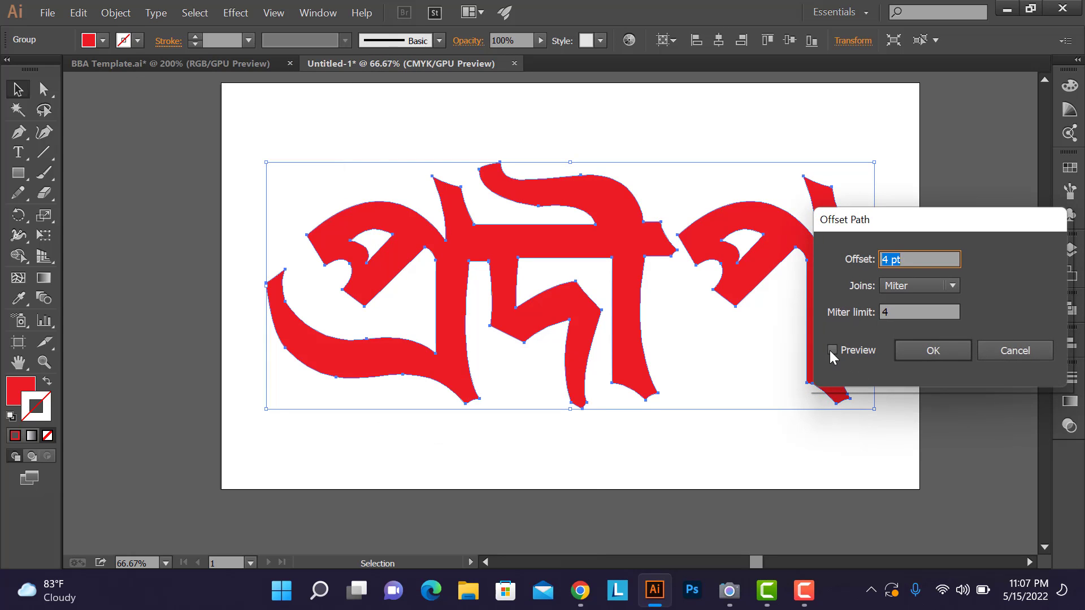
left_click(831, 350)
left_click_drag(889, 255, 868, 263)
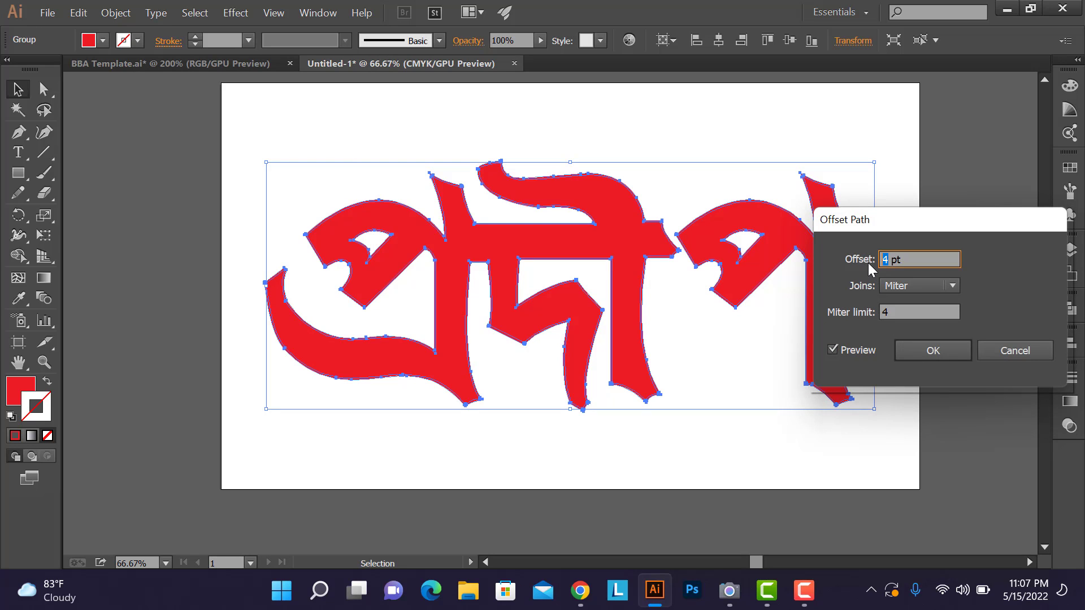
type("50")
left_click(831, 350)
left_click(831, 351)
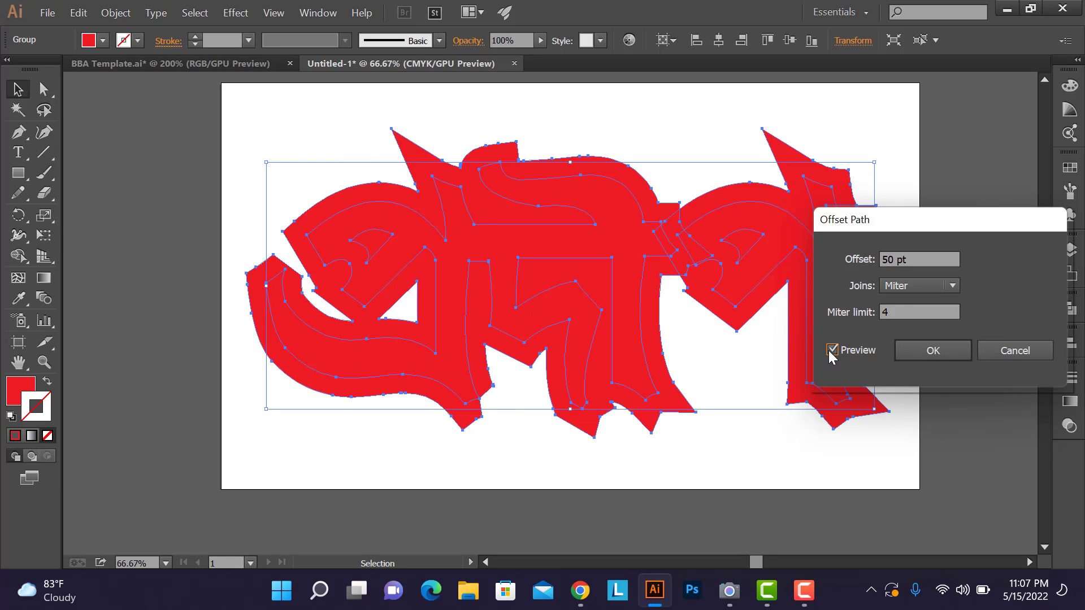
Step: Reduce the path offset of the lettering in 1 pt increments to 29 pt while comparing the preview
left_click(892, 257)
key("Down")
key("Down")
key("Down")
key("Down")
key("Down")
key("Down")
key("Down")
key("Down")
key("Down")
key("Down")
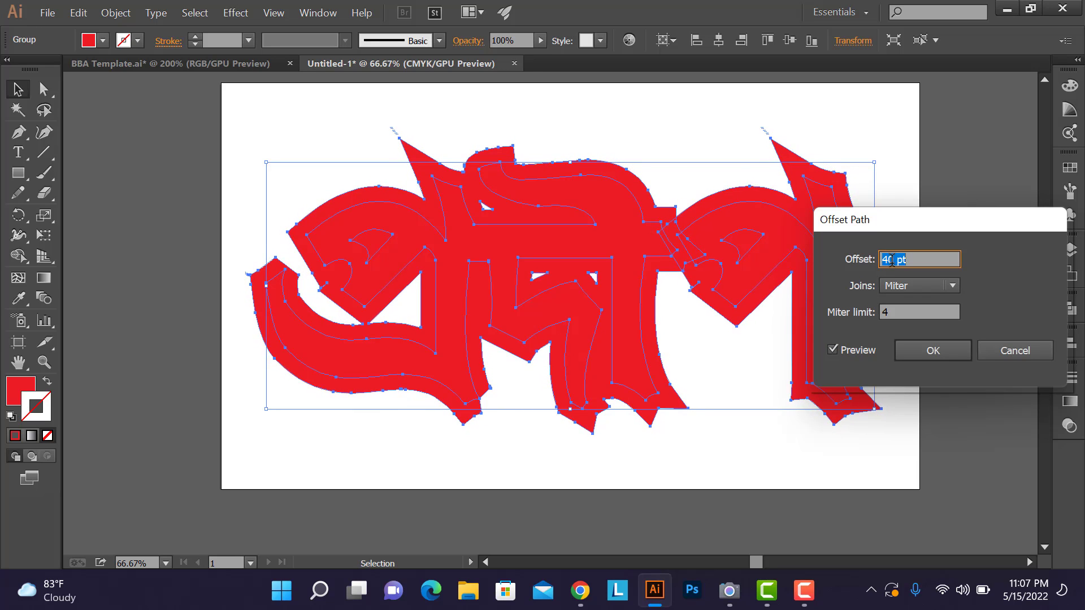
key("Down")
key("Down")
key("Down")
key("Down")
key("Down")
key("Down")
key("Down")
key("Down")
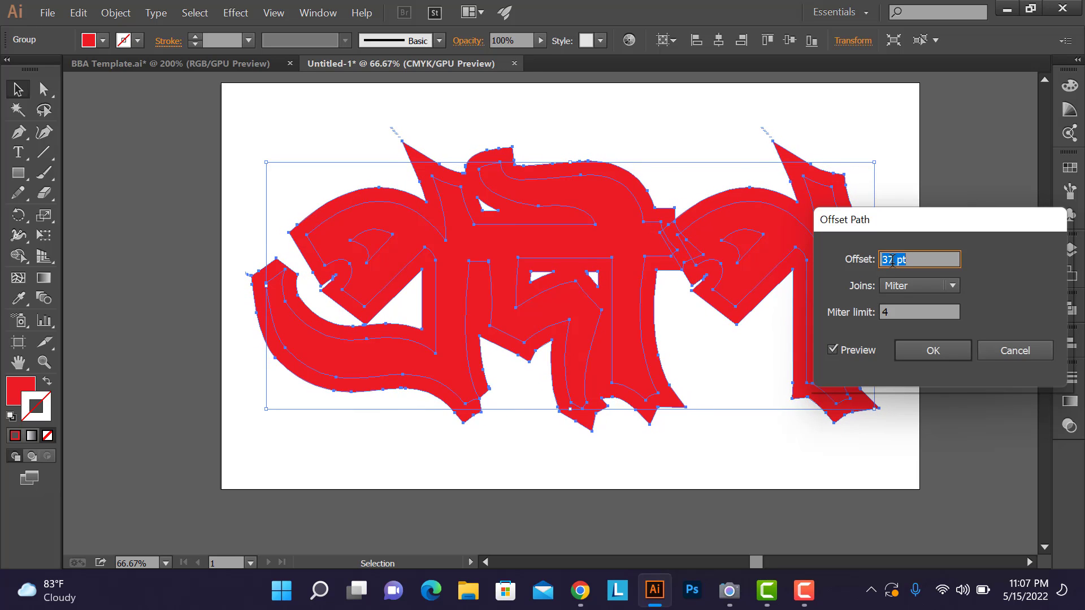
key("Up")
key("Up")
key("Up")
key("Up")
key("Up")
key("Up")
key("Up")
key("Up")
key("Up")
key("Up")
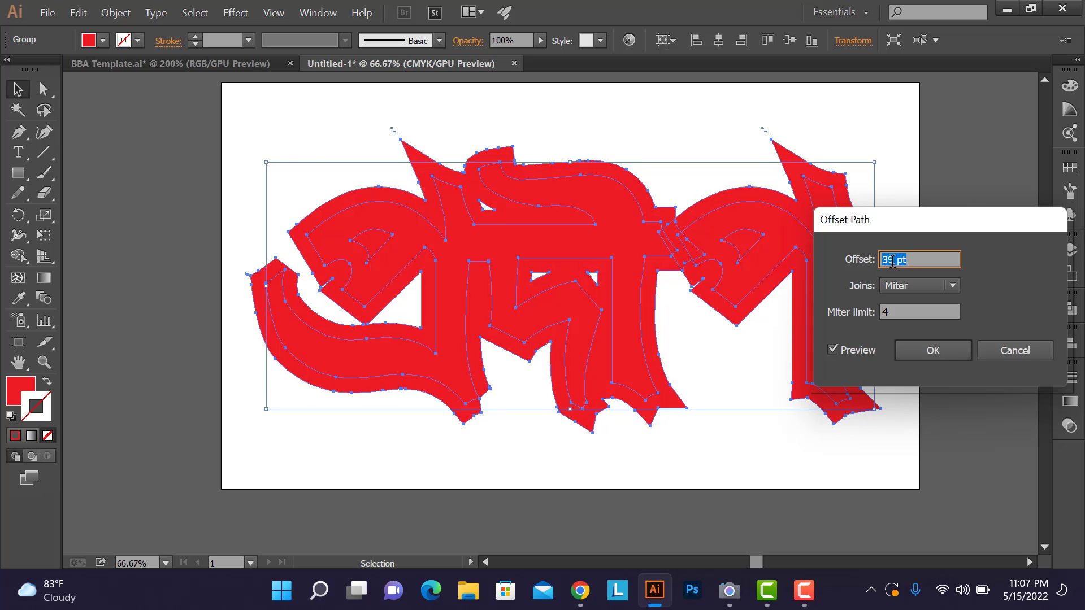
key("Down")
key("Down")
key("Down")
key("Down")
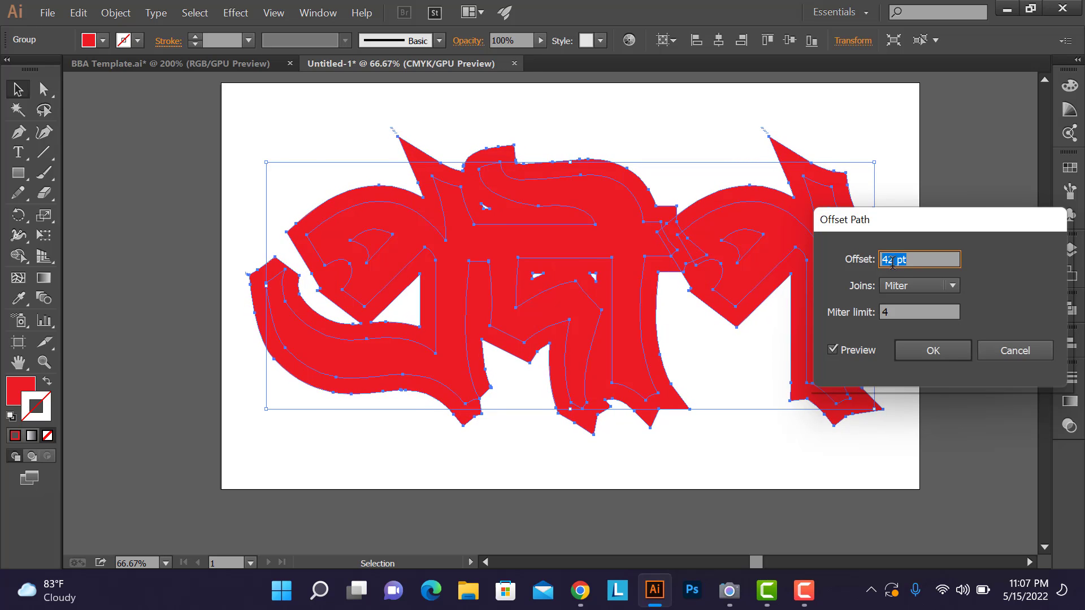
key("Down")
key("Down")
key("Down")
key("Down")
key("Down")
key("Down")
key("Down")
key("Down")
key("Down")
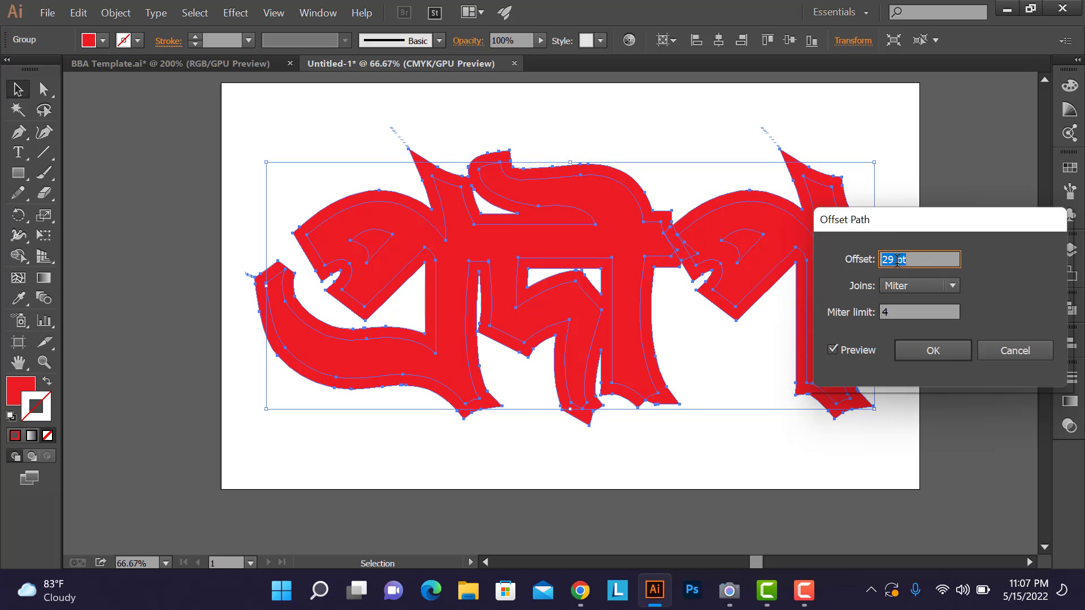
Step: Compare Round and Bevel joins for the offset, settle on Round, and apply the offset path
left_click(943, 287)
left_click(916, 322)
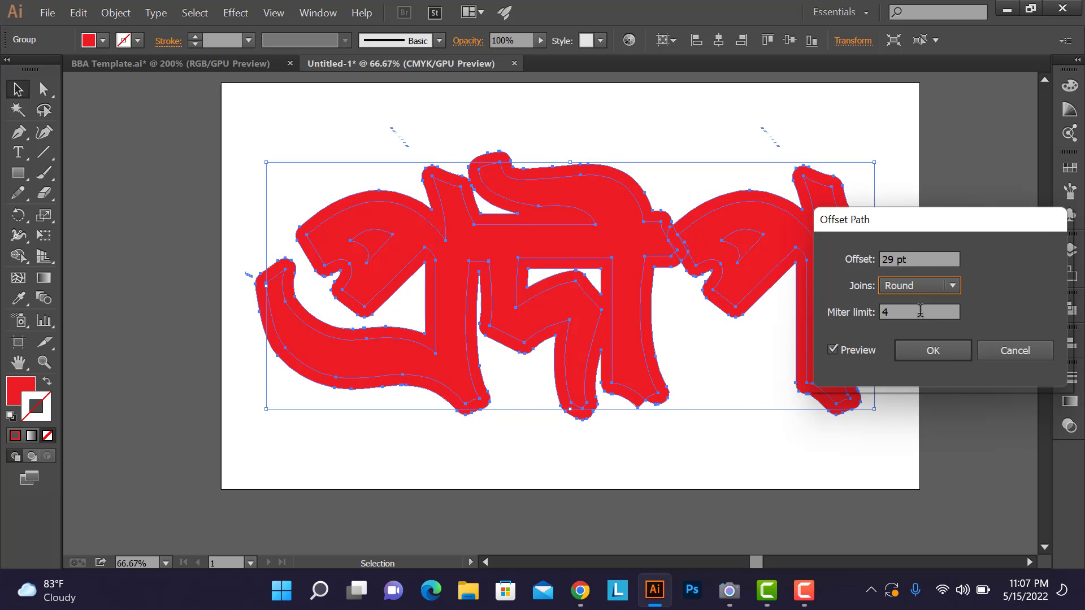
left_click(953, 284)
left_click(916, 339)
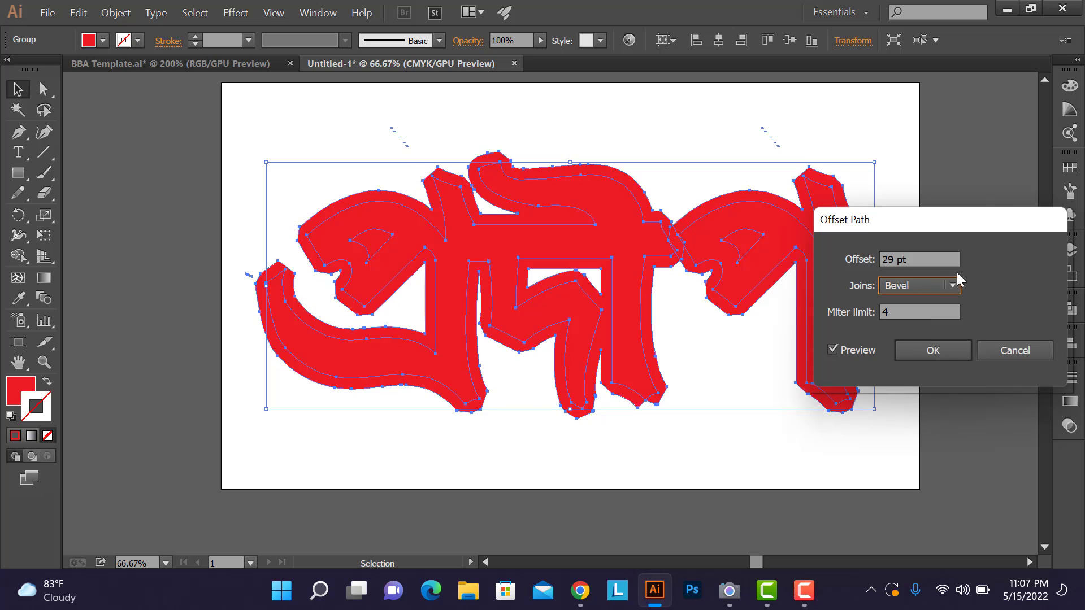
left_click(951, 283)
left_click(906, 322)
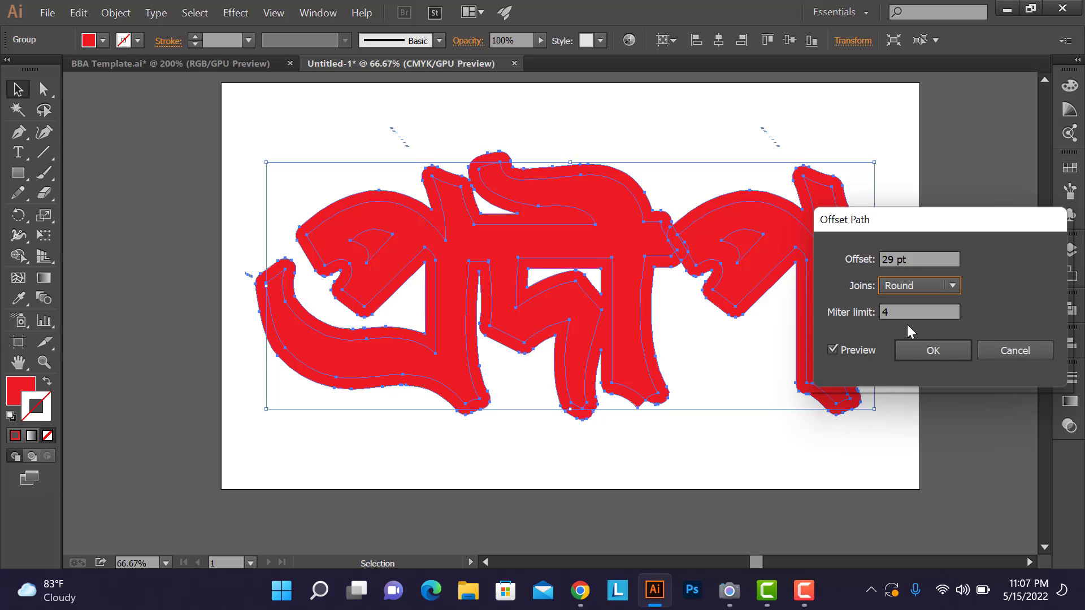
left_click(924, 355)
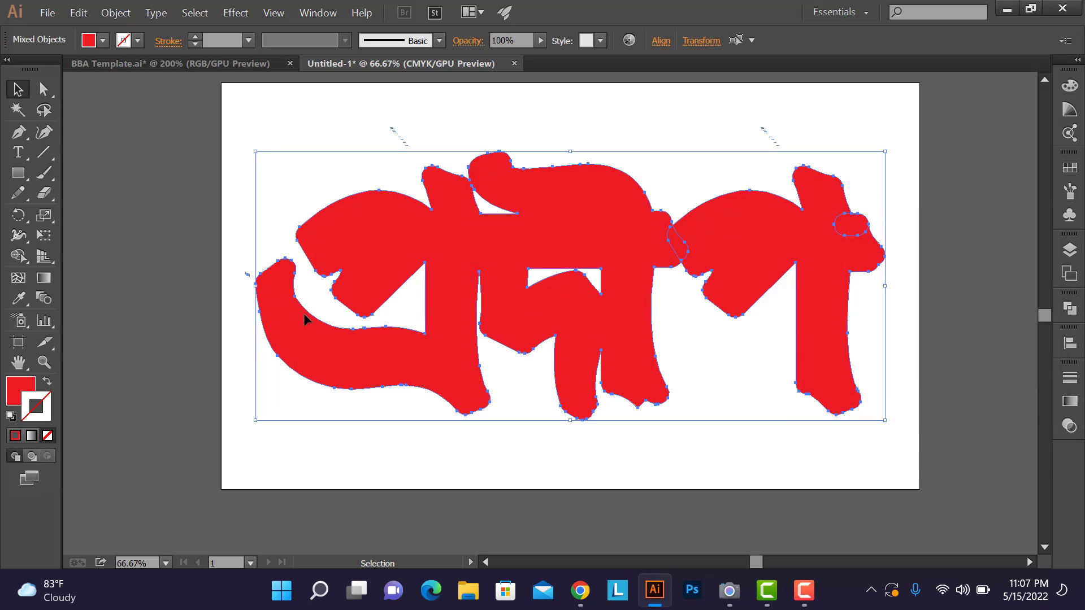
Step: Unite all the overlapping offset shapes into a single outline shape with Pathfinder
key("ctrl+z")
key("ctrl+shift+z")
left_click(1070, 308)
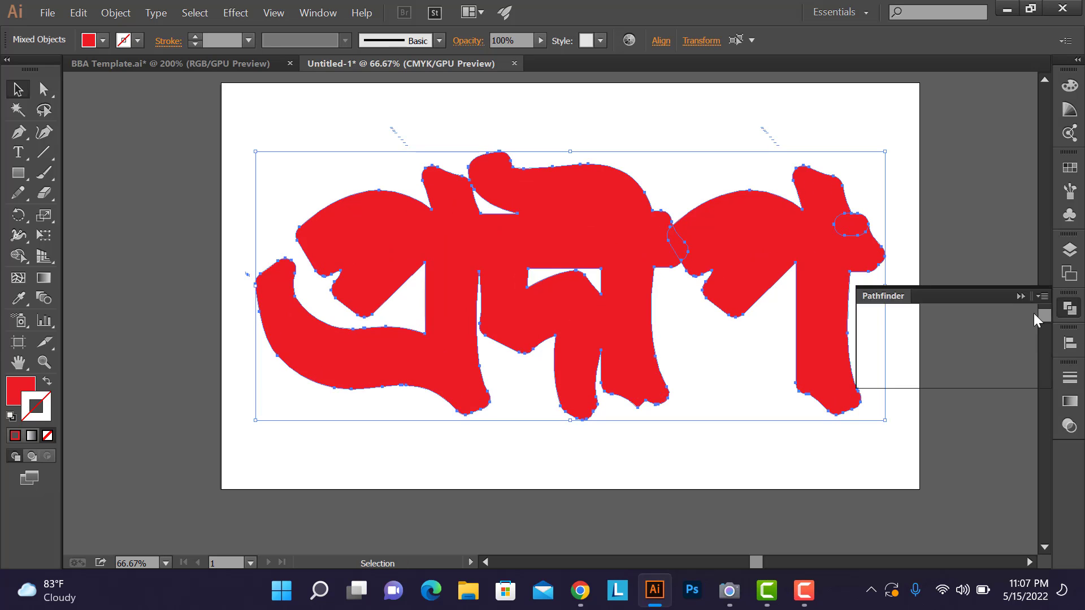
left_click(871, 333)
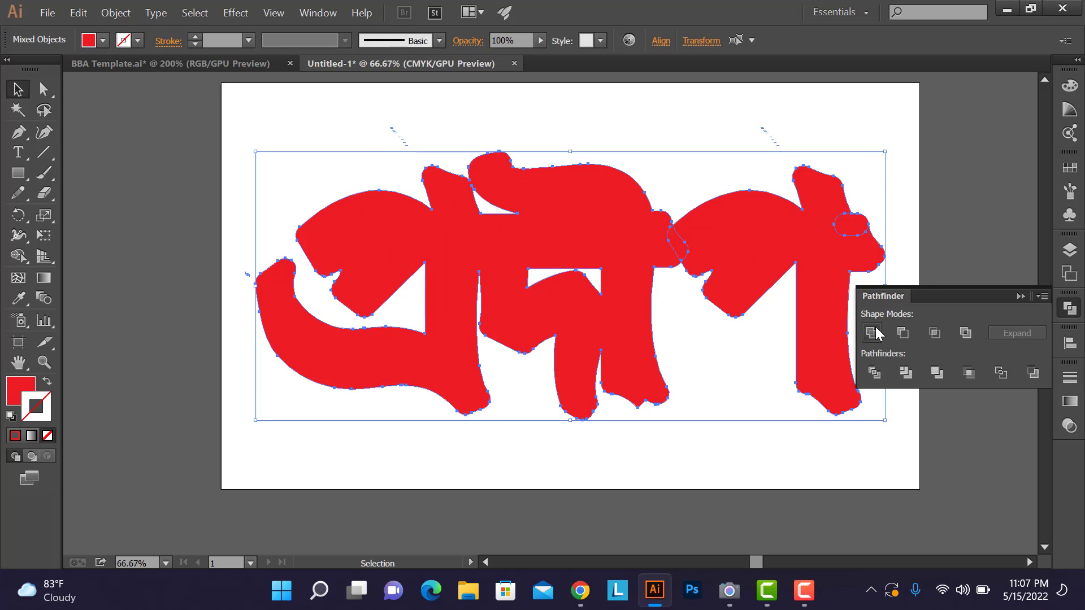
left_click(1021, 296)
Step: Fill the united outline shape with dark brown, send it behind the red lettering, and deselect it
left_click(107, 41)
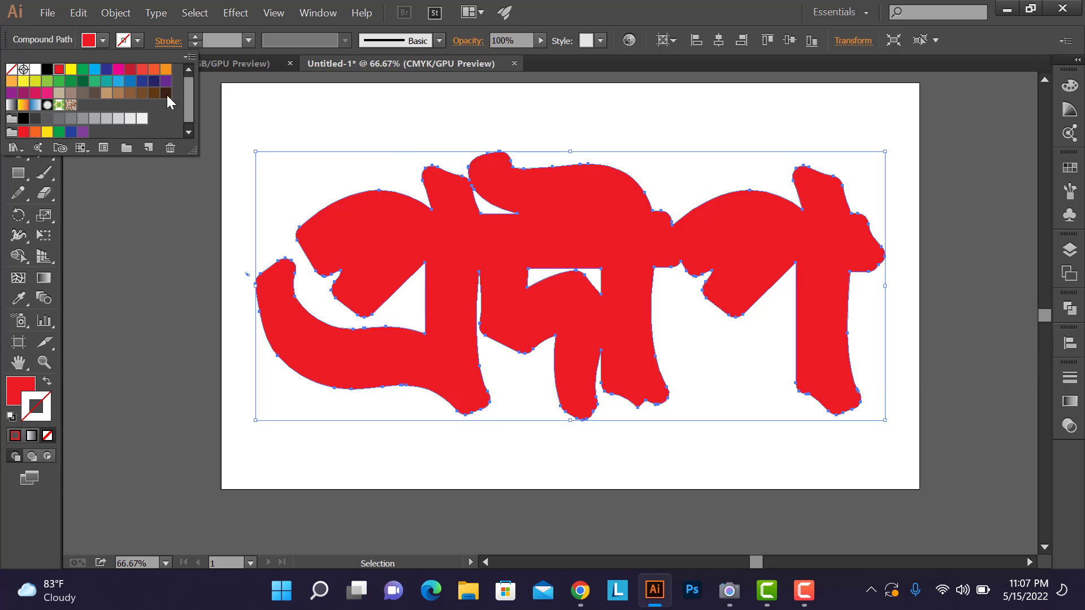
left_click(166, 94)
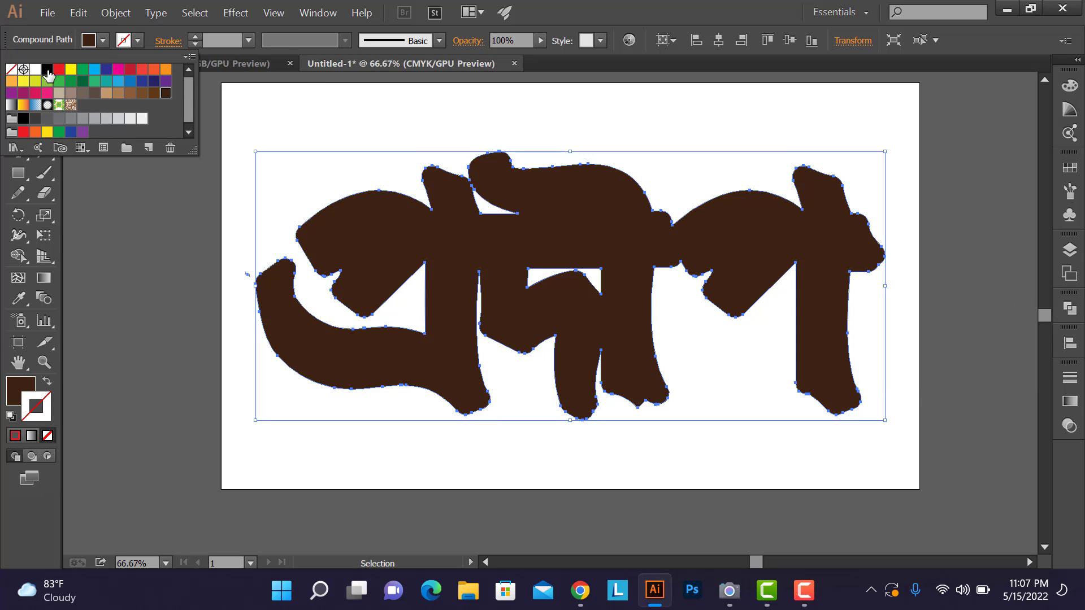
left_click(100, 41)
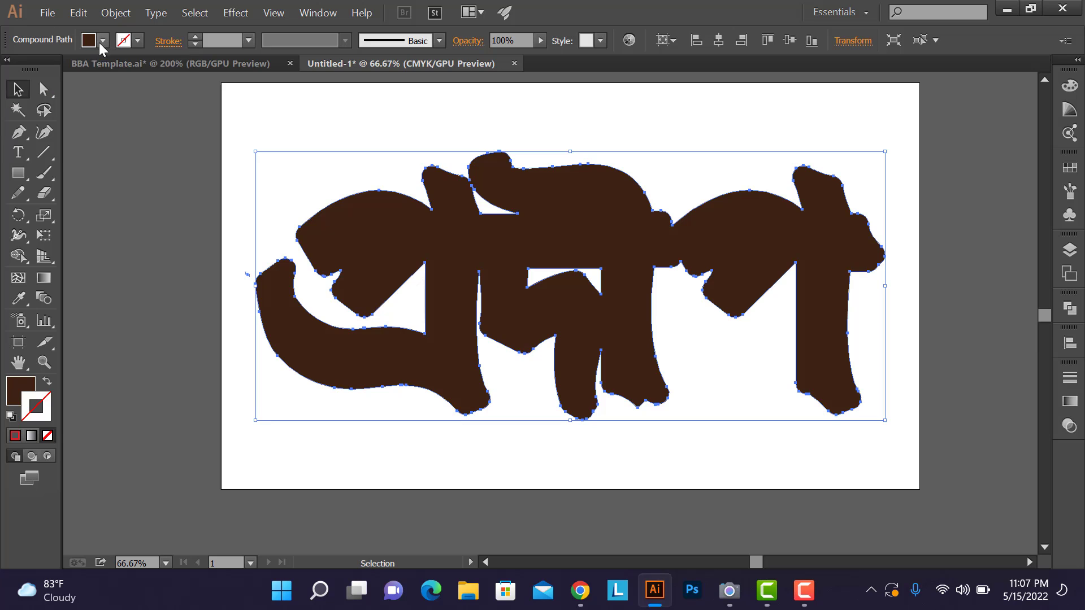
right_click(525, 241)
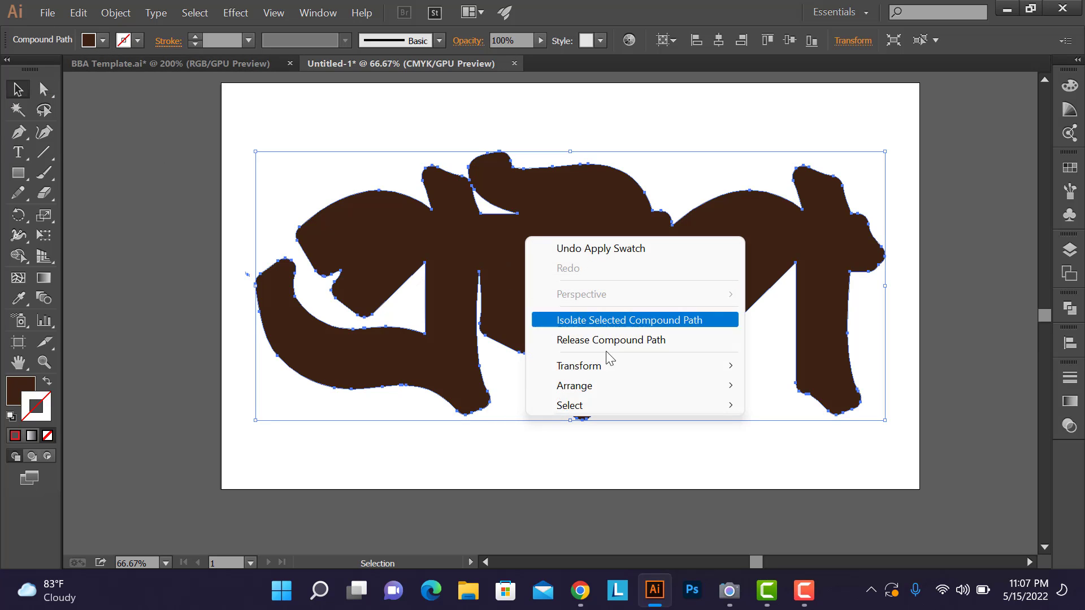
mouse_move(633, 386)
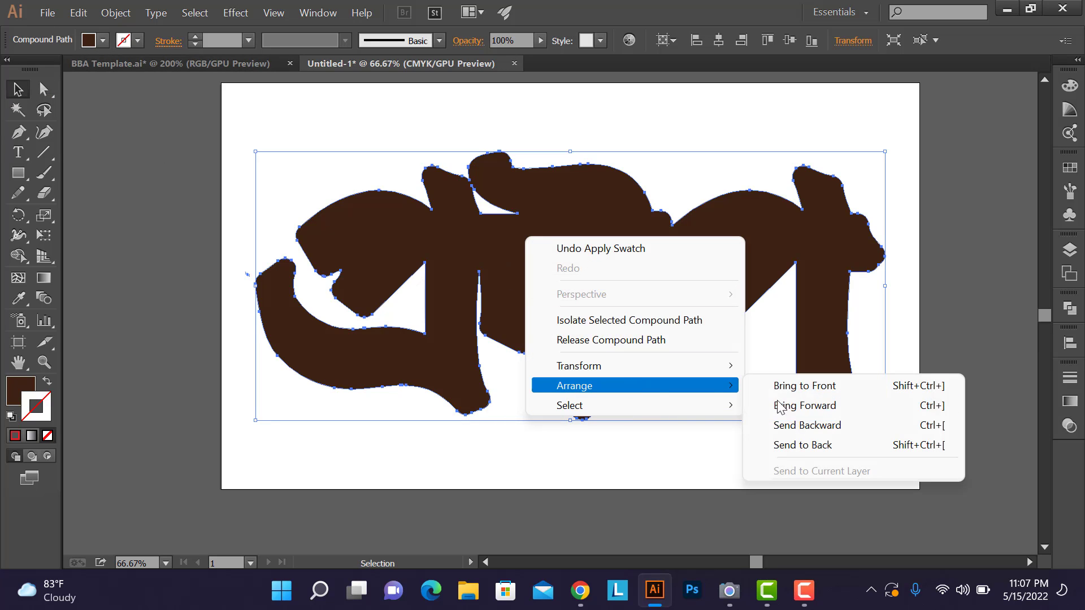
left_click(802, 446)
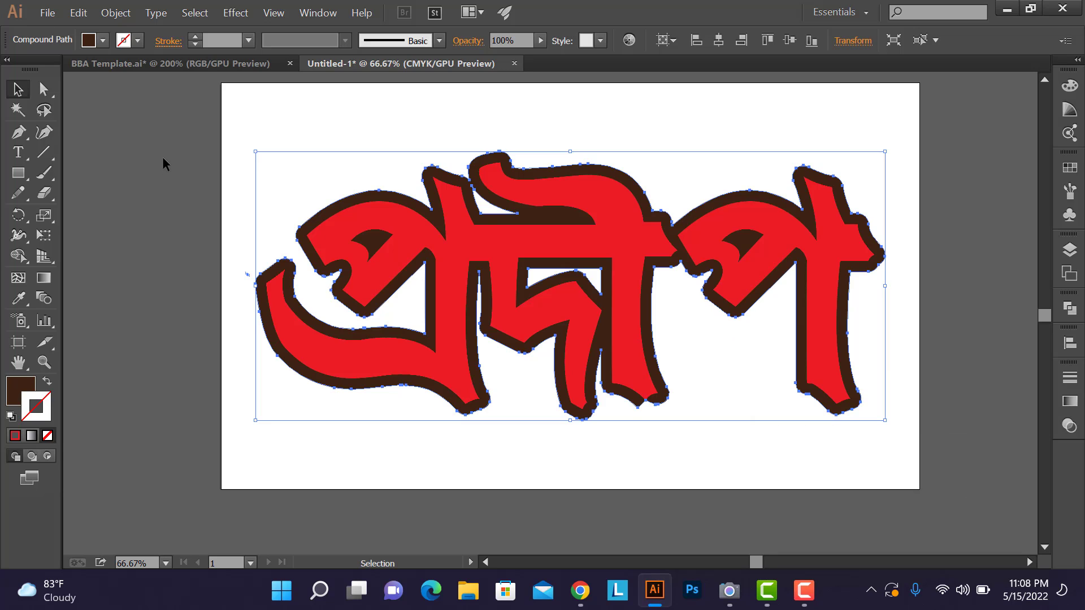
left_click(165, 223)
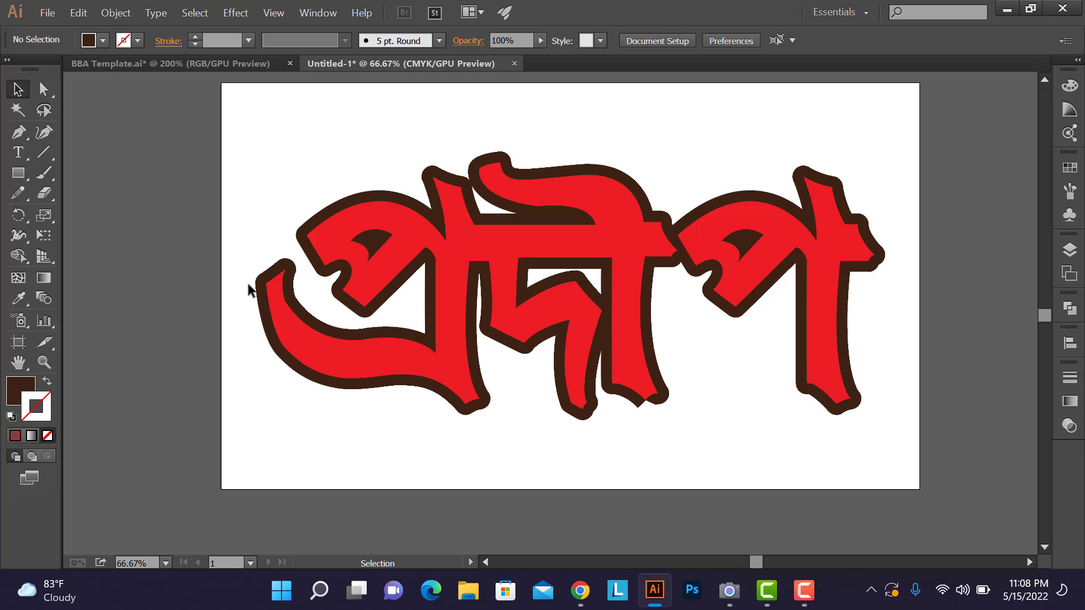
Step: Try drawing a freehand Pencil curve along the upper arc of the first letter
scroll(364, 238, "up", 3)
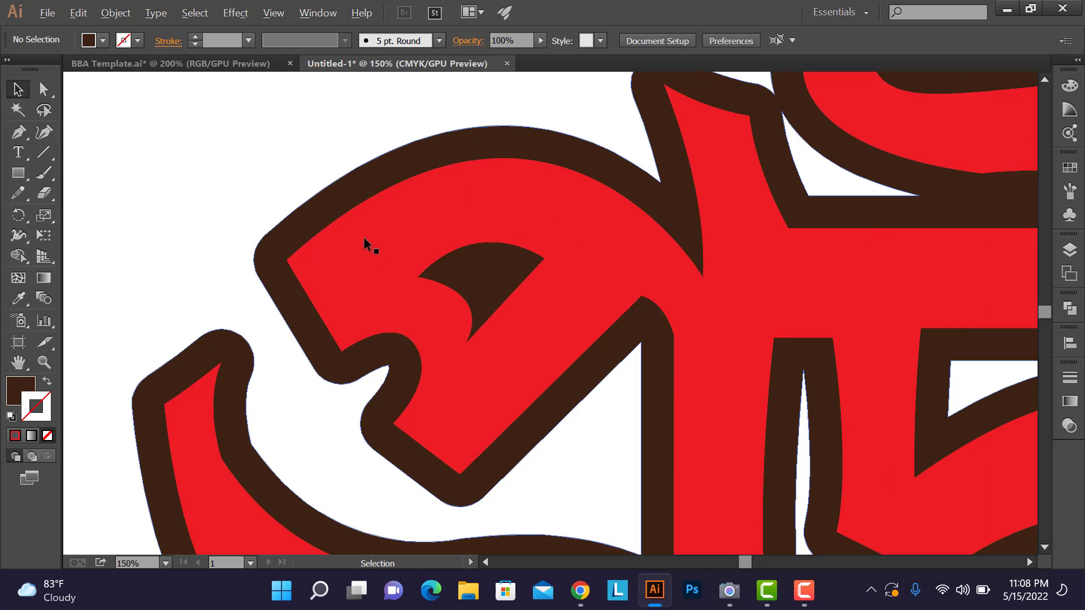
scroll(370, 242, "up", 1)
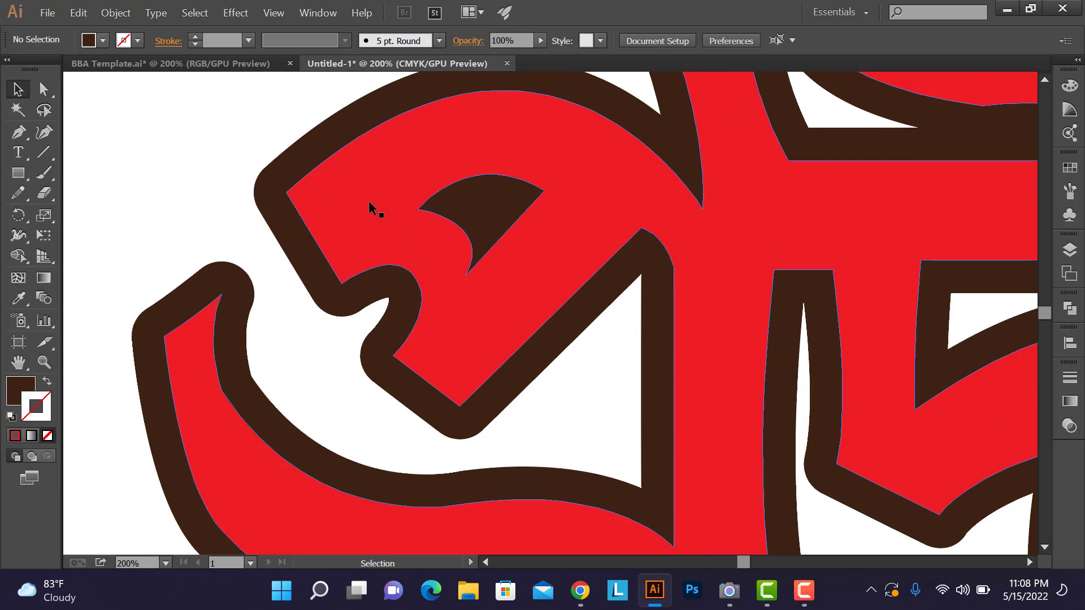
scroll(369, 201, "up", 1)
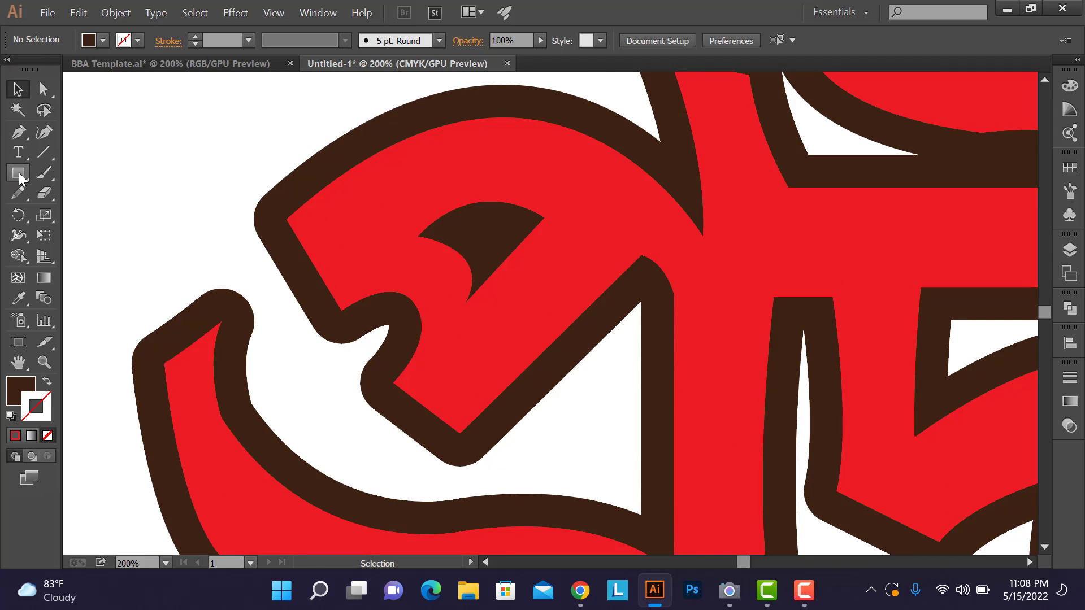
left_click(43, 174)
left_click(9, 195)
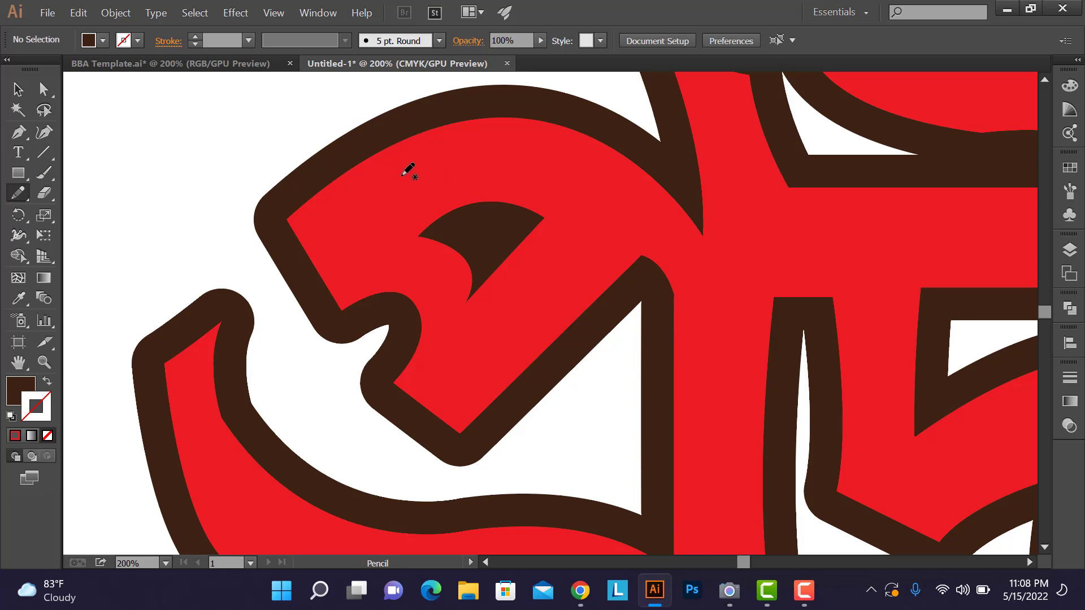
mouse_move(439, 151)
left_mouse_down()
mouse_move(506, 144)
mouse_move(606, 165)
left_mouse_up()
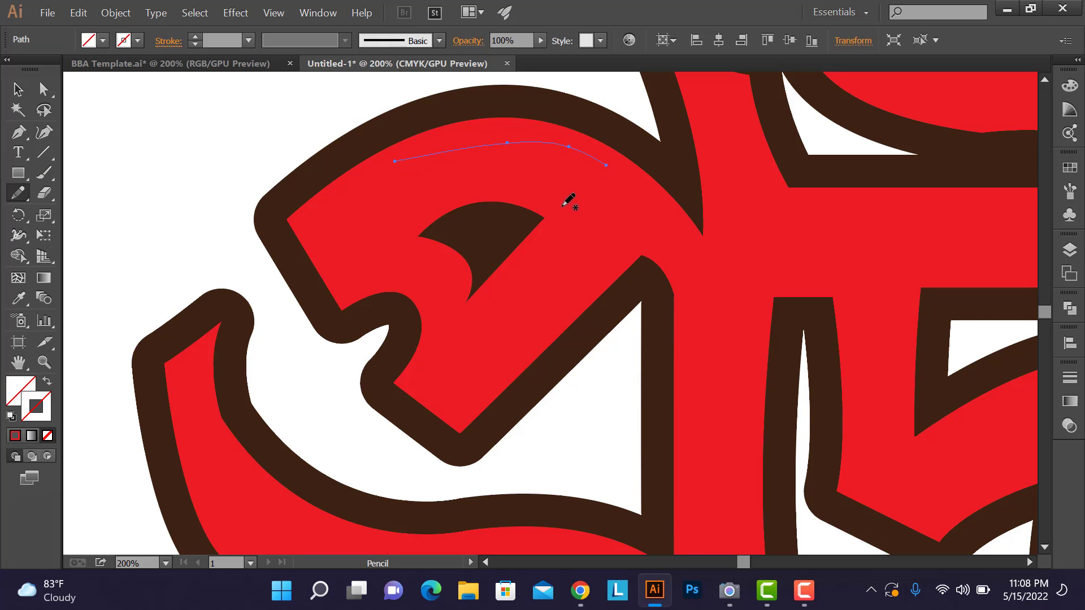
key("ctrl+shift+a")
left_click(18, 88)
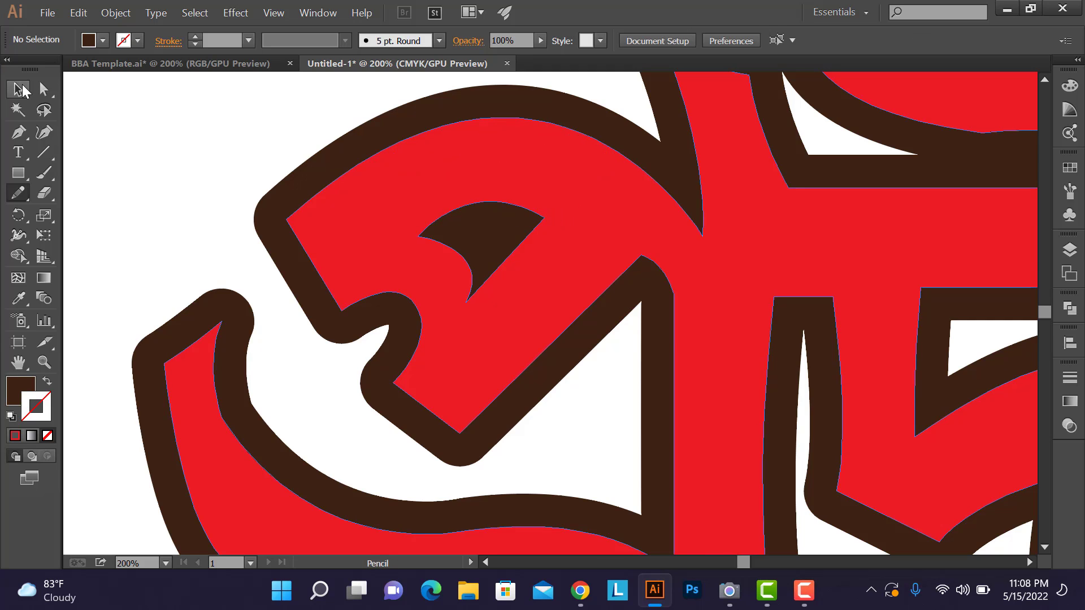
key("ctrl+minus")
key("ctrl+minus")
key("ctrl+minus")
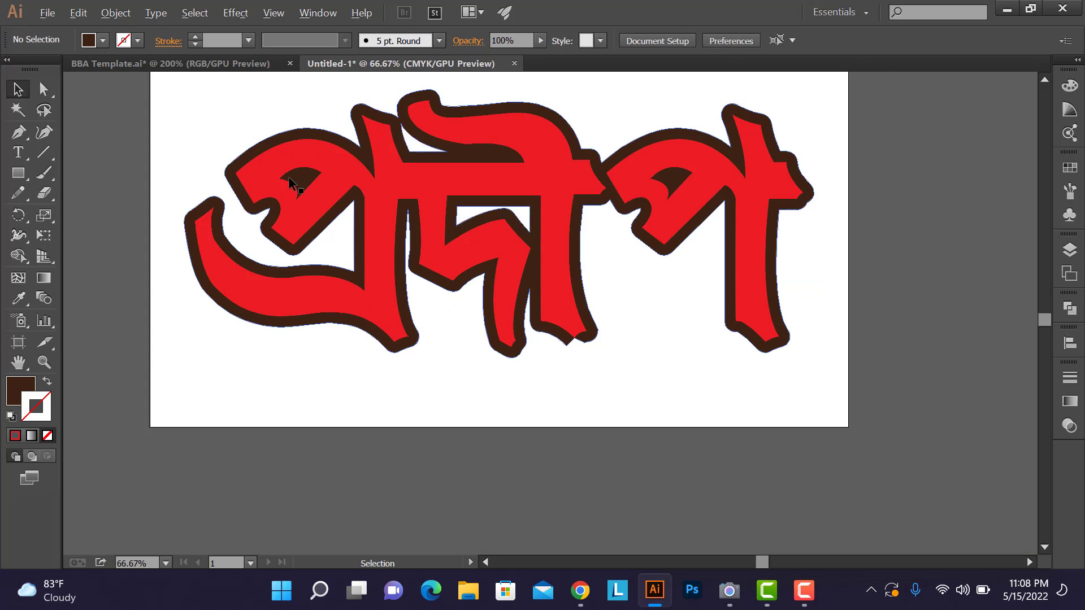
Step: Add a 6 pt white stroke to the red lettering group
left_click(375, 187)
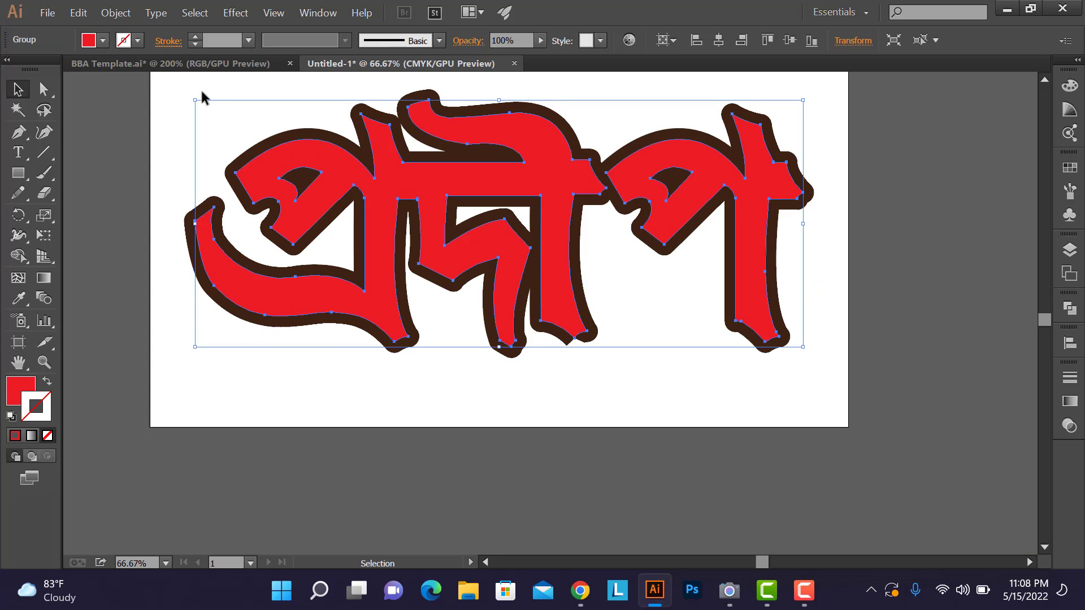
left_click(196, 37)
left_click(196, 37)
left_click(195, 37)
left_click(196, 37)
left_click(196, 37)
left_click(196, 37)
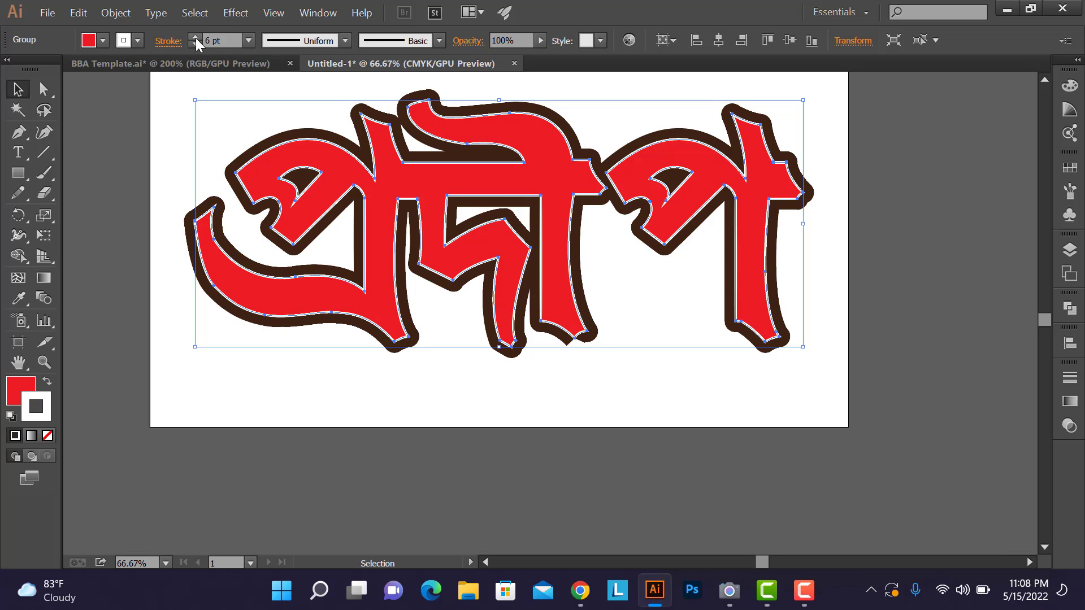
Step: Set the white stroke weight of the red lettering to 4 pt and deselect it
left_click(195, 38)
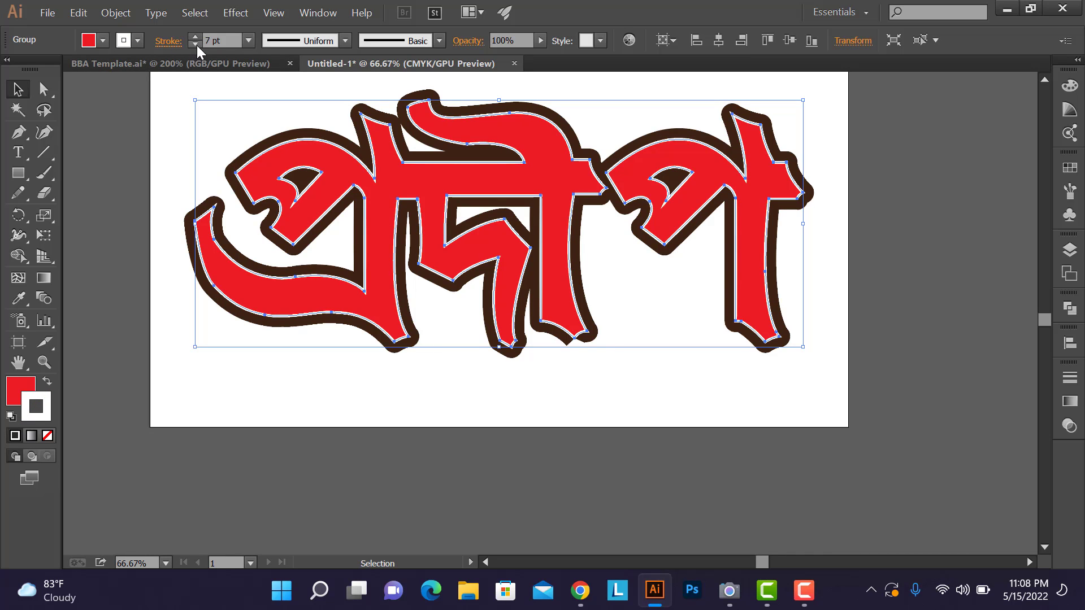
left_click(196, 45)
left_click(196, 45)
left_click(197, 45)
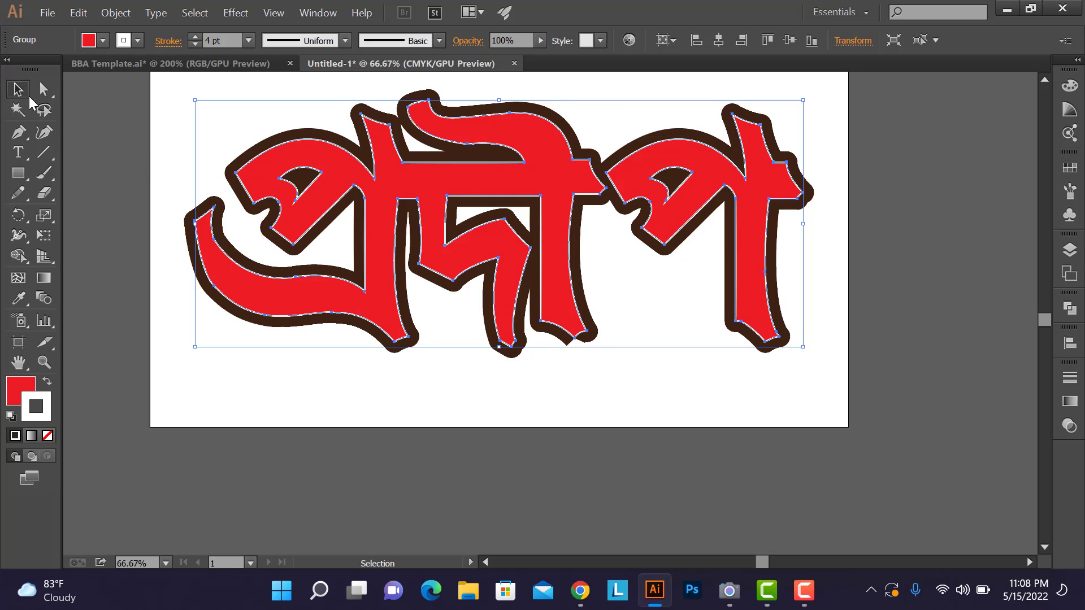
left_click(157, 193)
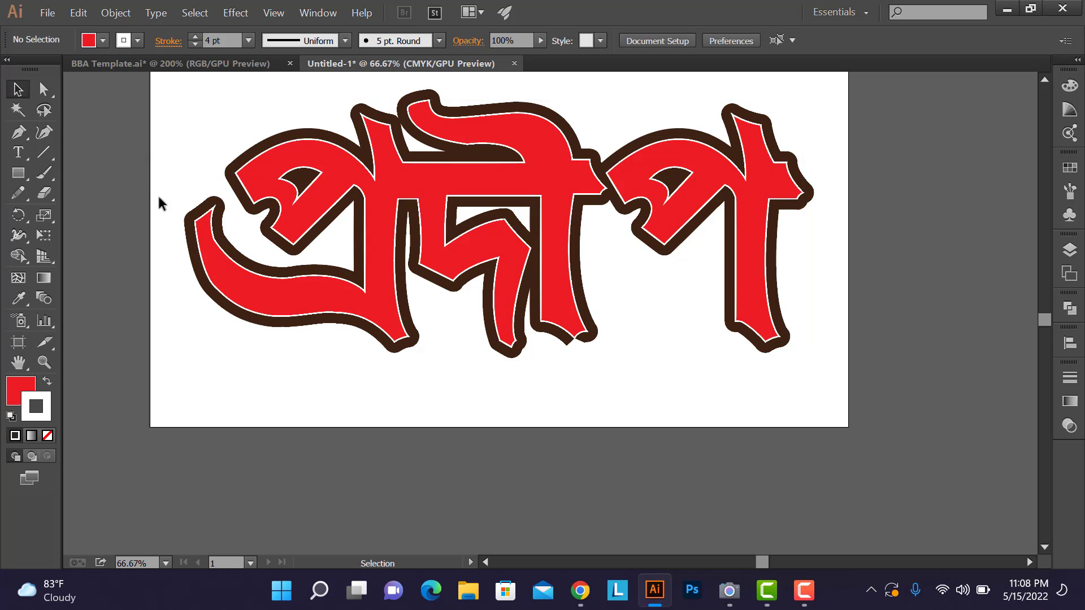
scroll(188, 206, "up", 2)
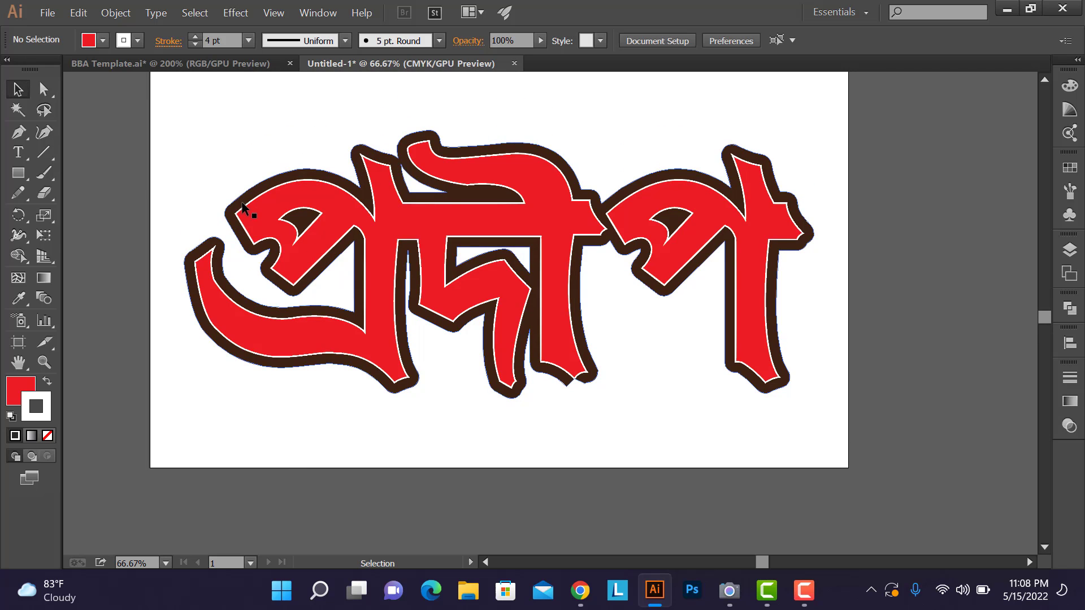
Step: Remove the white stroke from the red lettering group
left_click(243, 208)
left_click(139, 39)
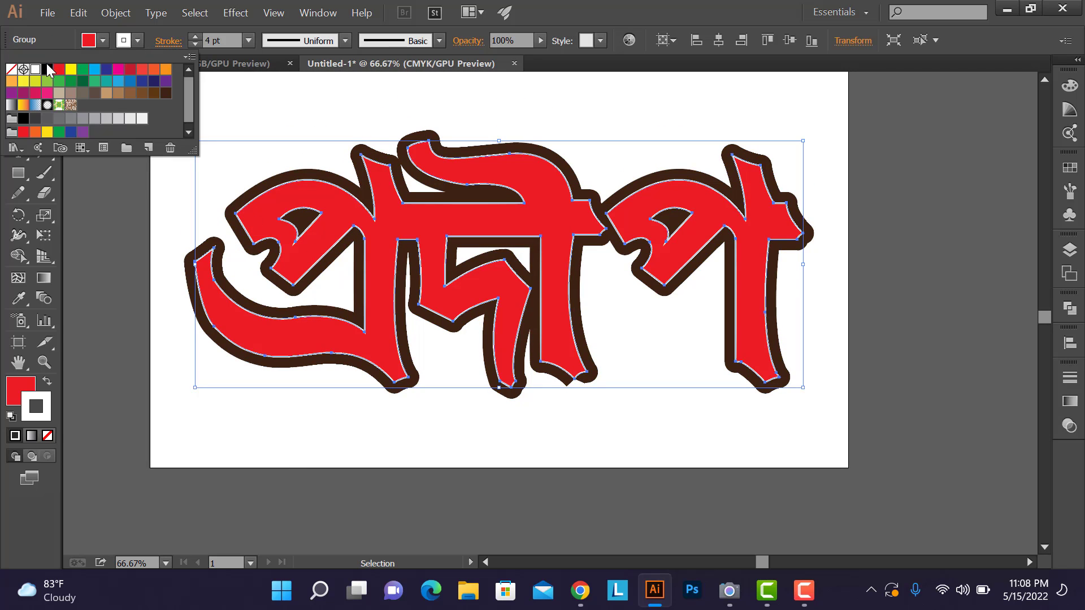
left_click(9, 68)
left_click(139, 40)
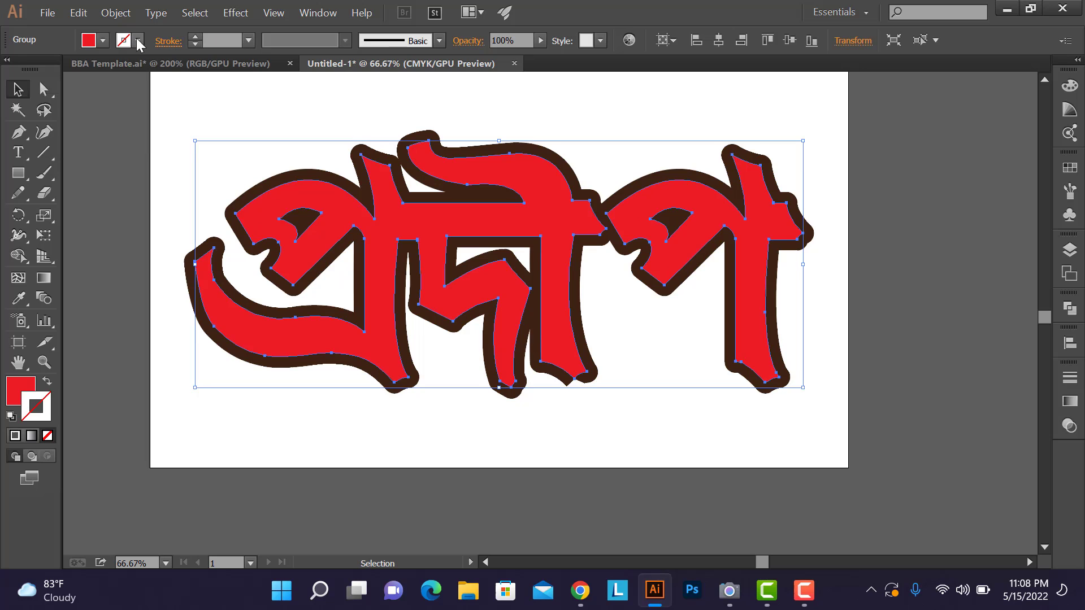
Step: Try yellow, blue, purple and dark red fills on the lettering group, settle on the lighter red swatch, and deselect
left_click(102, 40)
left_click(72, 69)
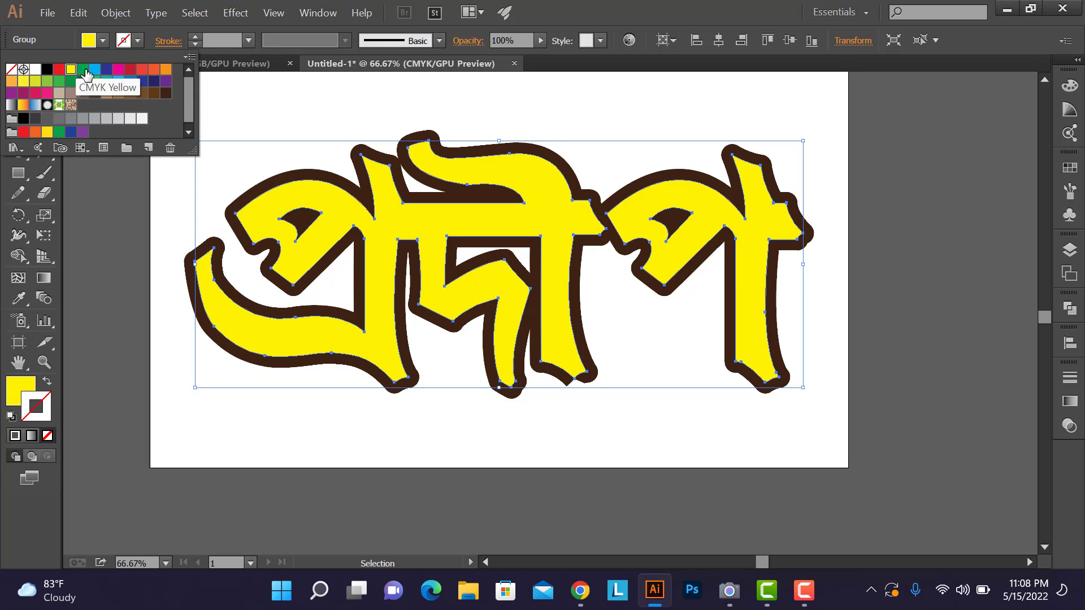
left_click(106, 70)
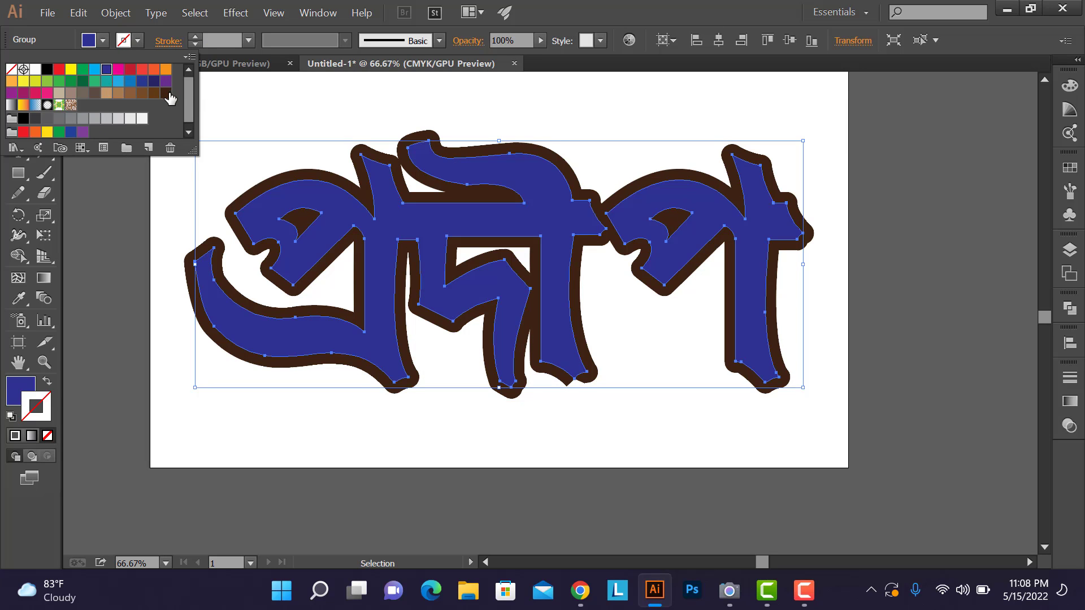
left_click(154, 82)
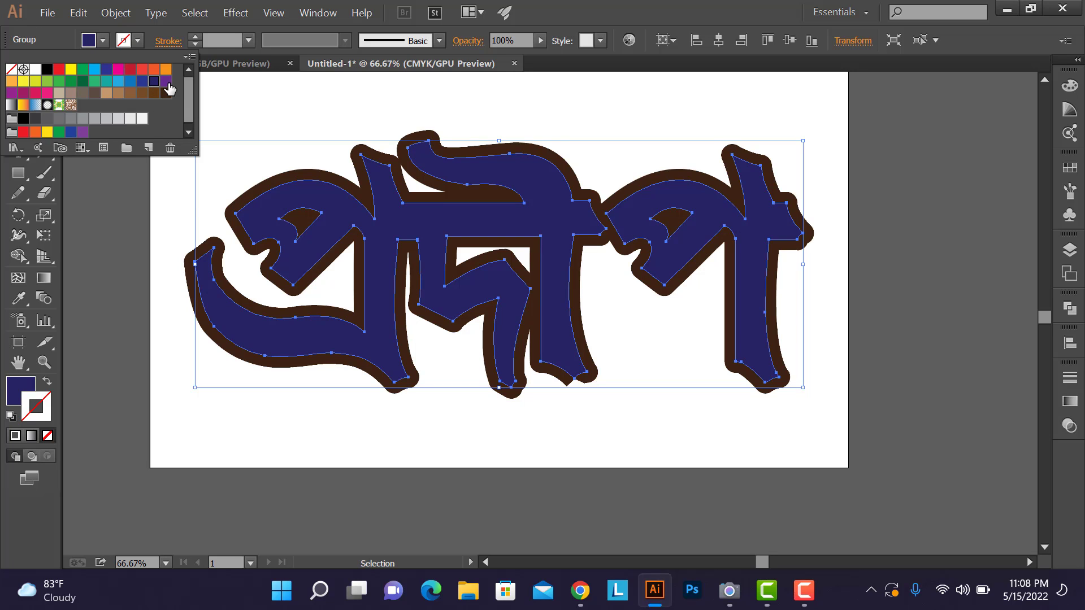
left_click(168, 83)
left_click(130, 70)
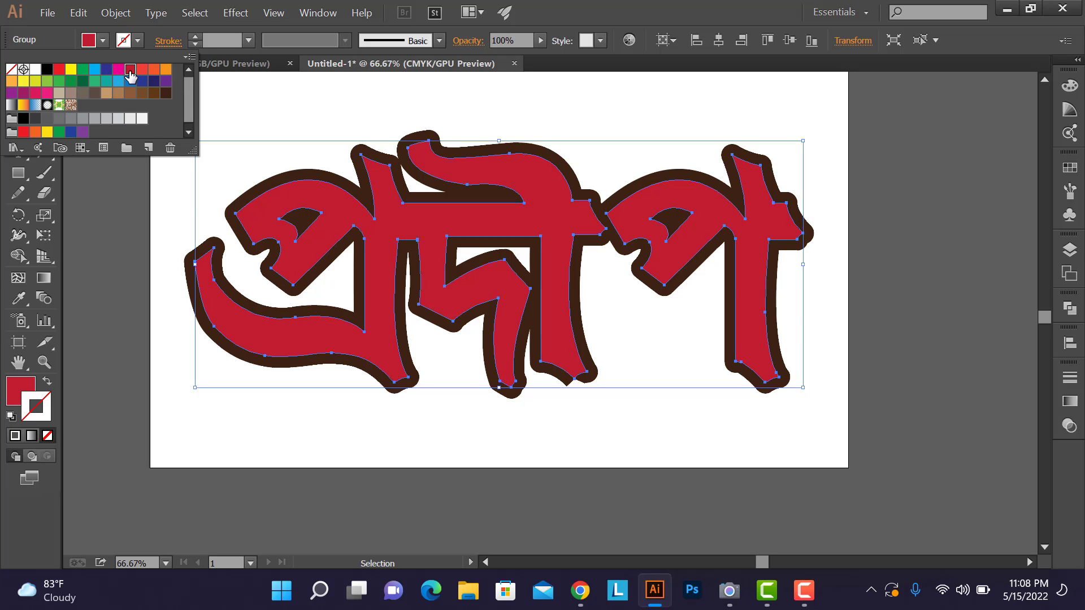
left_click(151, 70)
left_click(140, 70)
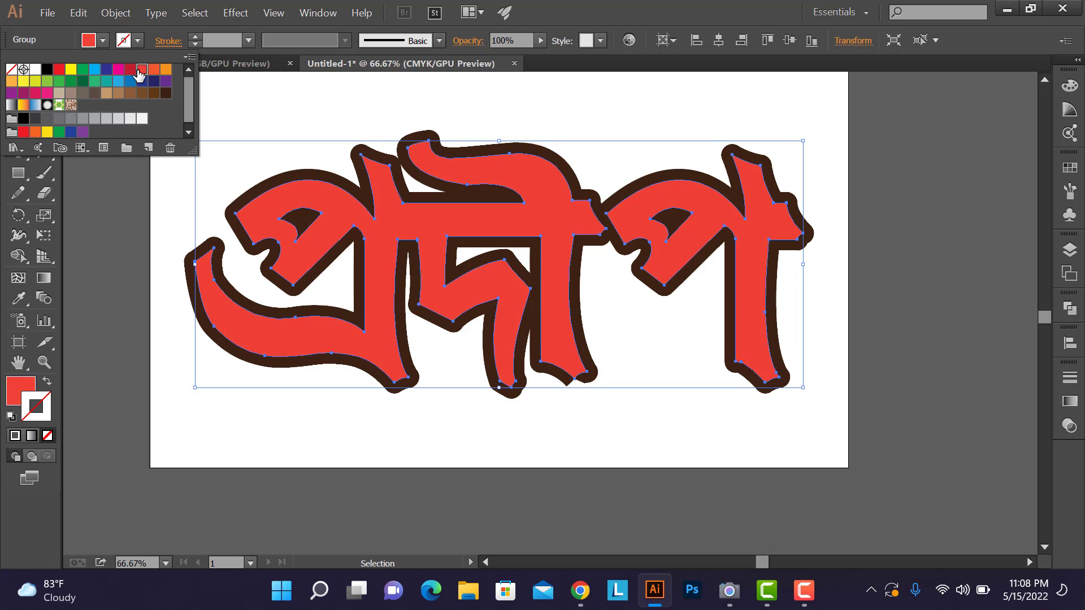
left_click(112, 124)
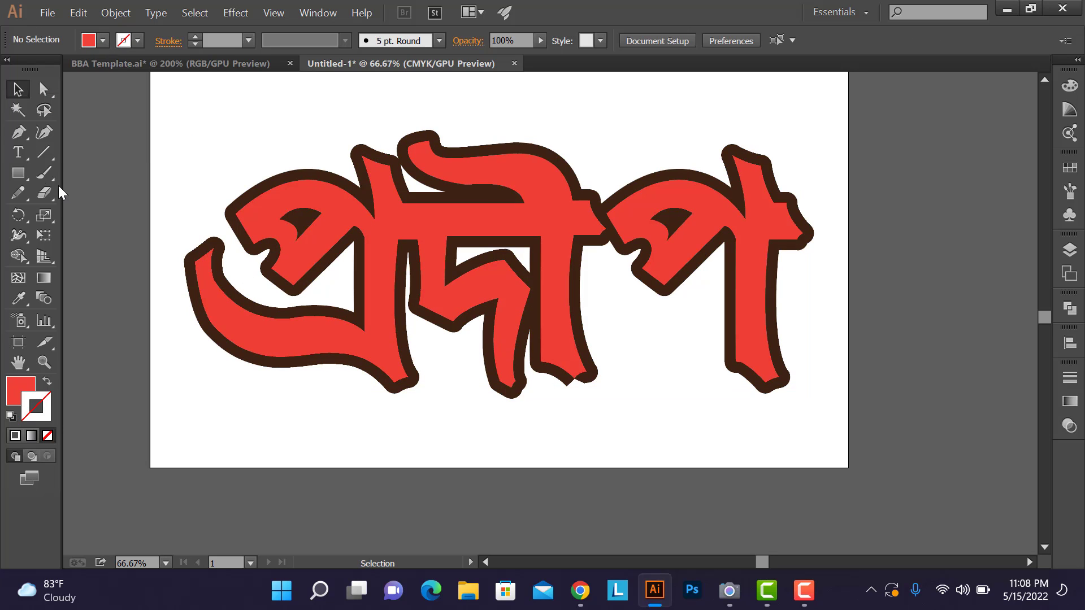
Step: Draw an open V-shaped Pen path inside the upper left tip of the first letter, with segments about 34 and 51 pt long
left_click(18, 132)
scroll(209, 169, "up", 3, "alt")
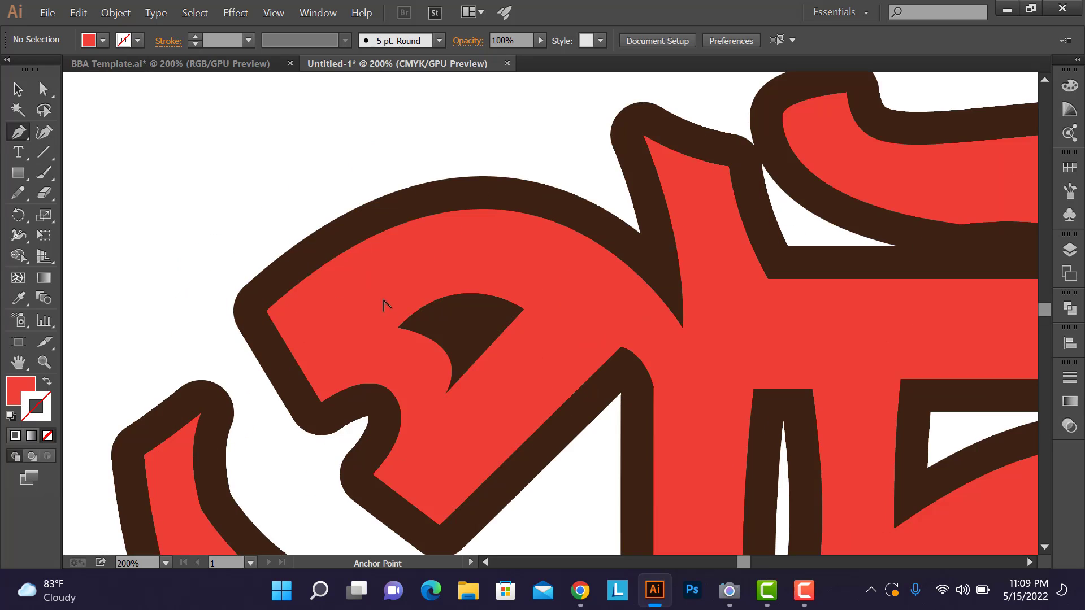
scroll(374, 266, "down", 3)
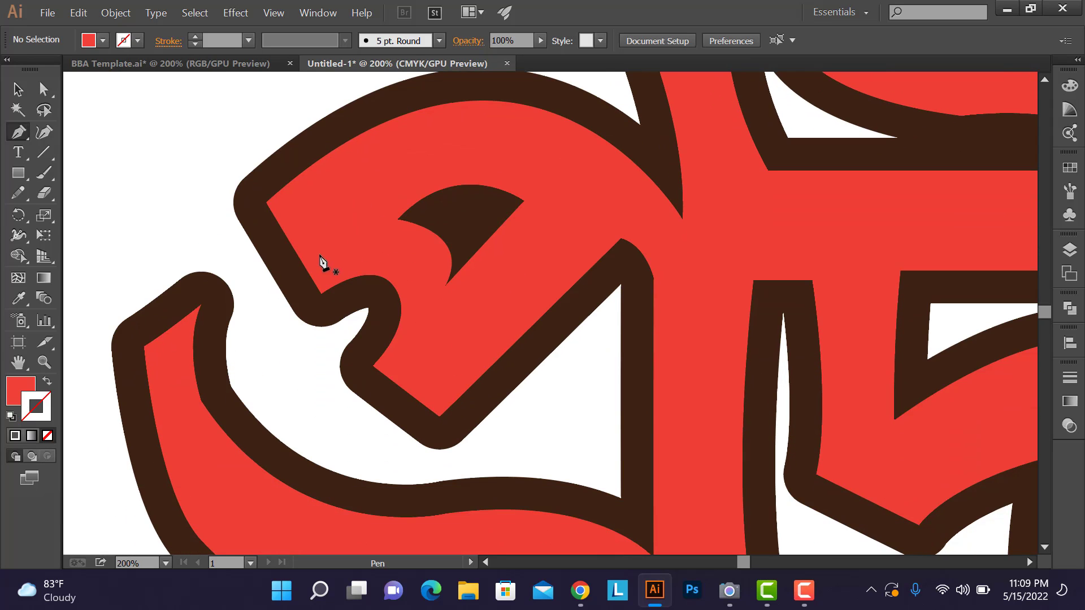
left_click(305, 239)
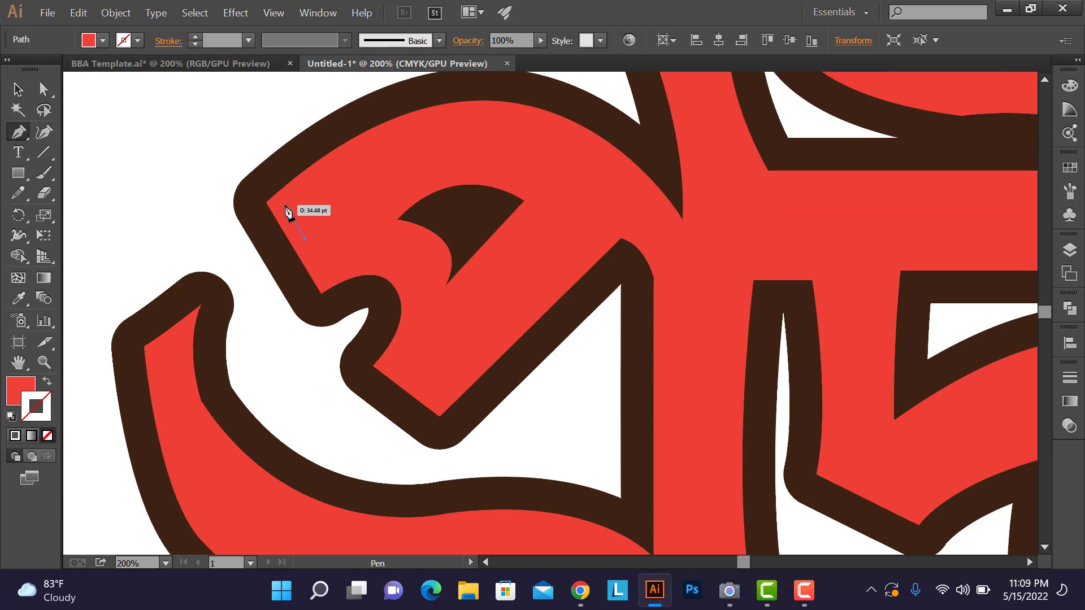
left_click_drag(284, 205, 331, 175)
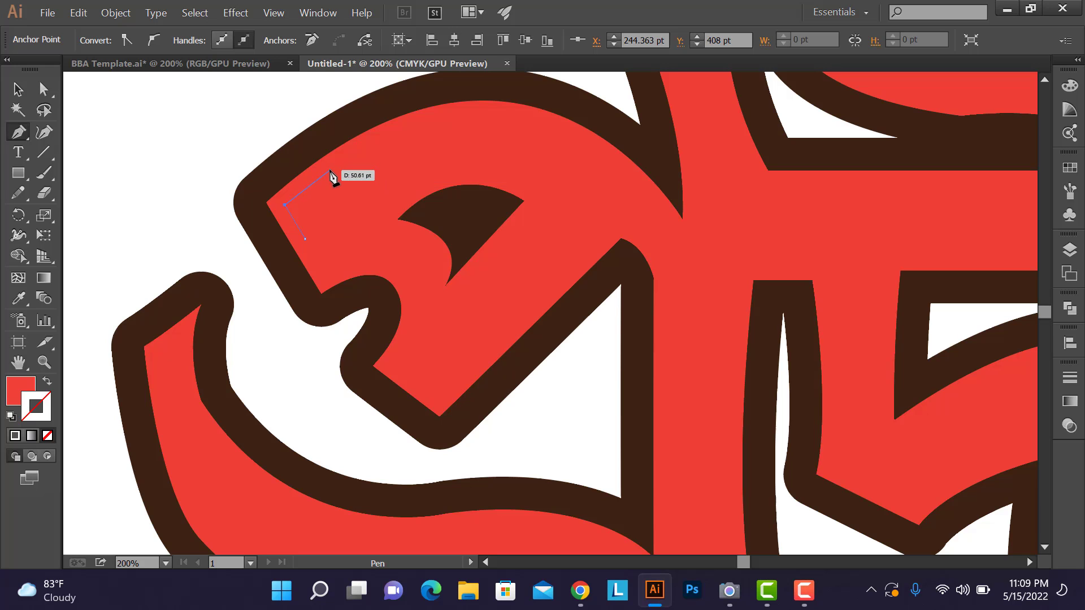
key("Delete")
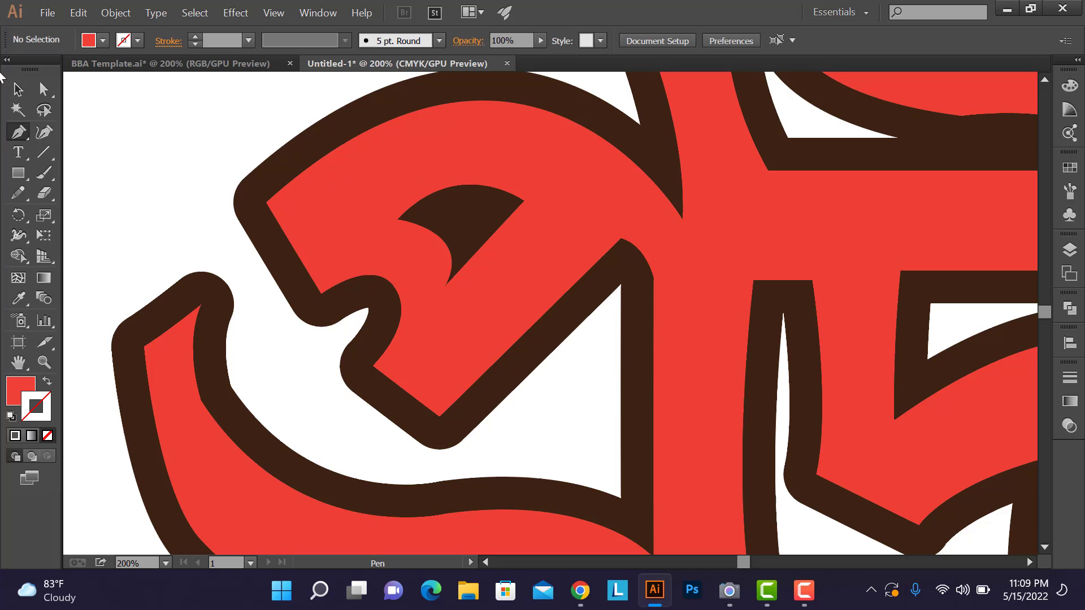
Step: Give the V-shaped path in the first letter's upper left tip a 4 pt white stroke
left_click(17, 89)
left_click(300, 193)
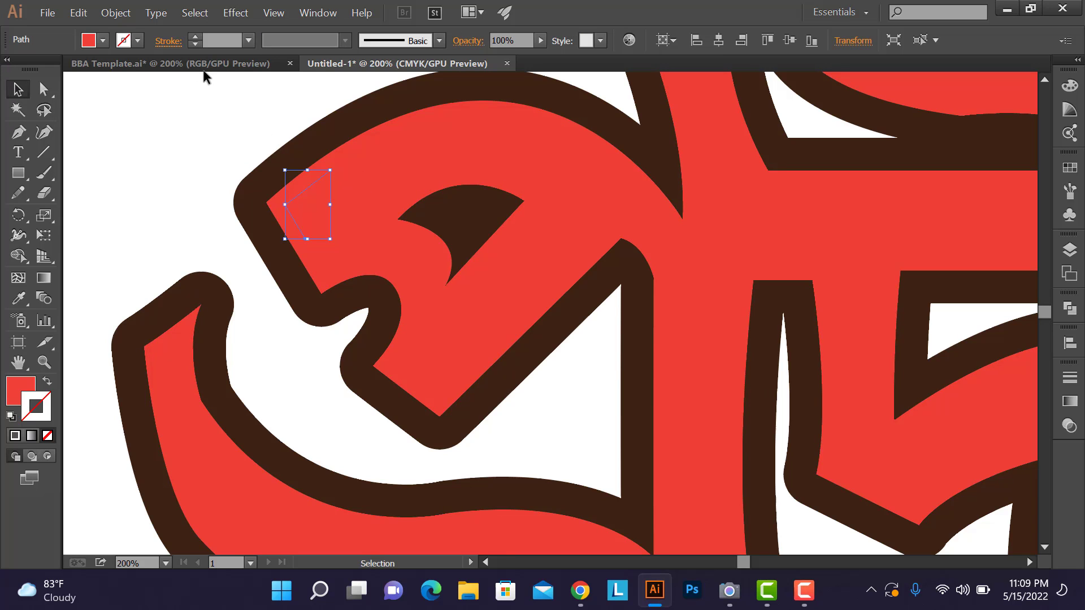
left_click(195, 36)
left_click(195, 36)
left_click(194, 37)
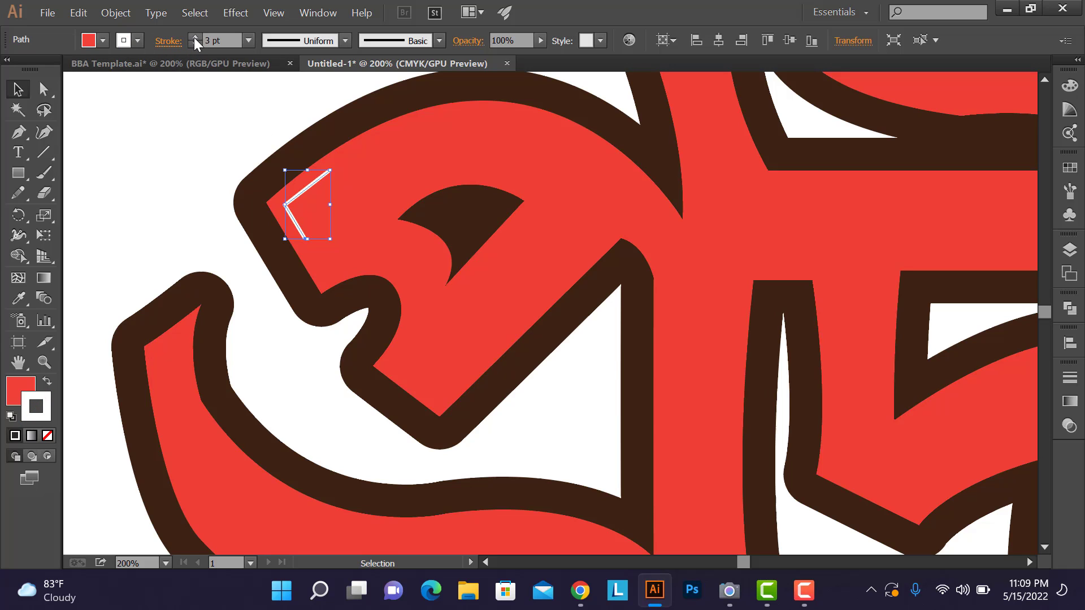
left_click(195, 37)
Step: Draw a curved white highlight with the Pen tool just inside the first letter's upper arch and end the path
left_click(18, 131)
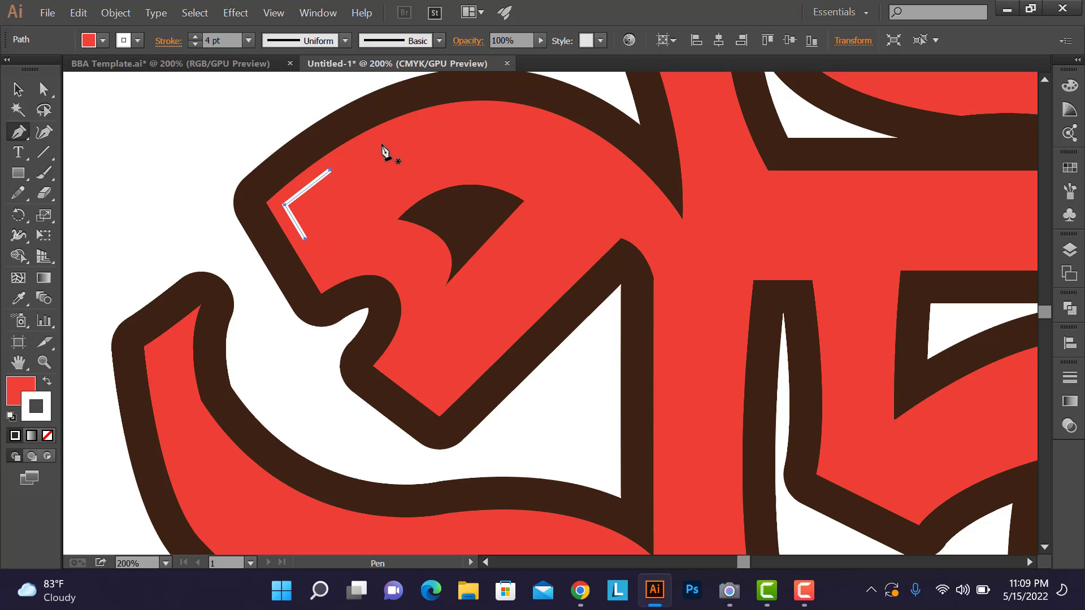
left_click(427, 123)
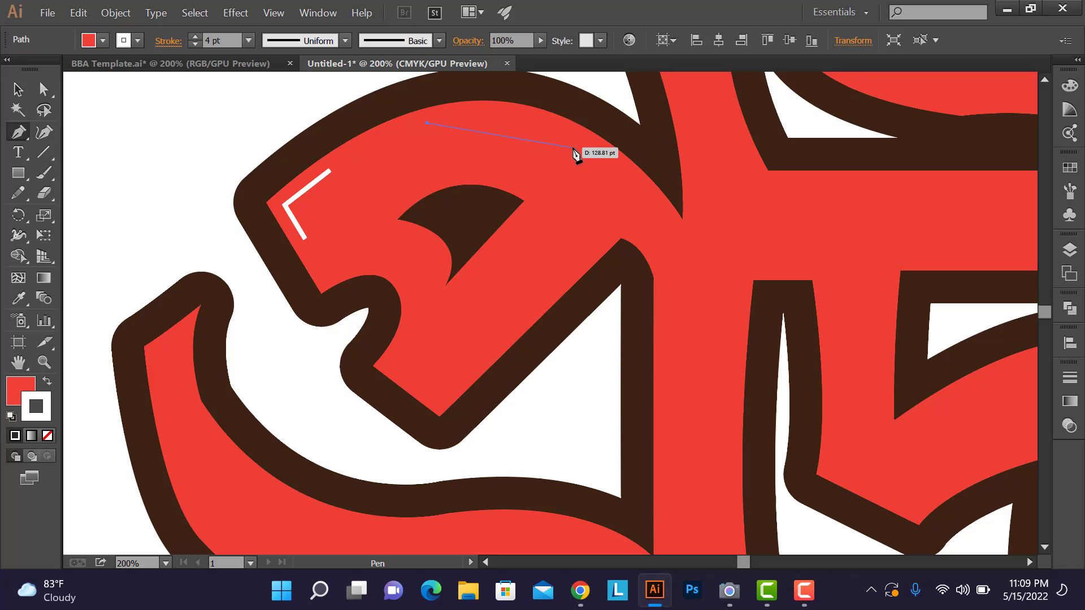
left_click_drag(628, 193, 629, 199)
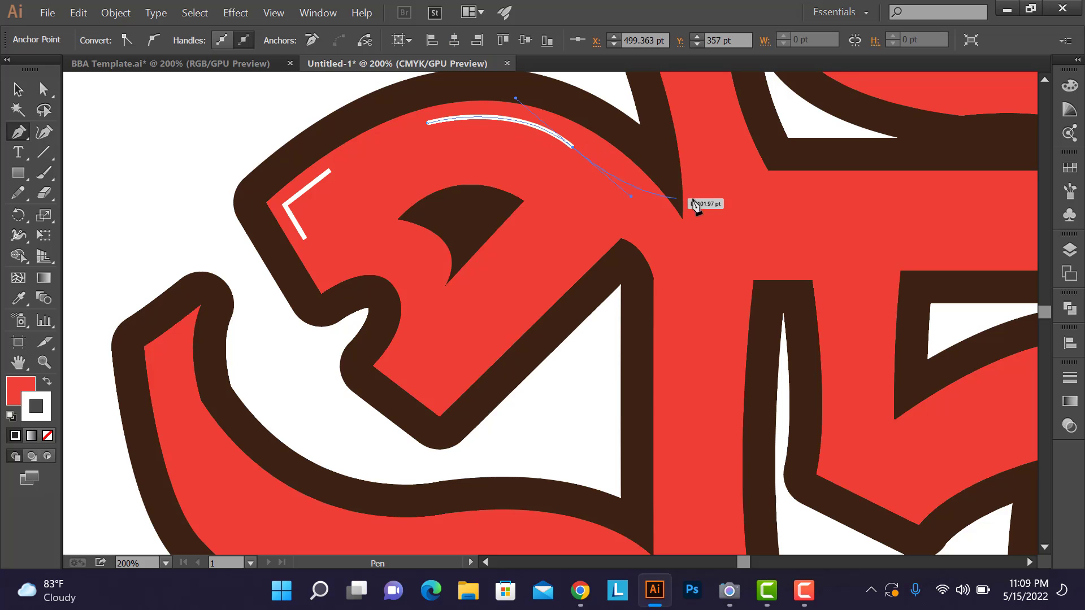
left_click(675, 256, "ctrl")
left_click(258, 127)
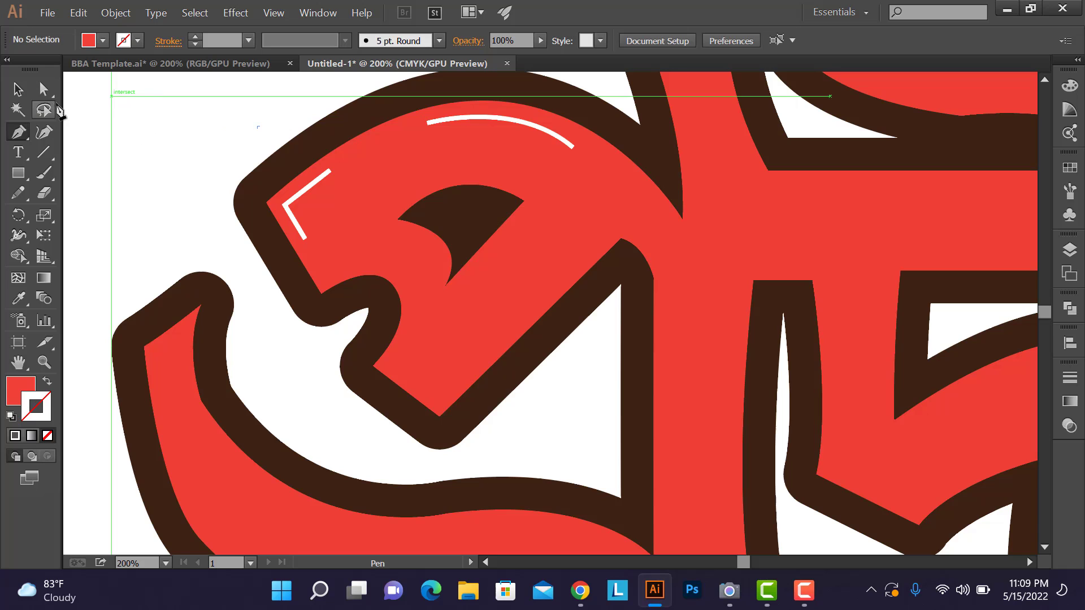
left_click(99, 124, "ctrl")
Step: Draw an open V-shaped Pen path inside the pointed lower corner of the first letter's loop
scroll(262, 279, "down", 2)
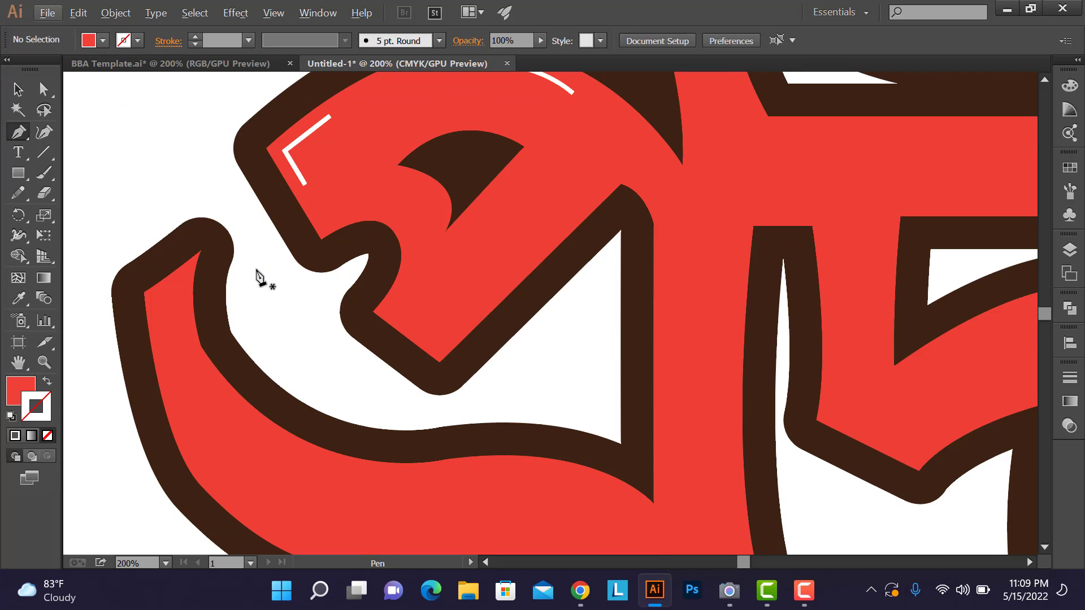
left_click(415, 326)
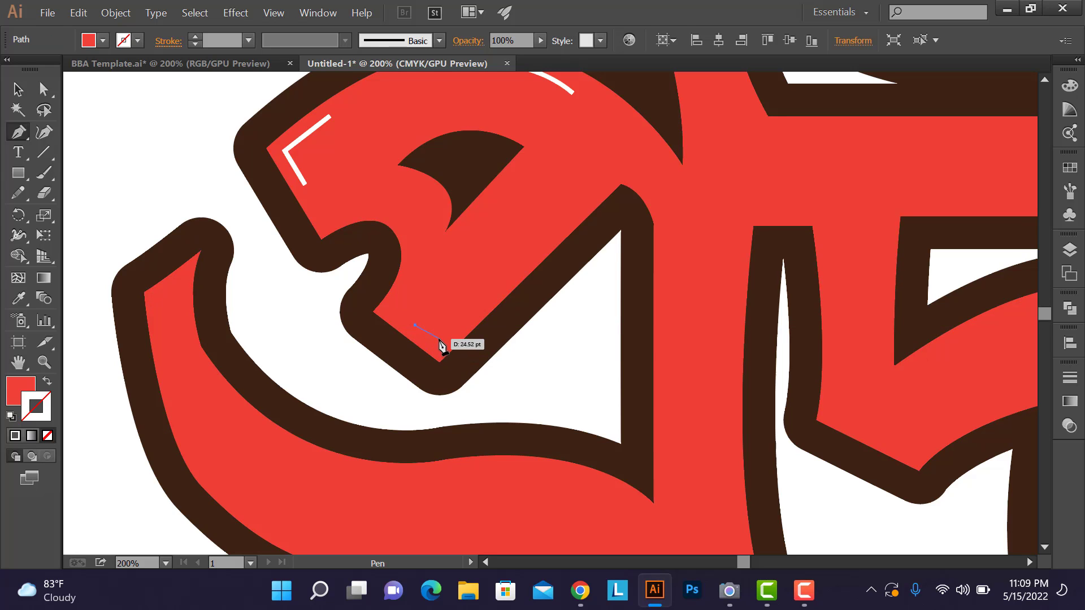
left_click(437, 343)
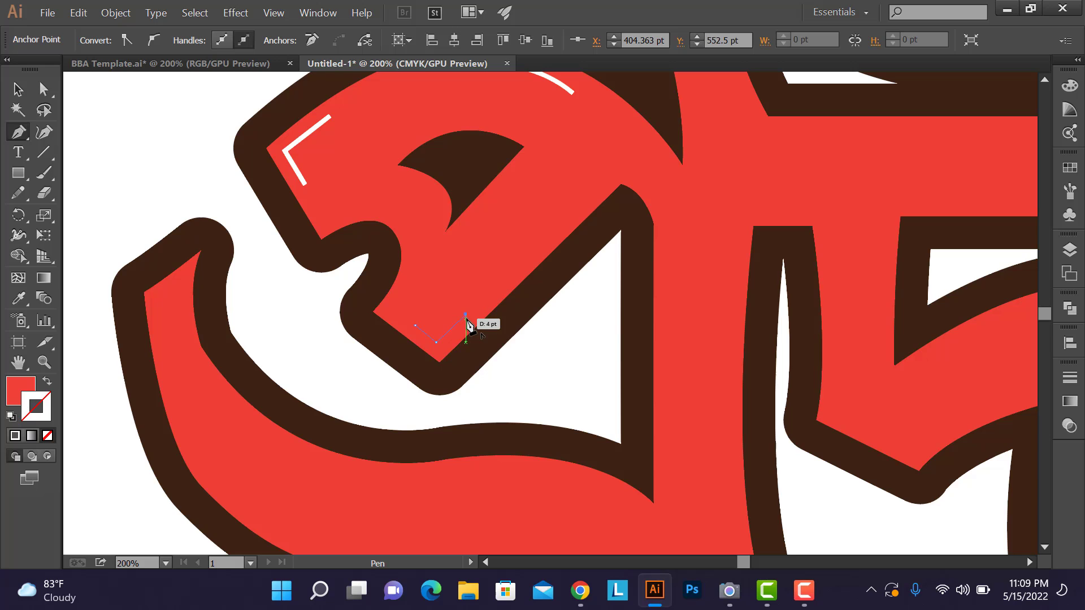
left_click(21, 91)
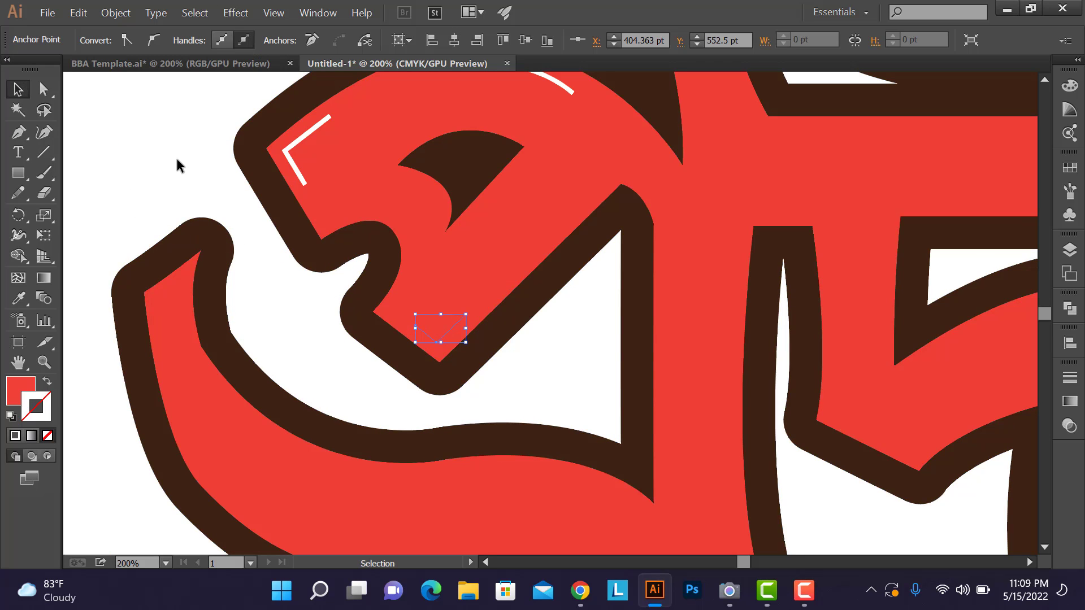
left_click(532, 355)
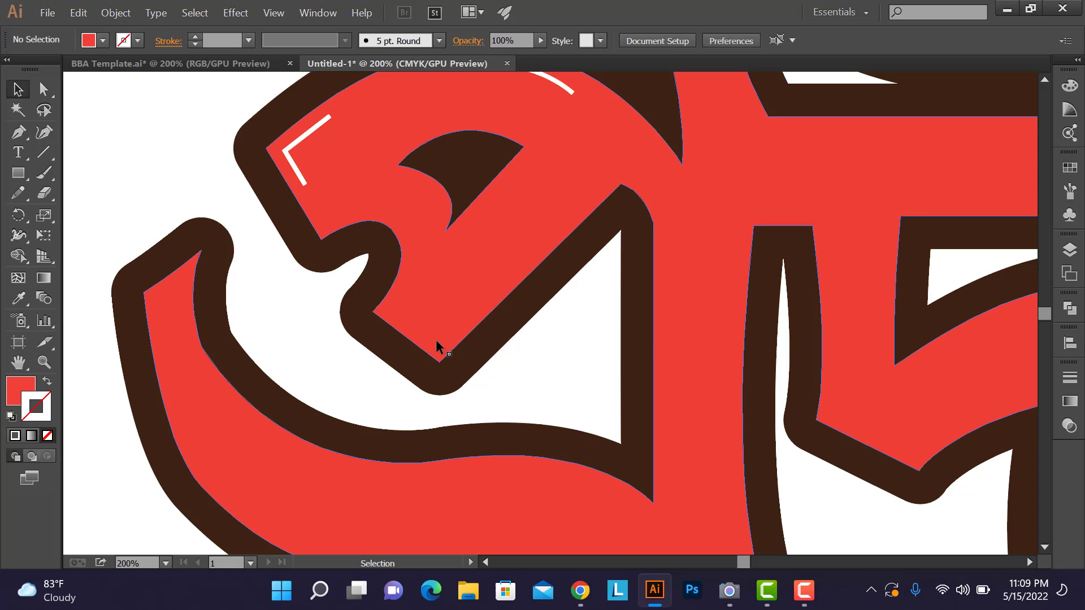
Step: Give the V-shaped path in the loop's lower corner a 3 pt white stroke
left_click(437, 342)
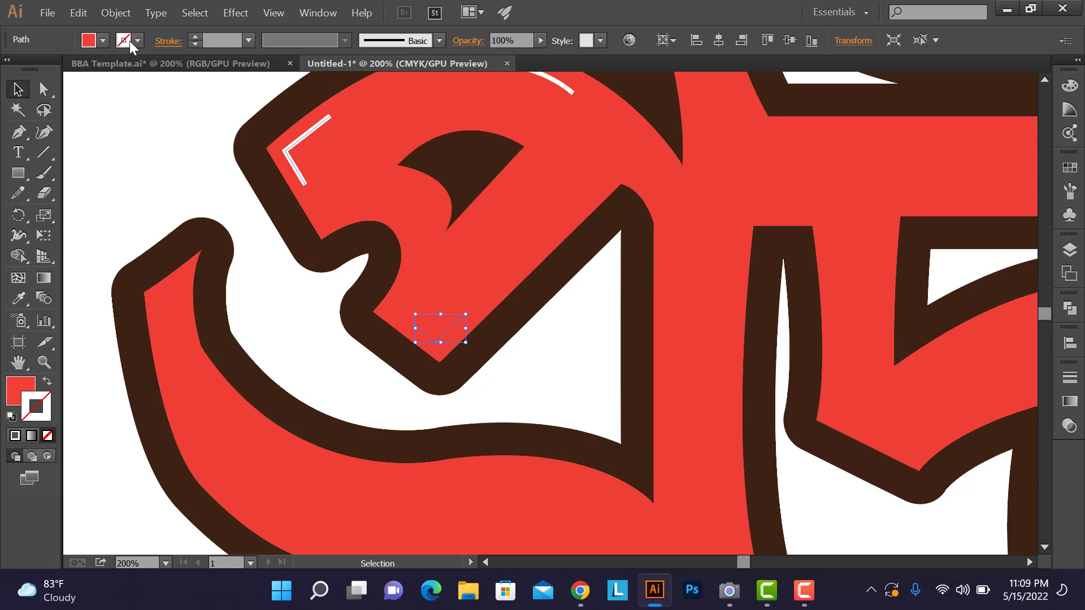
left_click(195, 36)
left_click(195, 36)
left_click(195, 36)
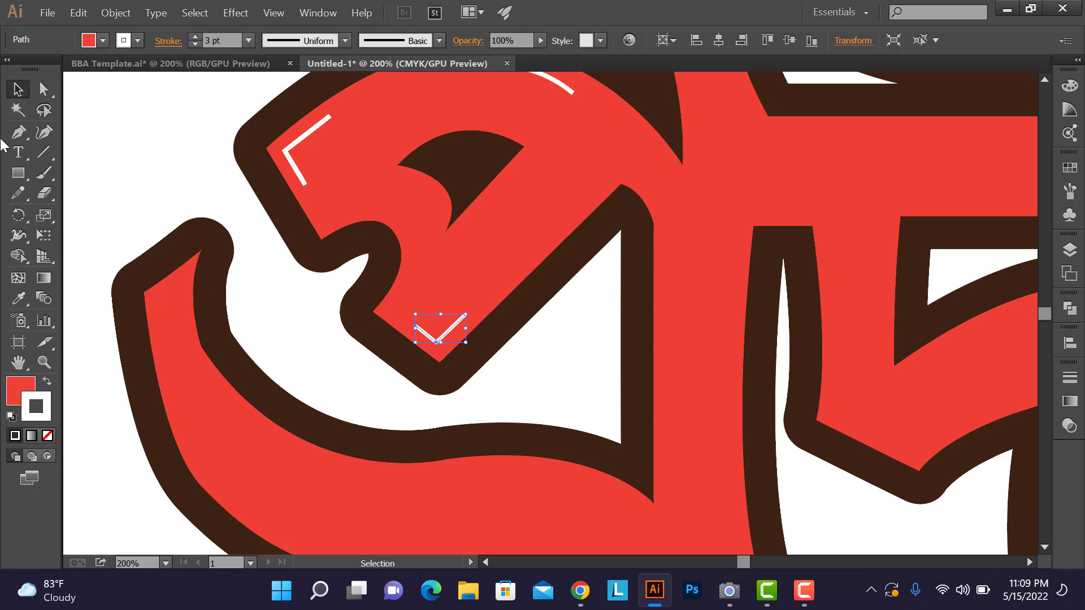
Step: Draw a curved white Pen highlight just inside the lower edge of the first letter's long sweeping tail
left_click(20, 133)
scroll(363, 359, "down", 3)
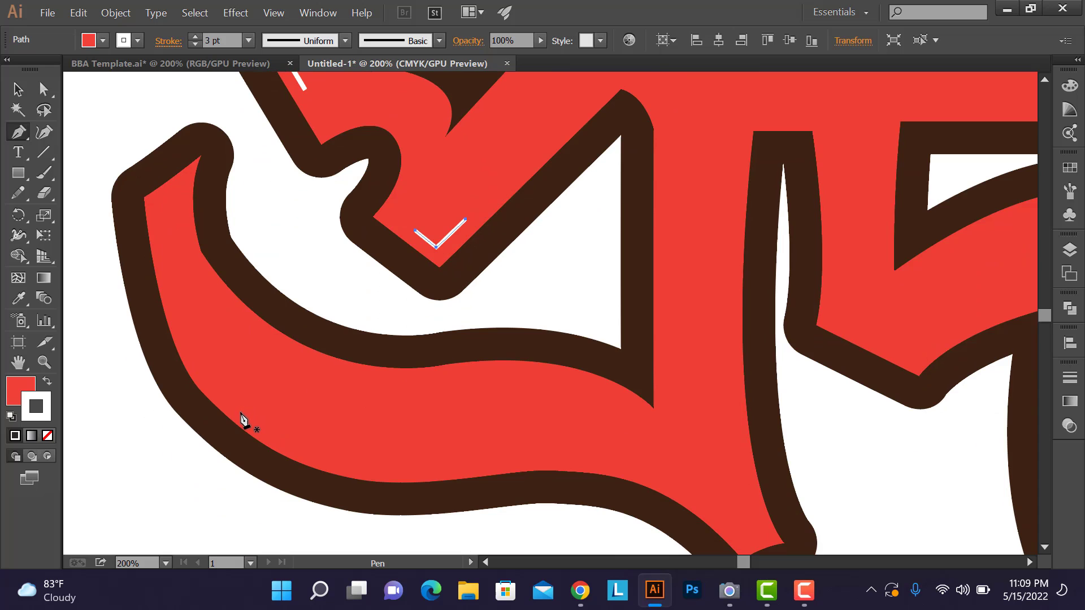
left_click(242, 412)
left_click(462, 479)
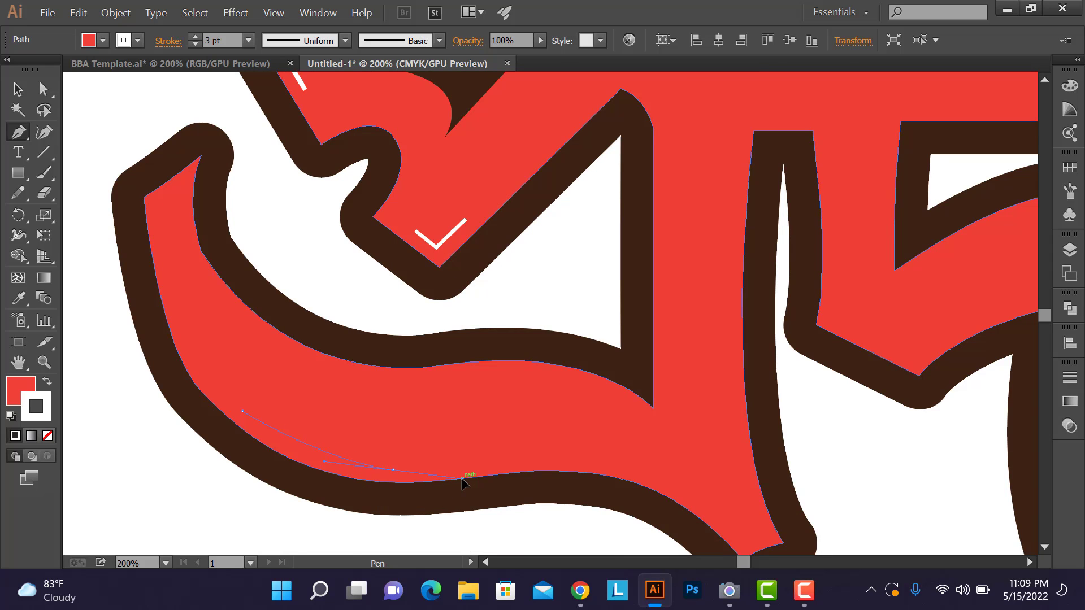
mouse_move(392, 469)
left_mouse_down()
mouse_move(588, 465)
mouse_move(445, 476)
mouse_move(466, 478)
left_mouse_up()
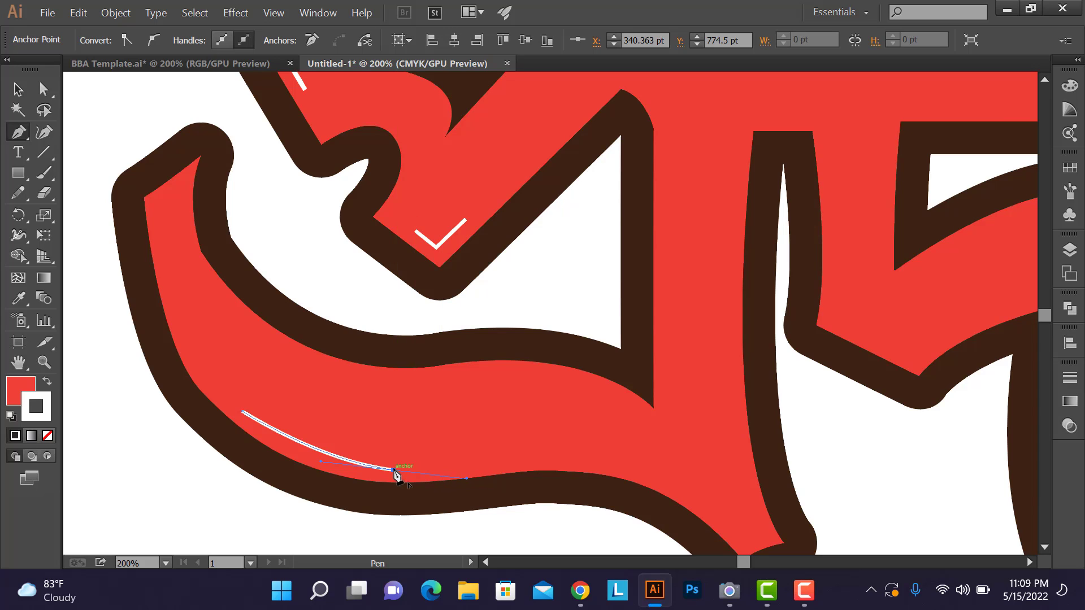
Step: Extend the tail highlight with a short, gently rising curved segment following the lower edge, and end the path
left_click_drag(394, 470, 365, 456)
scroll(407, 477, "up", 3)
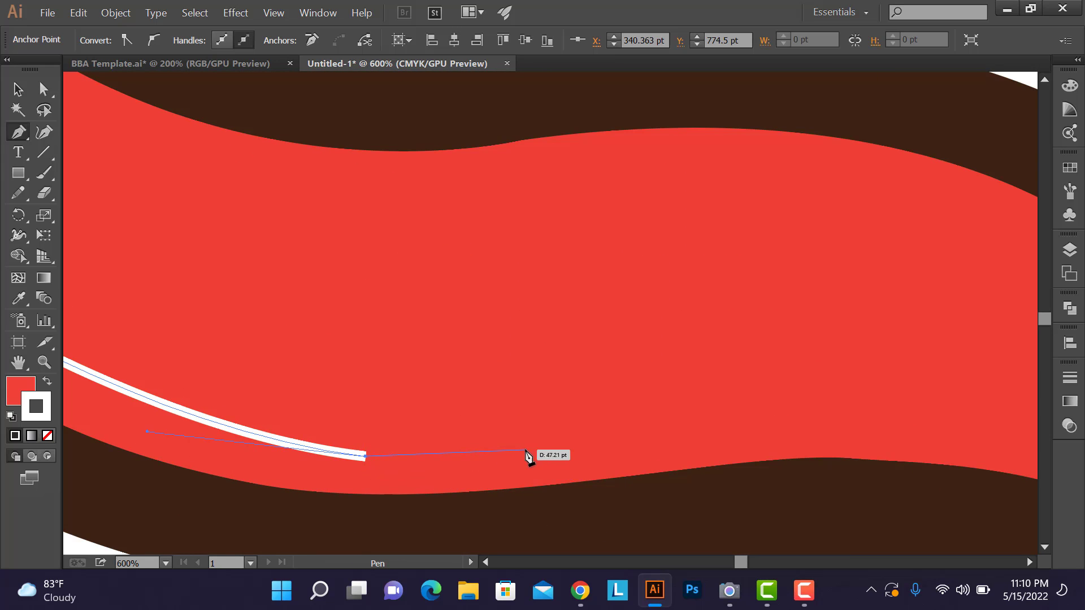
left_click_drag(525, 450, 590, 436)
left_click_drag(655, 431, 655, 432)
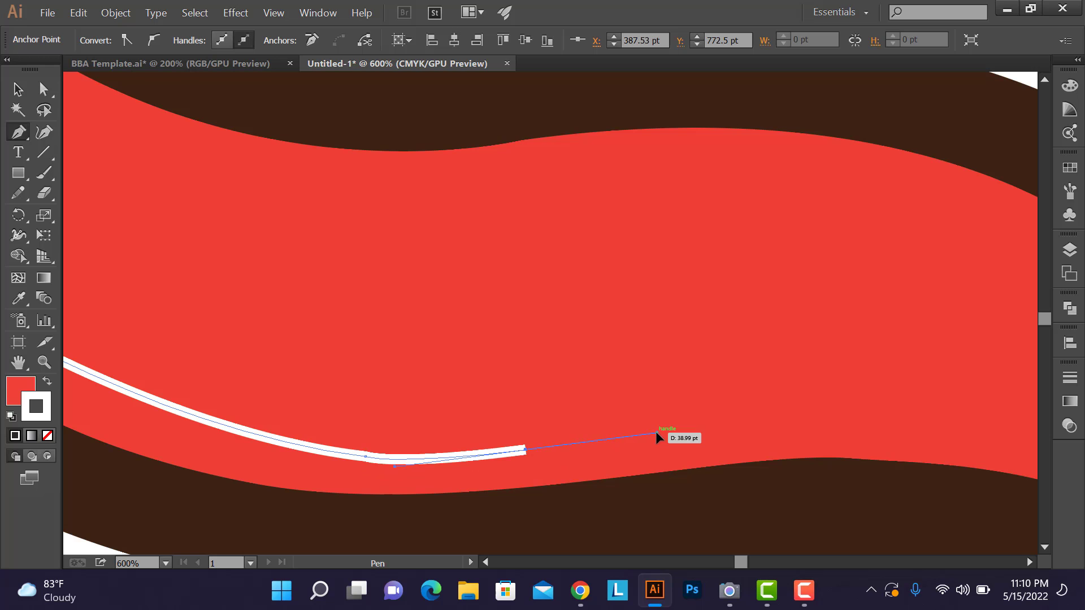
left_click(531, 415, "ctrl")
Step: Draw an open V-shaped Pen path with one curved arm inside the pointed upper tip of the first letter's stem
scroll(531, 415, "down", 3)
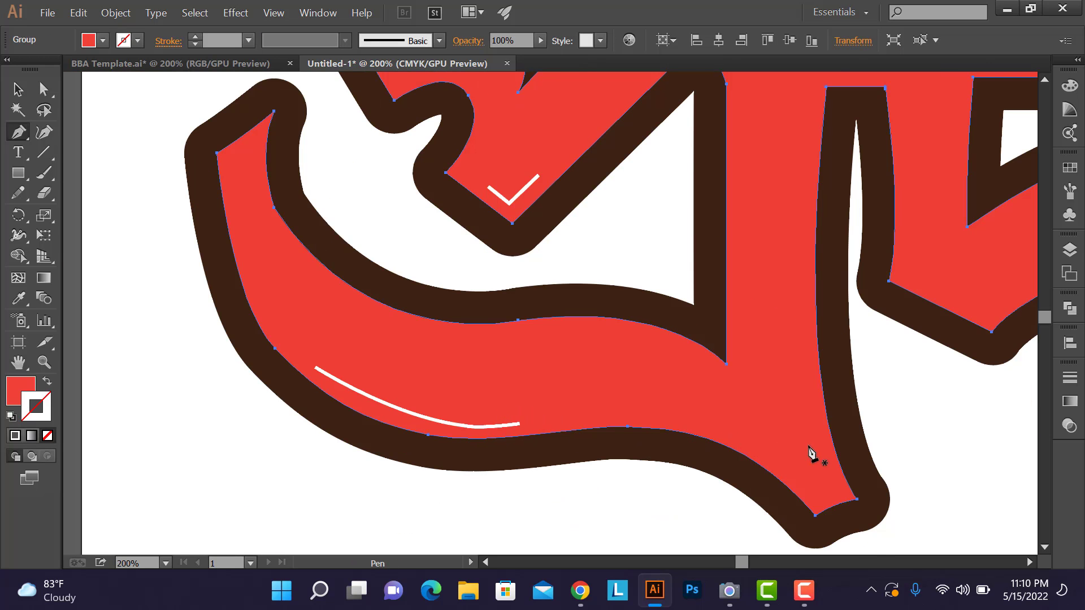
scroll(824, 412, "up", 3)
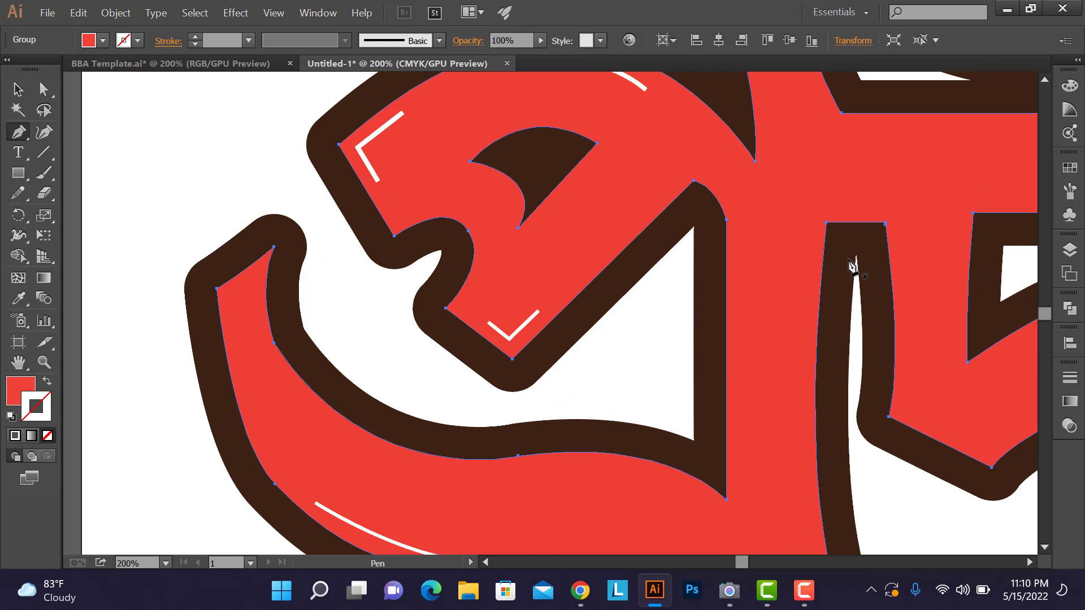
scroll(852, 265, "down", 2)
left_click_drag(865, 273, 629, 259)
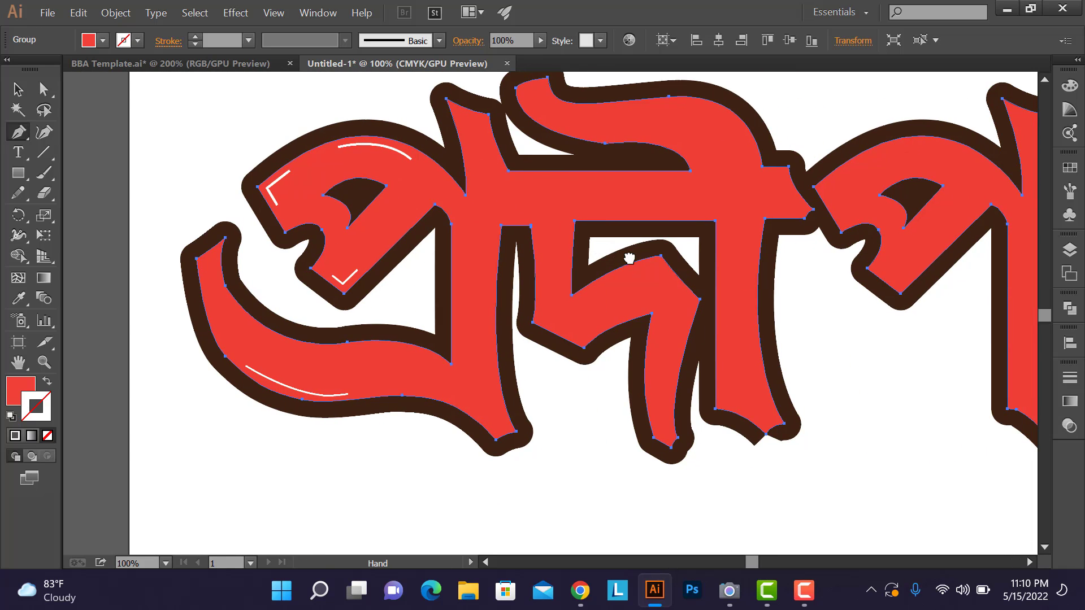
scroll(484, 179, "up", 4)
scroll(484, 179, "down", 3)
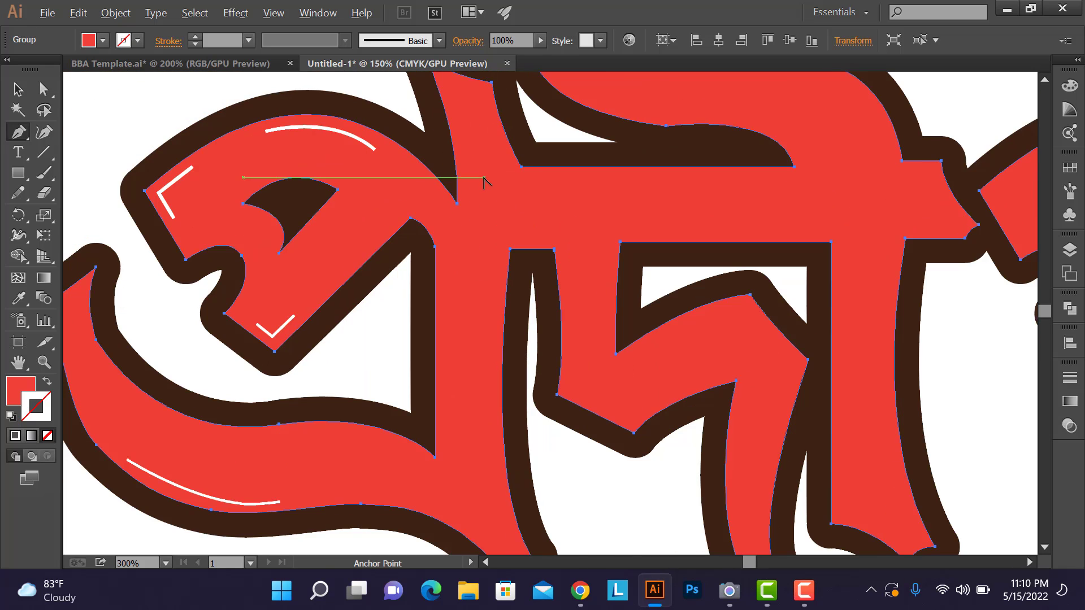
scroll(452, 96, "up", 4)
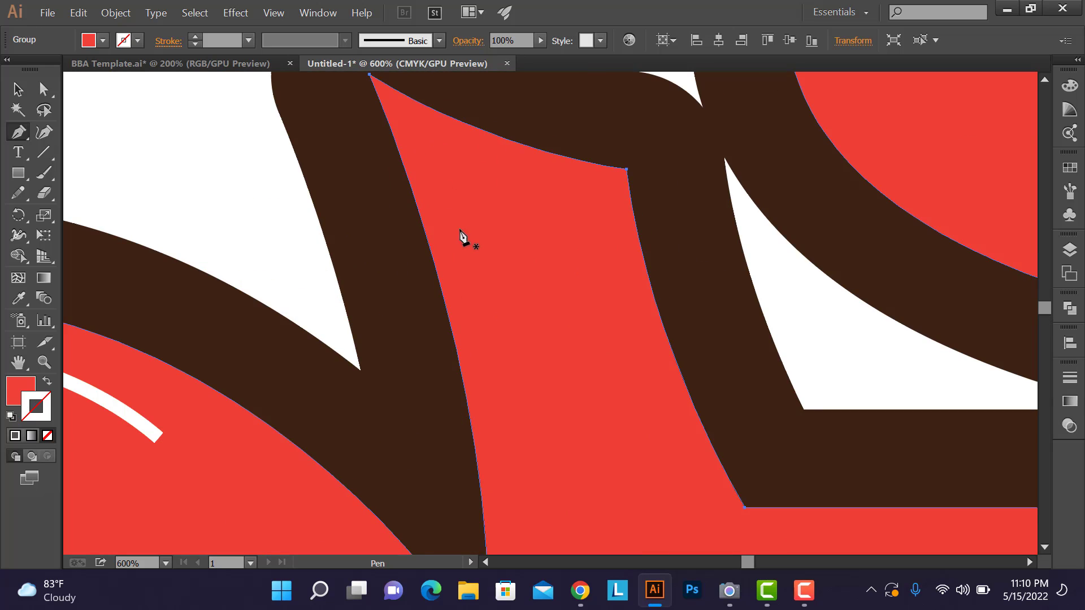
left_click(460, 229)
left_click(429, 144)
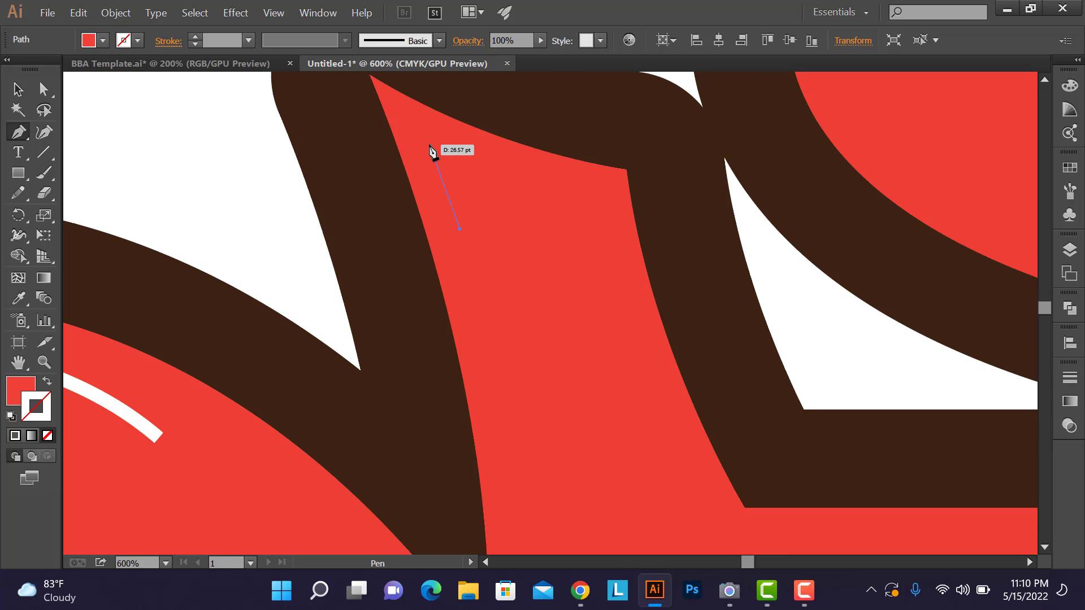
left_click_drag(428, 145, 540, 175)
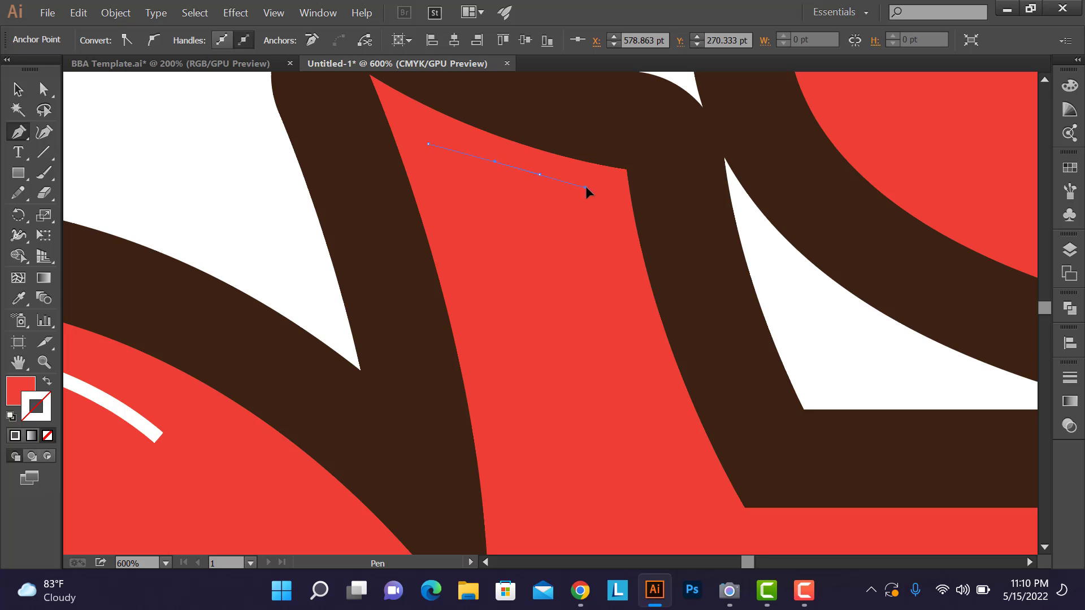
left_click_drag(609, 184, 609, 185)
key("ctrl")
left_click(245, 181, "ctrl")
Step: Give the V-shaped path in the stem's upper tip a 2 pt white stroke
left_click(17, 89)
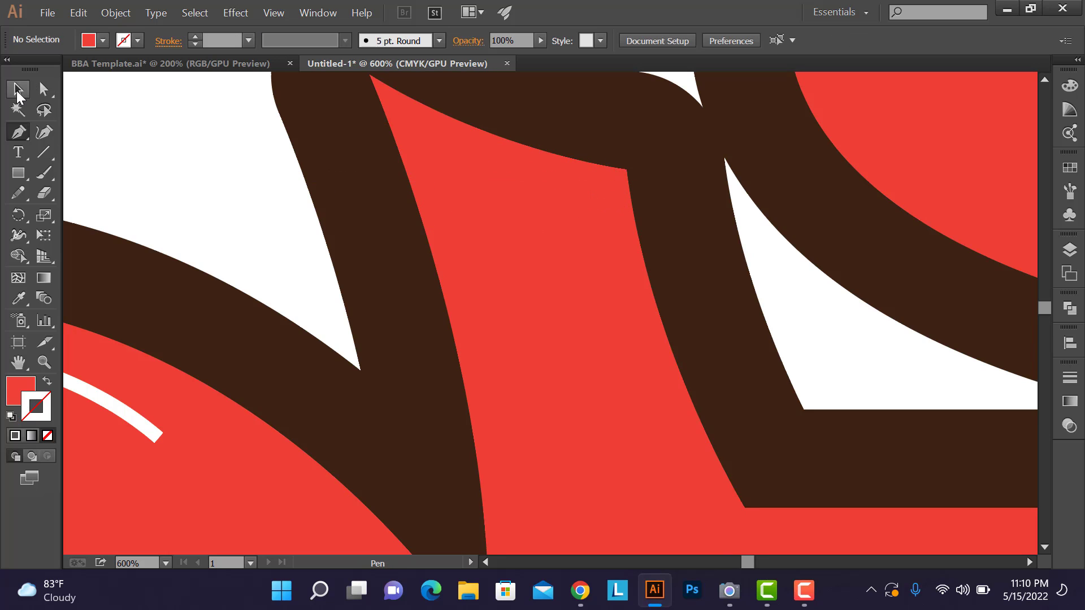
left_click_drag(444, 171, 382, 132)
left_click(194, 37)
left_click(194, 36)
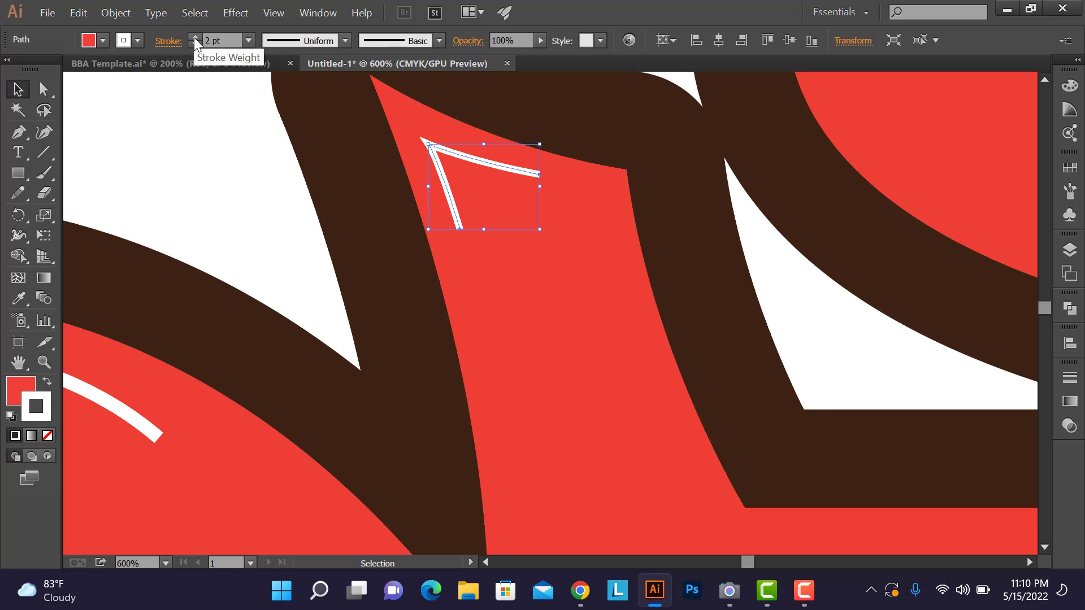
Step: Draw a curved 2 pt white Pen highlight inside the outer bend of the vowel sign above the second letter
scroll(406, 334, "down", 2)
scroll(457, 348, "down", 3)
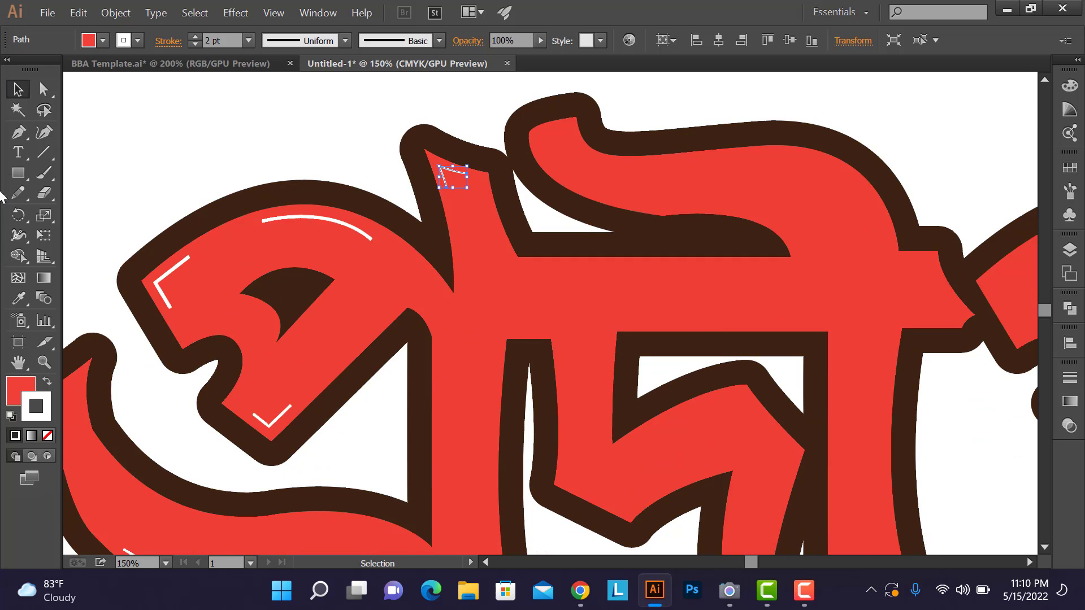
left_click(18, 134)
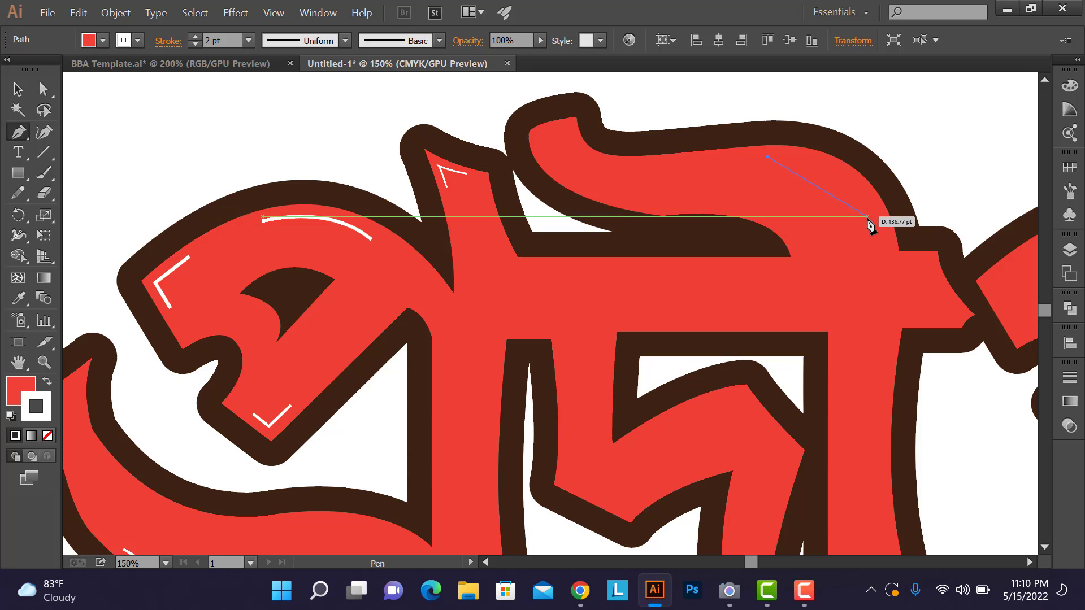
left_click_drag(868, 216, 879, 242)
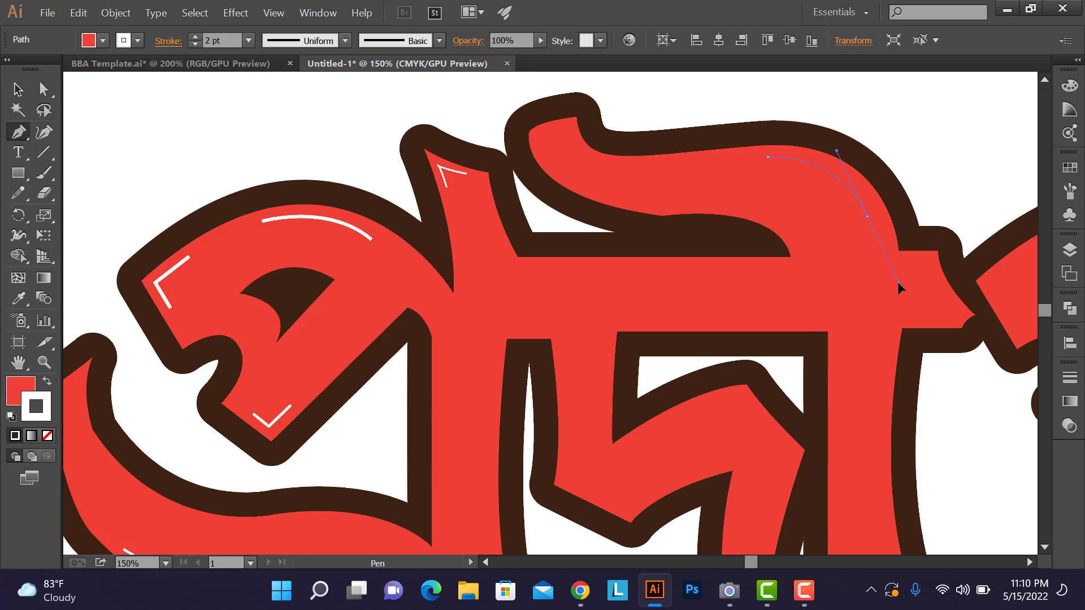
left_click_drag(897, 281, 893, 274)
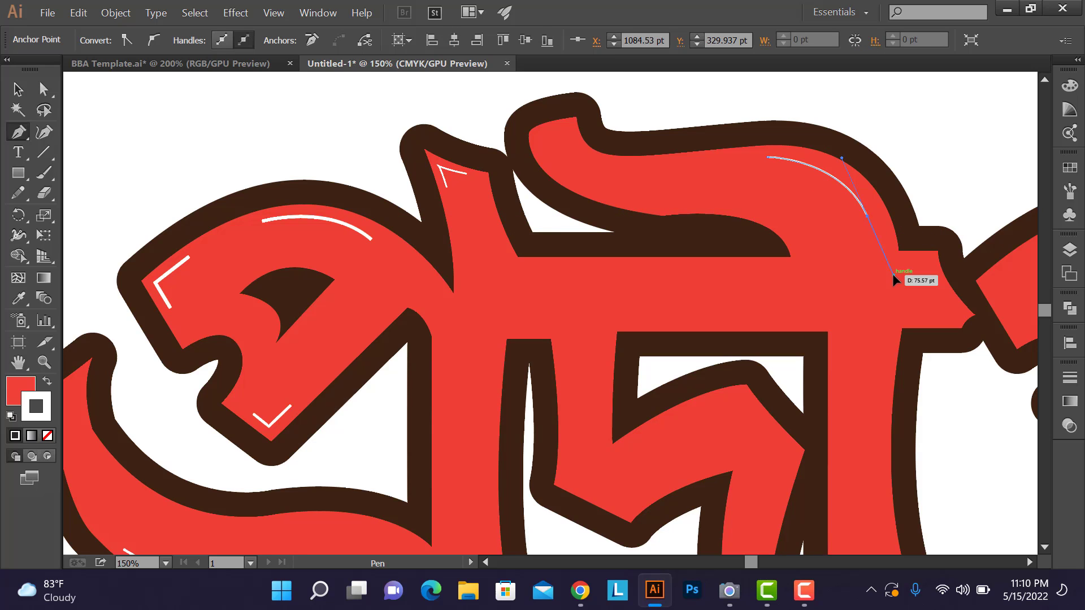
key("alt")
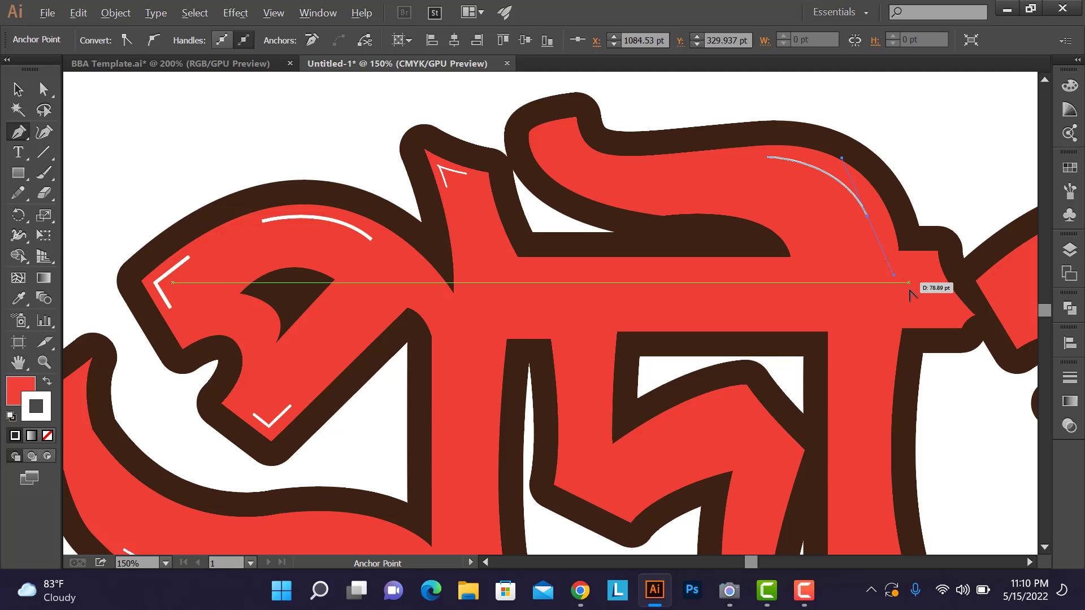
key("ctrl")
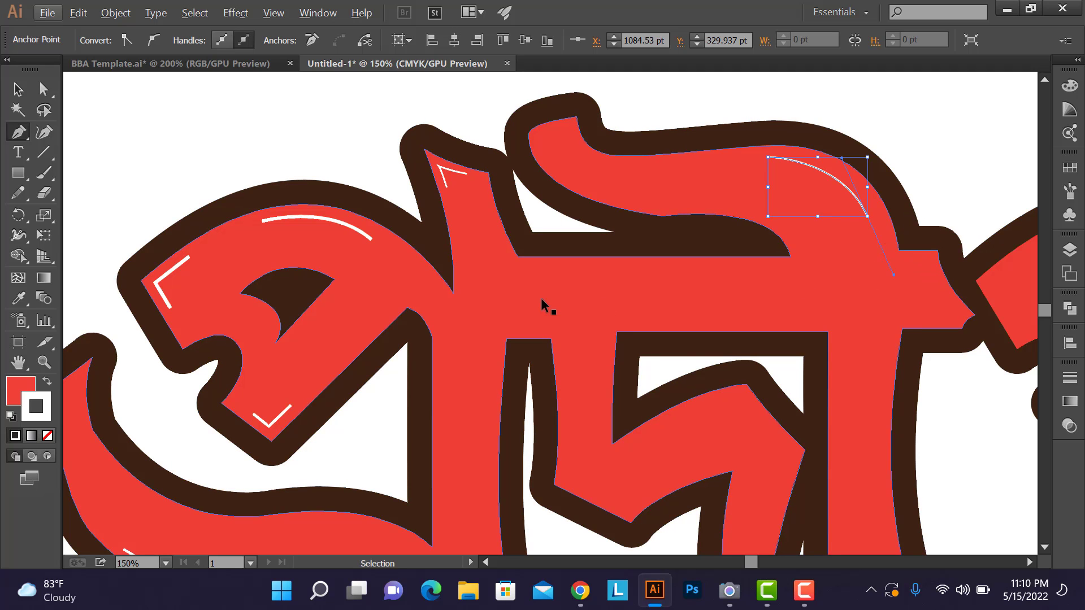
left_click(933, 189, "ctrl")
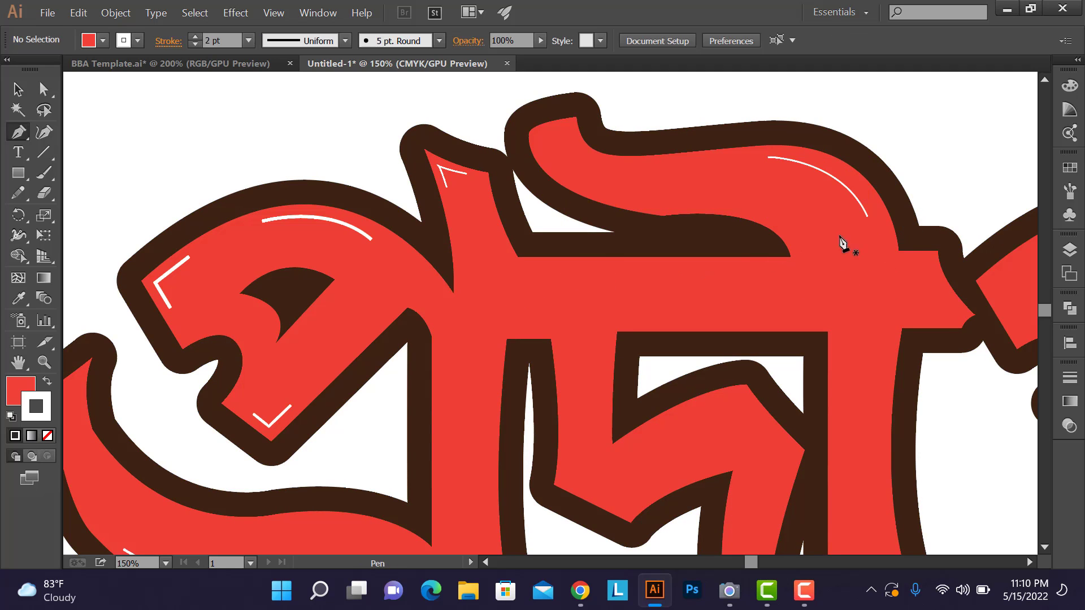
Step: Draw a small V-shaped 2 pt white Pen highlight in the pointed foot of the first letter's stem and end the path
scroll(535, 298, "down", 5)
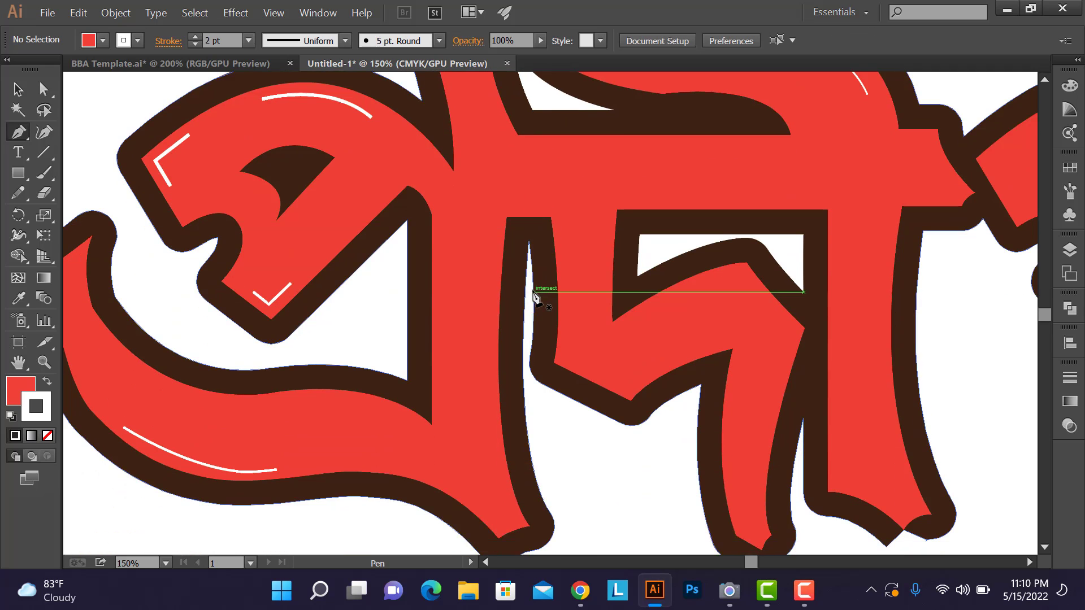
scroll(499, 461, "up", 4)
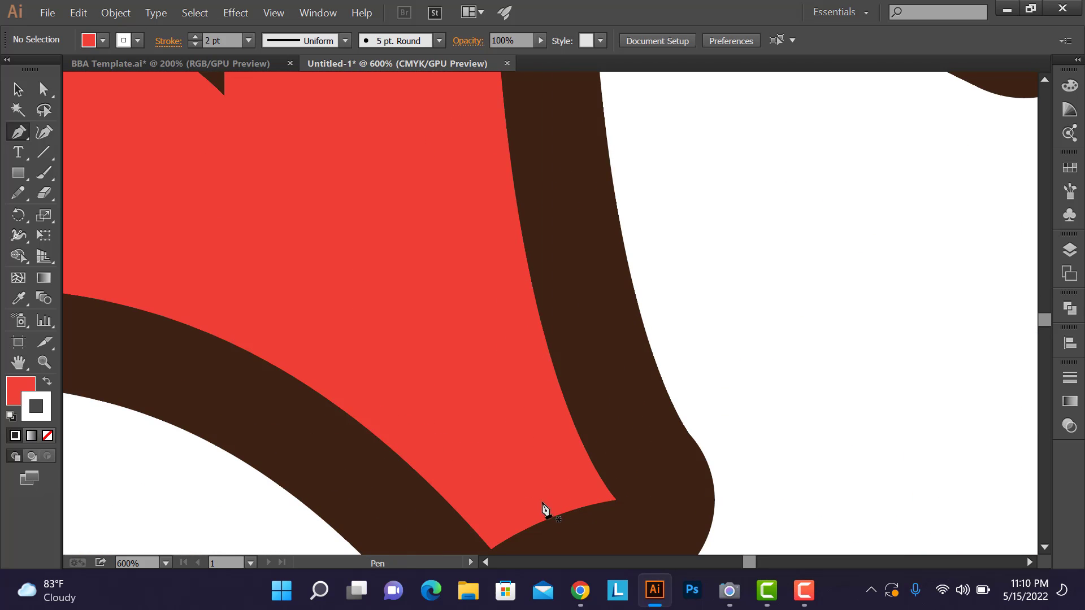
left_click(448, 471)
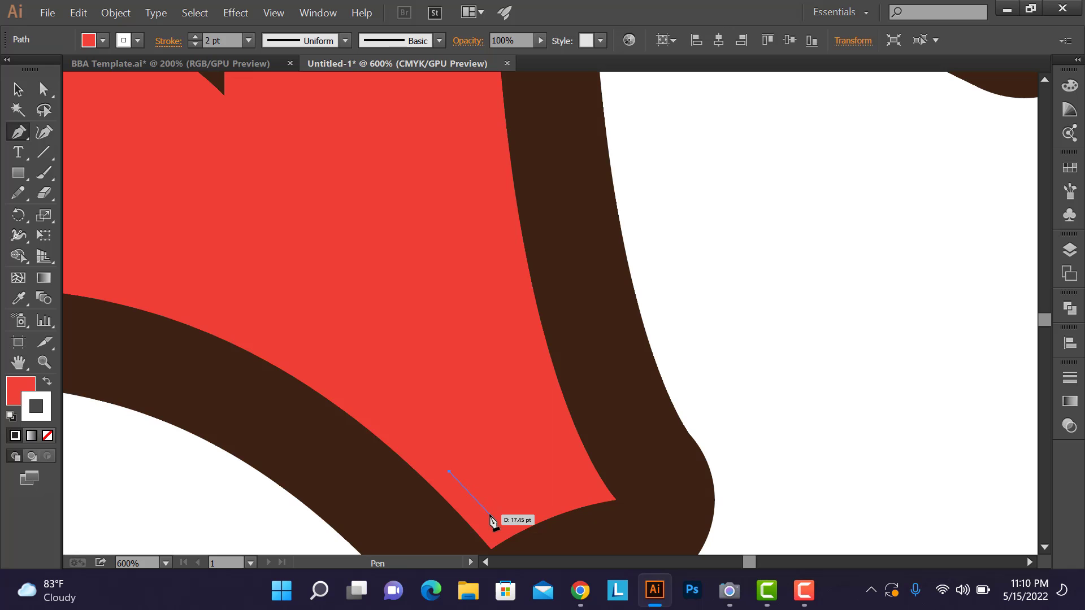
left_click(489, 515)
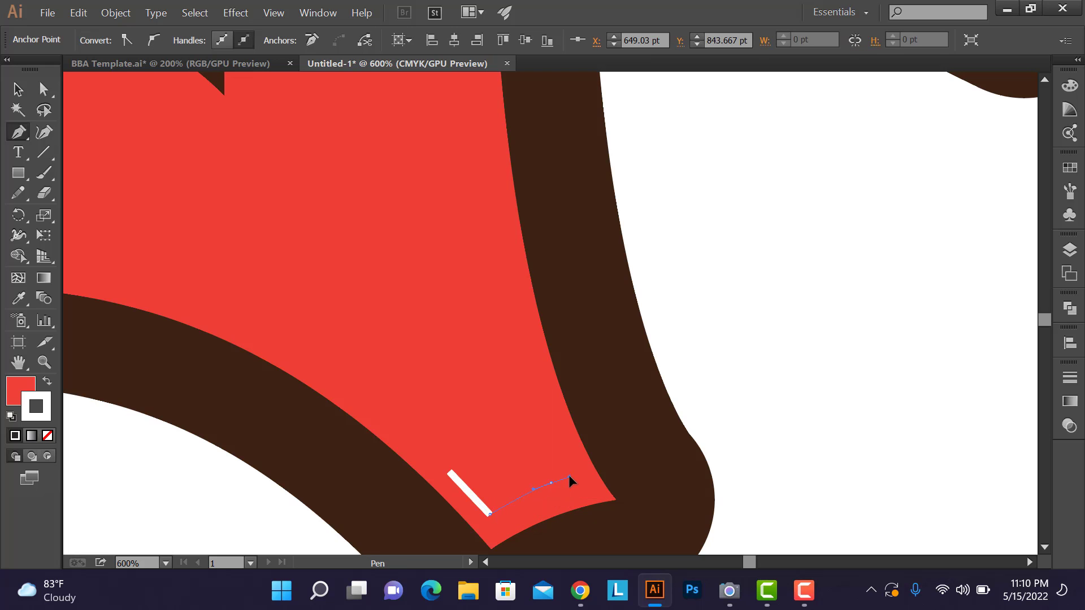
left_click(568, 474)
left_click(711, 410, "ctrl")
Step: Draw an angled 2 pt white Pen highlight around the corner where the first letter's upper stem meets the horizontal headline bar
scroll(487, 384, "down", 3)
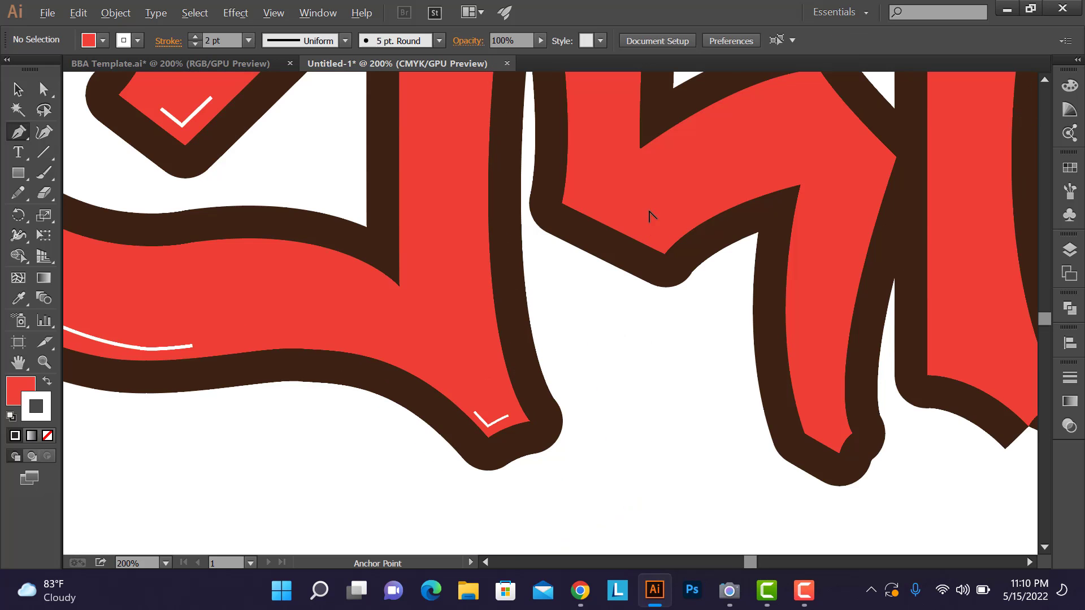
scroll(650, 217, "up", 2)
scroll(650, 212, "down", 5)
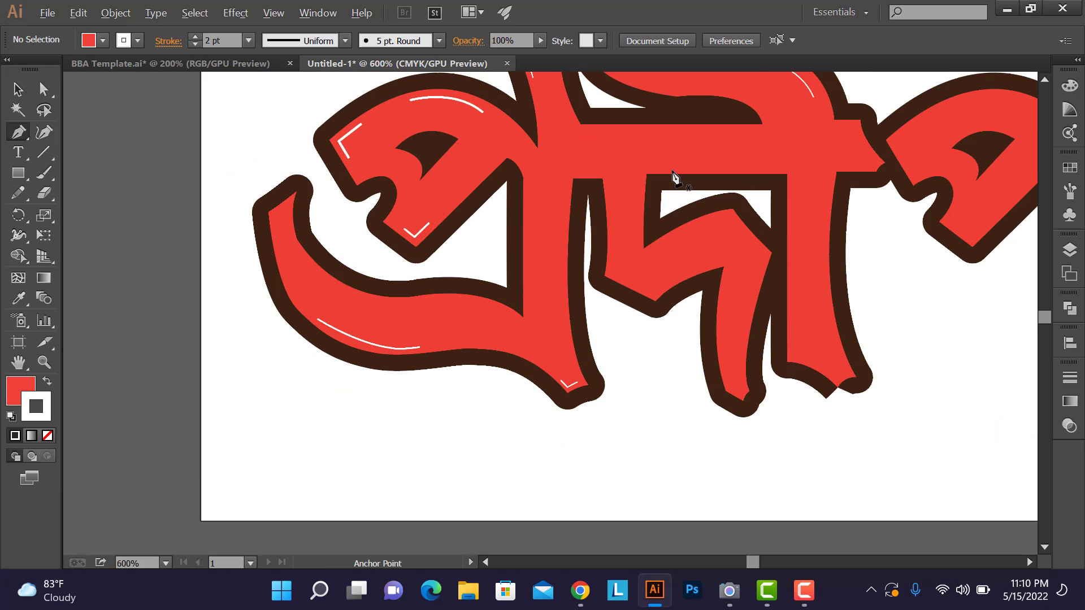
scroll(673, 177, "up", 2)
scroll(685, 182, "up", 3)
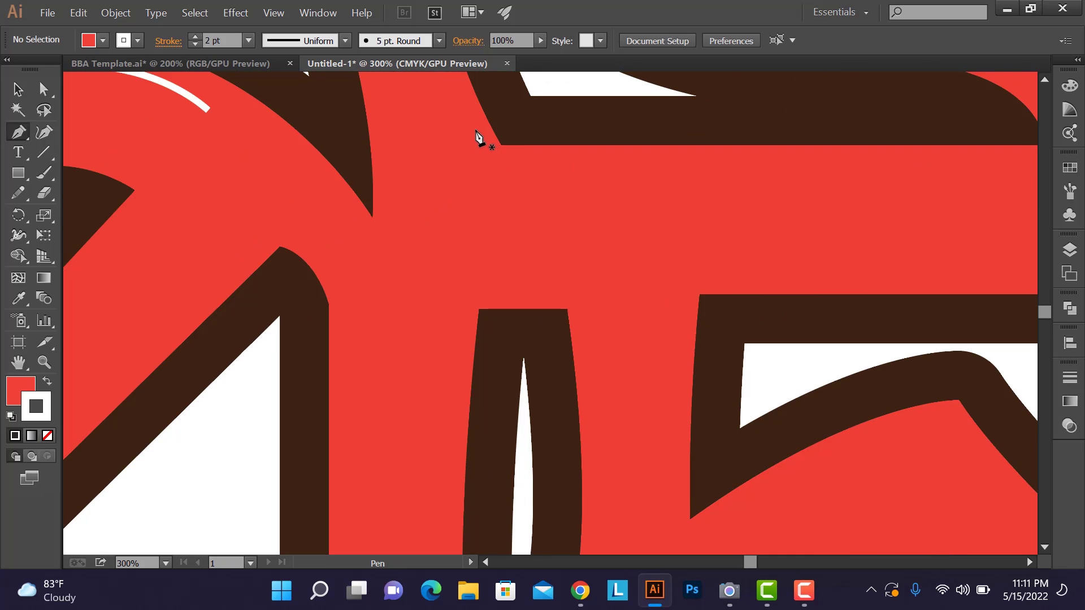
left_click(475, 129)
left_click(494, 168)
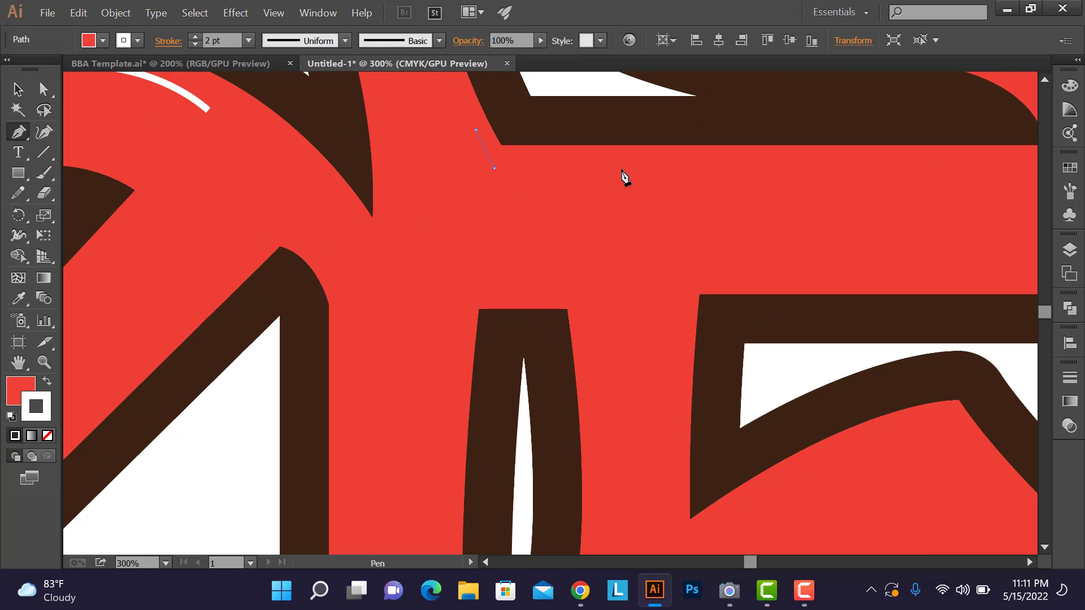
left_click(594, 167)
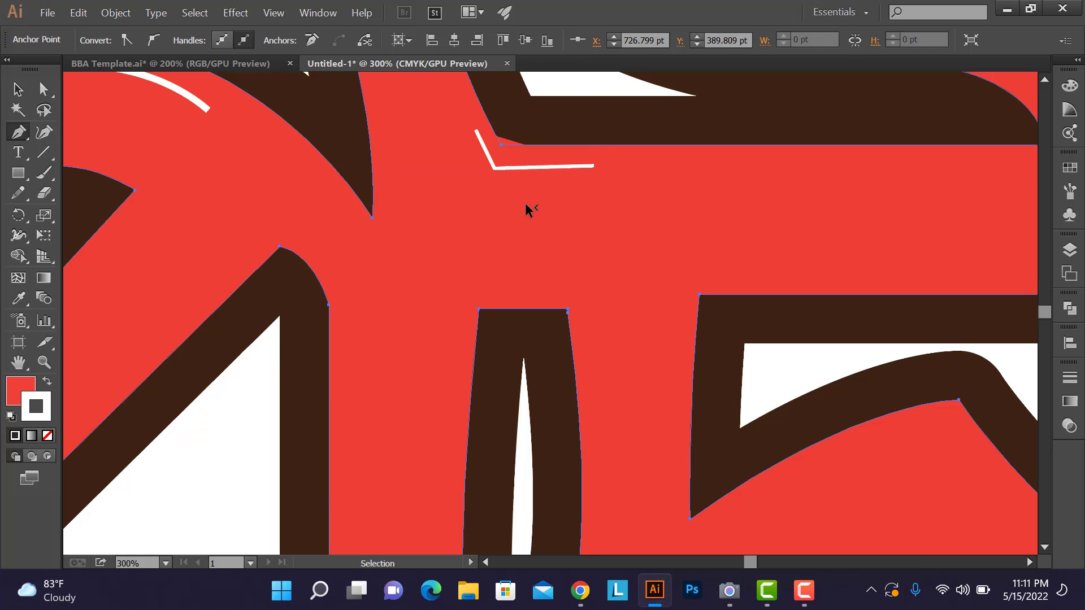
left_click(524, 202, "ctrl")
Step: Draw a nearly vertical Pen path about 110 pt long near the right edge of the first letter's lower stem, removing the extra segment
scroll(524, 202, "down", 3)
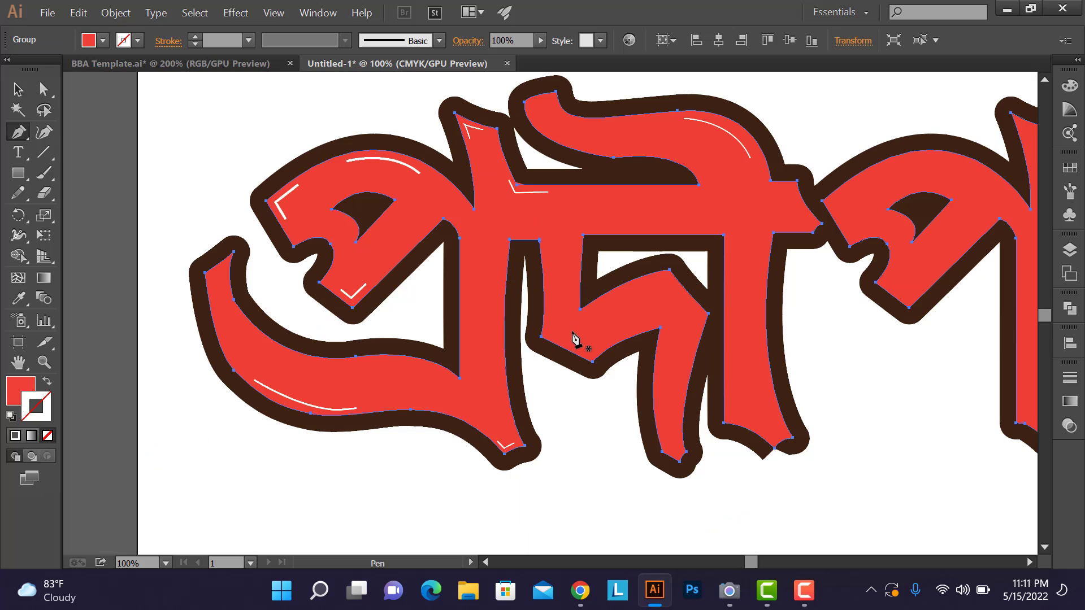
scroll(489, 333, "up", 4)
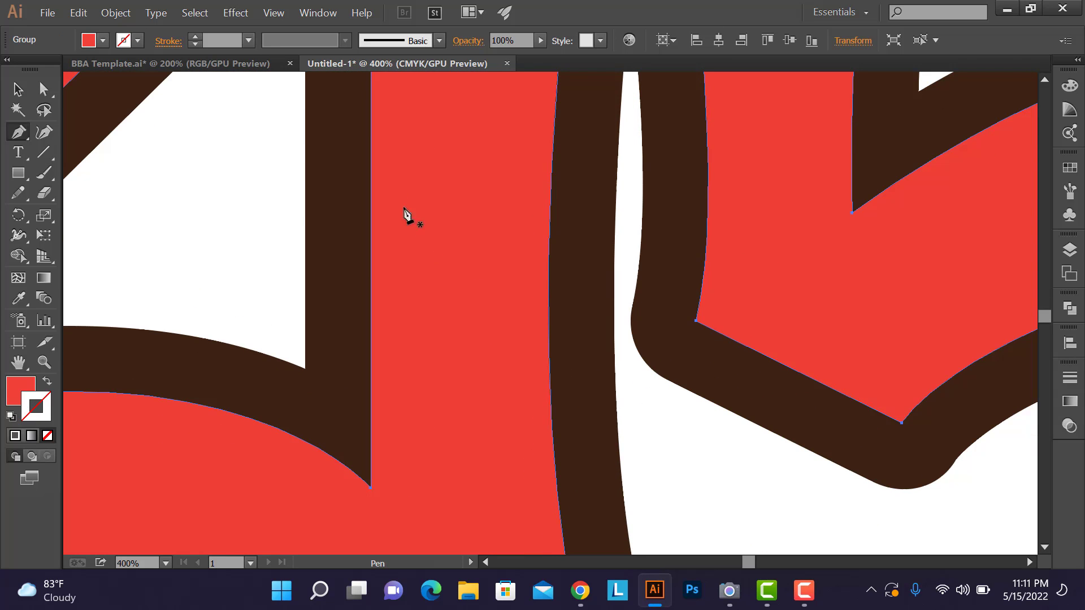
left_click(520, 188)
left_click(521, 422)
left_click(523, 431)
left_click(526, 437)
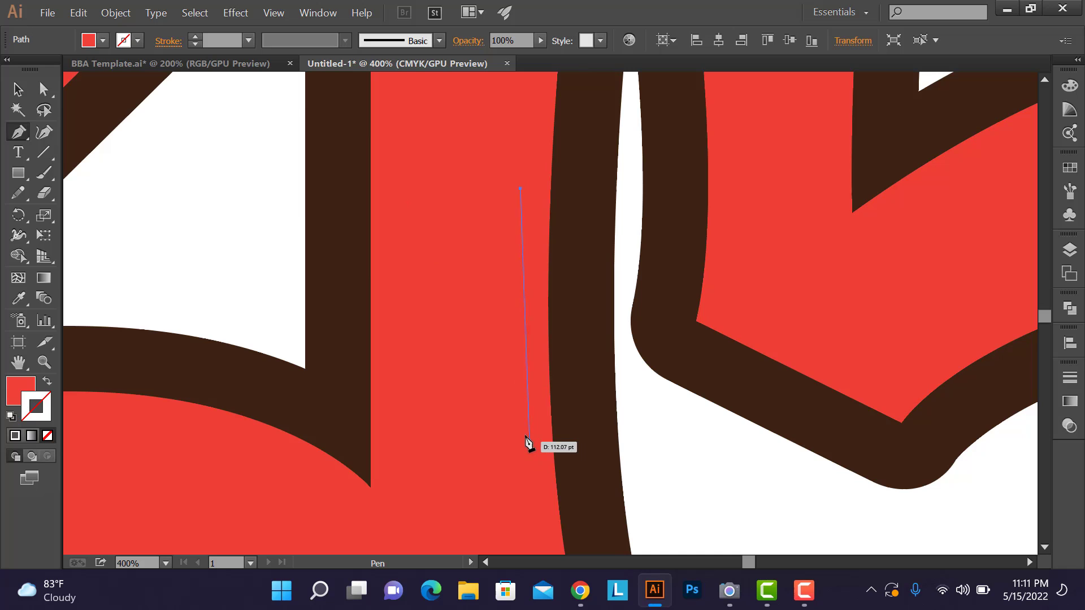
left_click(529, 508)
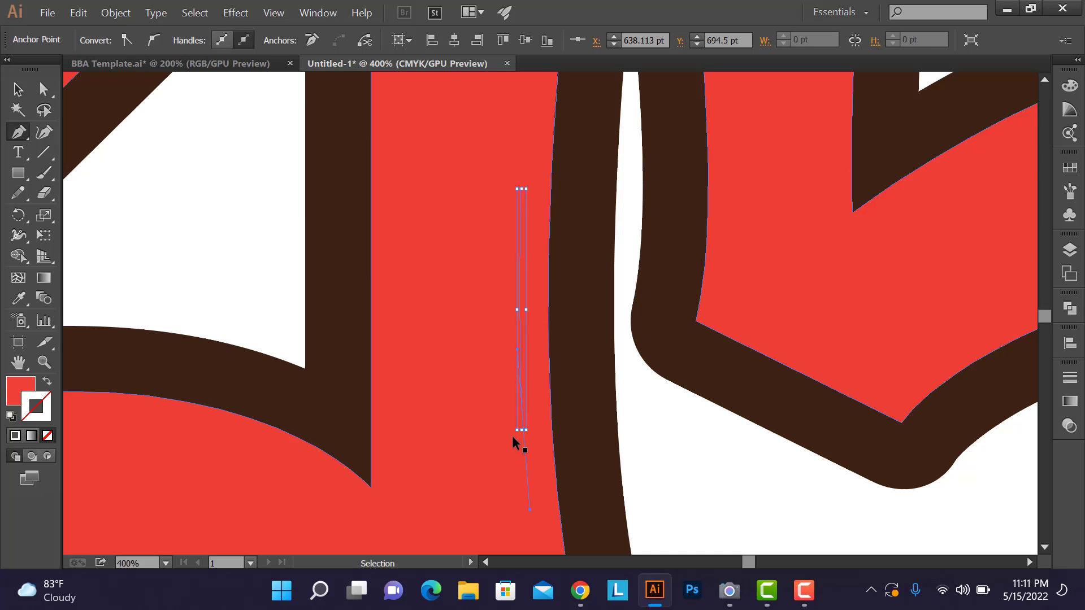
key("ctrl+z")
Step: Give the nearly vertical path in the first letter's stem a 2 pt white stroke
left_click(18, 88)
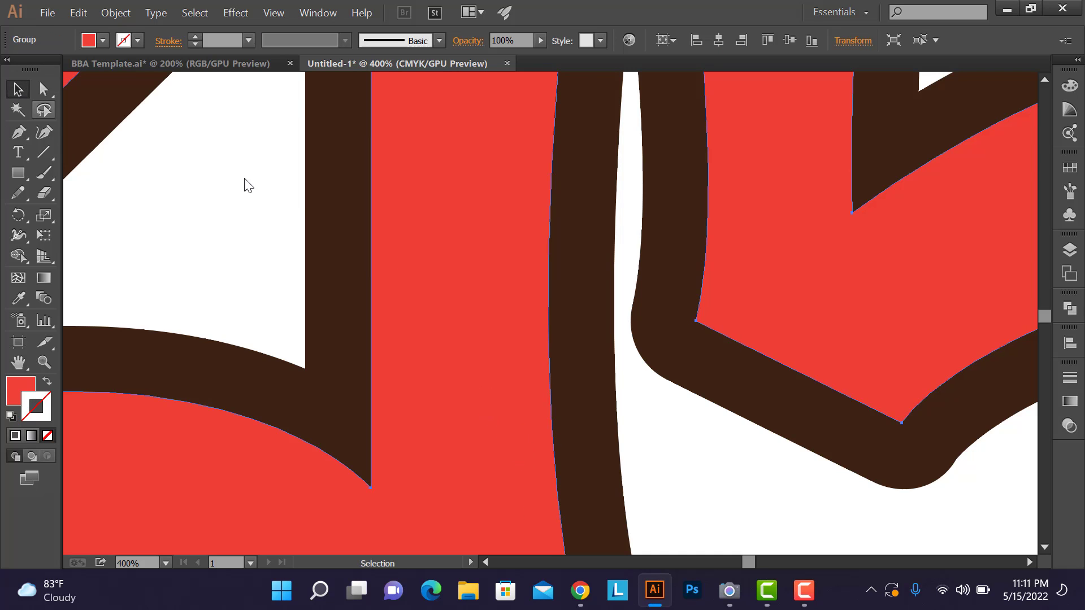
left_click(519, 323)
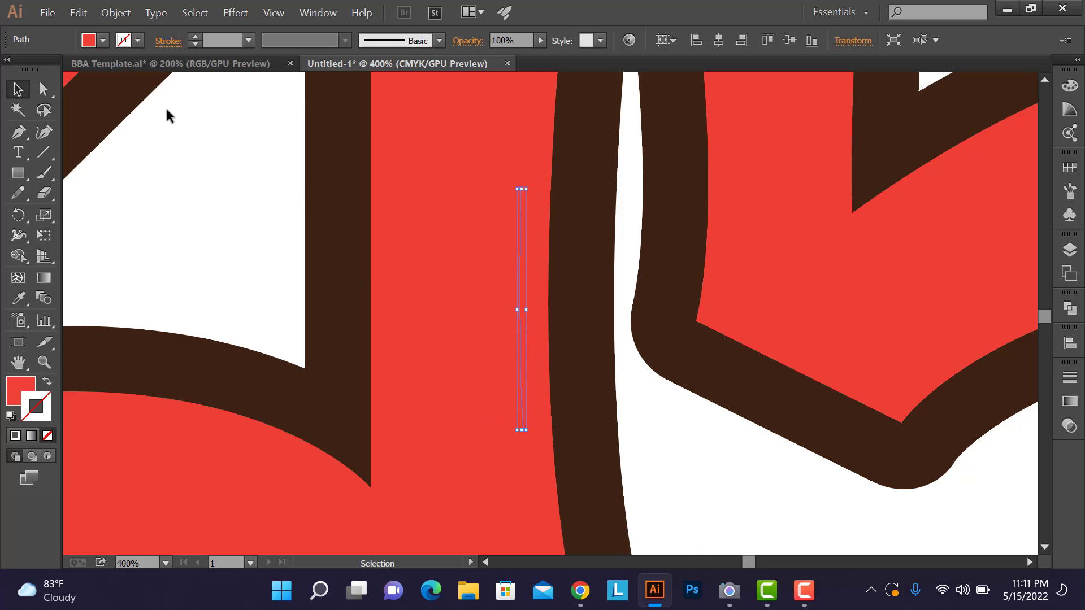
left_click(195, 36)
Step: Draw a slightly curved 2 pt white Pen highlight along the left edge of the second letter's upper part and end the path
scroll(307, 262, "down", 2)
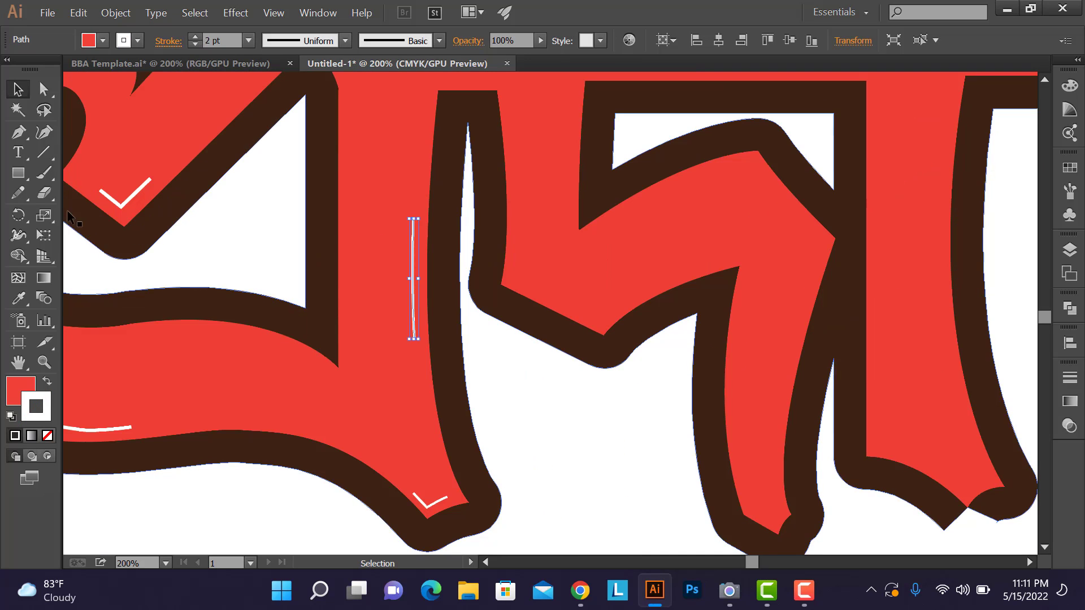
left_click(18, 136)
scroll(563, 271, "up", 1)
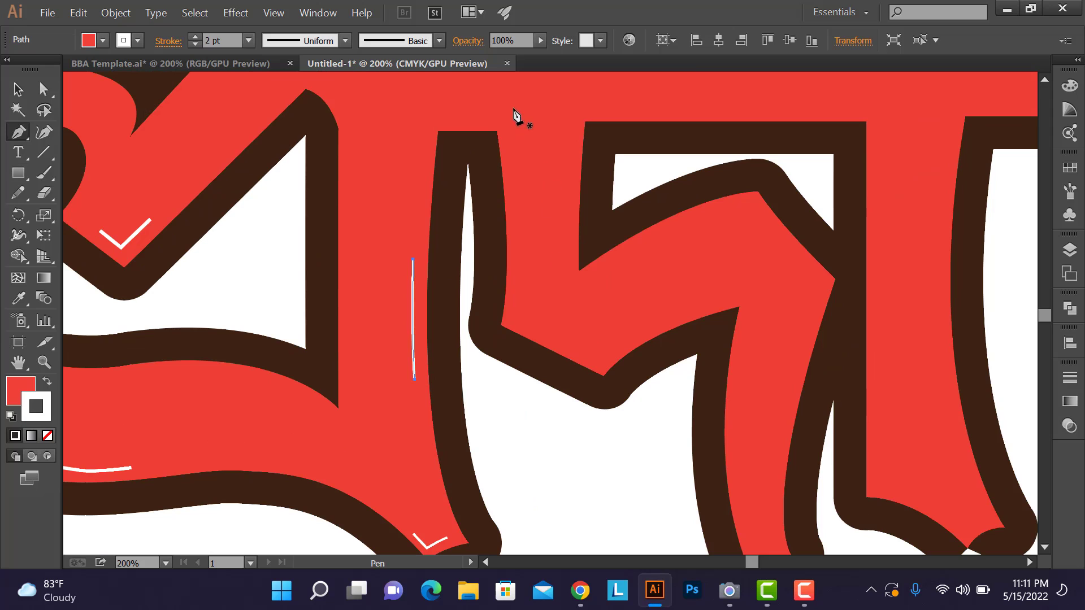
left_click(514, 161)
mouse_move(521, 291)
left_mouse_down()
mouse_move(512, 333)
mouse_move(542, 331)
mouse_move(565, 344)
left_mouse_up()
left_click(605, 364, "ctrl")
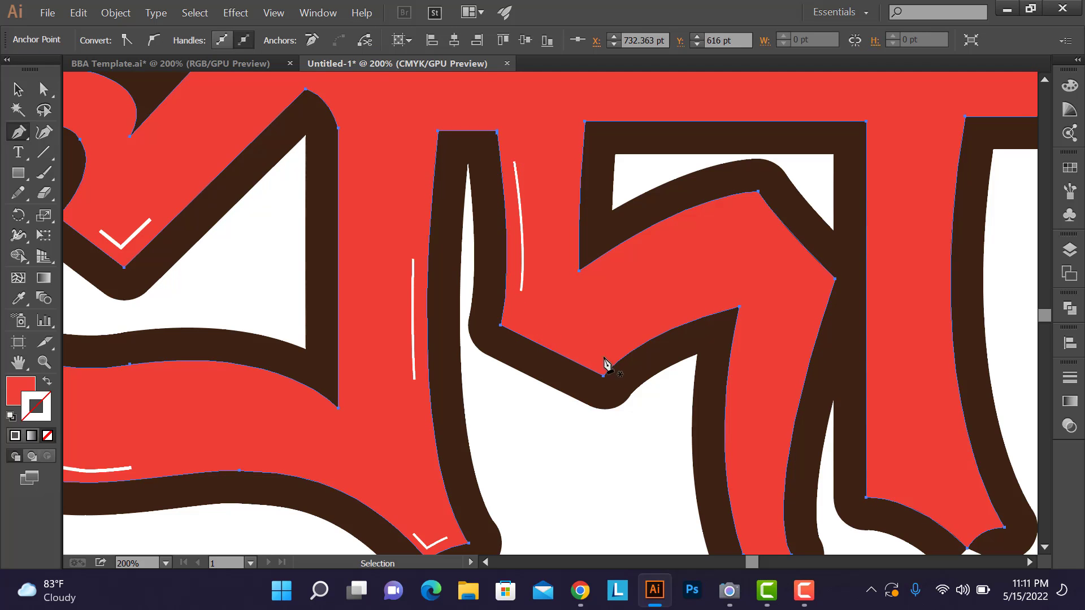
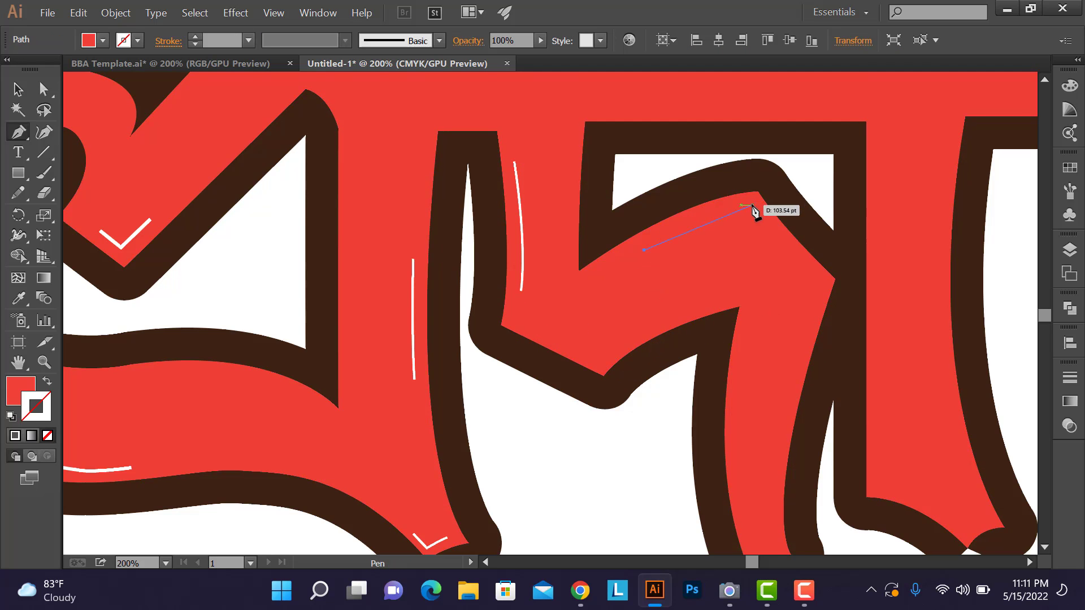
Step: Draw an angled Pen path inside the second letter's upper bend, curving up about 104 pt to the peak and turning down beyond it
left_click_drag(751, 204, 797, 201)
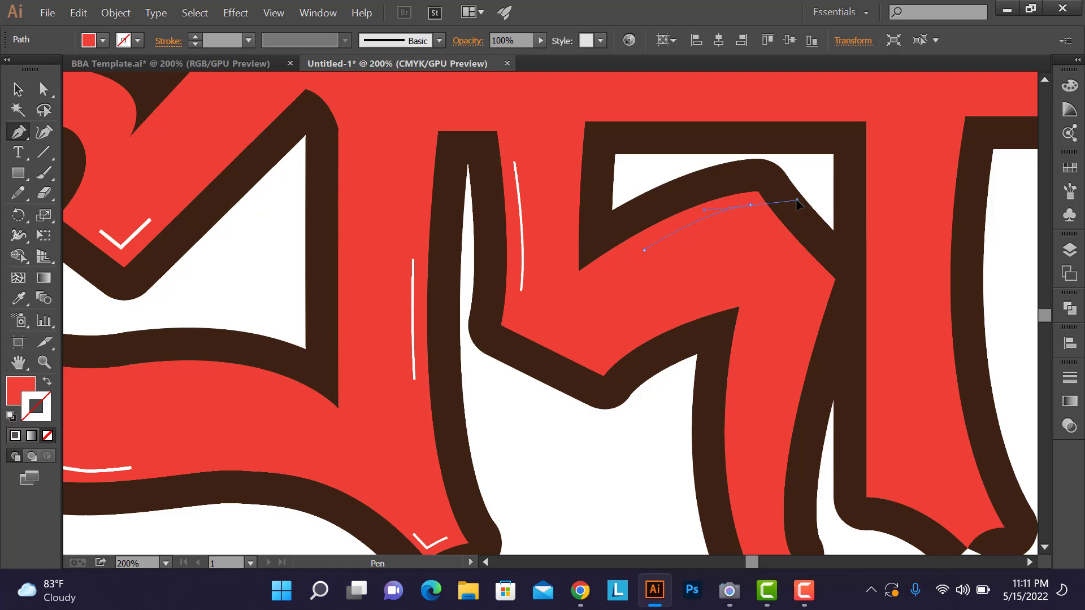
left_click(750, 205)
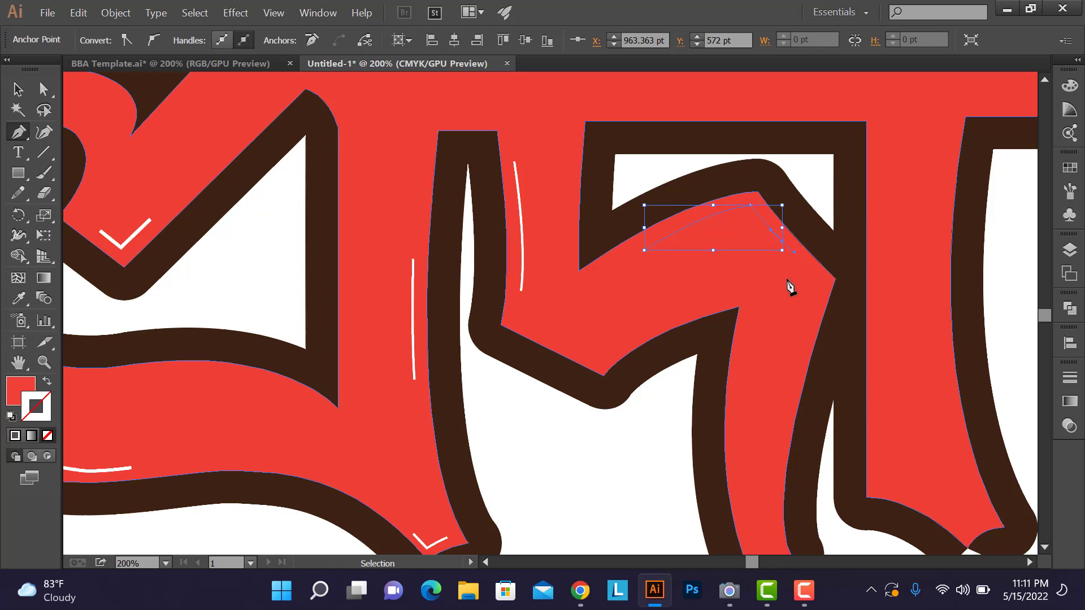
left_click(85, 95, "ctrl")
Step: Give the angled path inside the second letter's upper bend a 2 pt white stroke
left_click(23, 93)
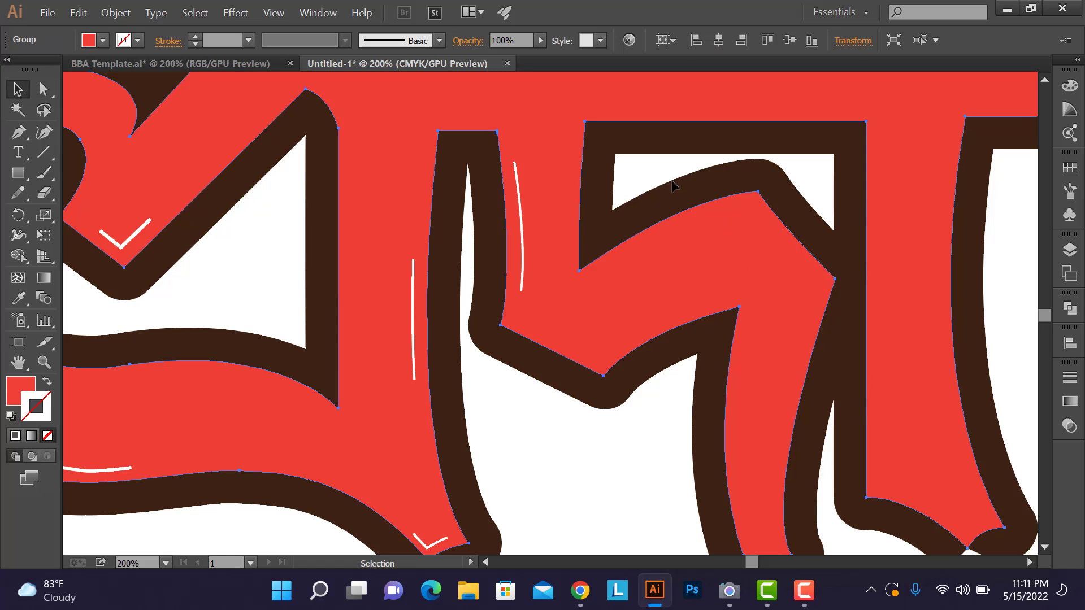
left_click(740, 208)
left_click(195, 37)
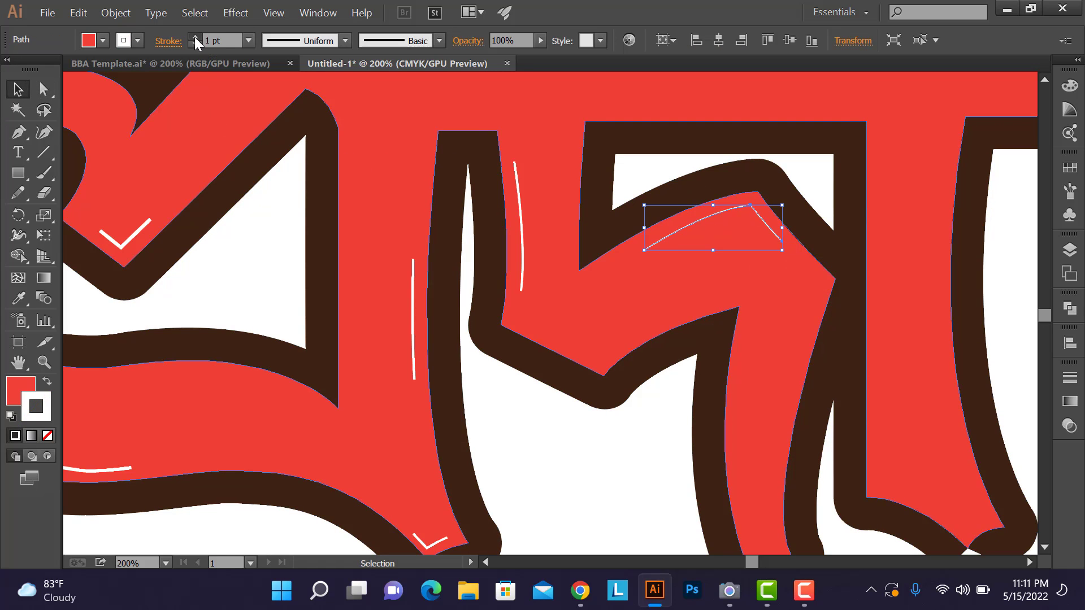
Step: Draw a small angled 2 pt white Pen highlight in the pointed foot of the second letter and end the path
scroll(804, 297, "down", 3)
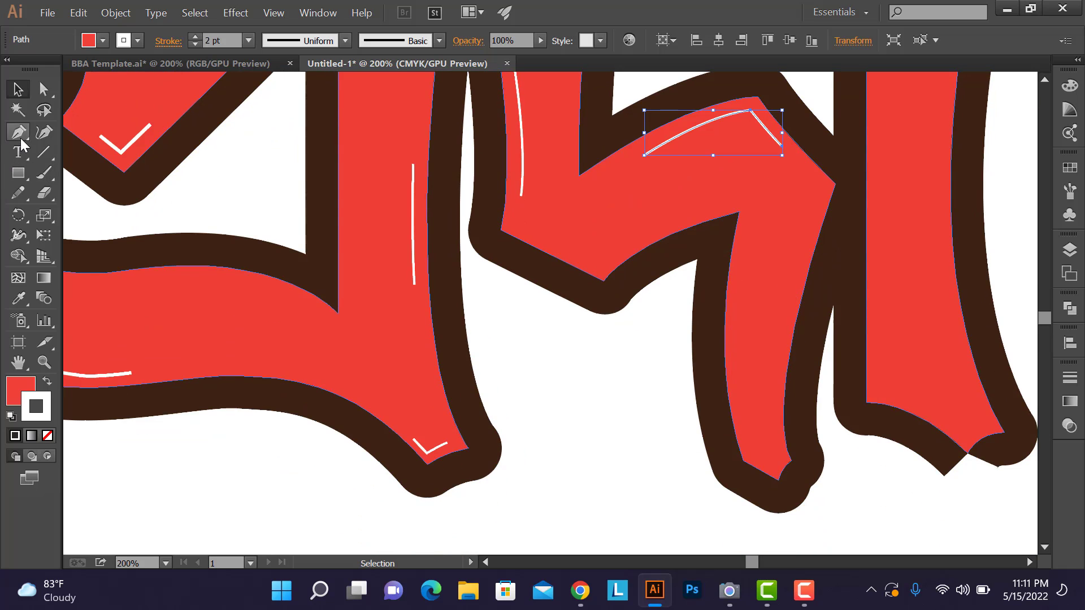
left_click(20, 138)
scroll(784, 480, "up", 1)
scroll(784, 481, "up", 1)
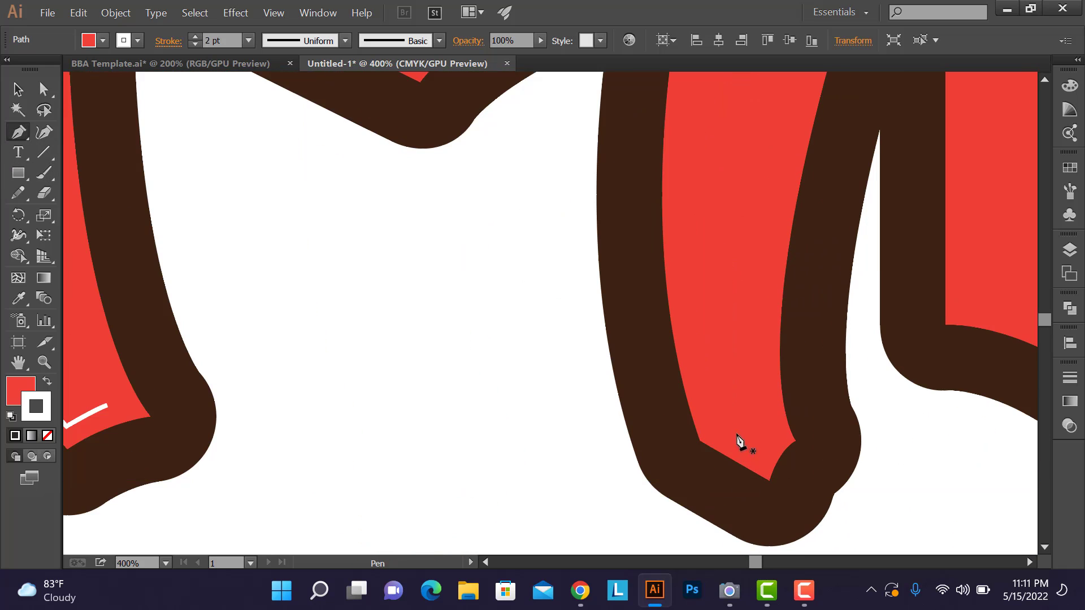
left_click_drag(705, 405, 718, 435)
left_click(717, 432)
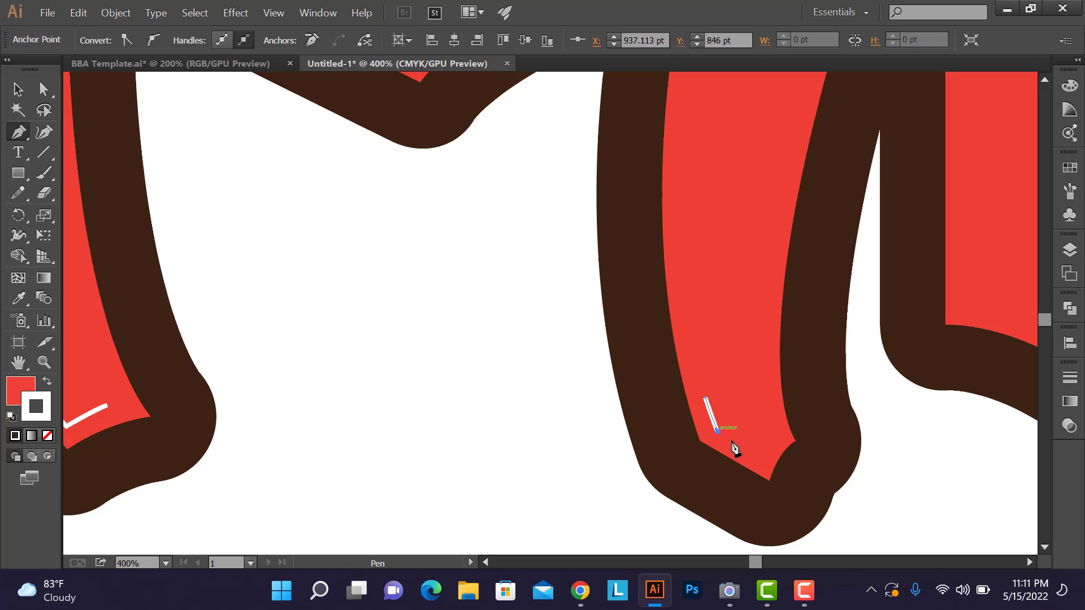
left_click(747, 447)
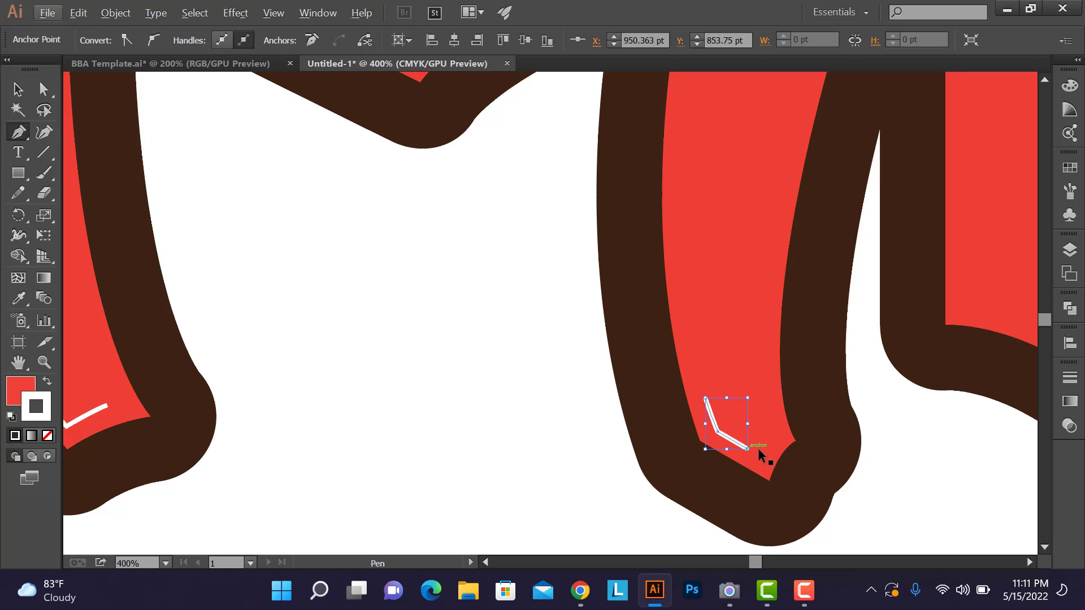
left_click(768, 453, "ctrl")
Step: Draw a short curved Pen path inside the rounded upper-left tip of the vowel sign above the second letter
scroll(575, 386, "down", 2)
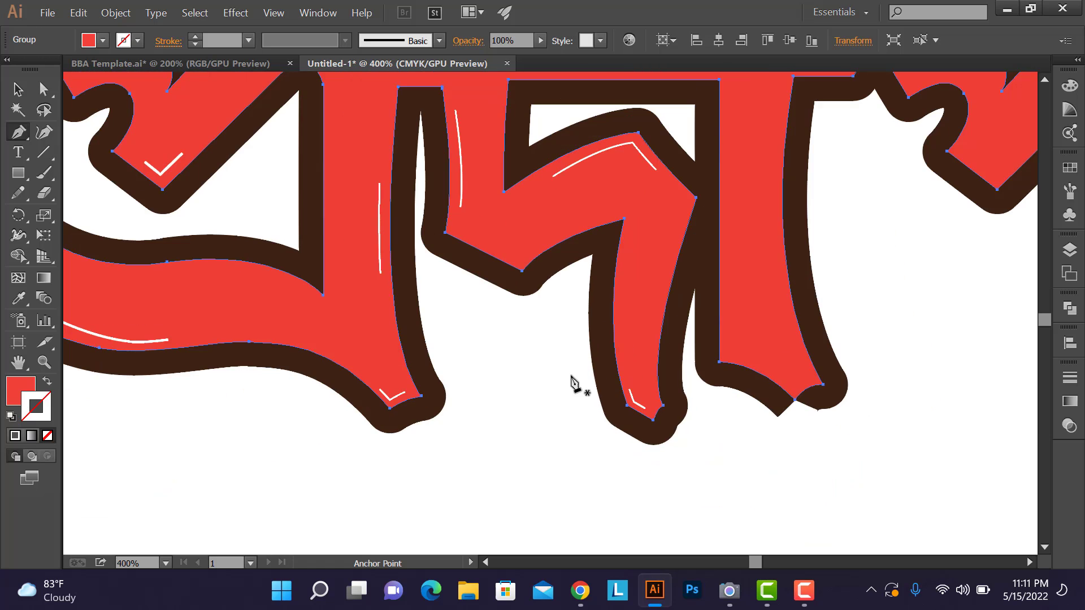
scroll(790, 258, "up", 1)
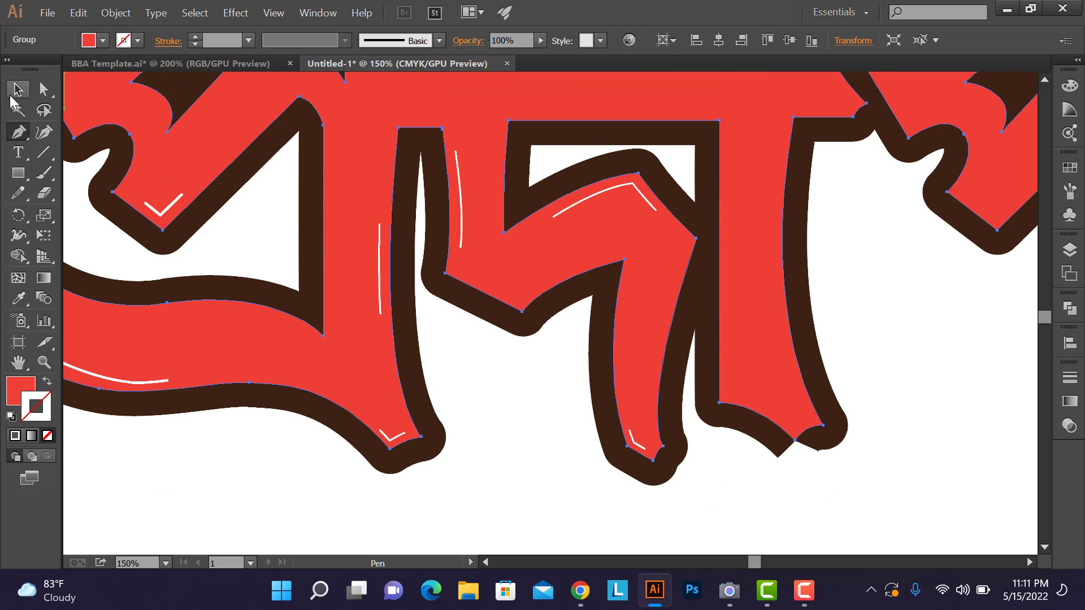
scroll(758, 211, "up", 4)
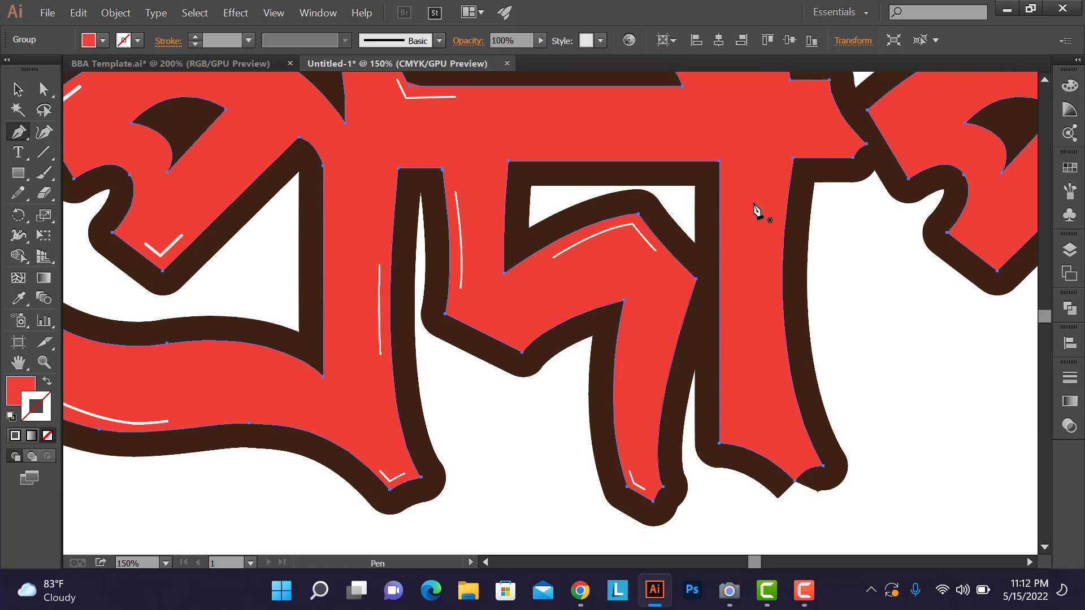
scroll(757, 209, "up", 1)
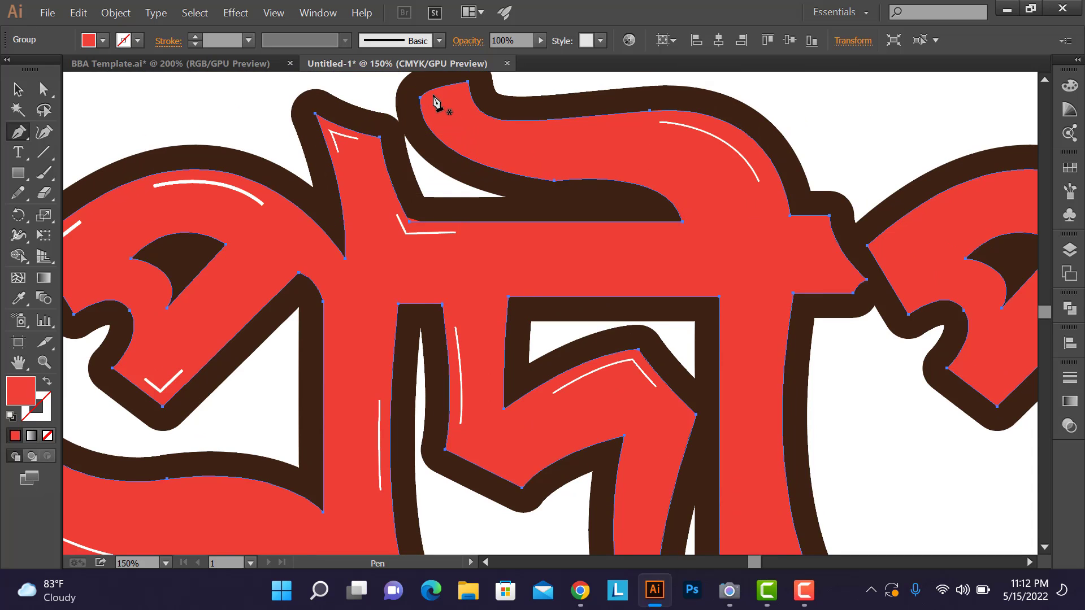
scroll(432, 100, "up", 1)
scroll(433, 101, "up", 2)
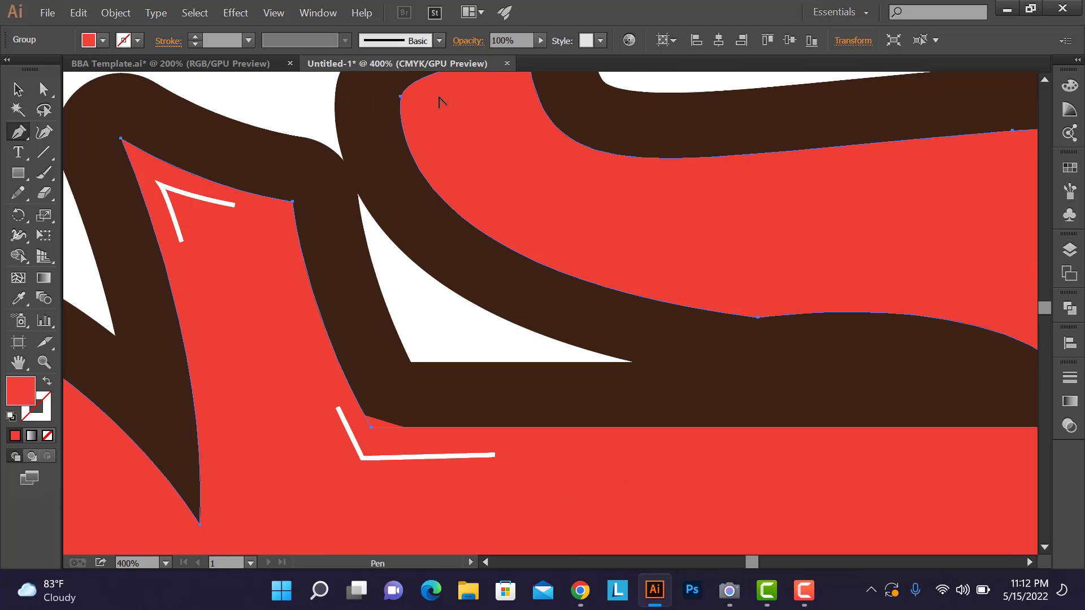
left_click(443, 94)
left_click_drag(432, 132, 451, 169)
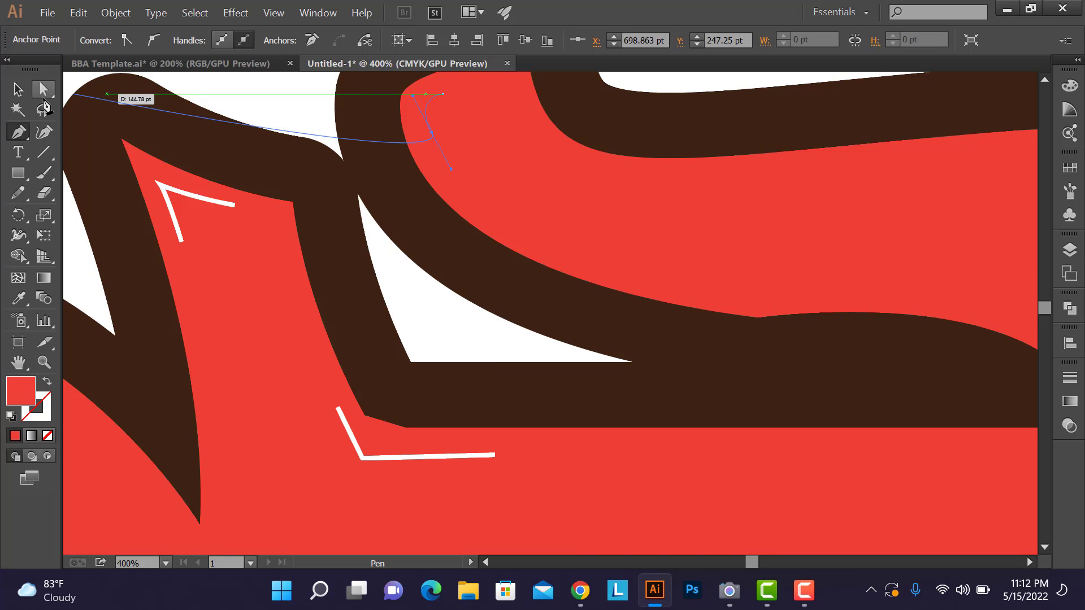
Step: Give the short curved path in the vowel sign's tip a 2 pt white stroke
left_click(15, 89)
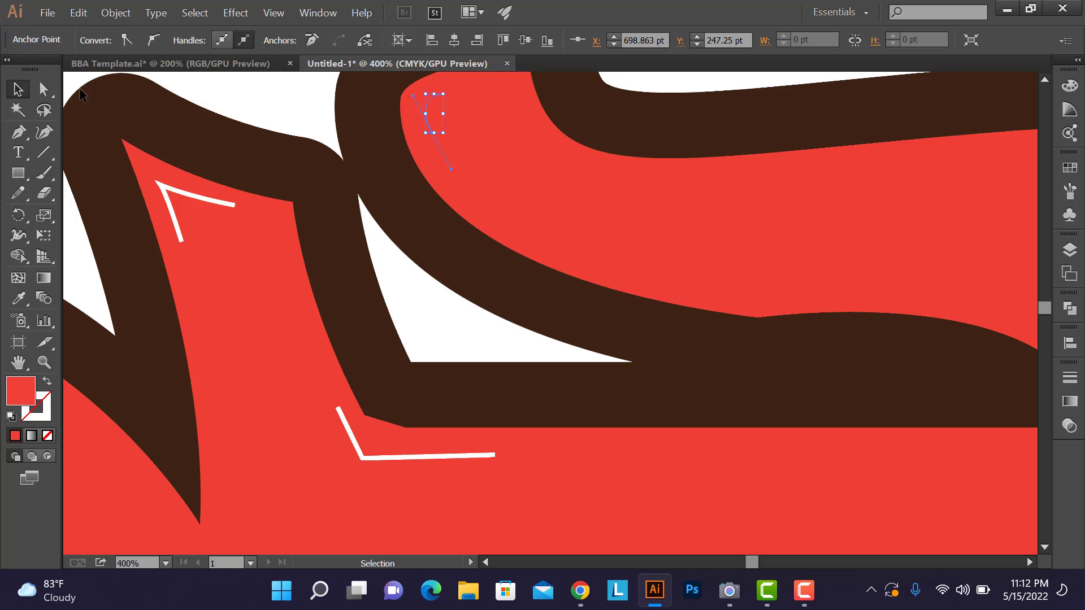
left_click(244, 106)
left_click(430, 103)
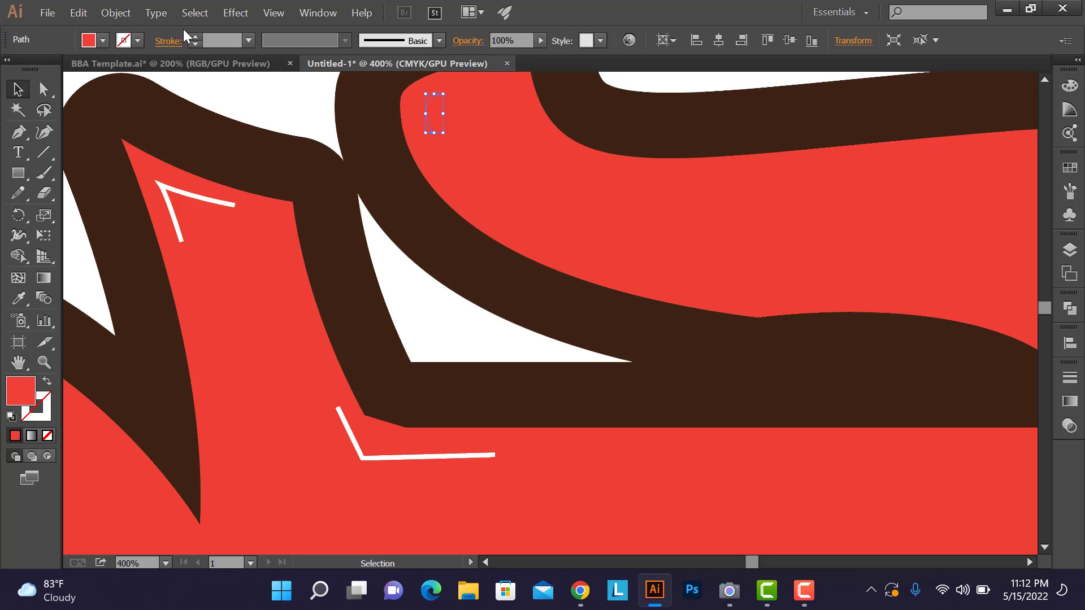
left_click(195, 38)
Step: Draw a curved 2 pt white Pen highlight along the right edge of the vowel sign's vertical stem and end the path
key("ctrl+minus")
key("ctrl+minus")
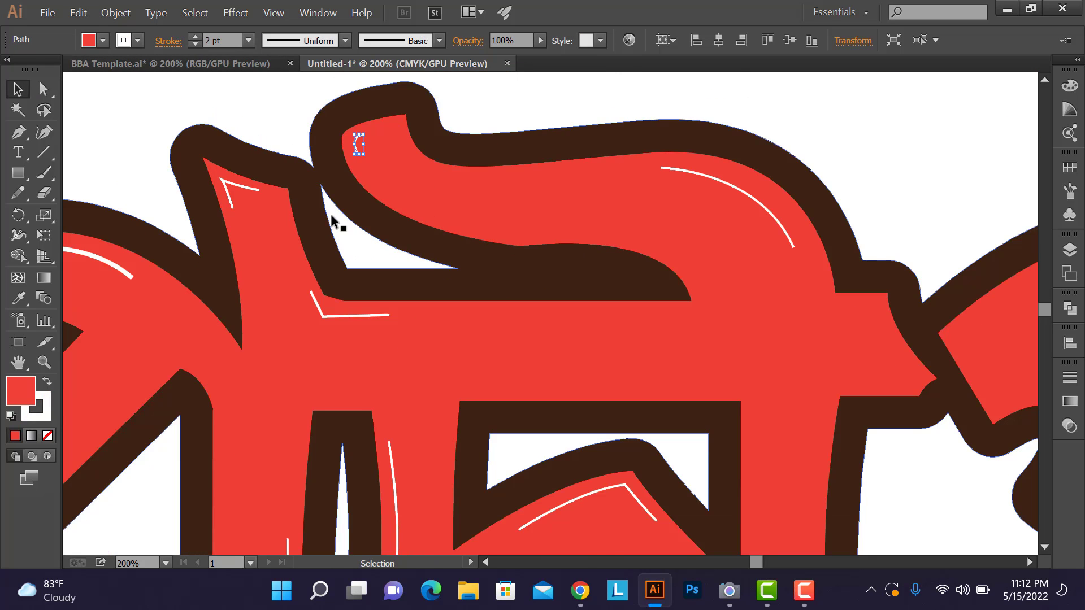
scroll(460, 248, "down", 1)
key("ctrl+minus")
key("ctrl+minus")
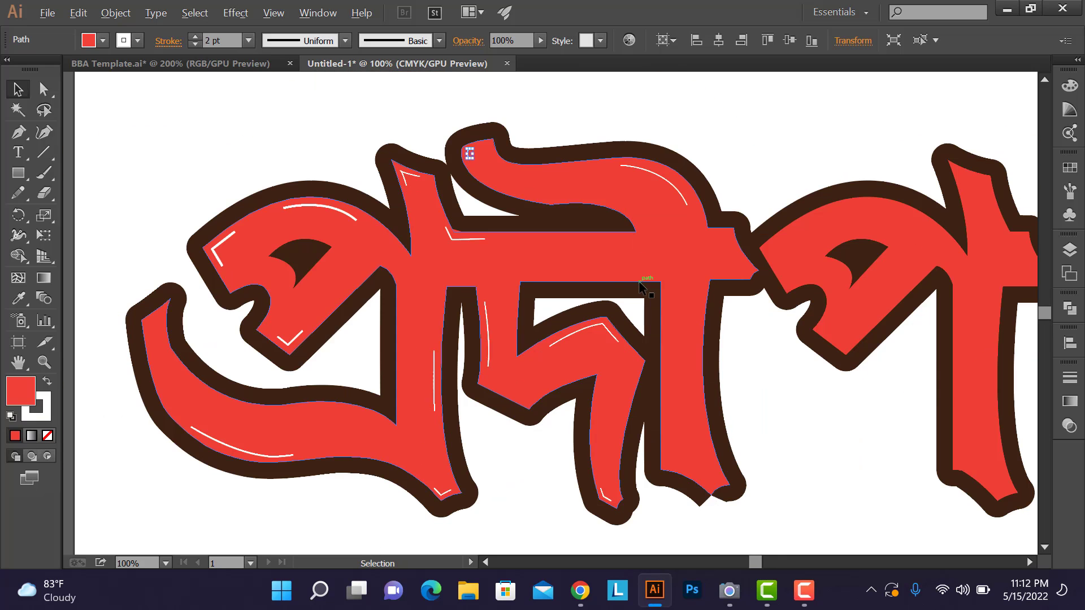
left_click(23, 128)
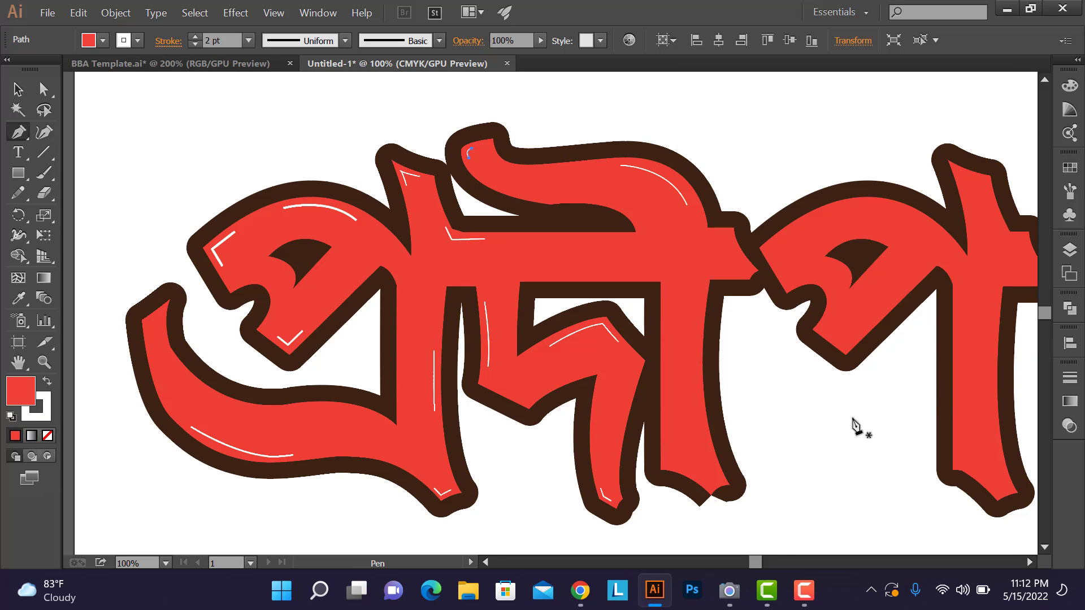
key("ctrl+plus")
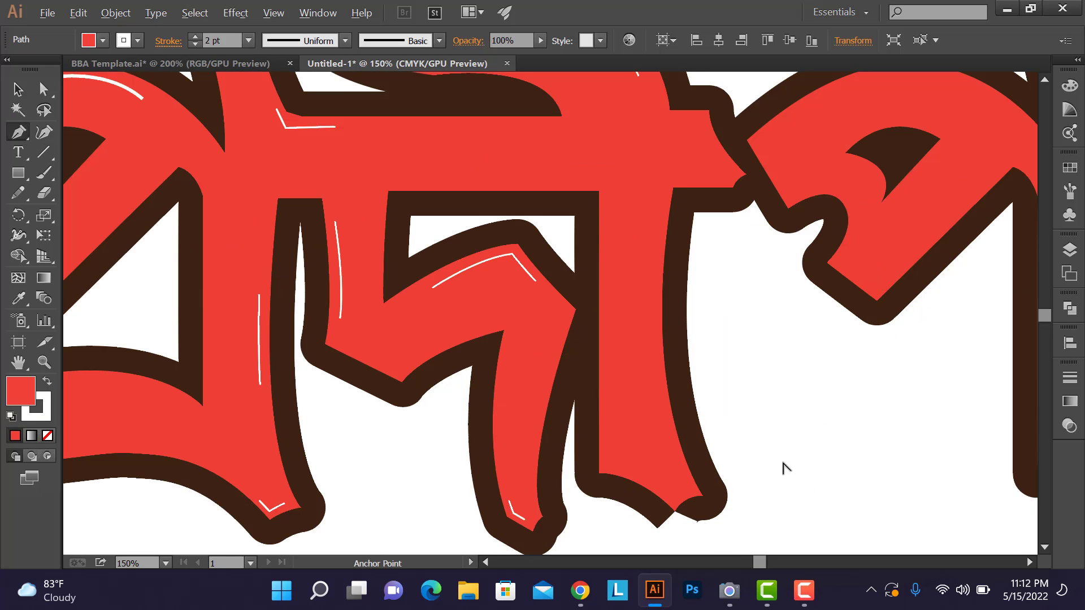
left_click(654, 306)
left_click_drag(668, 431, 695, 501)
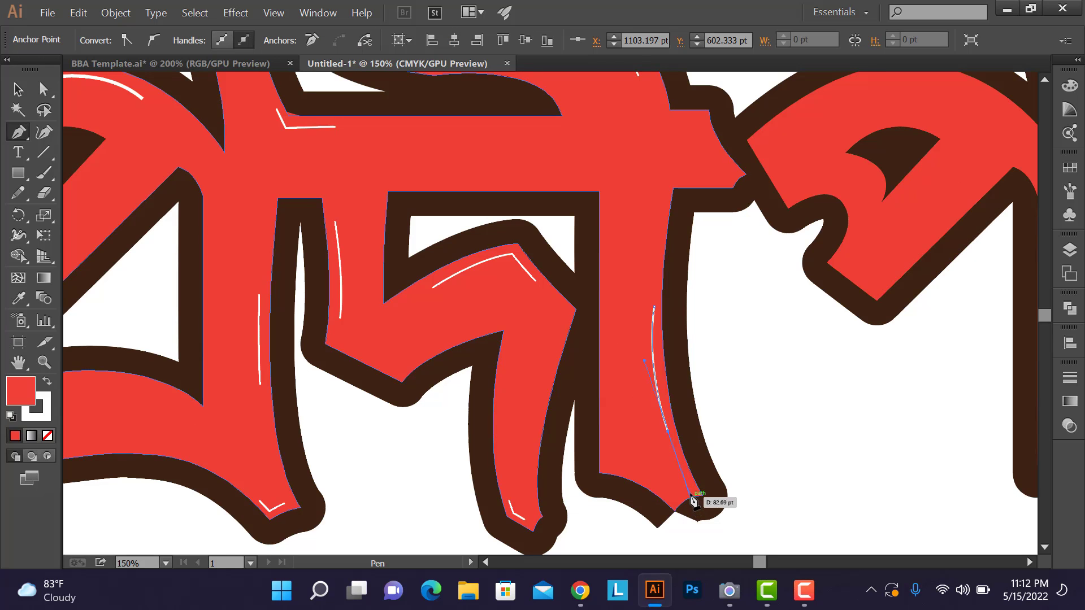
left_click(758, 435, "ctrl")
Step: Draw an angled 2 pt white Pen highlight in the pointed foot of the vowel sign's stem and end the path
scroll(624, 426, "down", 3)
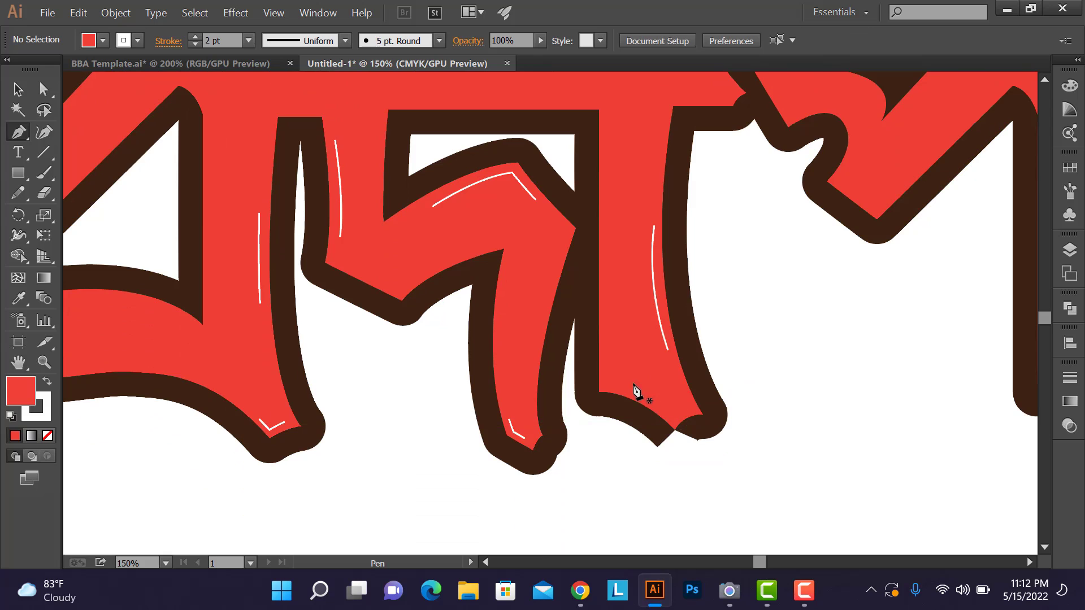
scroll(611, 374, "up", 1)
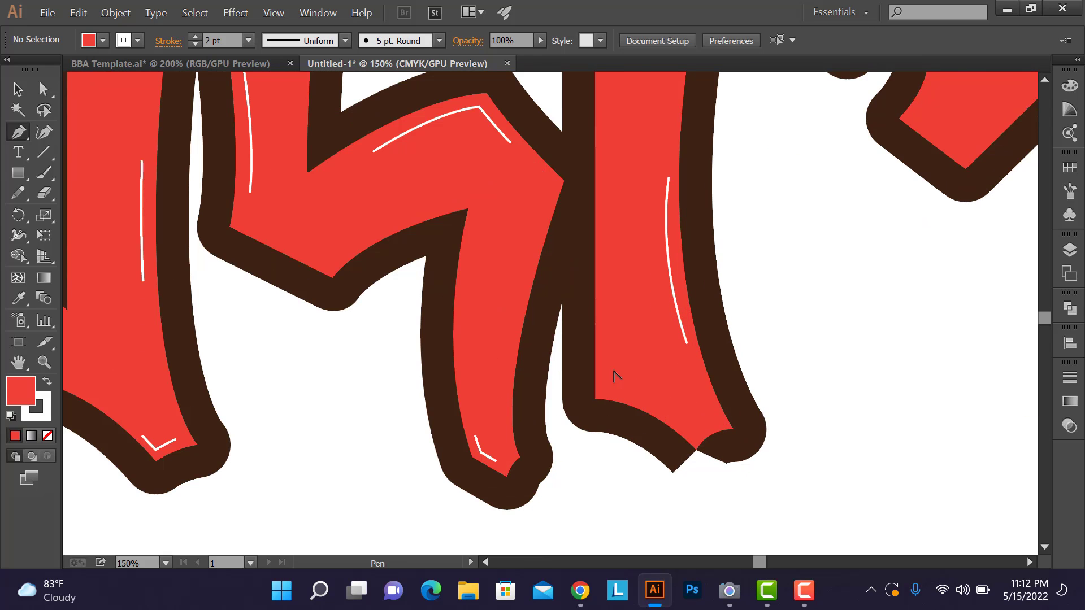
scroll(686, 423, "up", 3)
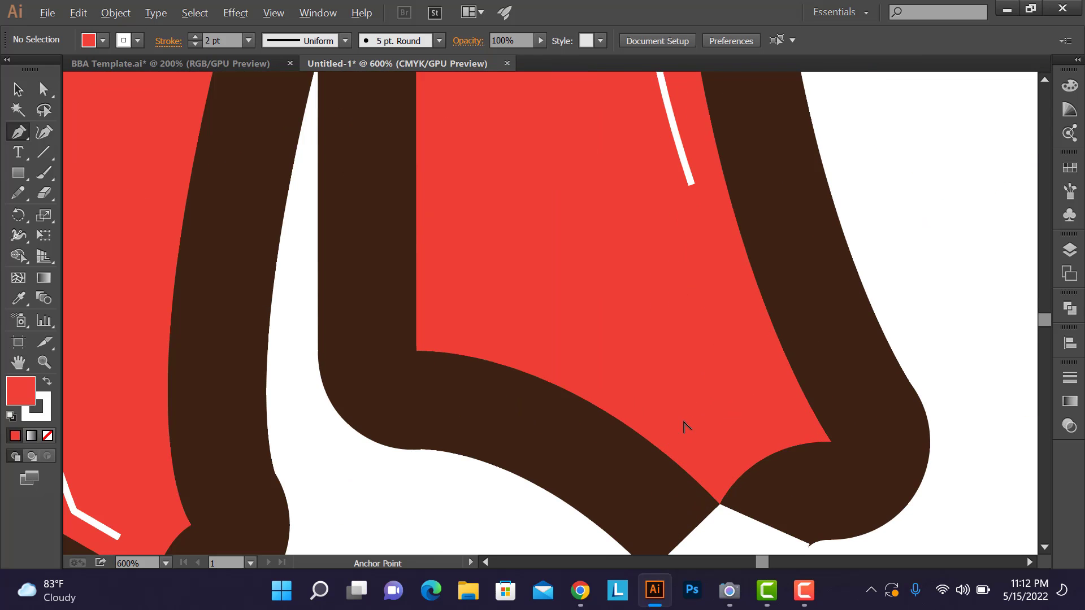
left_click(660, 405)
left_click(705, 445)
left_click(709, 454)
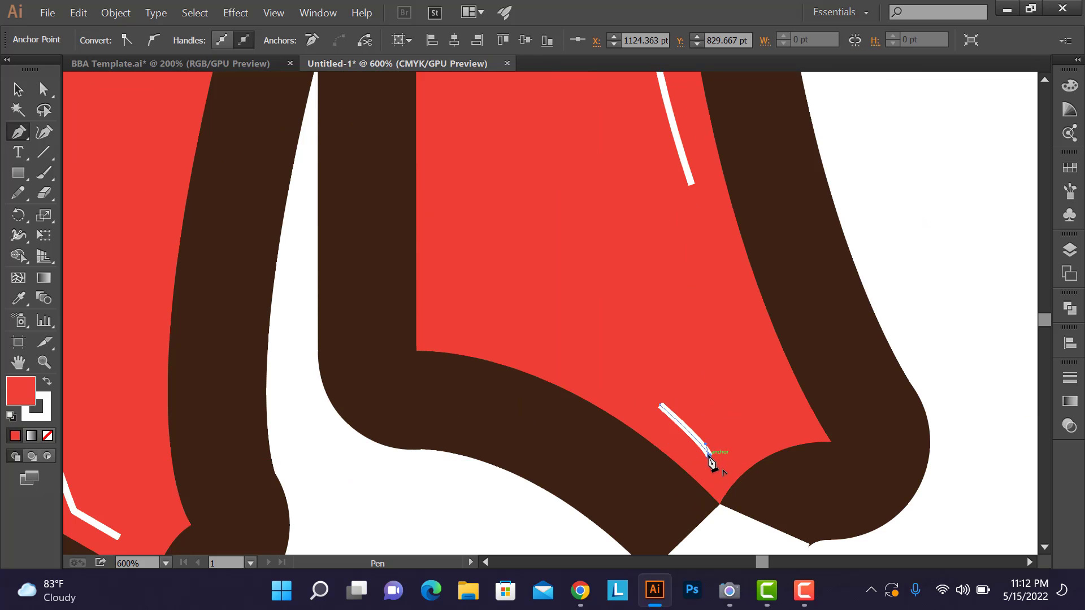
mouse_move(767, 421)
left_mouse_down()
mouse_move(798, 417)
mouse_move(777, 415)
left_mouse_up()
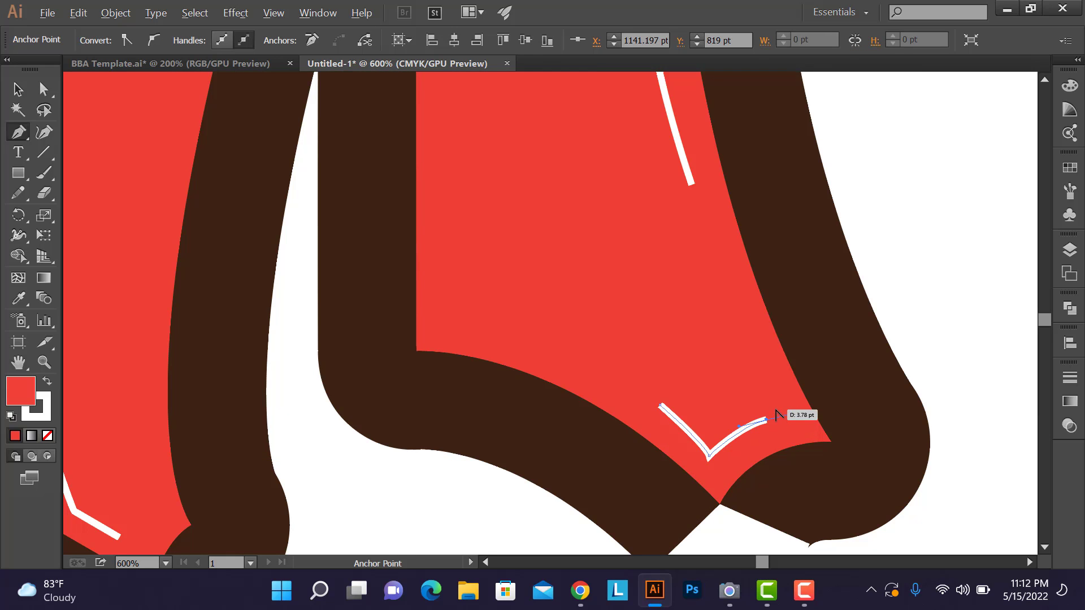
key("ctrl+z")
scroll(608, 358, "down", 6)
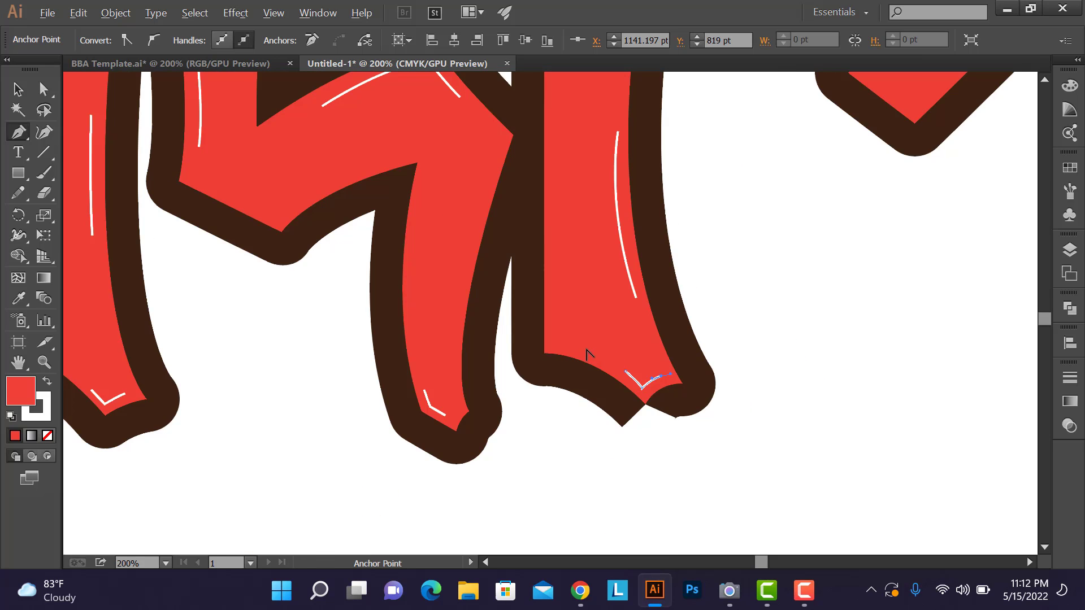
Step: Draw an angled 2 pt white Pen highlight inside the upper-left corner of the last letter's arch and end the path
scroll(830, 357, "up", 2)
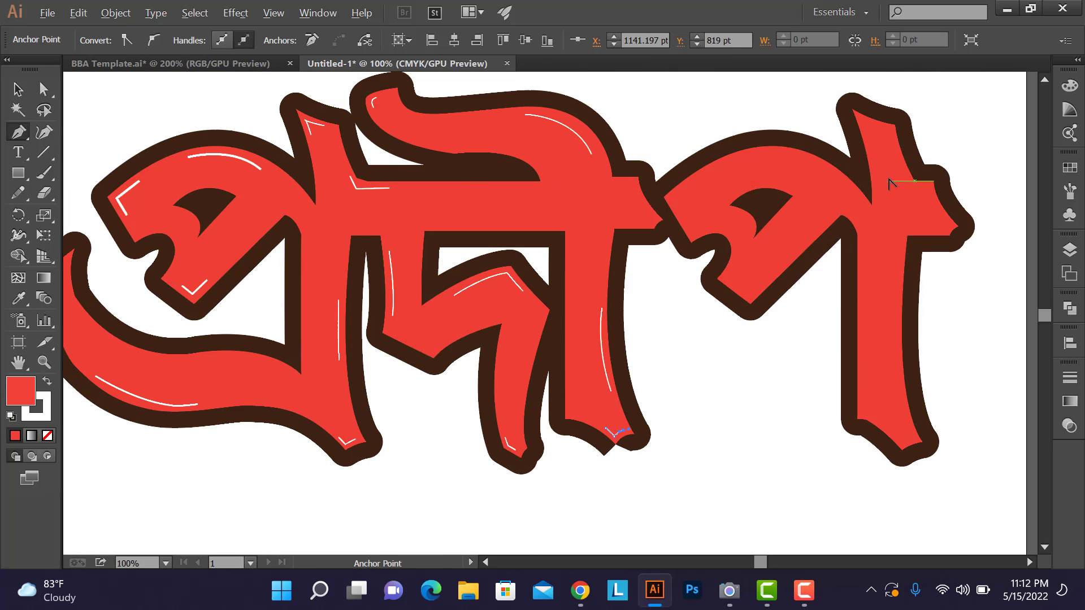
scroll(891, 177, "up", 1)
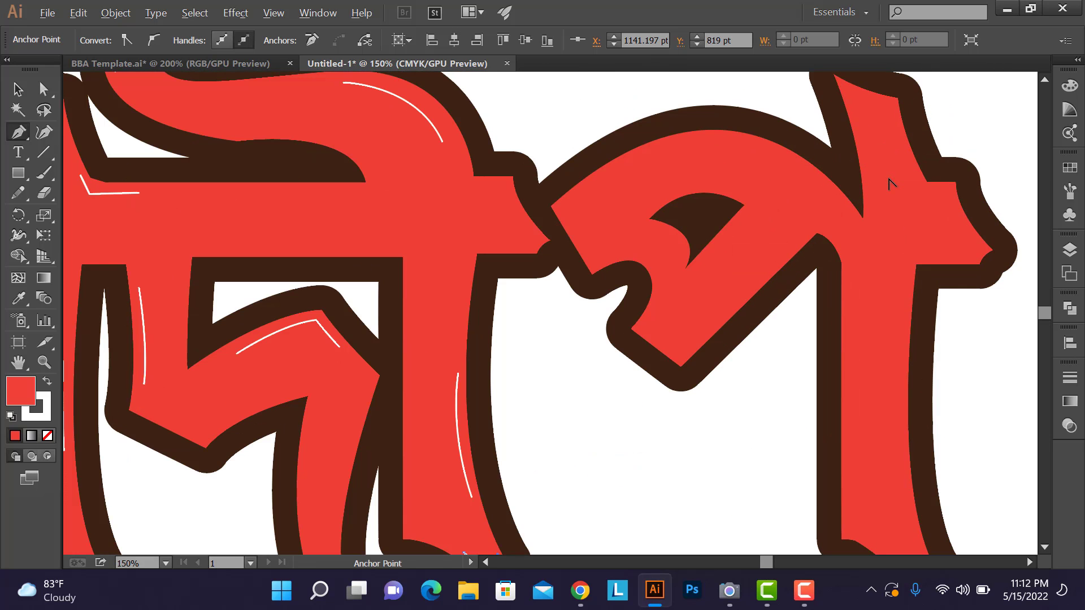
left_click(607, 182)
left_click_drag(572, 209, 563, 227)
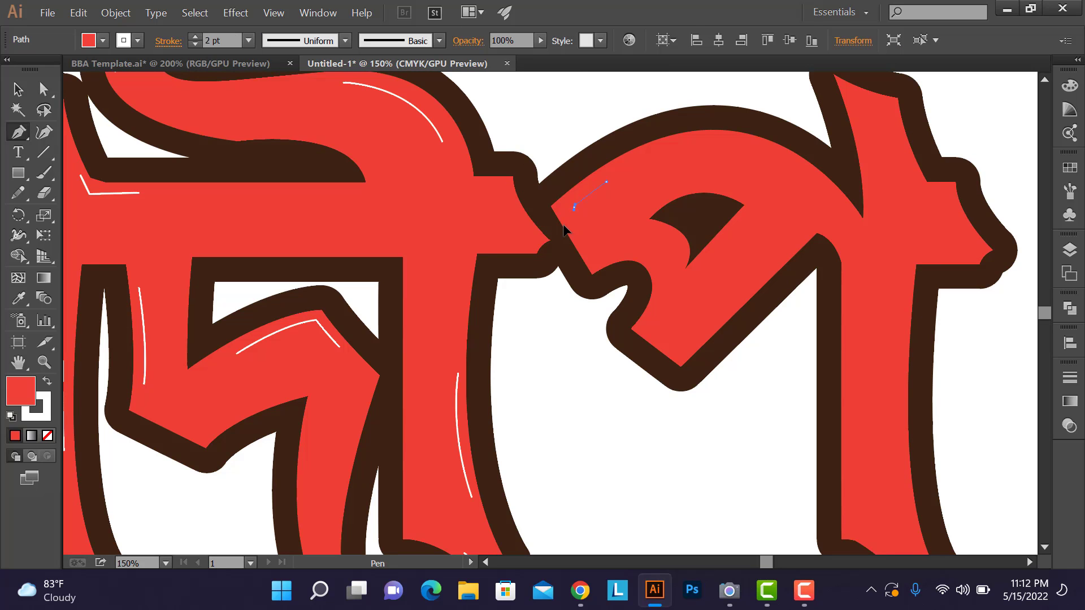
left_click(574, 208)
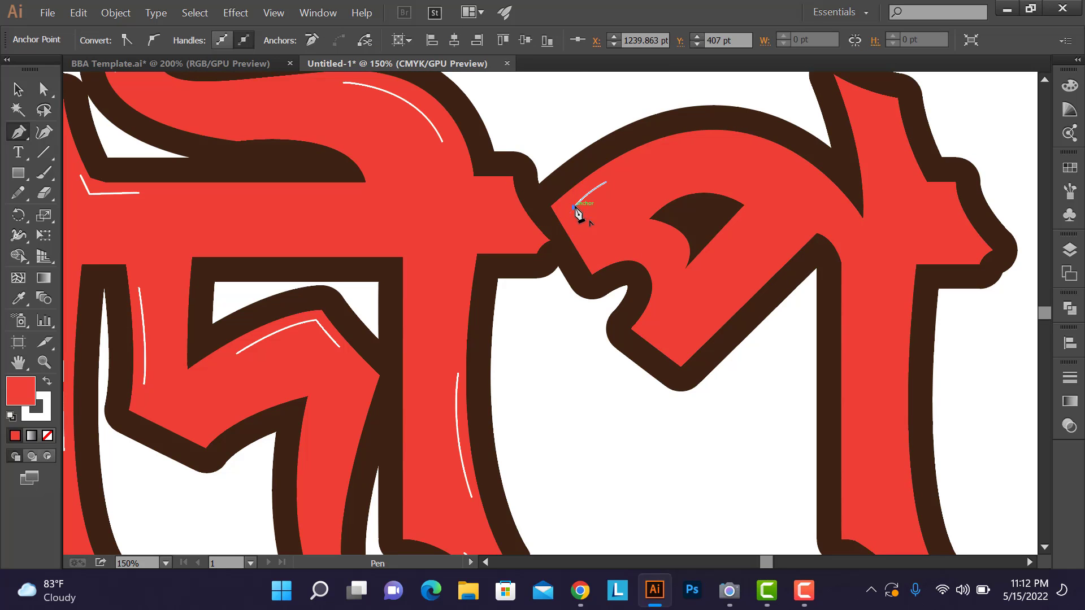
left_click(588, 234)
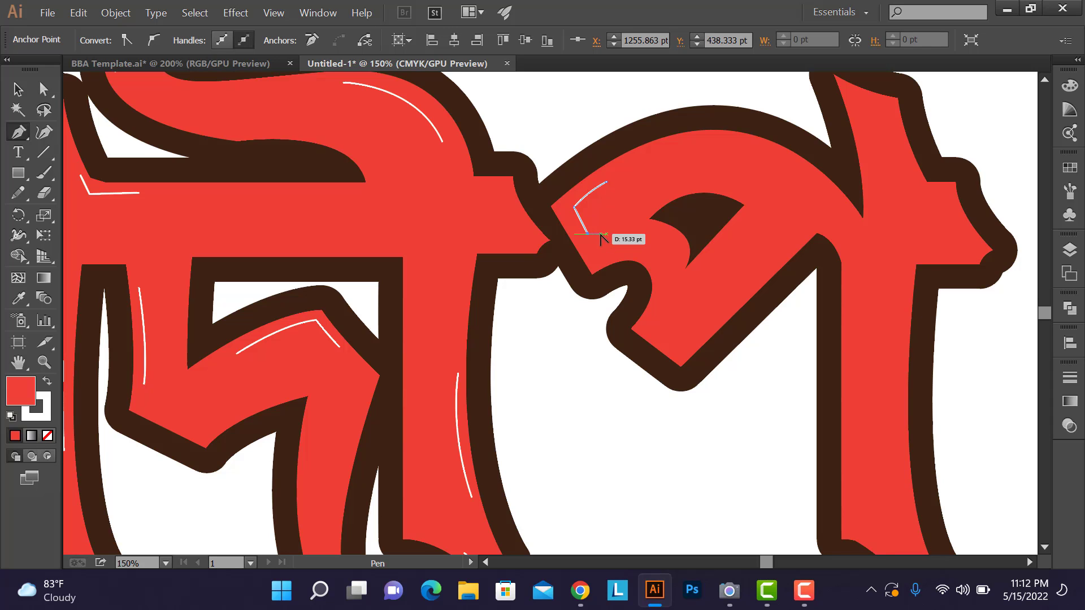
Step: Draw a curved 2 pt white Pen highlight along the upper right part of the last letter's arch
left_click(694, 141)
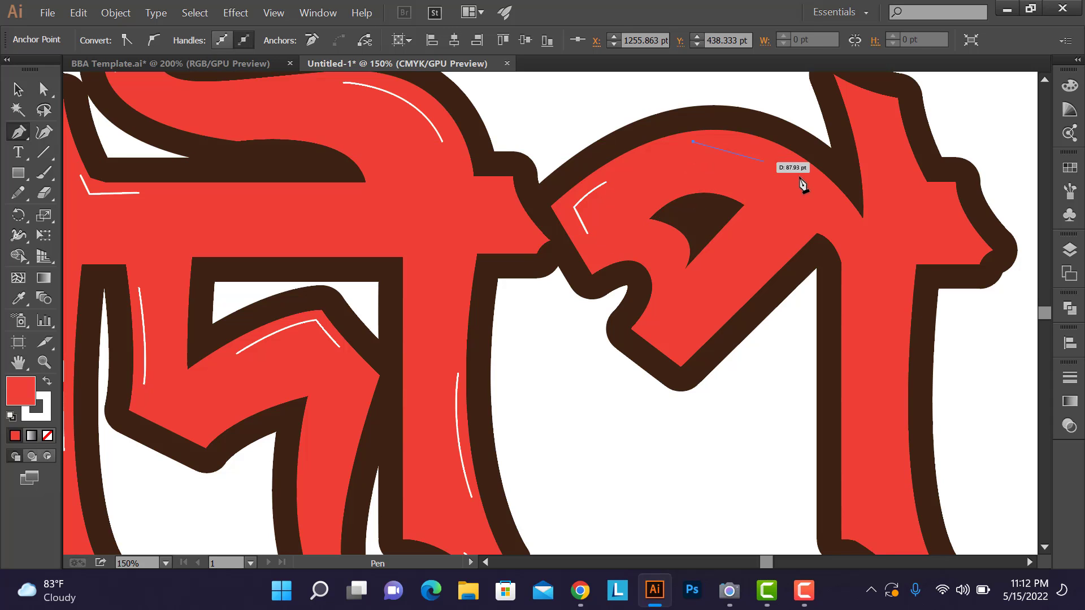
left_click_drag(800, 169, 842, 192)
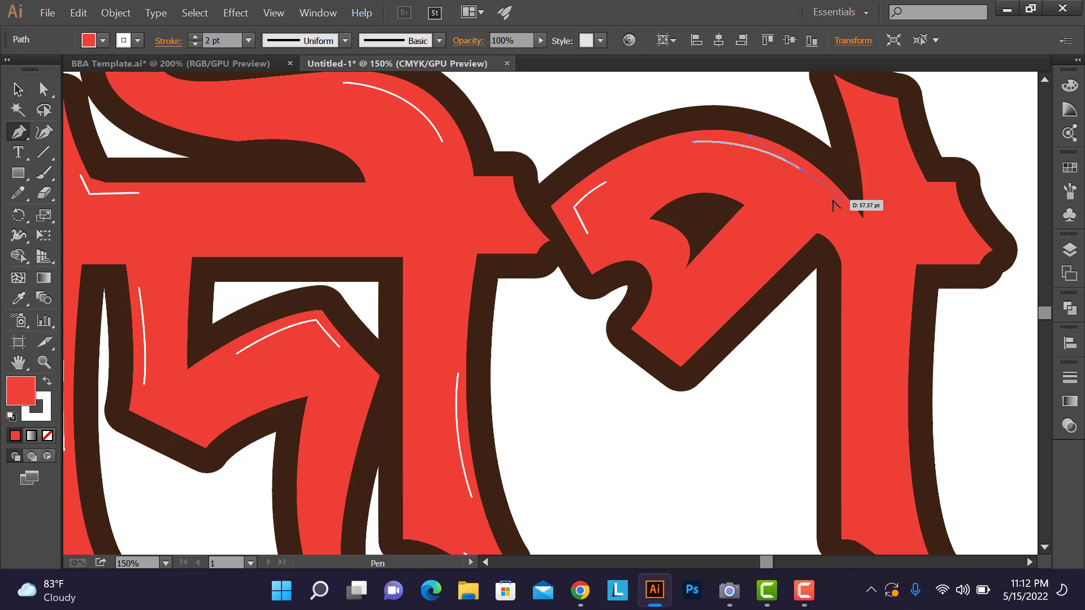
left_click(851, 202)
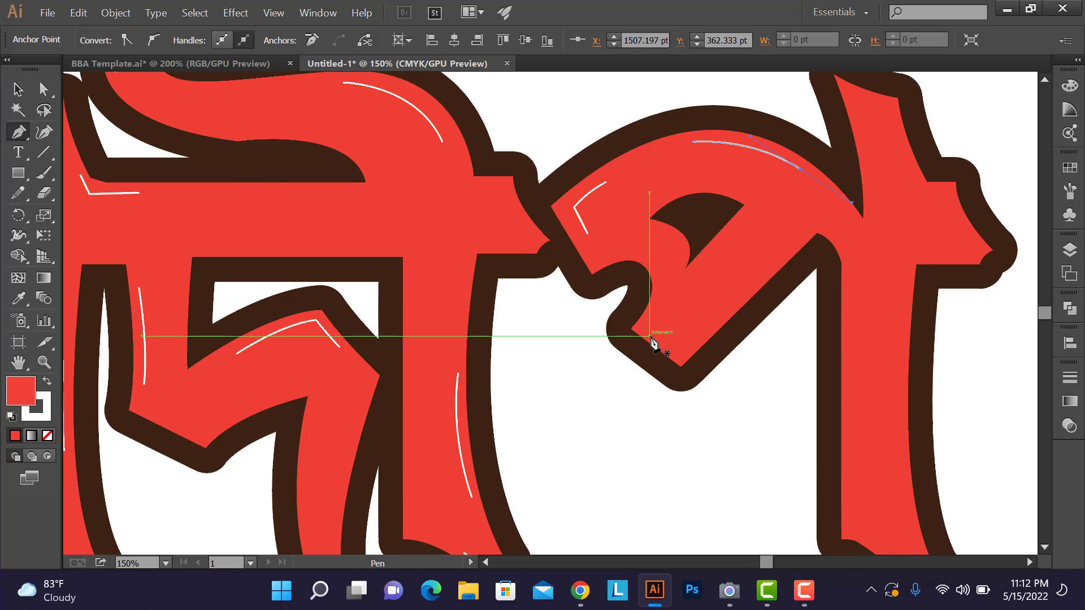
Step: Draw an angled 2 pt white Pen highlight in the lowest corner of the last letter's diagonal arm
key("ctrl+minus")
key("ctrl+equal")
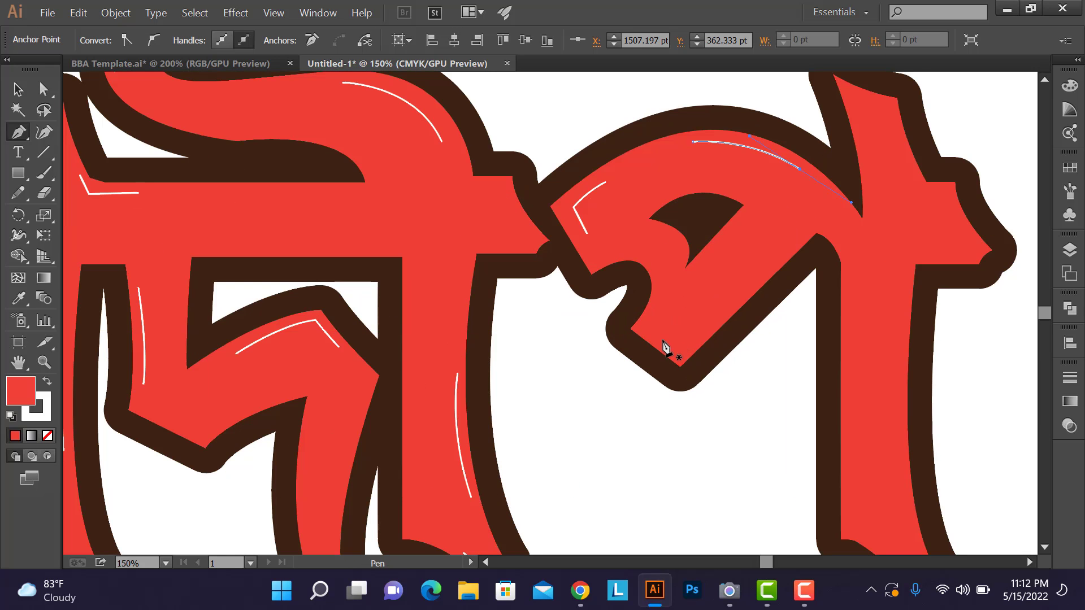
left_click_drag(661, 339, 681, 359)
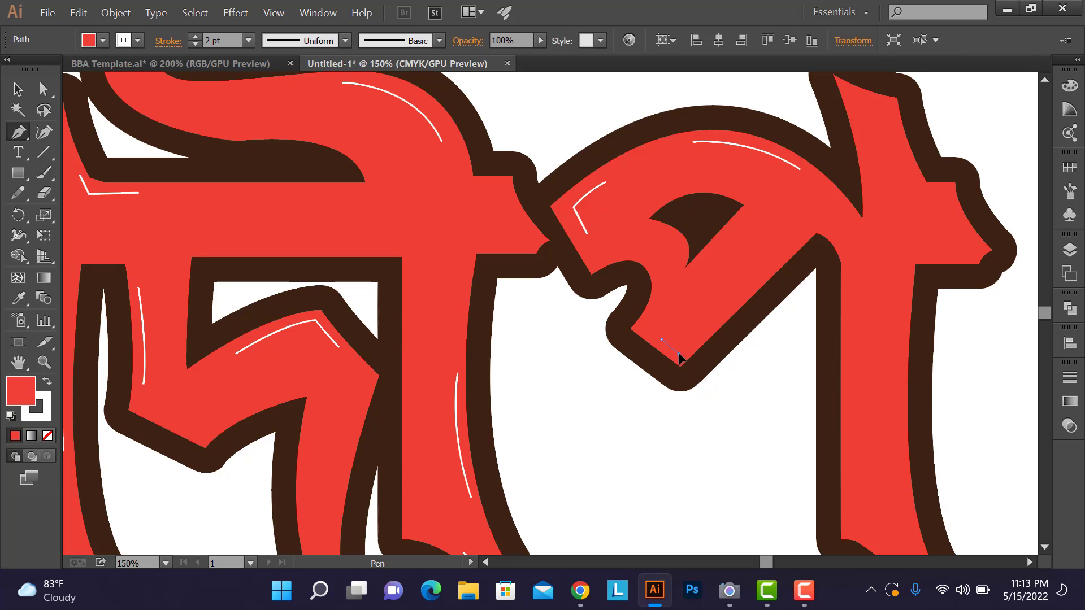
left_click(679, 355)
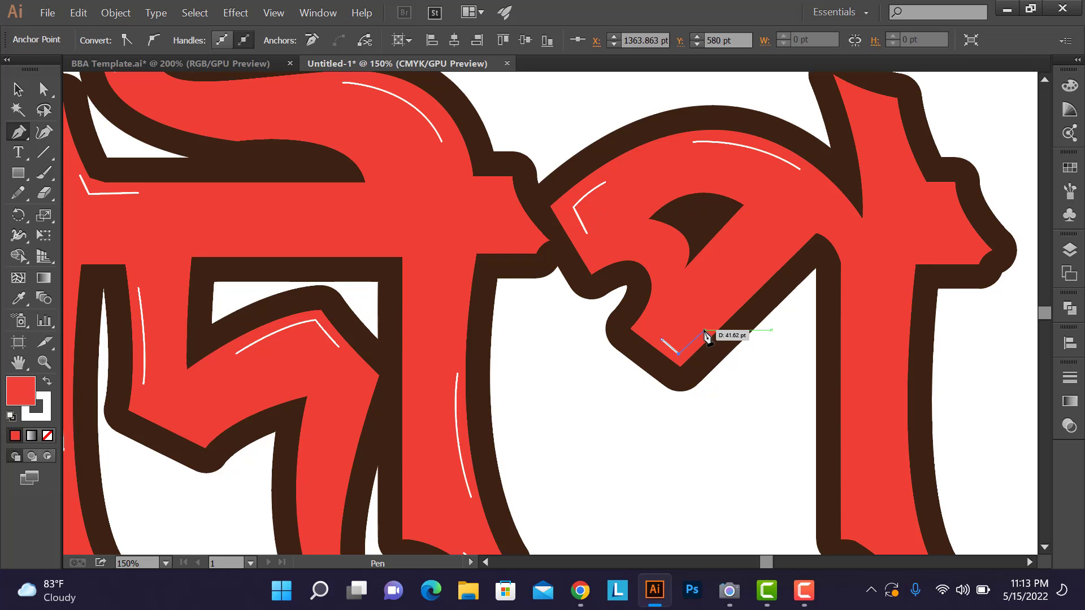
left_click(704, 331)
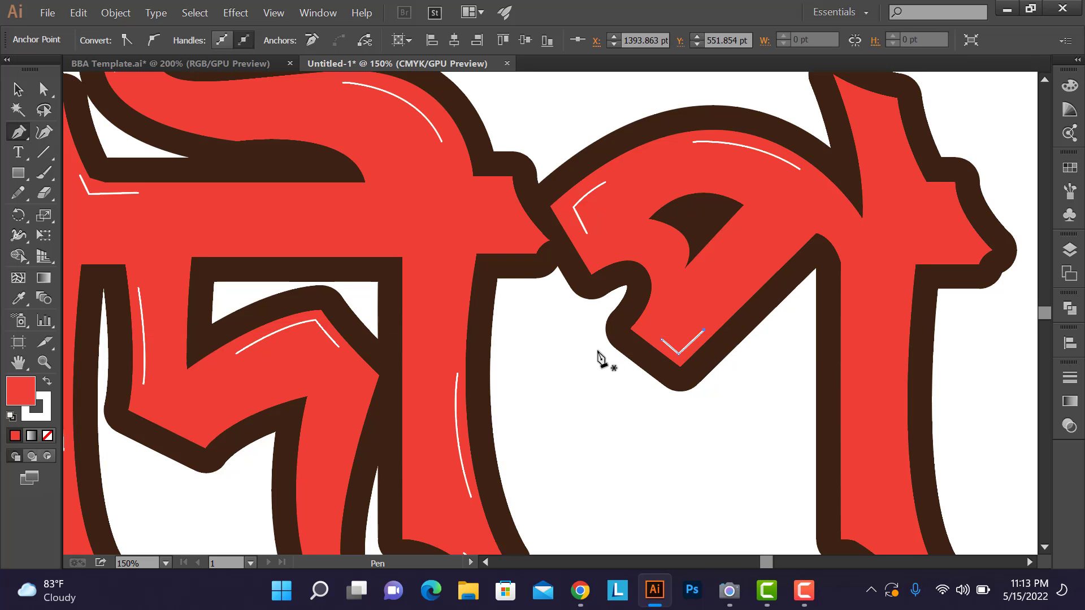
Step: Draw a small angled 2 pt white Pen highlight in the right tip of the last letter's horizontal bar
scroll(791, 320, "down", 2)
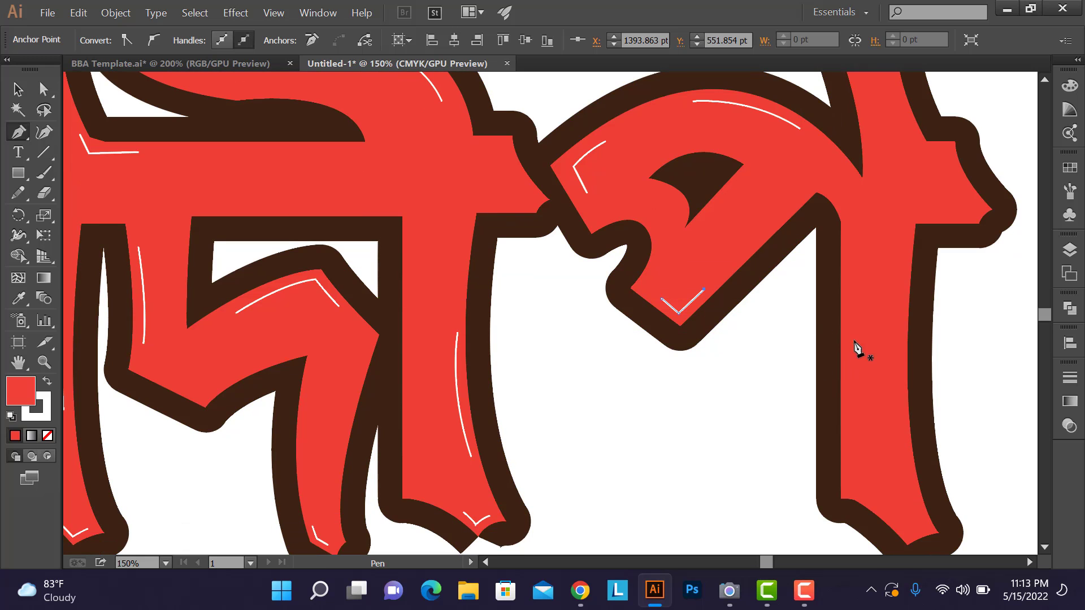
scroll(955, 224, "up", 2)
left_click(941, 237)
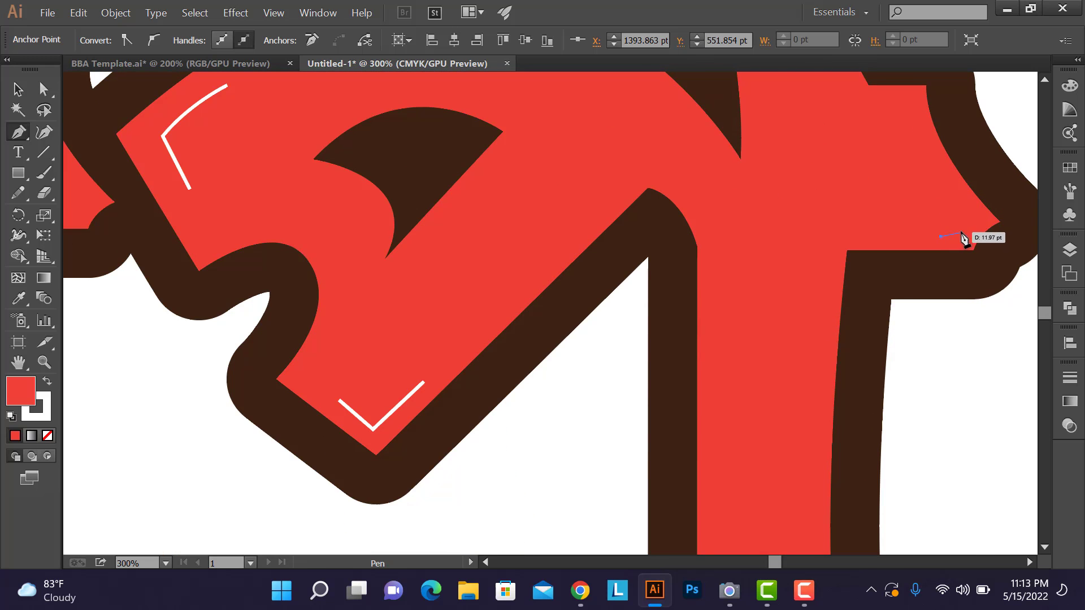
left_click(963, 236)
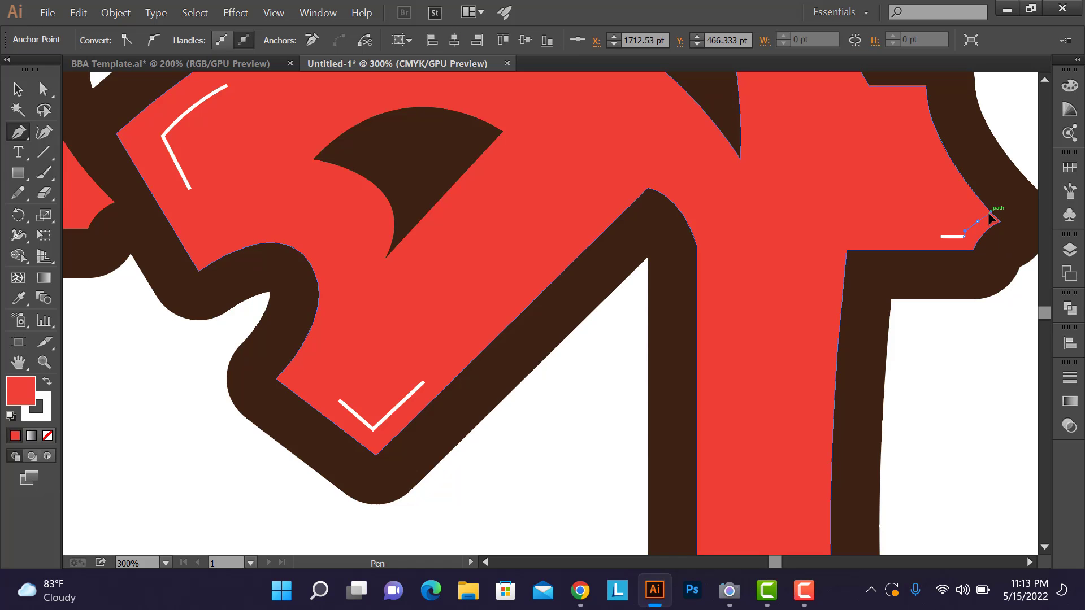
left_click(983, 219)
Step: Draw a small angled 2 pt white Pen highlight in the pointed foot of the last letter's vertical stem
scroll(811, 274, "down", 2)
scroll(808, 276, "down", 2)
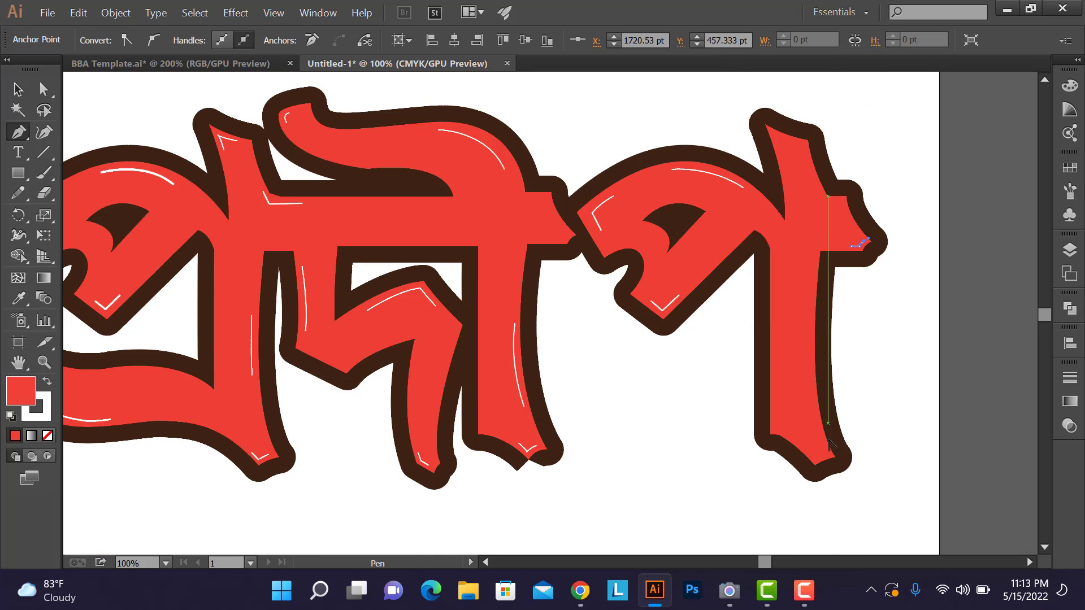
scroll(831, 455, "up", 4)
left_click(758, 457)
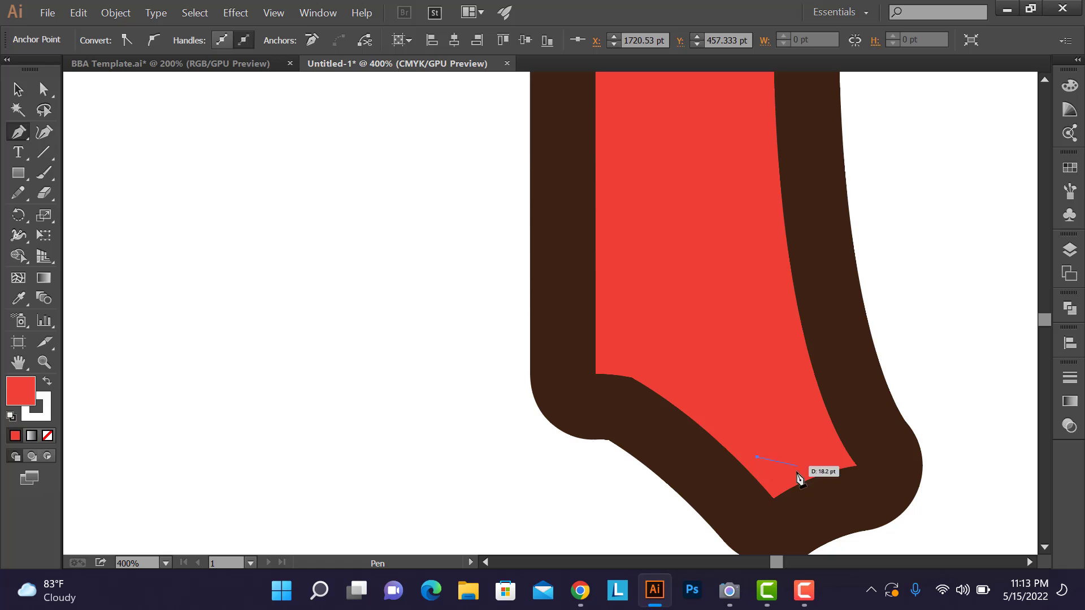
left_click(776, 478)
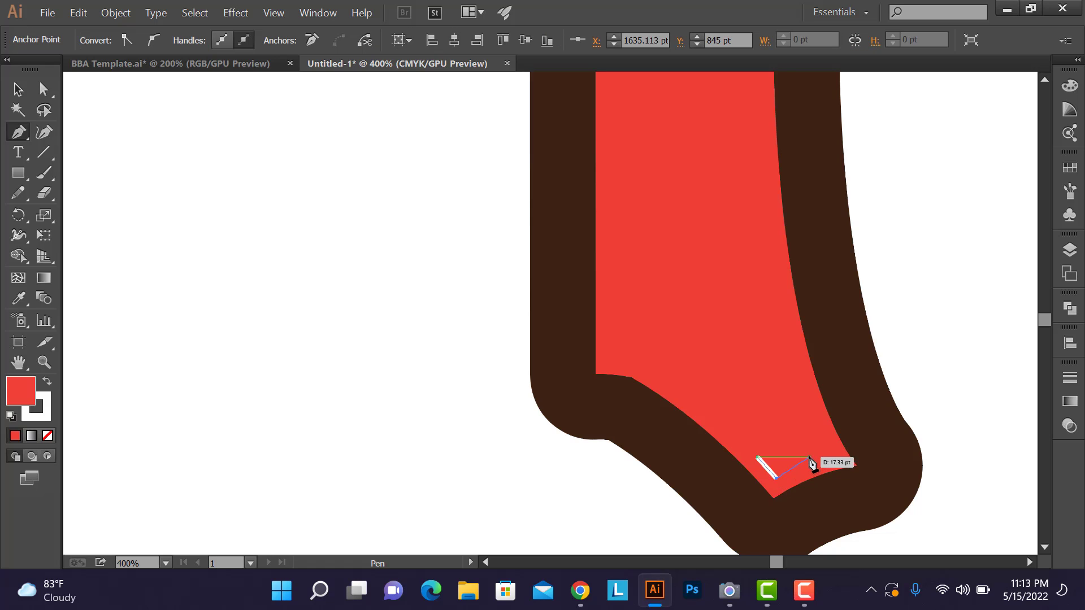
left_click_drag(808, 457, 825, 452)
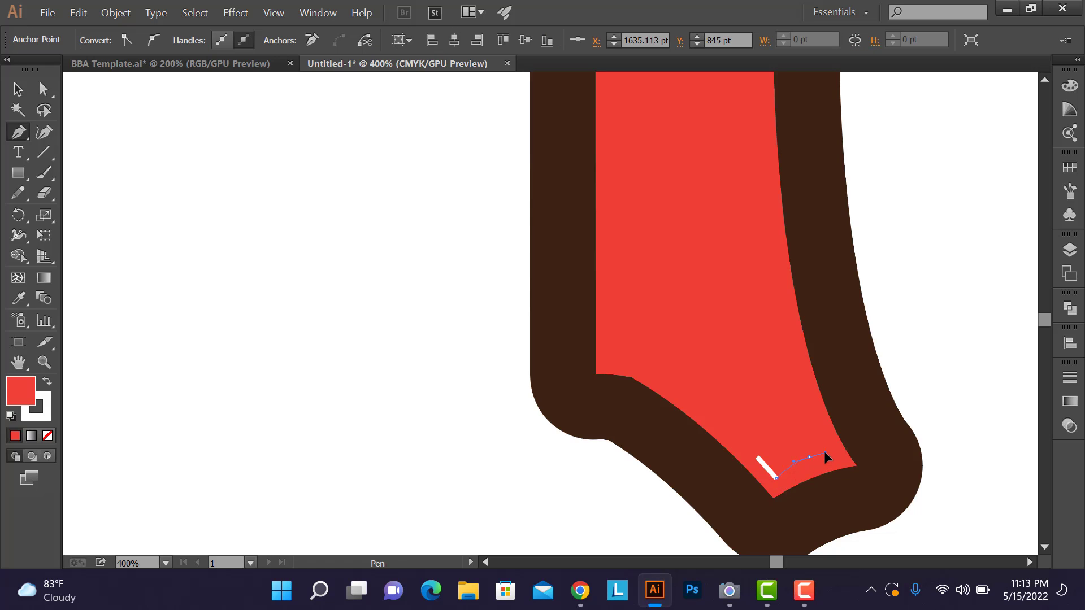
Step: Draw a curved 2 pt white Pen highlight along the lower right edge of the last letter's vertical stem
left_click(748, 101)
left_click_drag(775, 335, 810, 433)
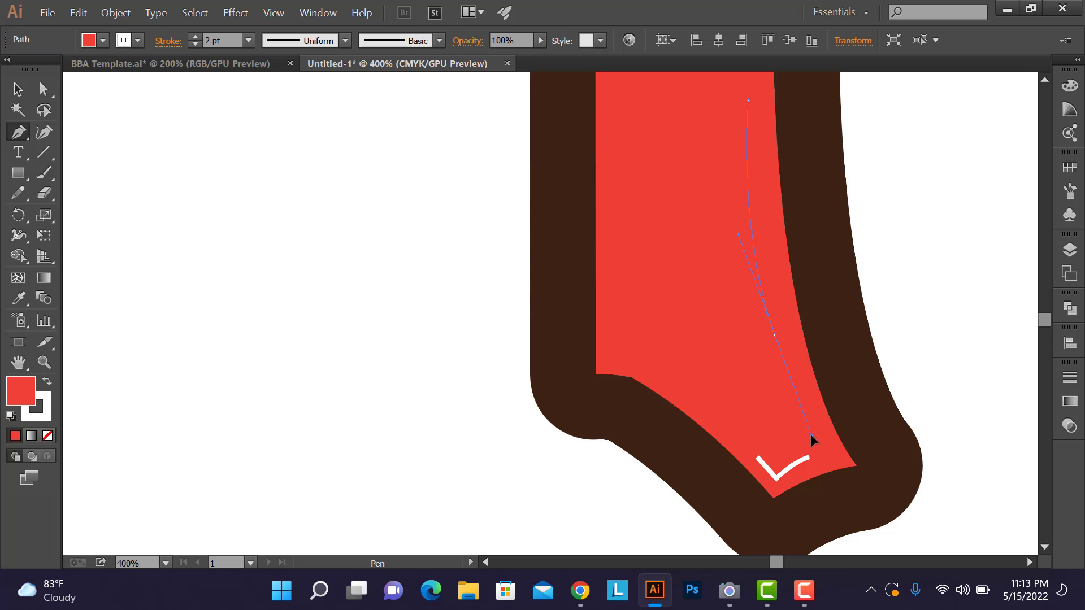
scroll(886, 310, "down", 3)
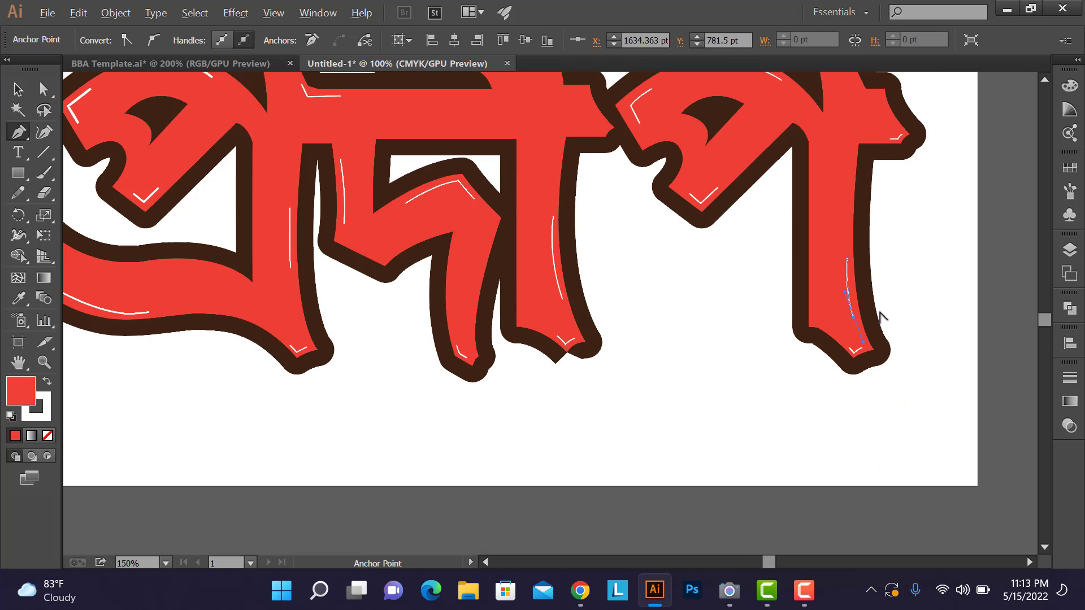
scroll(882, 316, "down", 1)
Step: Draw an angled 2 pt white Pen highlight inside the pointed top tip of the last letter's stem
scroll(885, 313, "up", 3)
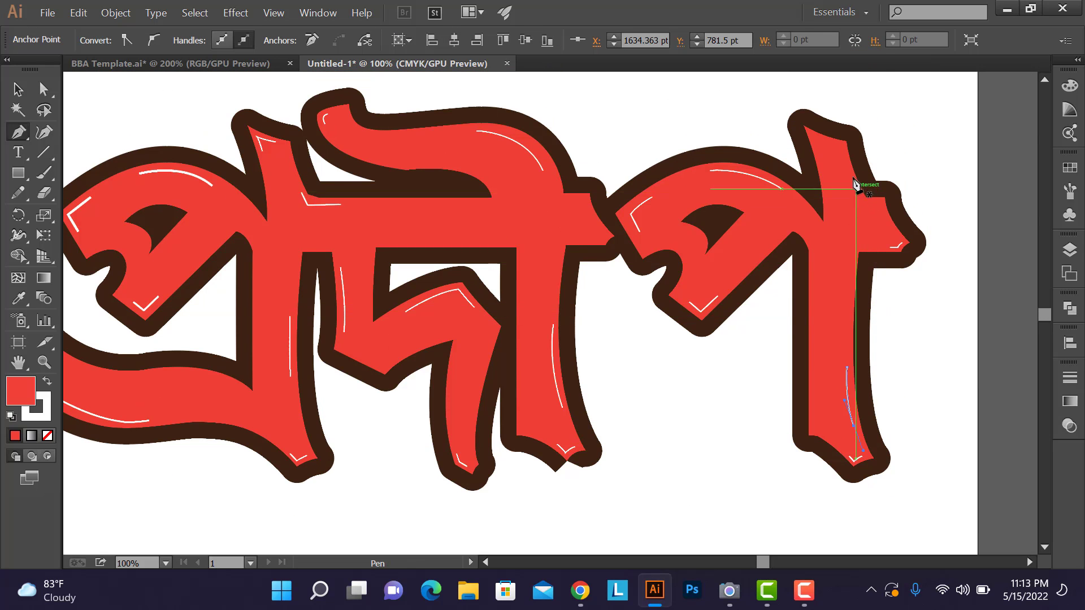
scroll(854, 184, "up", 4)
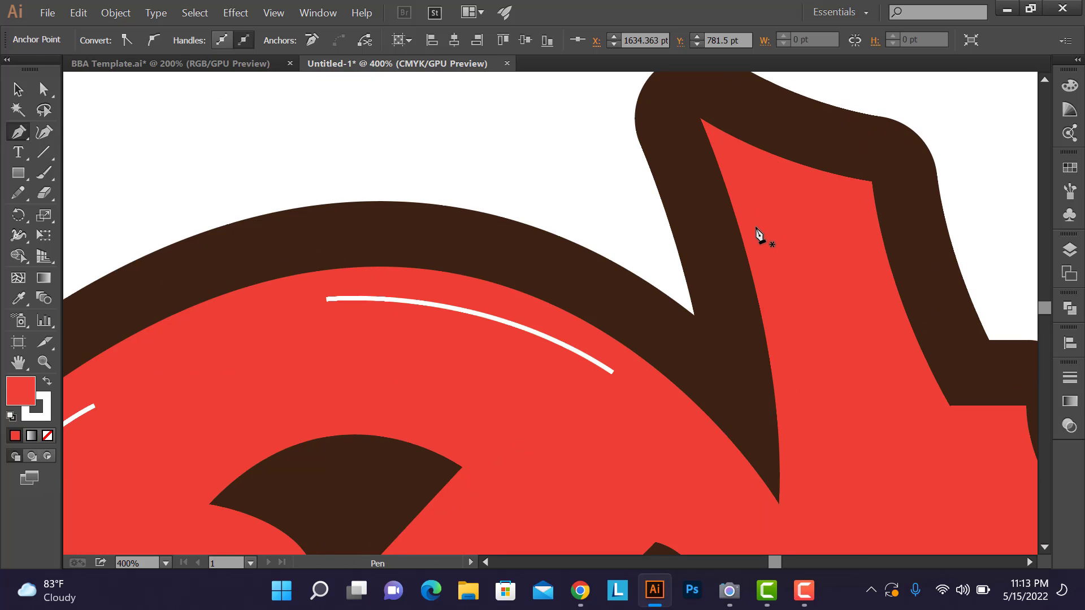
left_click_drag(761, 228, 754, 178)
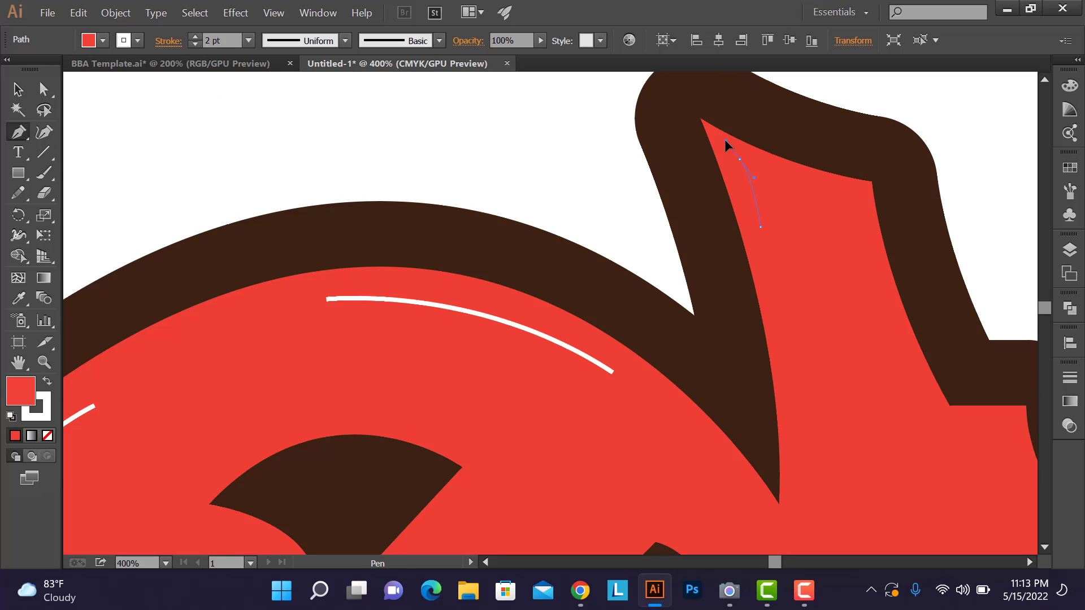
left_click(739, 160)
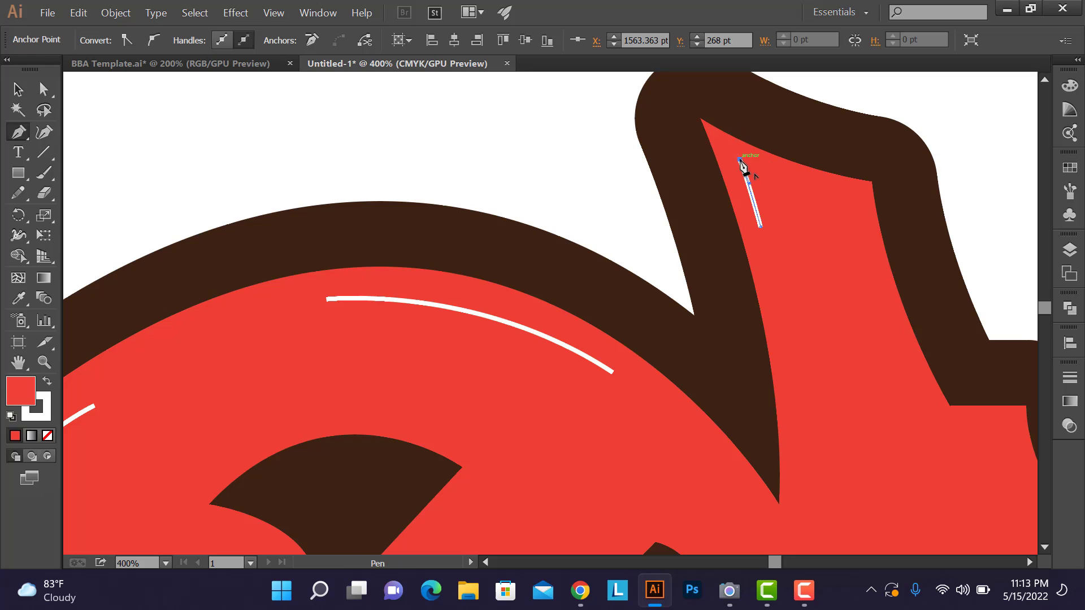
left_click(876, 208)
Step: Select all the white highlight lines inside the last letter, from its stem tip to its pointed foot
scroll(734, 237, "down", 4)
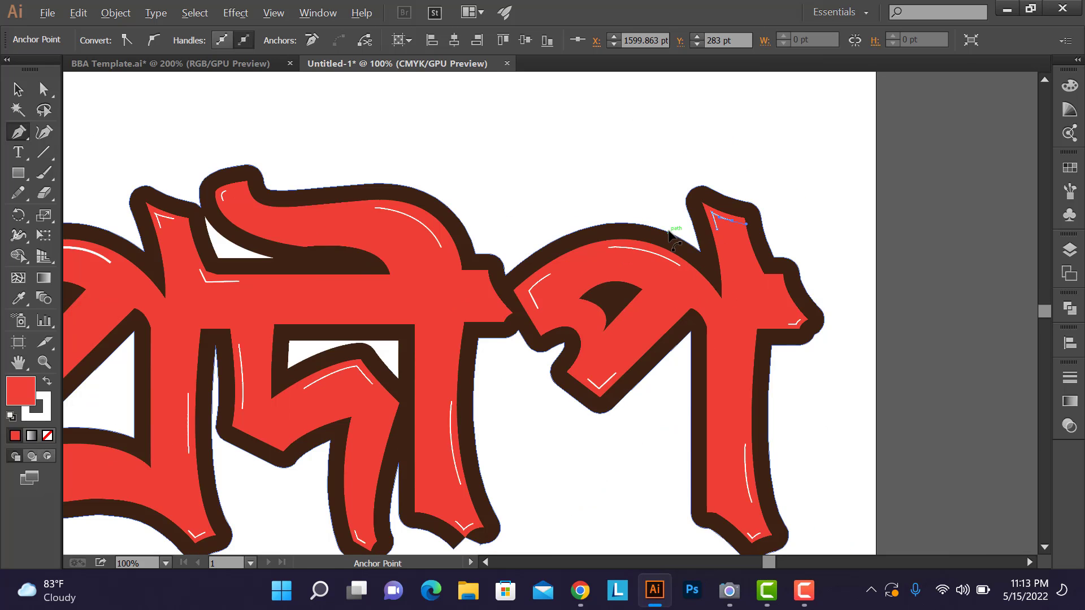
scroll(672, 237, "down", 2)
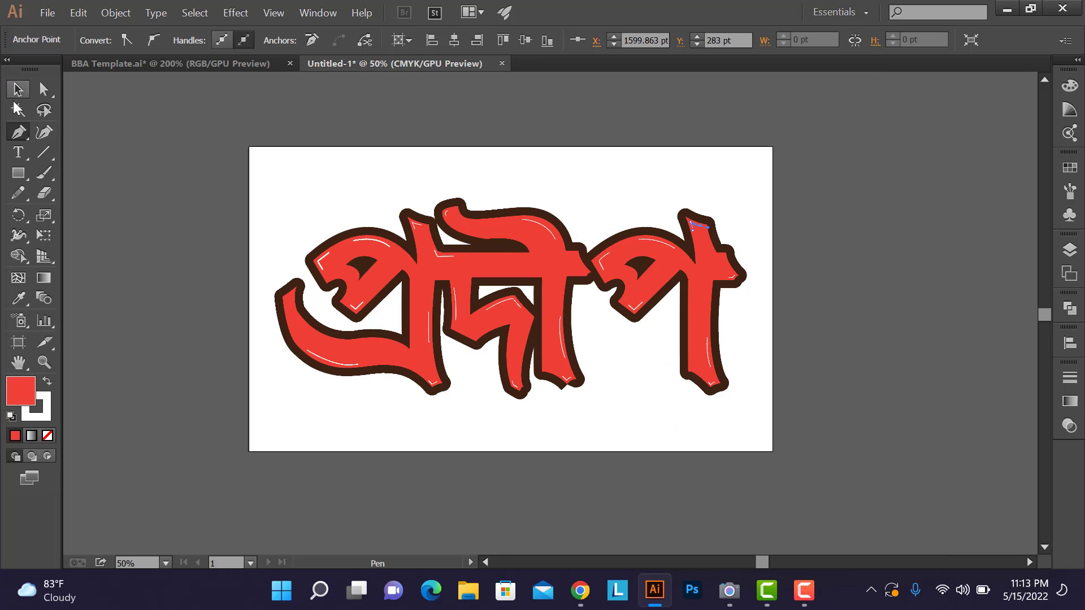
left_click(18, 90)
scroll(723, 283, "up", 3)
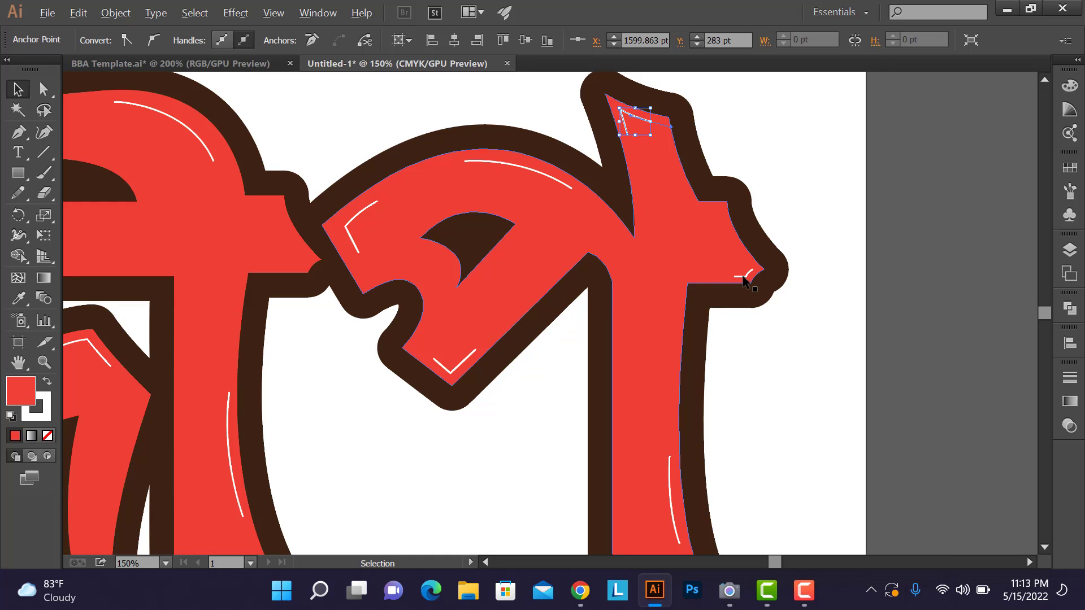
left_click(744, 277, "shift")
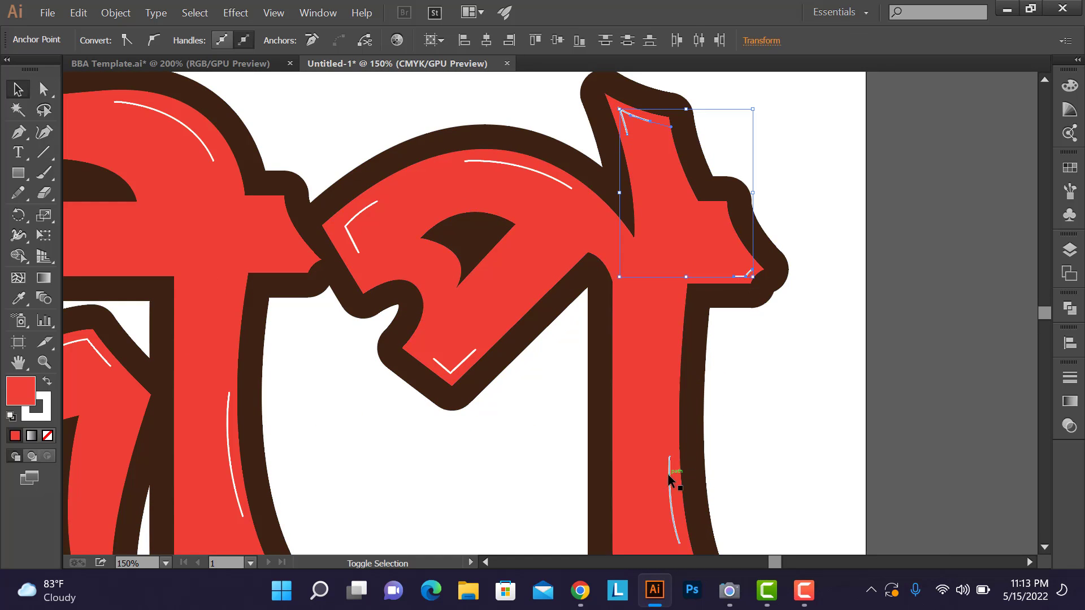
left_click(671, 477, "shift")
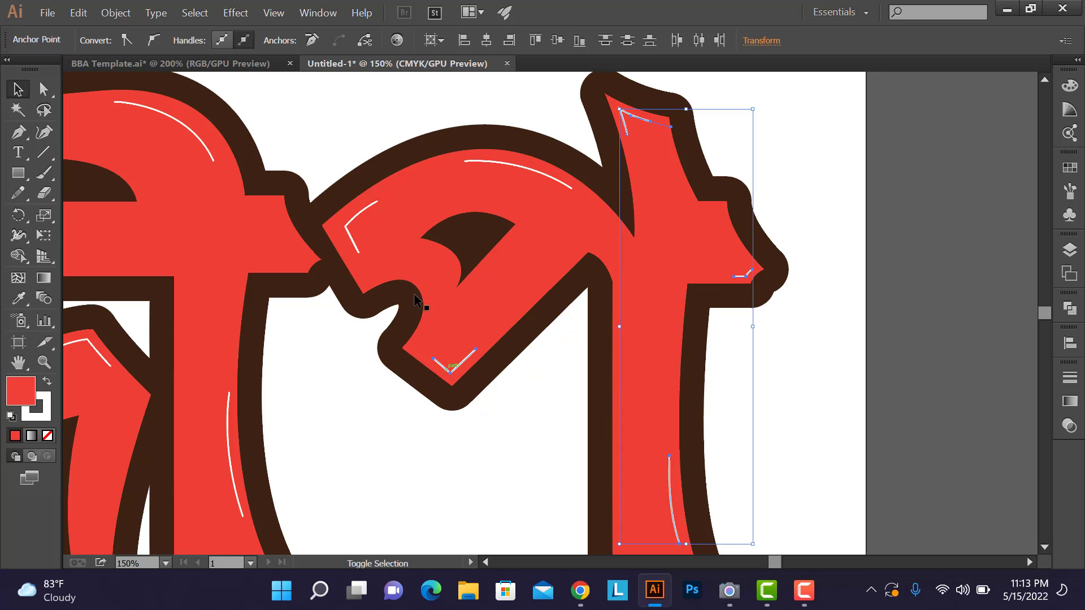
left_click(358, 222, "shift")
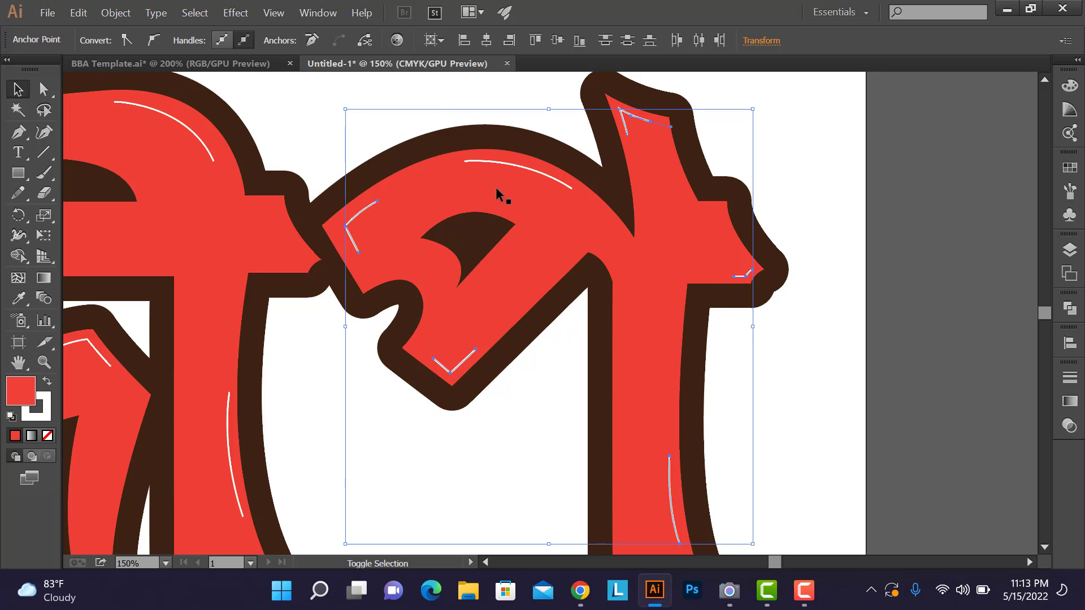
left_click(529, 170, "shift")
left_click_drag(552, 266, 839, 404)
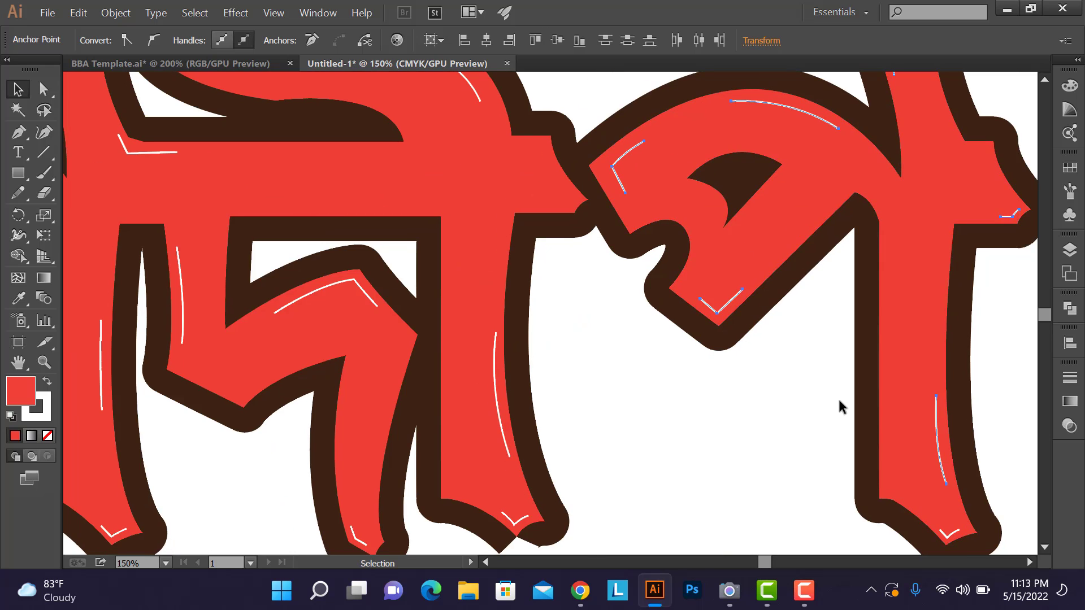
left_click(950, 534, "shift")
Step: Add all the white highlight lines of the middle letter and its curved vowel sign to the selection
left_click(513, 518, "shift")
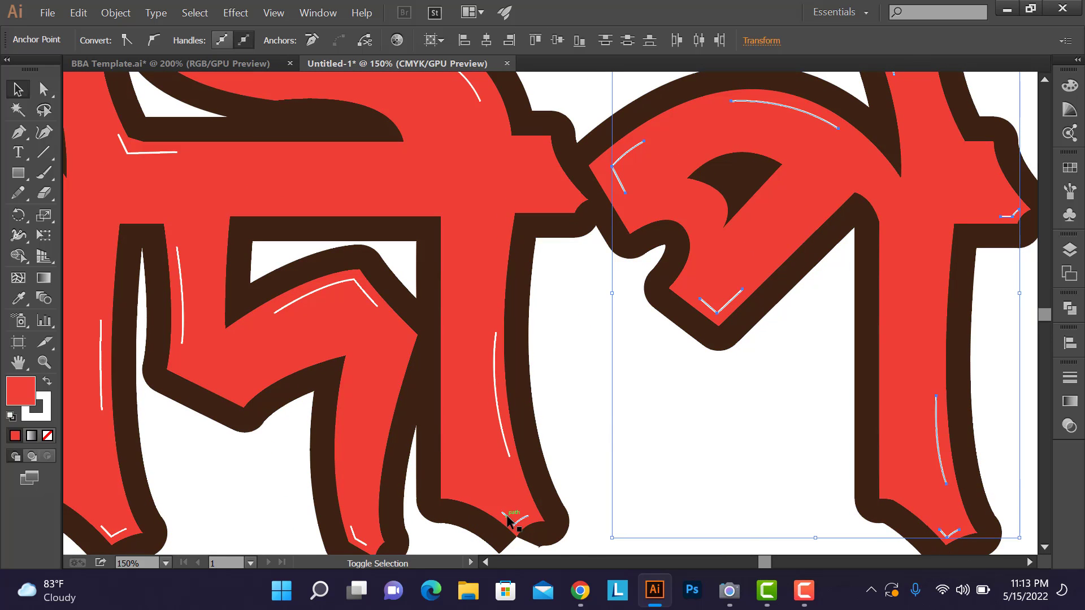
left_click(508, 449, "shift")
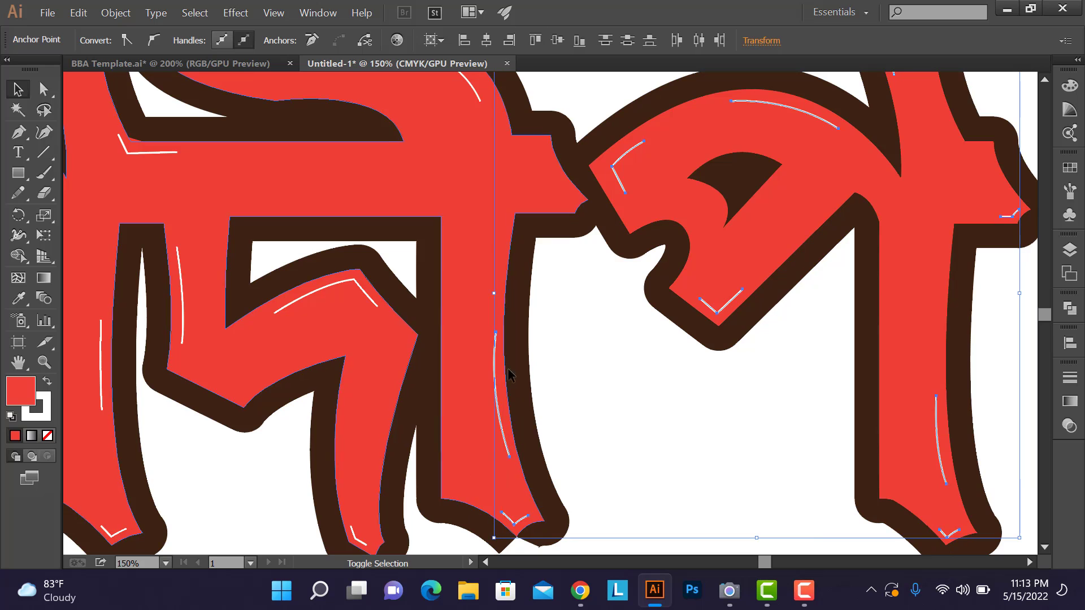
left_click(476, 100, "shift")
scroll(527, 258, "up", 2)
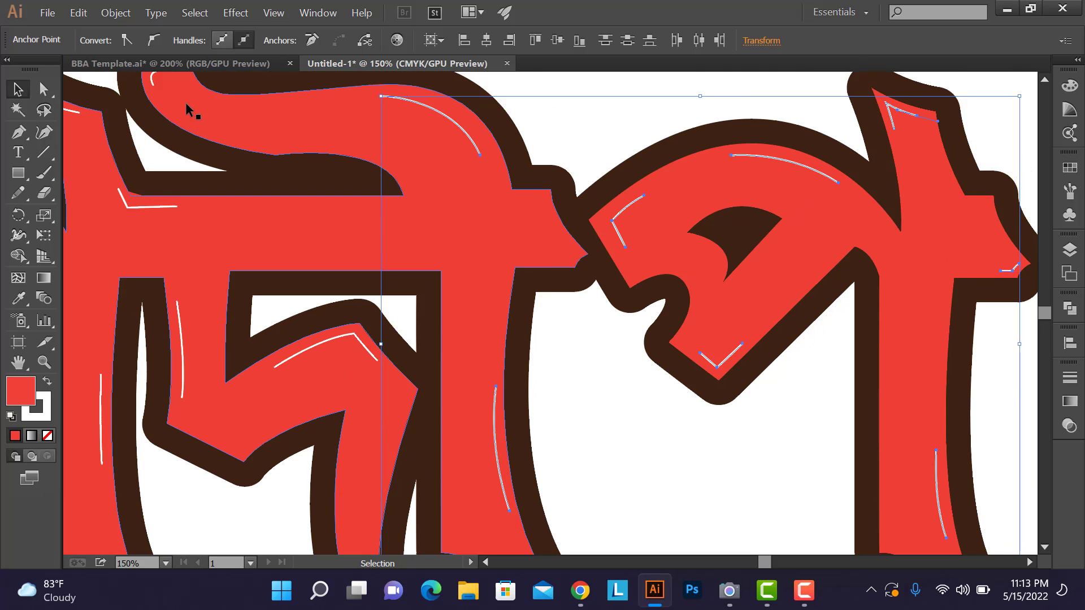
left_click(152, 80, "shift")
scroll(379, 390, "down", 4)
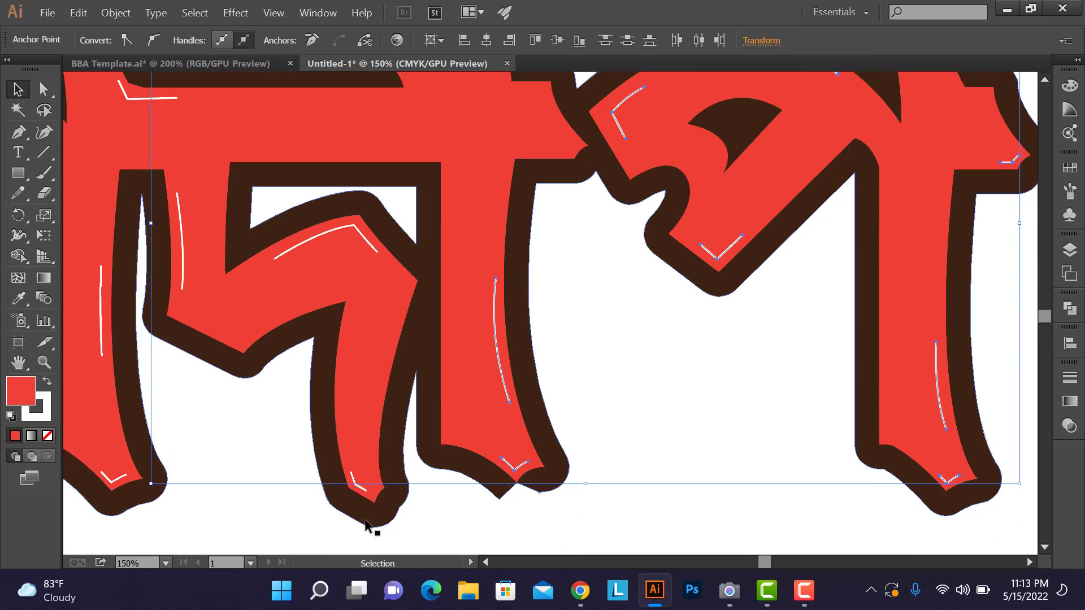
left_click(353, 481, "shift")
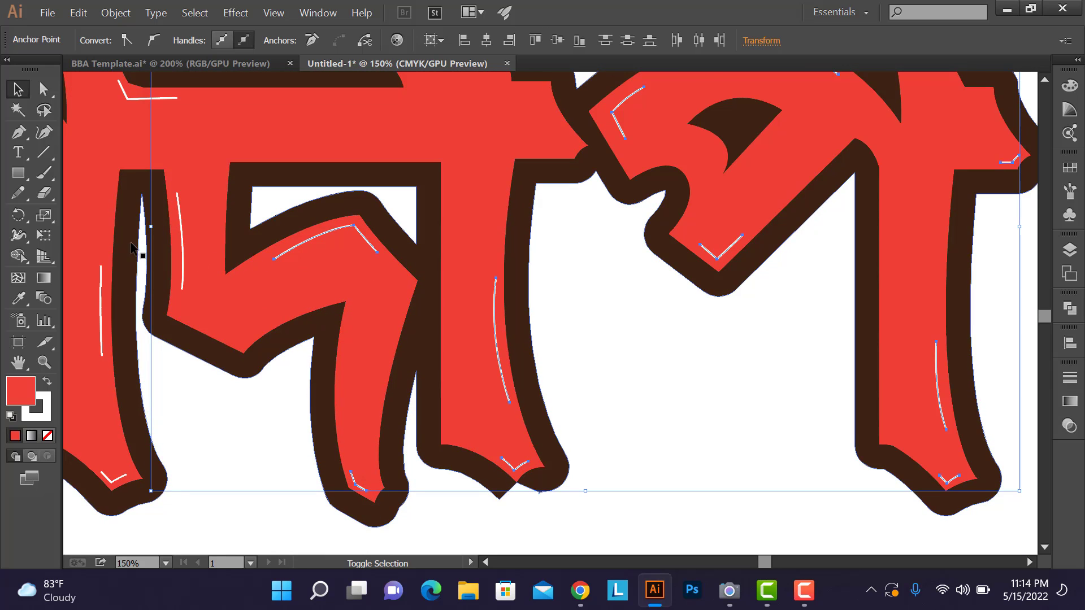
scroll(184, 253, "up", 3)
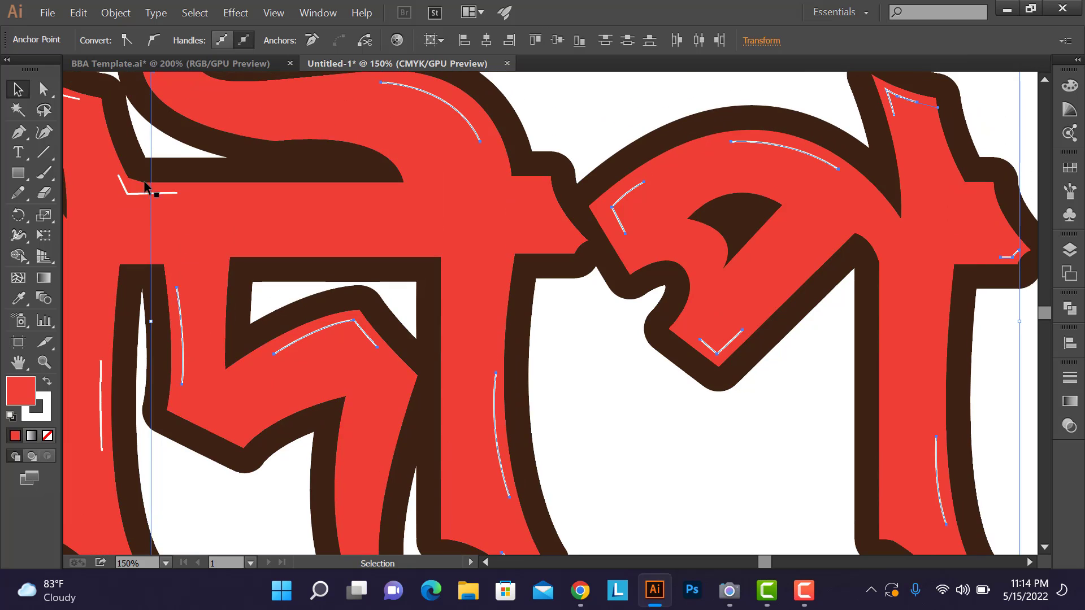
left_click(146, 193, "shift")
left_click_drag(192, 243, 520, 284)
Step: Add the first letter's white highlight lines to the selection and group all the highlights
left_click(392, 150, "shift")
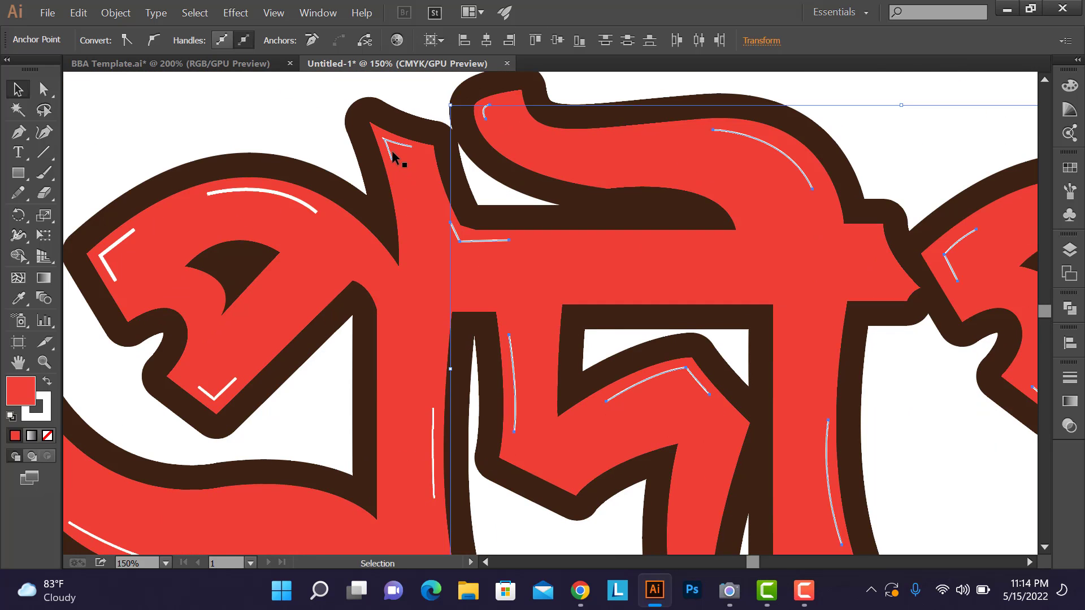
left_click(434, 434, "shift")
left_click(218, 392, "shift")
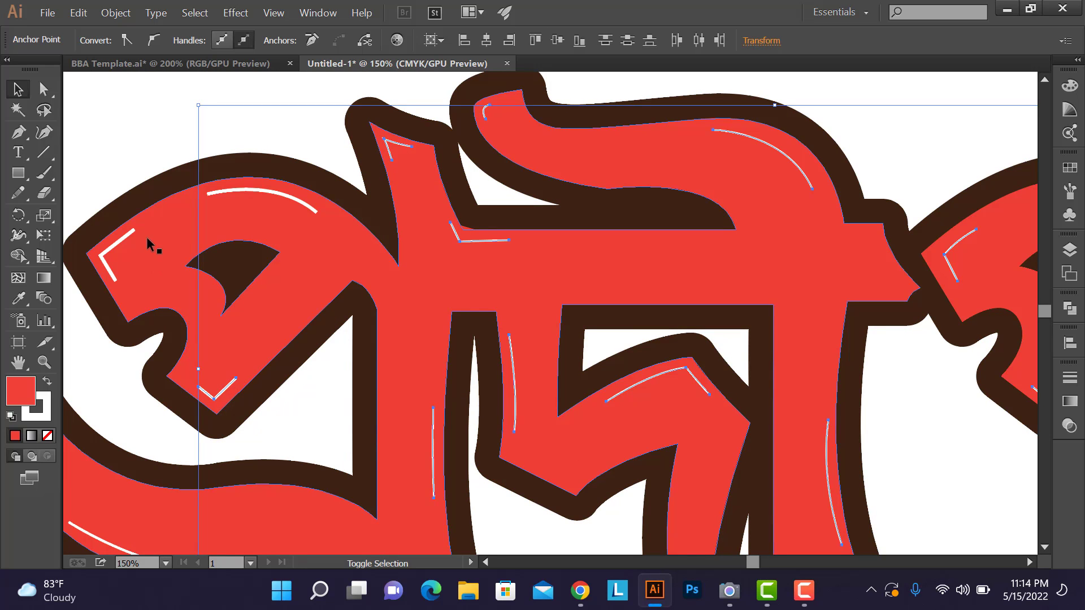
left_click(129, 234, "shift")
left_click(257, 192, "shift")
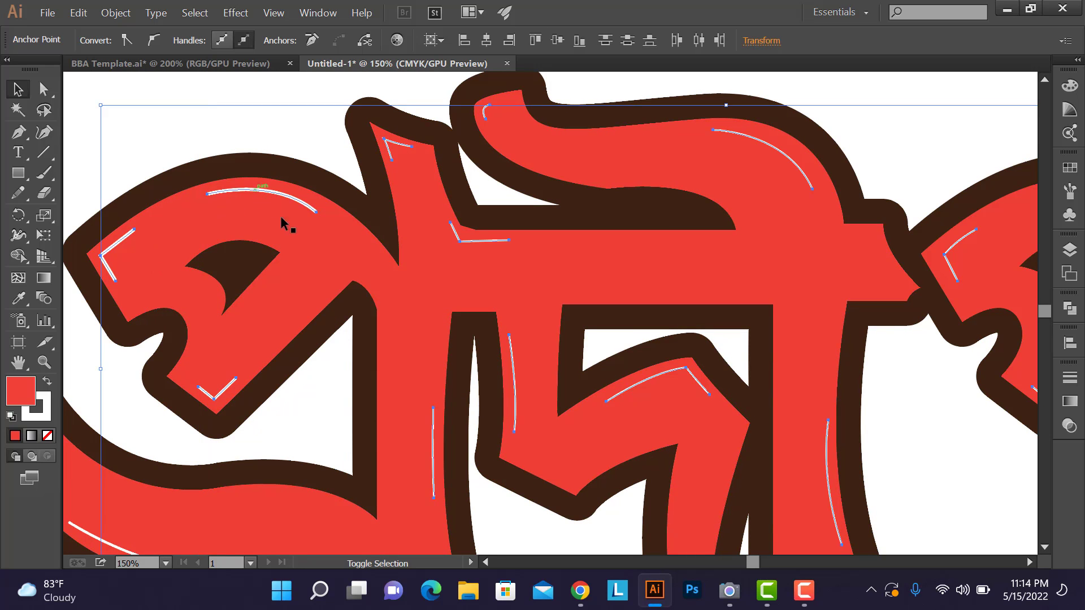
left_click_drag(307, 356, 460, 254)
left_click(286, 449, "shift")
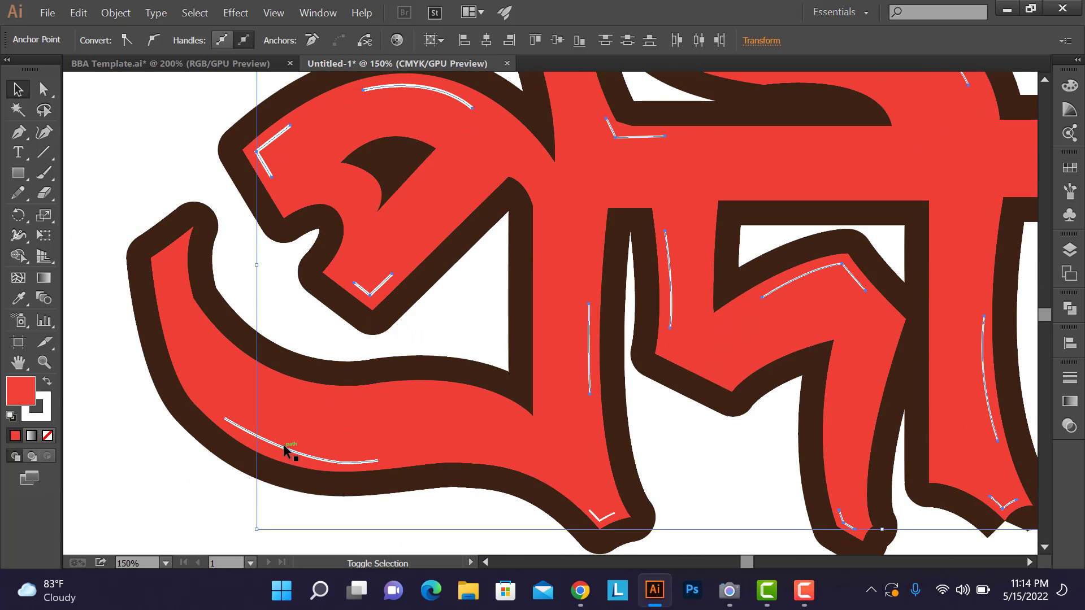
left_click(602, 522, "shift")
key("ctrl+g")
Step: Set the highlight group's stroke weight to 9 pt and apply the lens-shaped width profile tapering at both ends
scroll(387, 512, "down", 2)
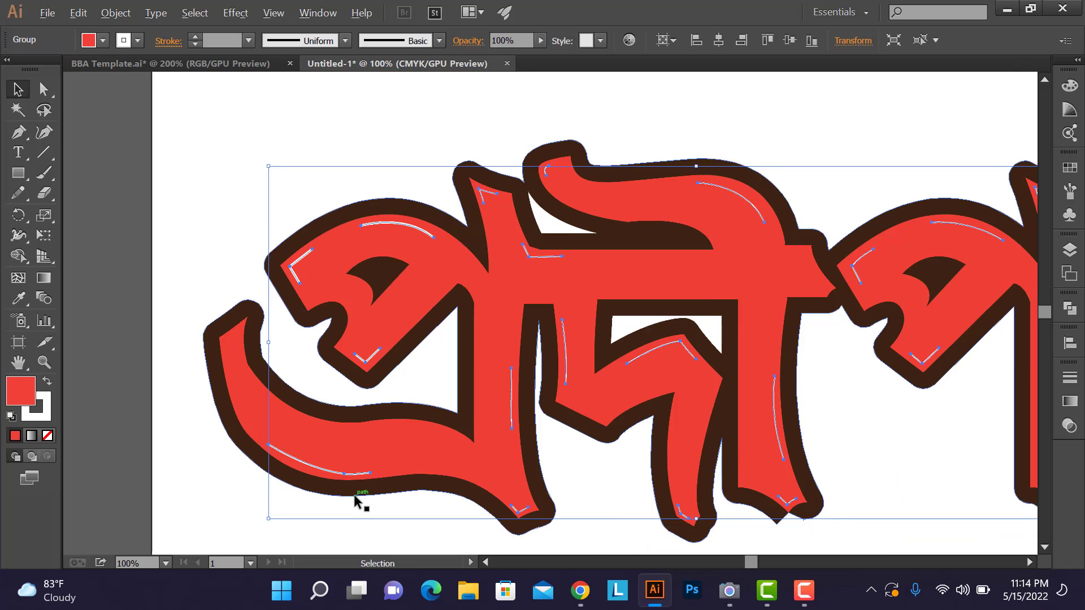
scroll(344, 486, "down", 4)
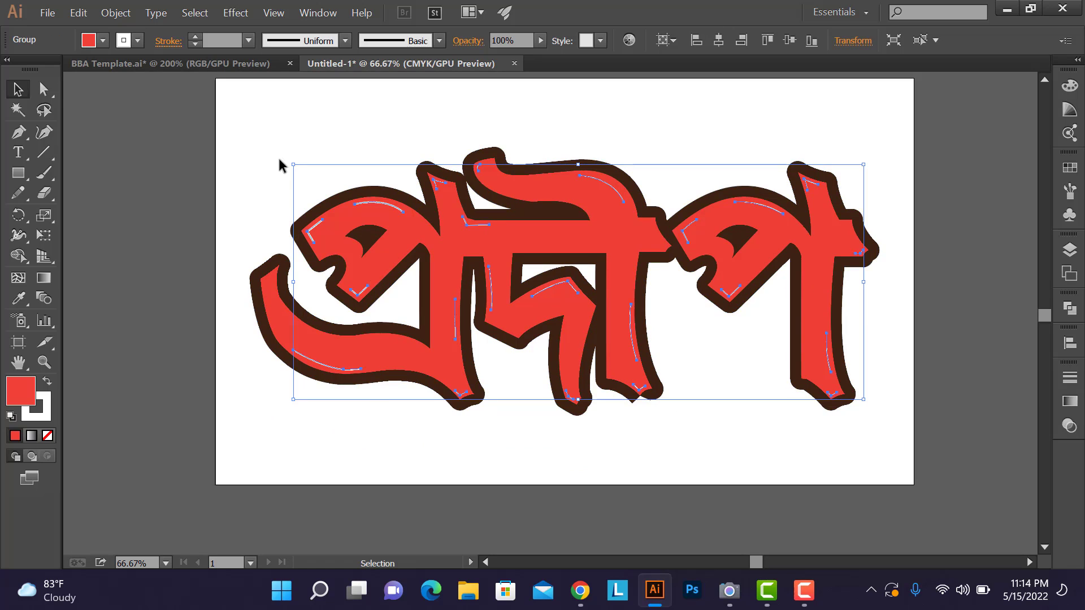
left_click(194, 37)
left_click(194, 36)
left_click(194, 36)
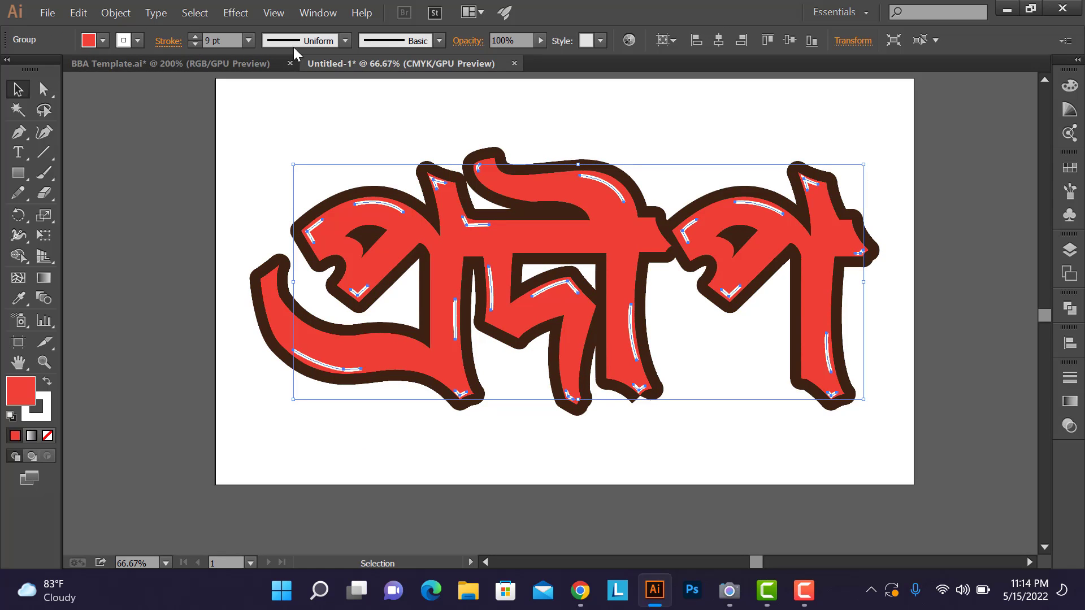
left_click(343, 41)
left_click(306, 95)
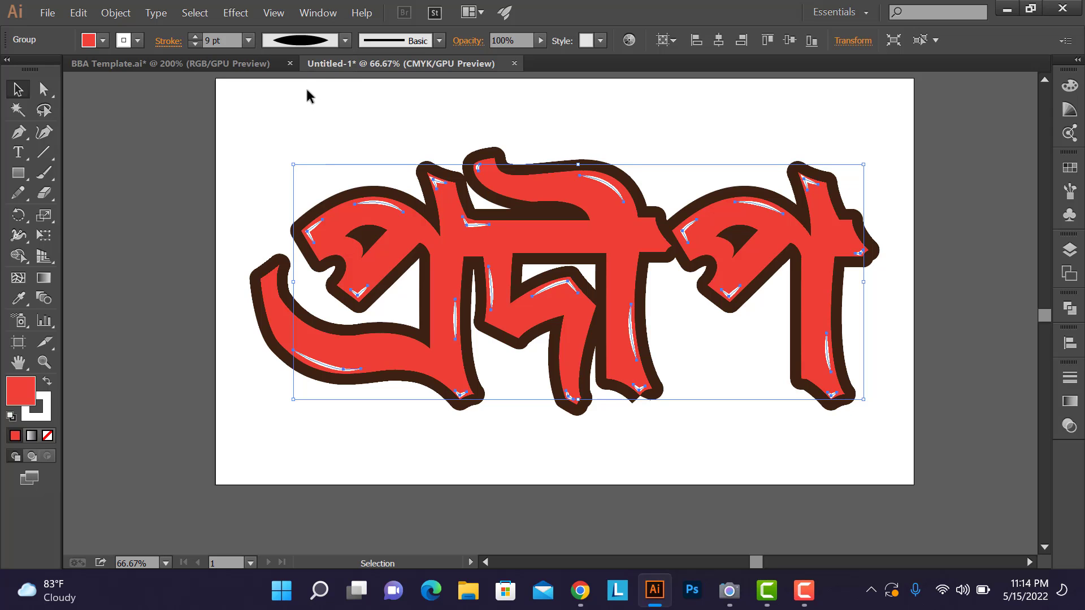
Step: Try the double-bulge width profile on the highlight group and go back to the lens-shaped profile
left_click(346, 41)
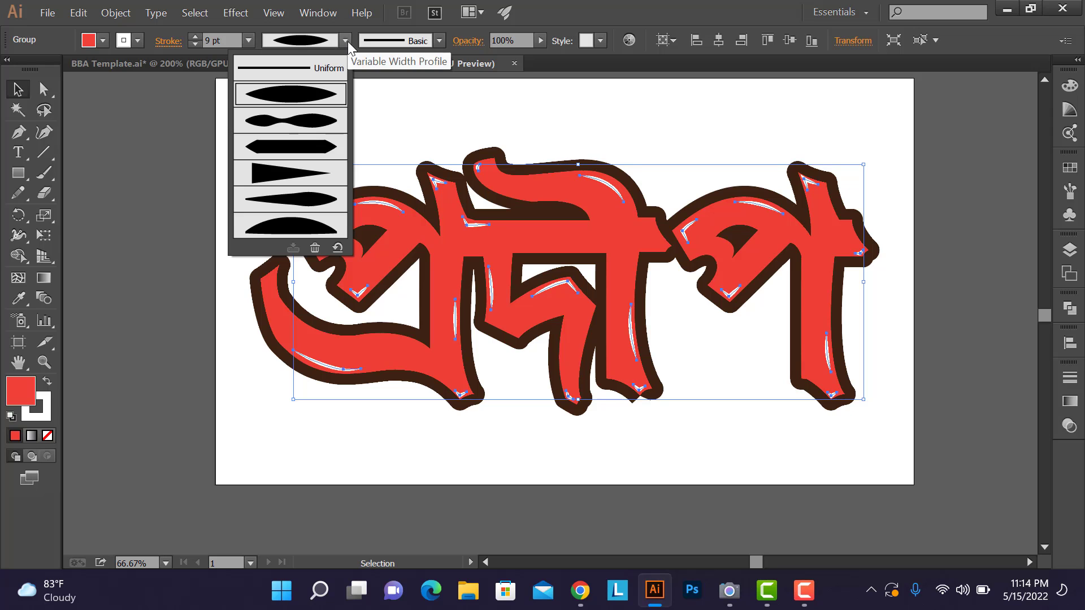
left_click(332, 120)
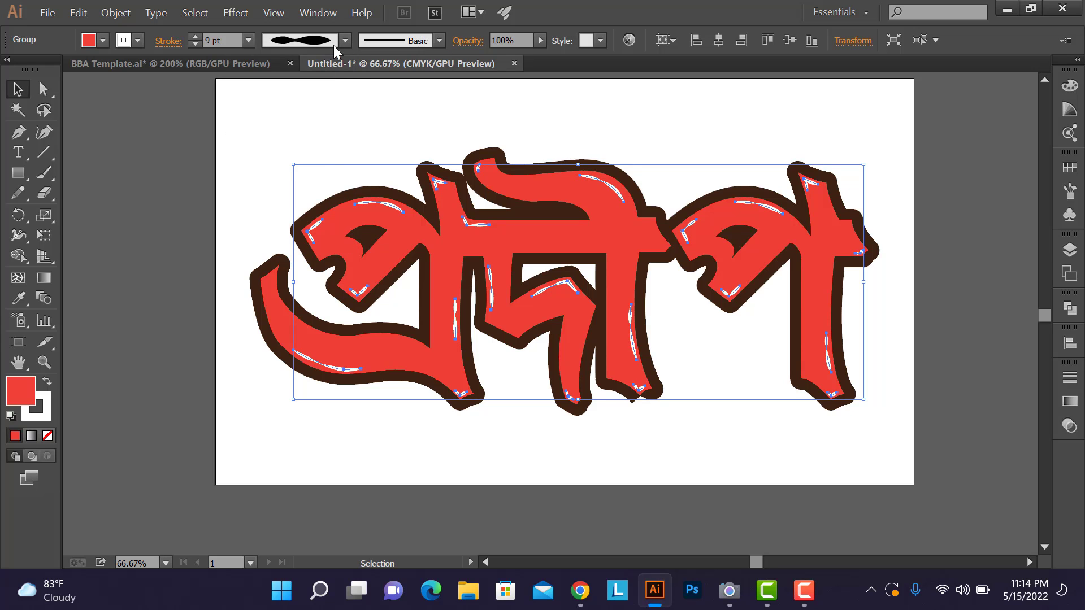
left_click(345, 41)
left_click(309, 103)
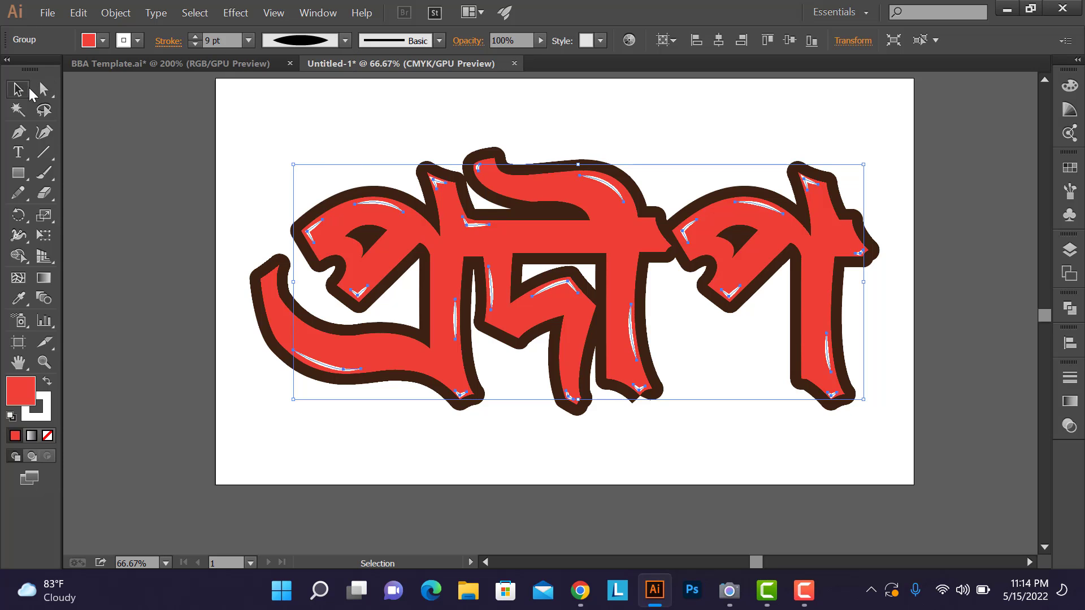
Step: Convert the grouped highlight strokes into filled shapes with Outline Stroke
right_click(393, 209)
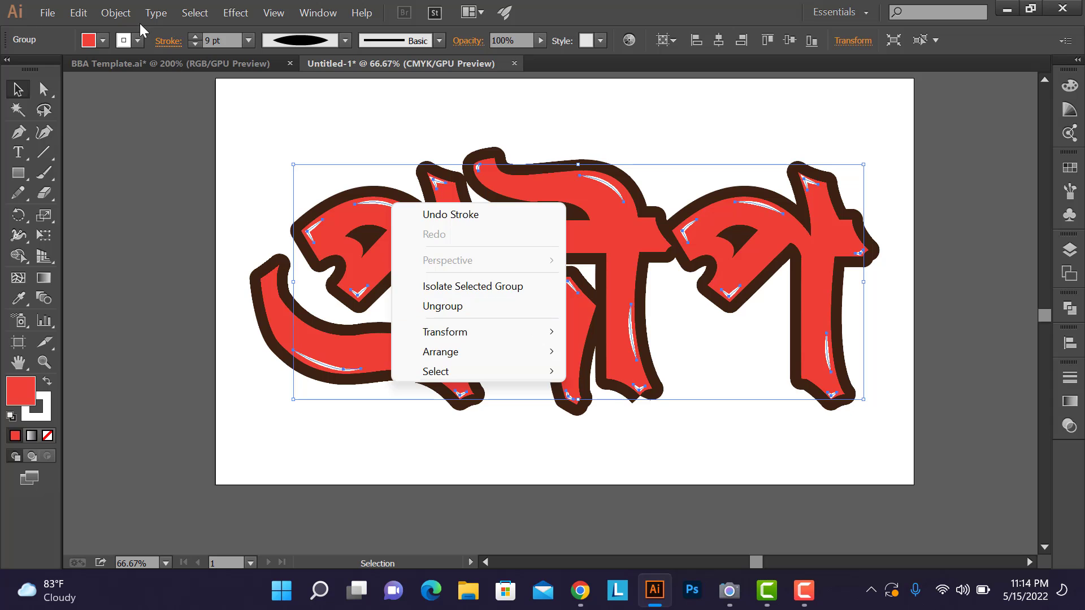
left_click(109, 16)
mouse_move(212, 370)
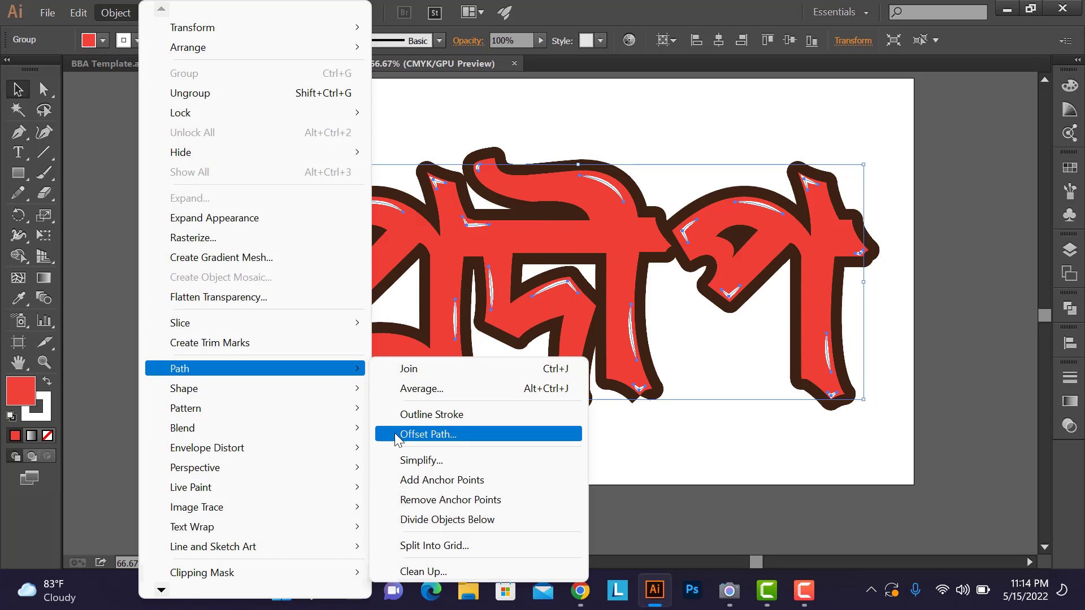
left_click(403, 414)
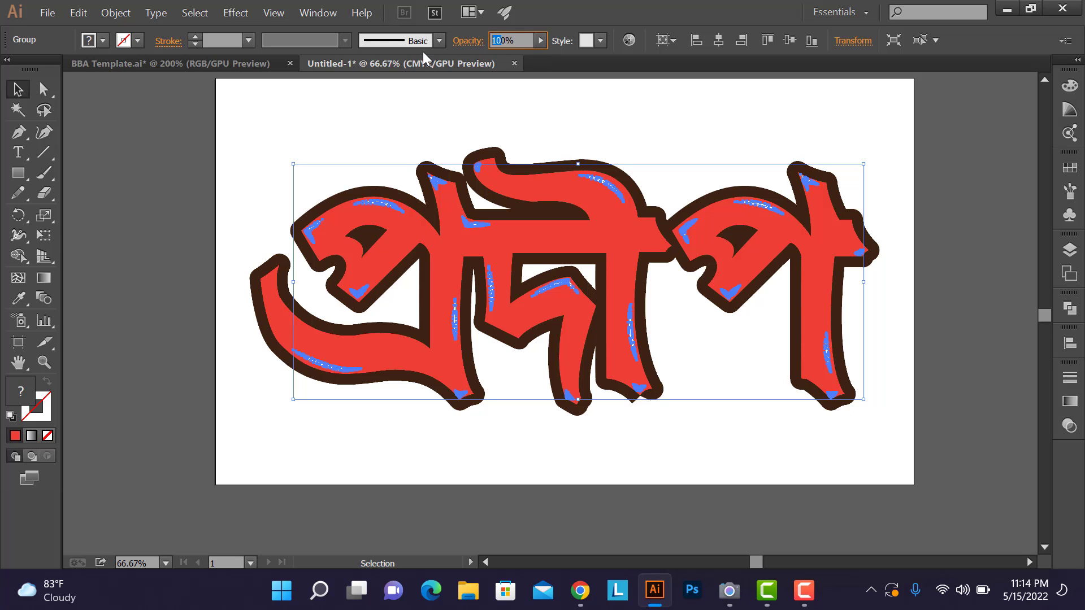
Step: Set the outlined highlight group's opacity to 80% and deselect it
type("80")
key("Return")
left_click(145, 205)
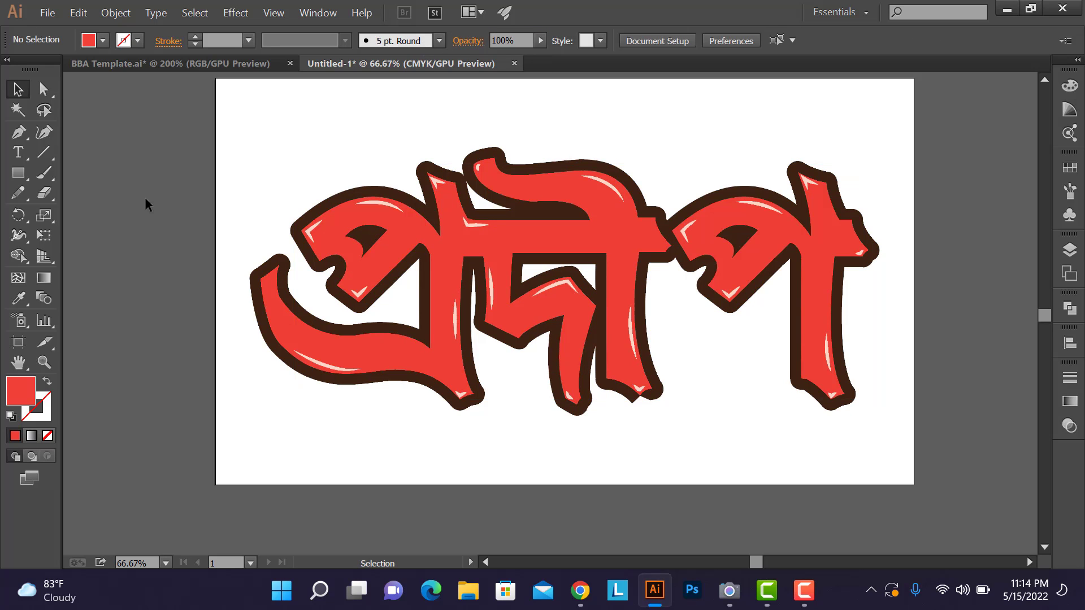
Step: Select the red lettering and replace its solid fill with a white-to-black gradient
left_click(345, 233)
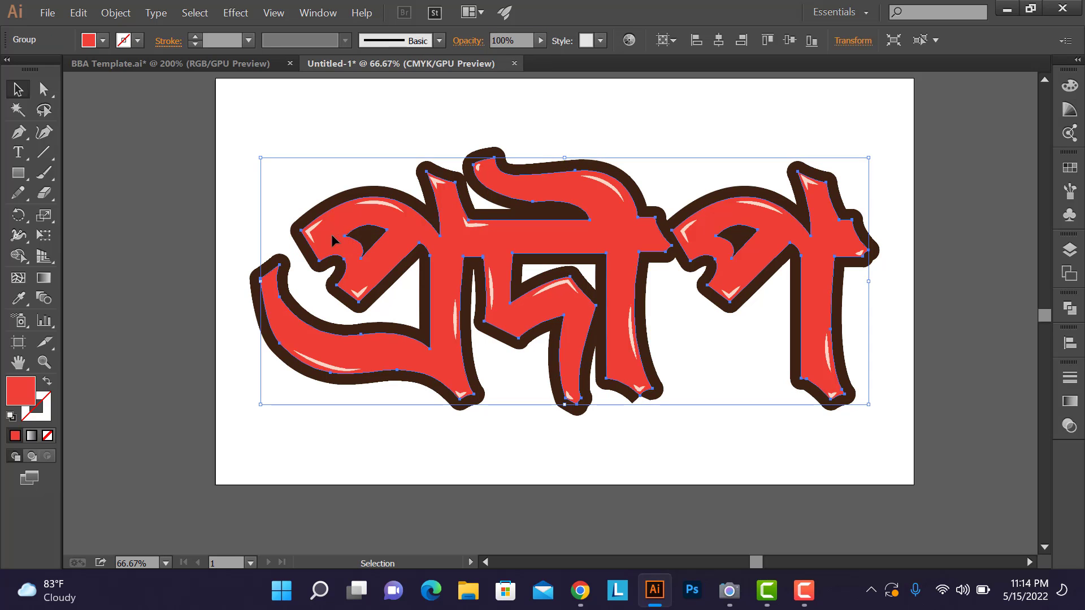
left_click(101, 40)
scroll(141, 106, "down", 1)
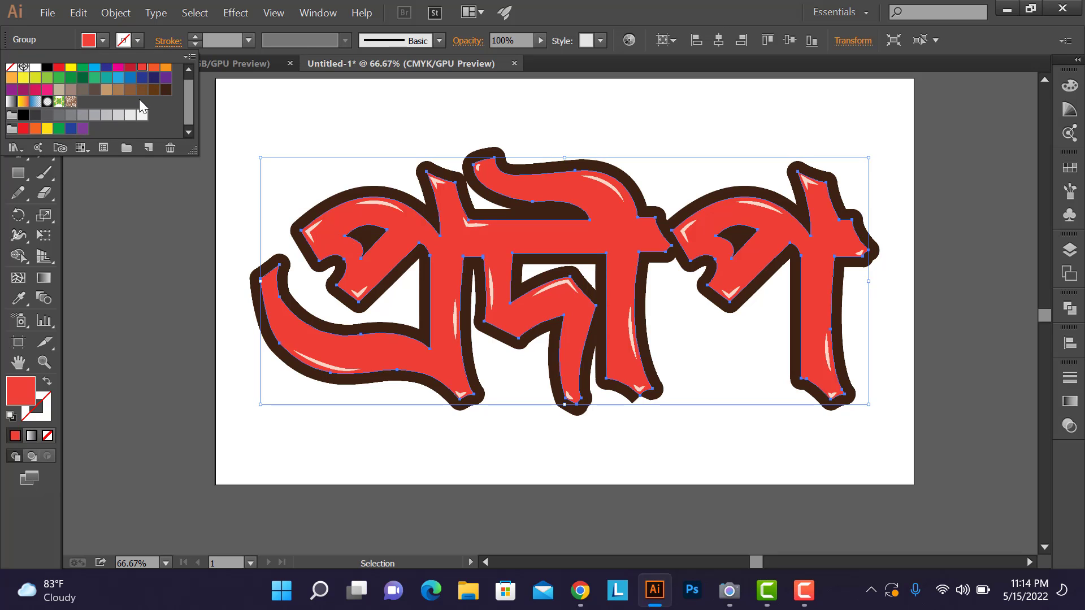
scroll(148, 106, "up", 1)
scroll(147, 105, "down", 1)
left_click(100, 39)
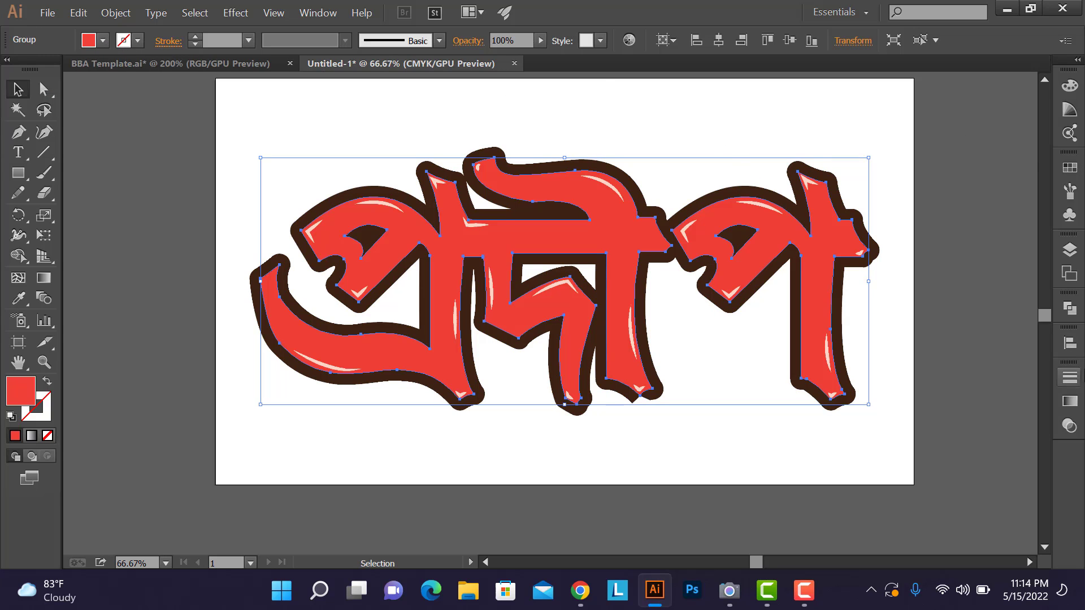
left_click(1069, 401)
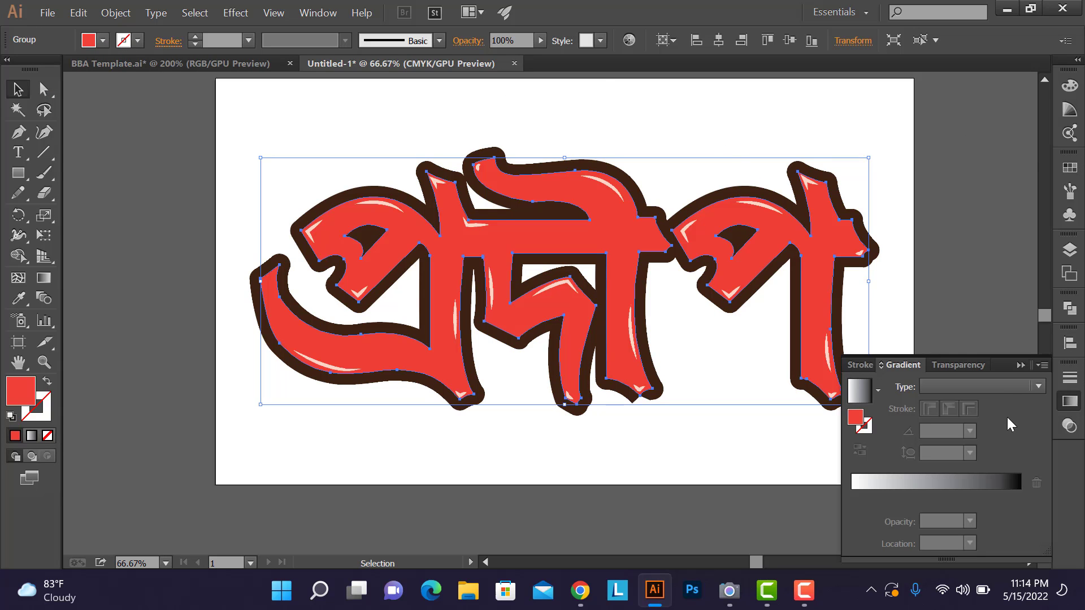
left_click(1042, 365)
left_click(1039, 394)
left_click(1019, 493)
Step: Switch the lettering gradient's black end stop to RGB, try red-orange and green shades, and set it to yellow-green #aad037
double_click(1021, 497)
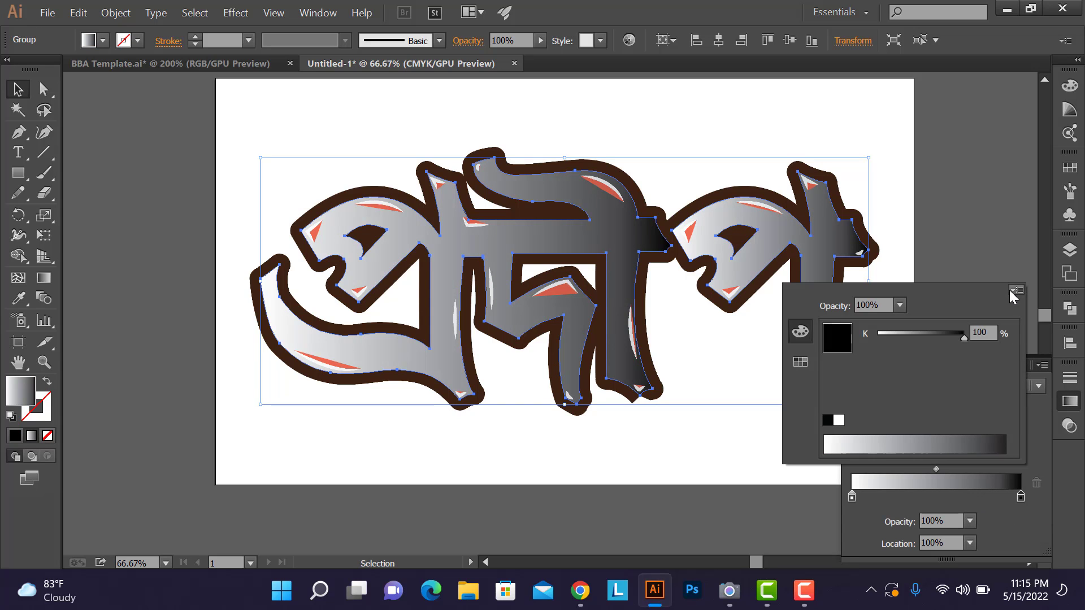
left_click(1014, 291)
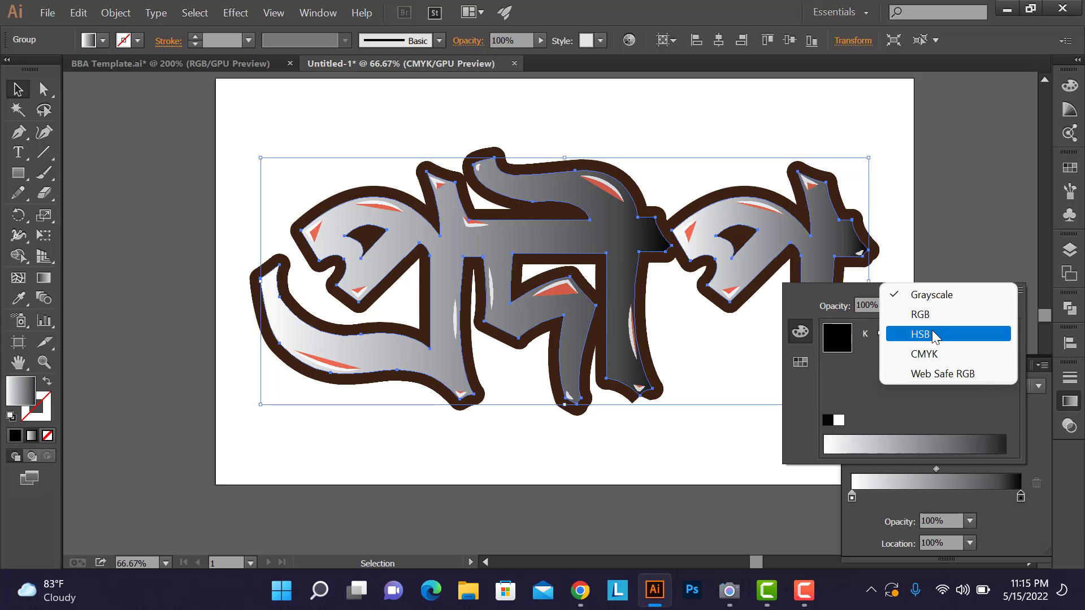
left_click(921, 314)
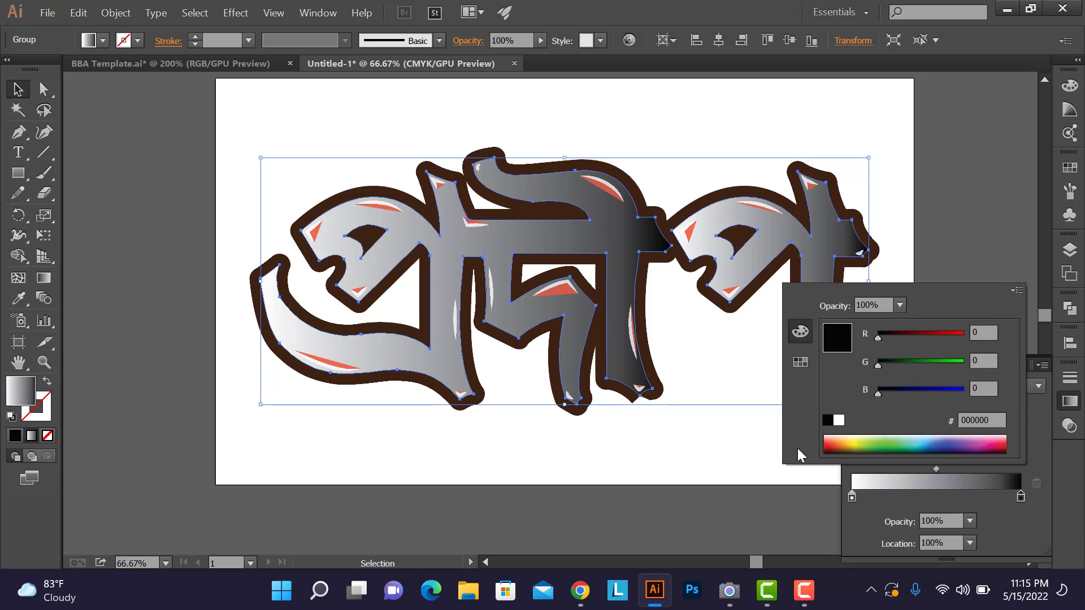
left_click(846, 444)
left_click(834, 441)
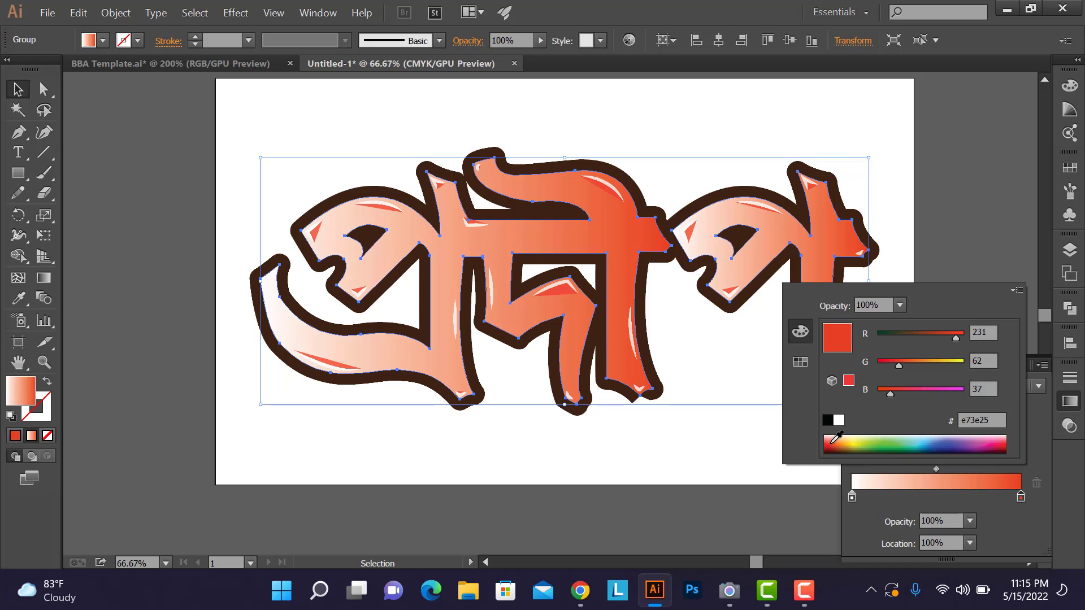
left_click(833, 440)
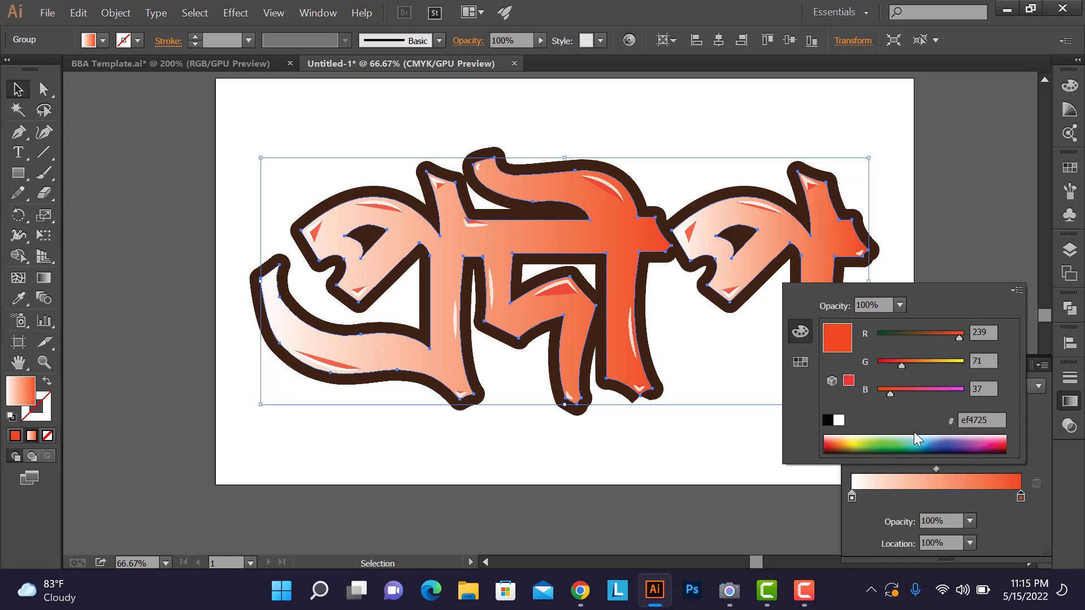
left_click(874, 442)
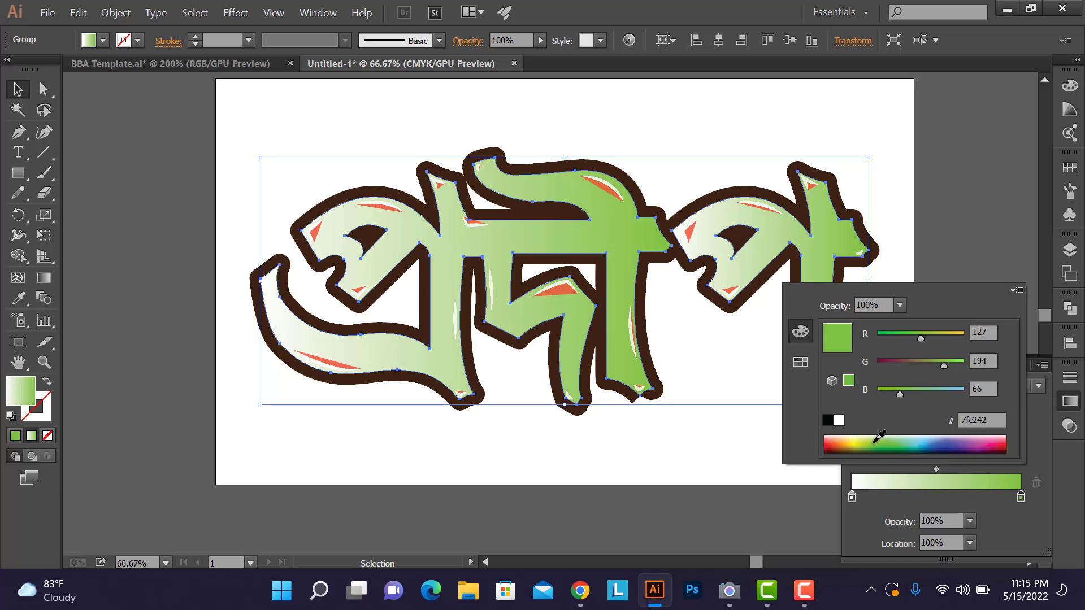
left_click(875, 444)
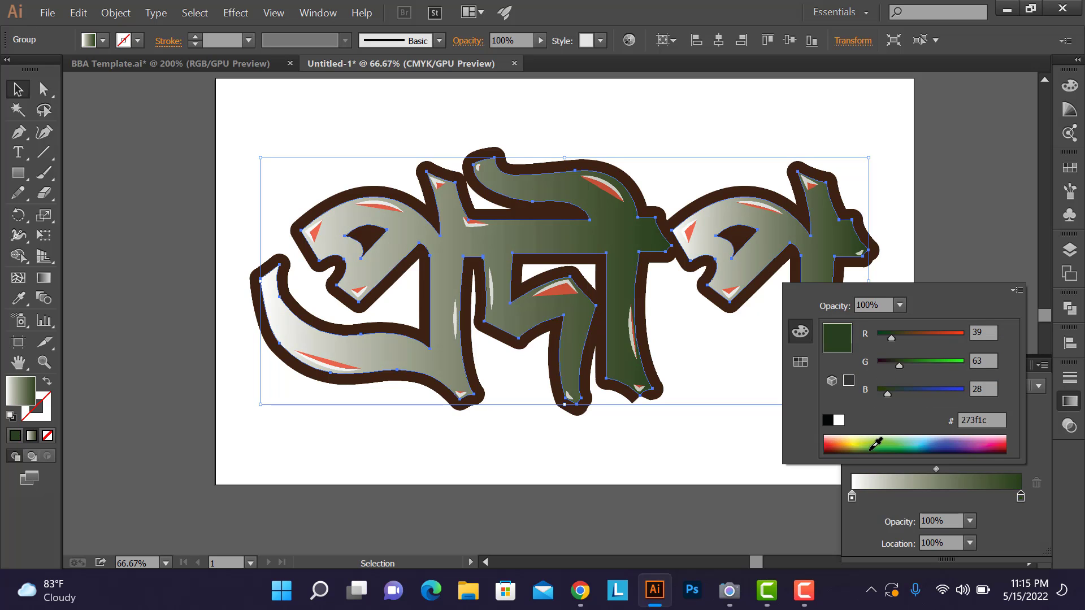
left_click(873, 439)
left_click(874, 434)
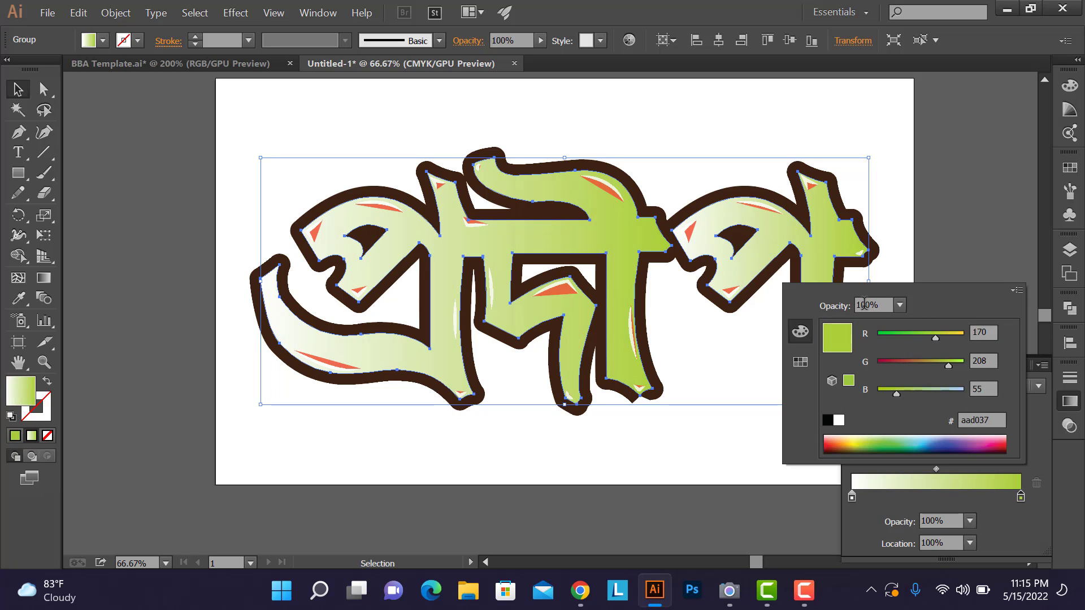
left_click(1014, 291)
left_click(846, 299)
Step: Change the gradient's white start stop from grayscale to a colour mode and set it to orange #f9a02d
left_click(852, 497)
double_click(852, 497)
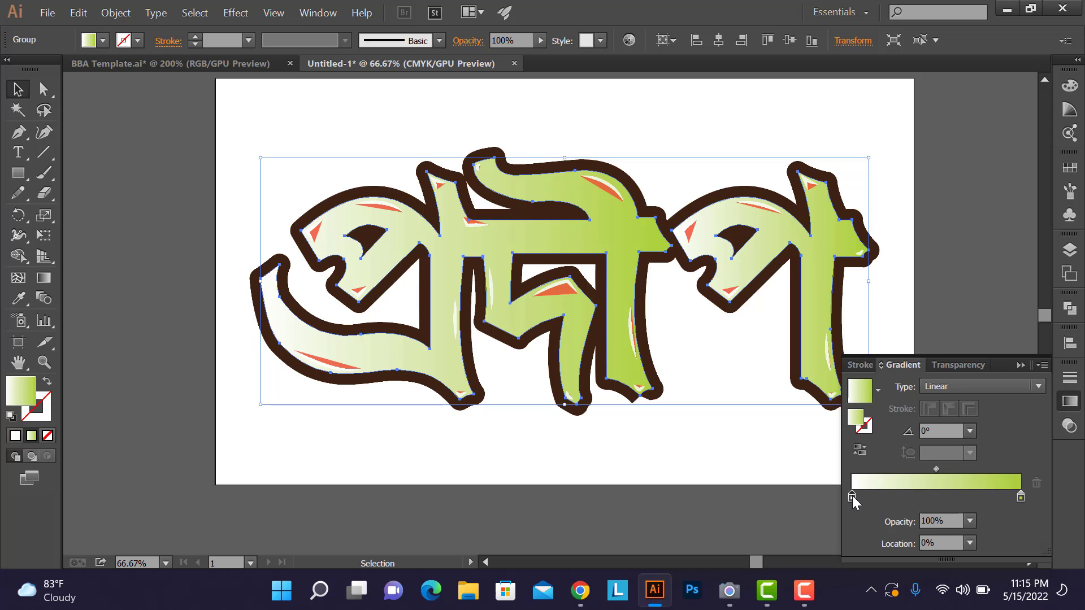
left_click(1014, 291)
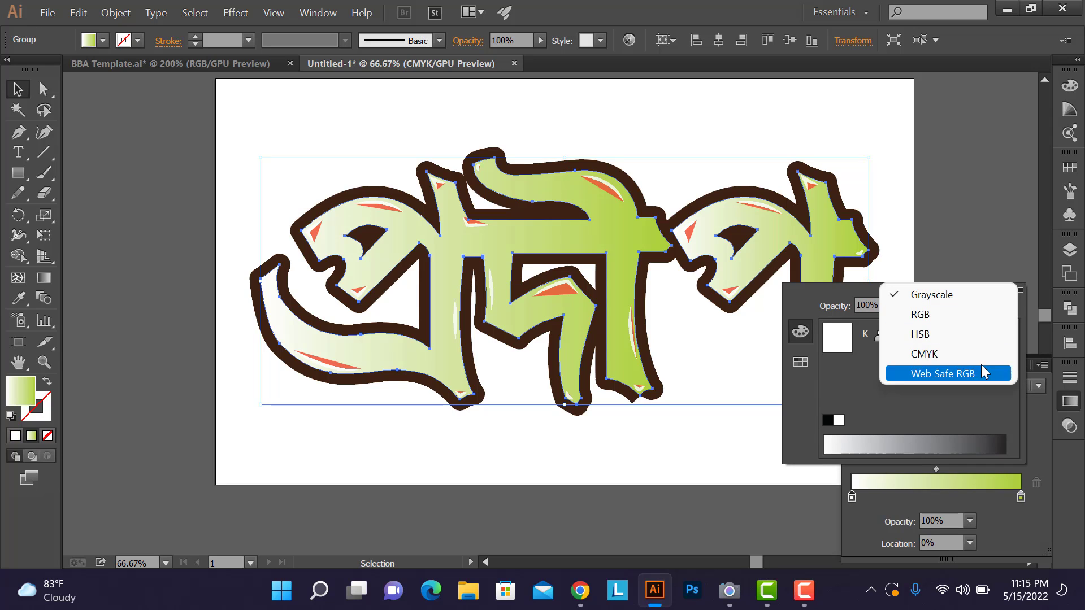
left_click(953, 333)
left_click(847, 438)
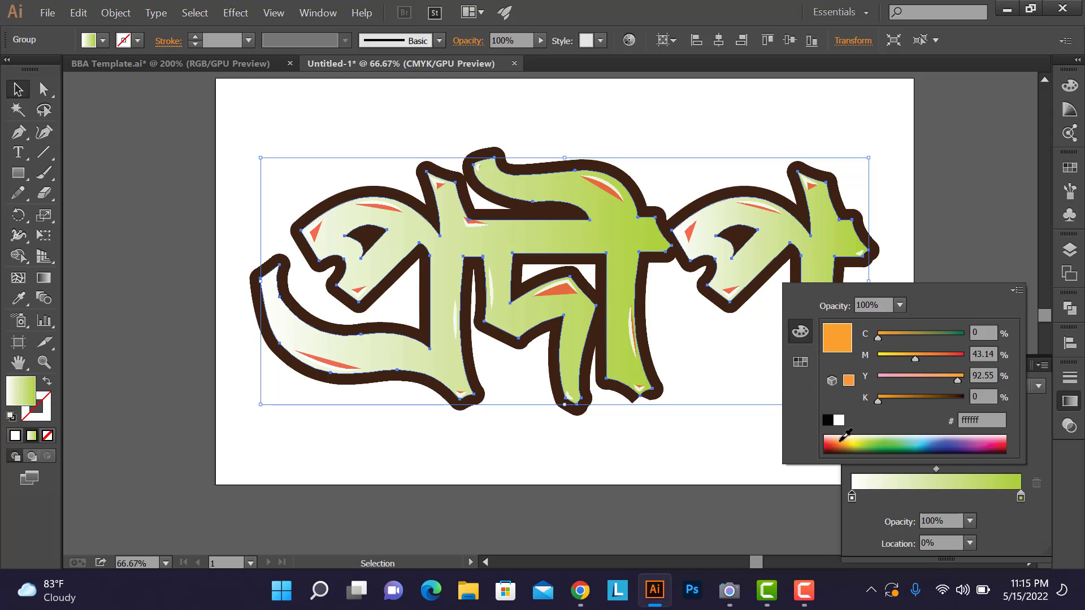
left_click(1016, 291)
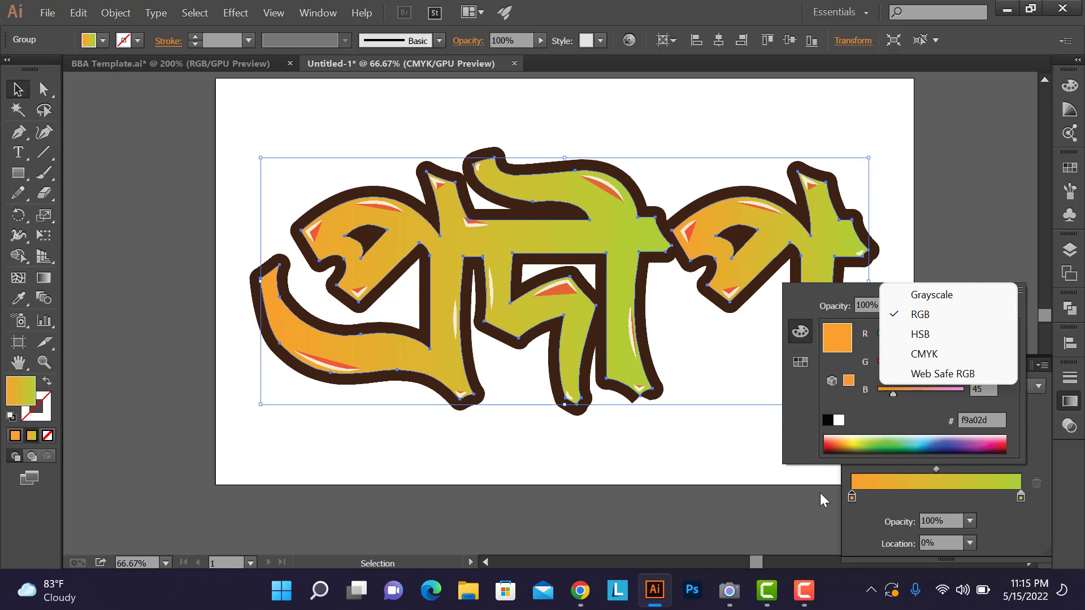
left_click(853, 505)
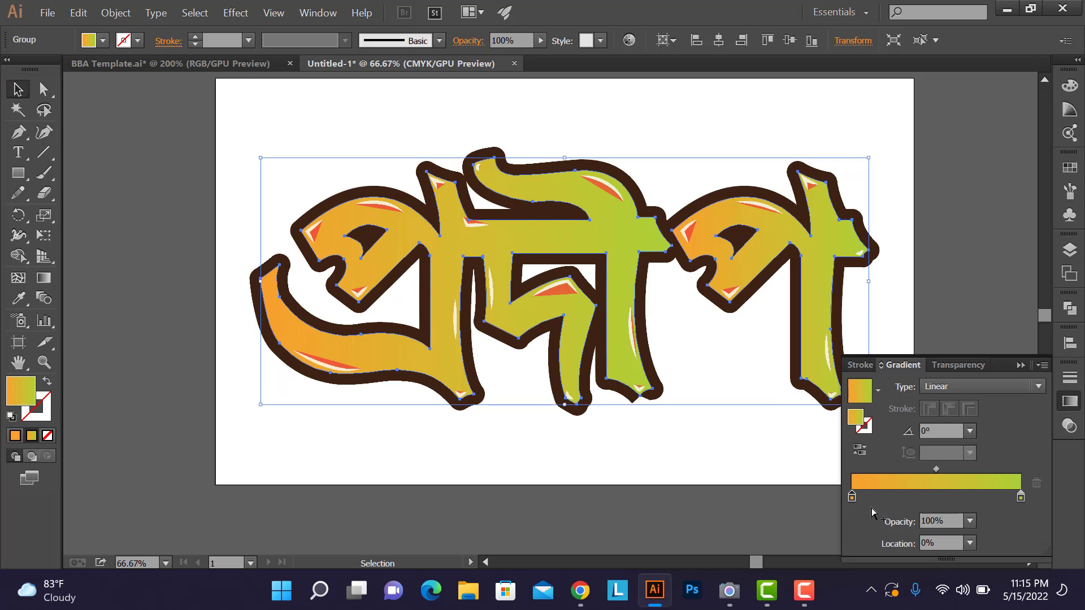
Step: Redraw the lettering's linear gradient with the Gradient tool as one diagonal at 33° across all letters and deselect it
left_click(43, 278)
left_click_drag(480, 441, 538, 150)
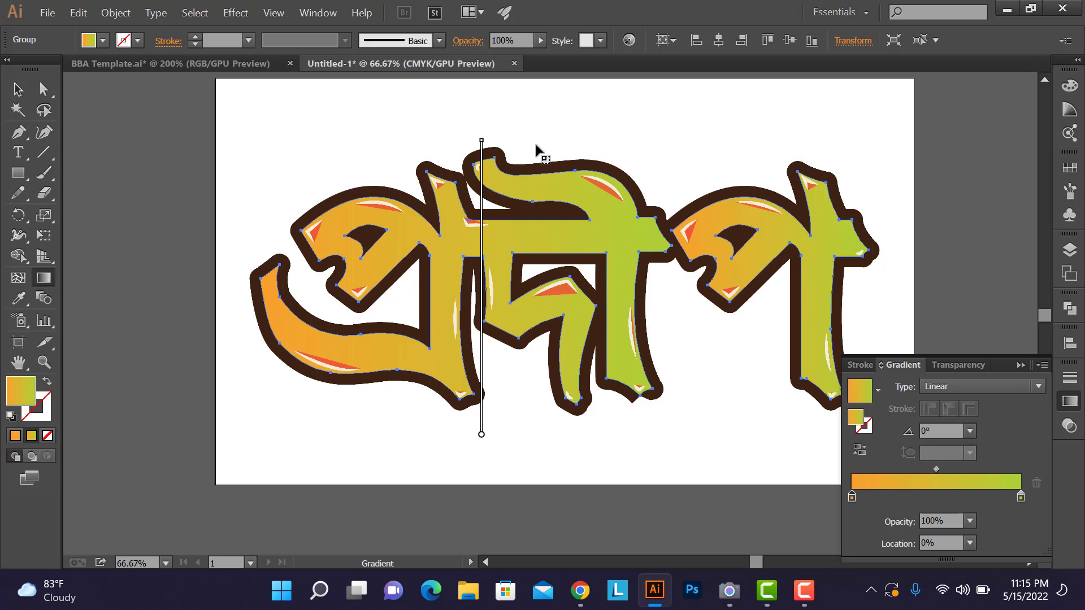
left_click_drag(500, 434, 638, 214)
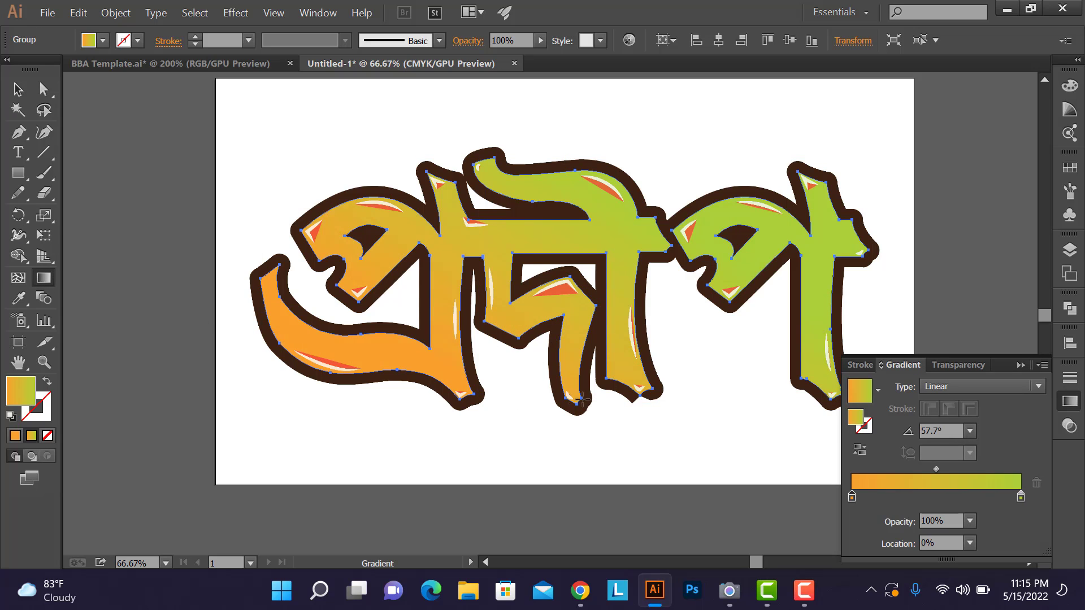
left_click_drag(460, 419, 814, 180)
left_click(17, 88)
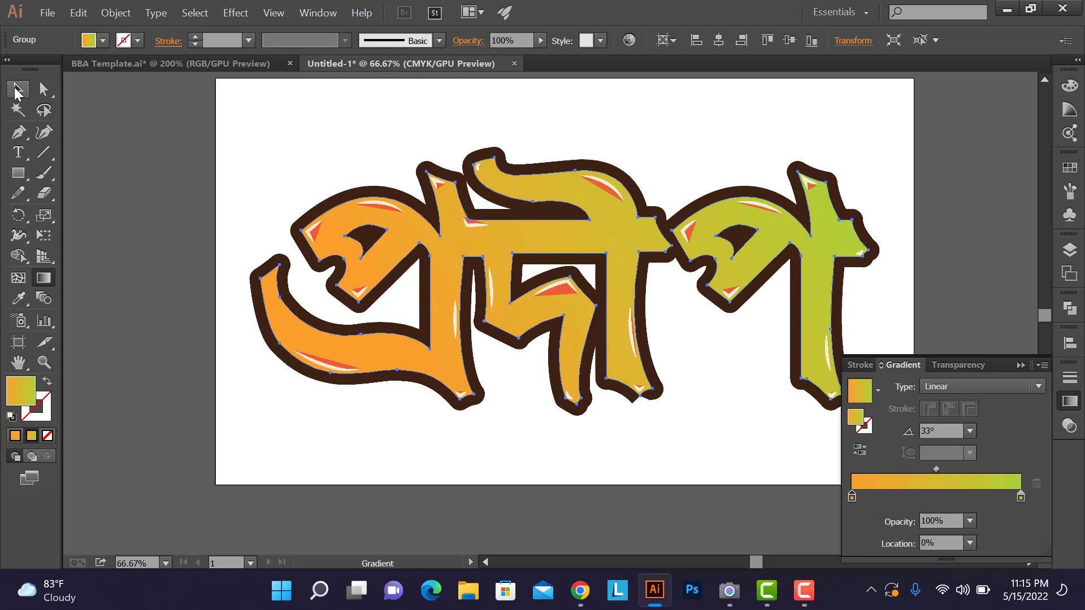
left_click(97, 162)
Step: Try ungrouping the white highlight shapes on the lettering and deselect them
left_click(305, 239)
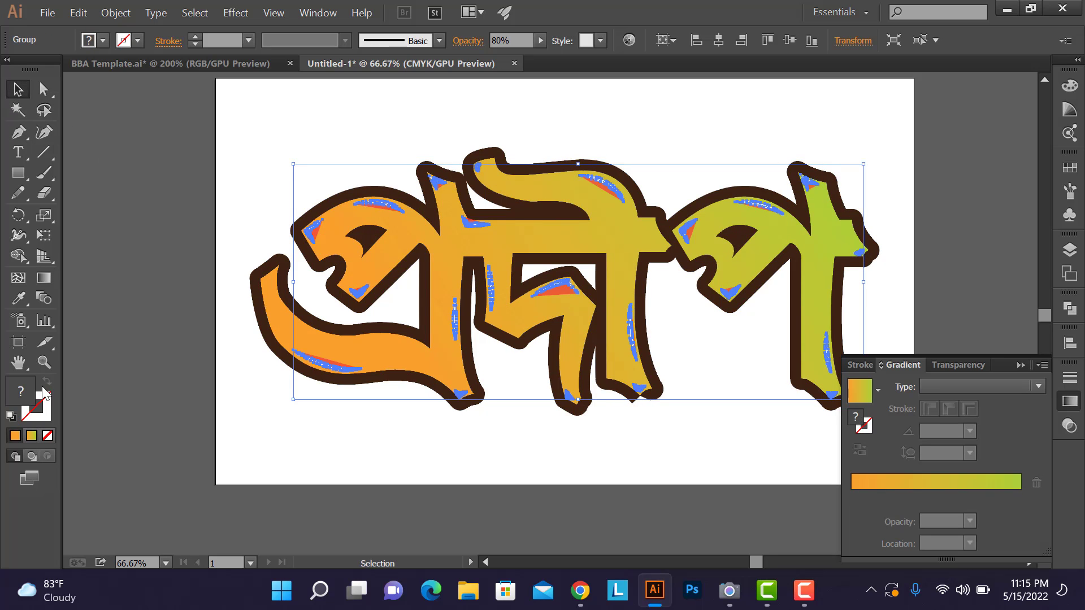
right_click(389, 209)
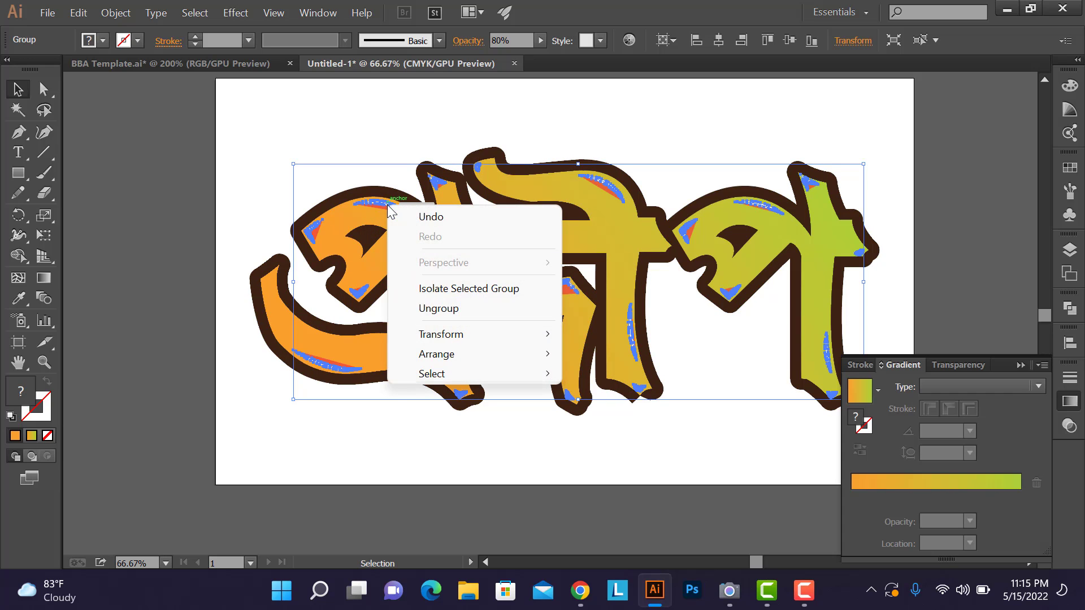
left_click(403, 308)
left_click(133, 209)
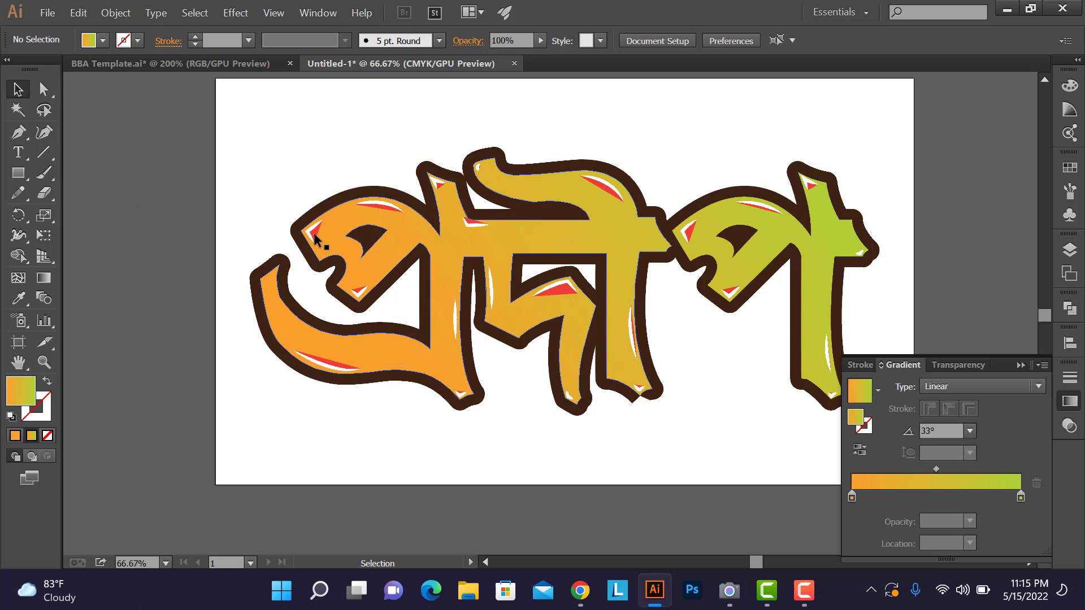
Step: Try removing the red fill from the first letter's pointed left highlight with the Shape Builder tool
left_click(315, 235)
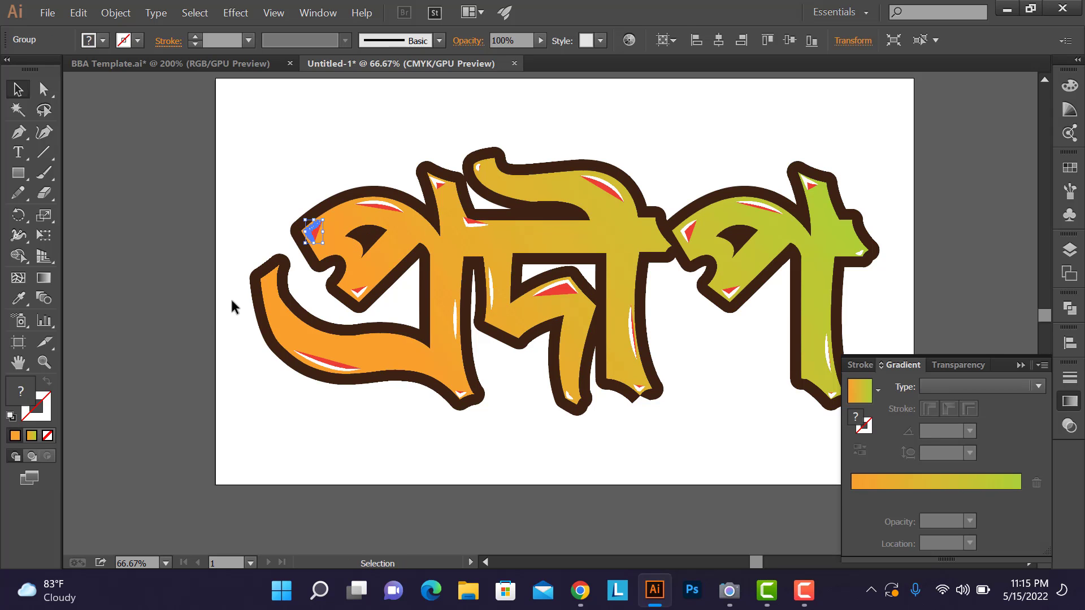
scroll(229, 296, "up", 3)
scroll(138, 165, "up", 1)
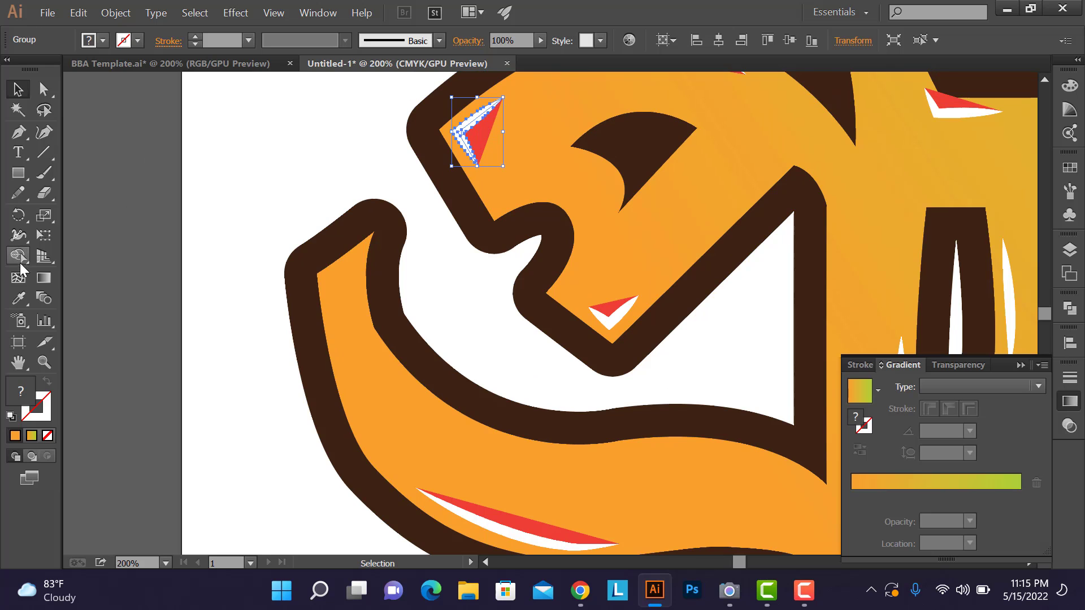
left_click(18, 256)
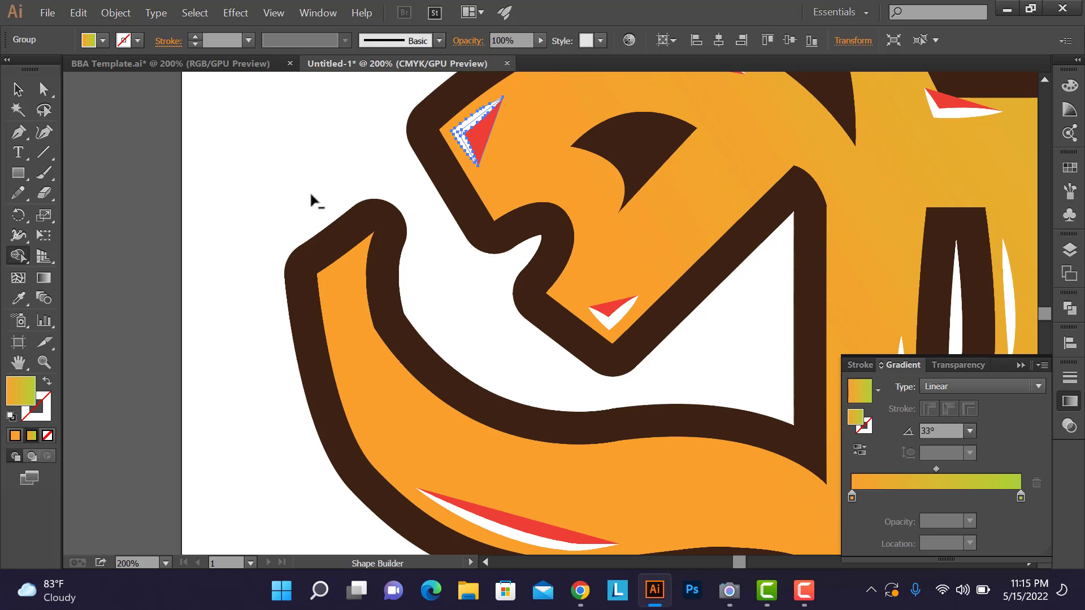
left_click(486, 138)
scroll(222, 186, "down", 2)
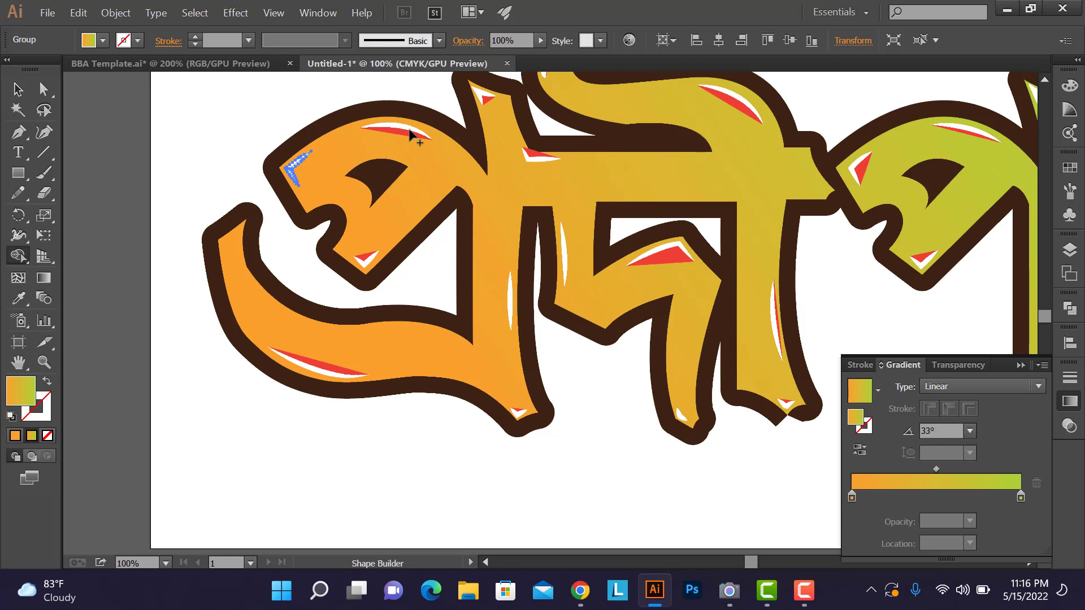
Step: Try selecting the first letter's arch, lower-tip and bottom-curve highlights together
left_click(19, 89)
left_click(403, 130)
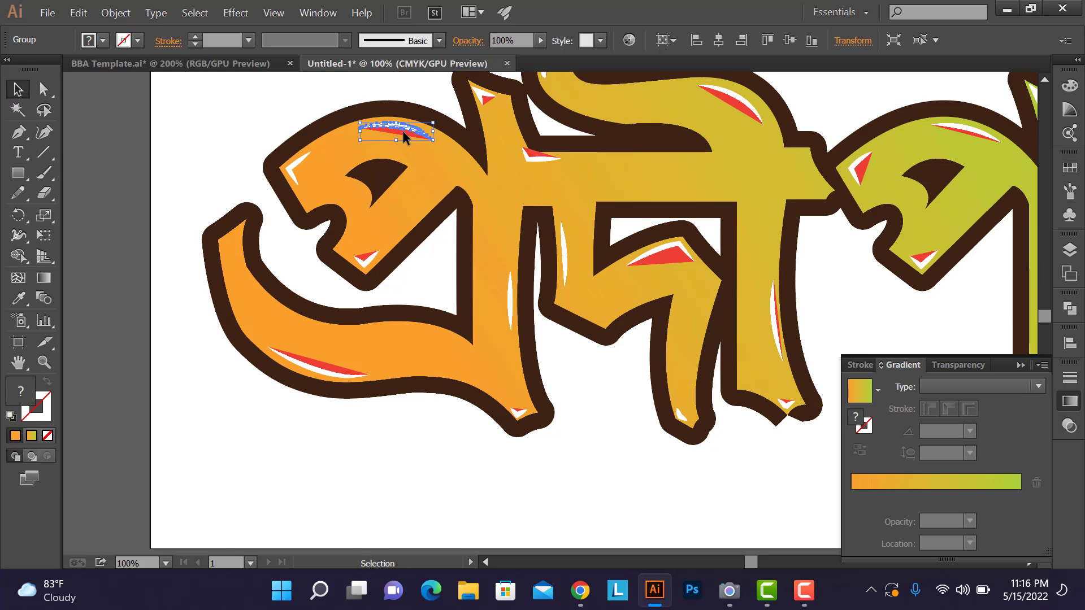
left_click(365, 258, "shift")
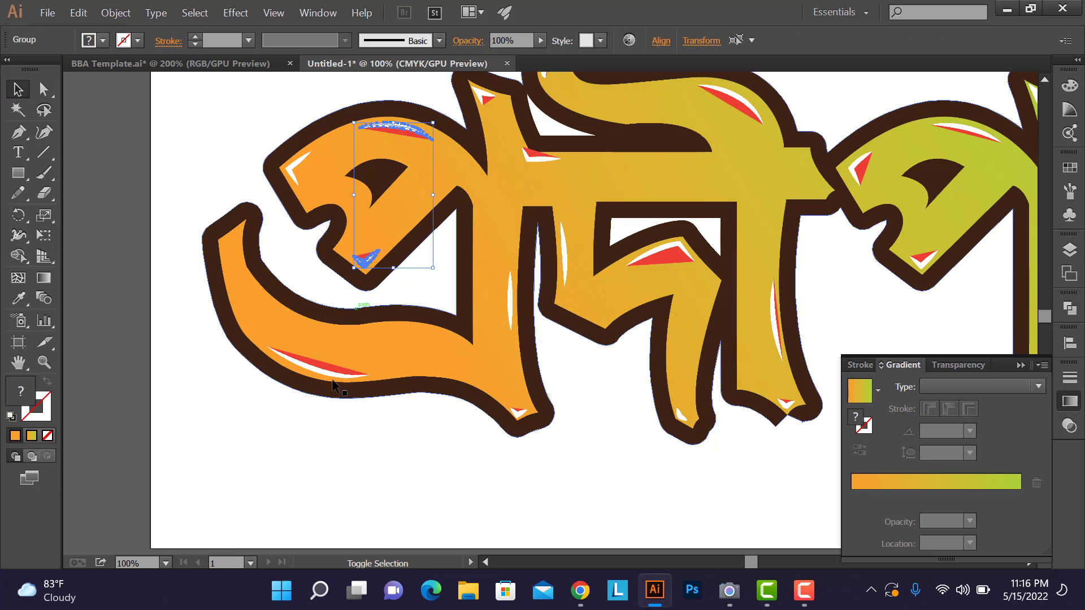
left_click(332, 375, "shift")
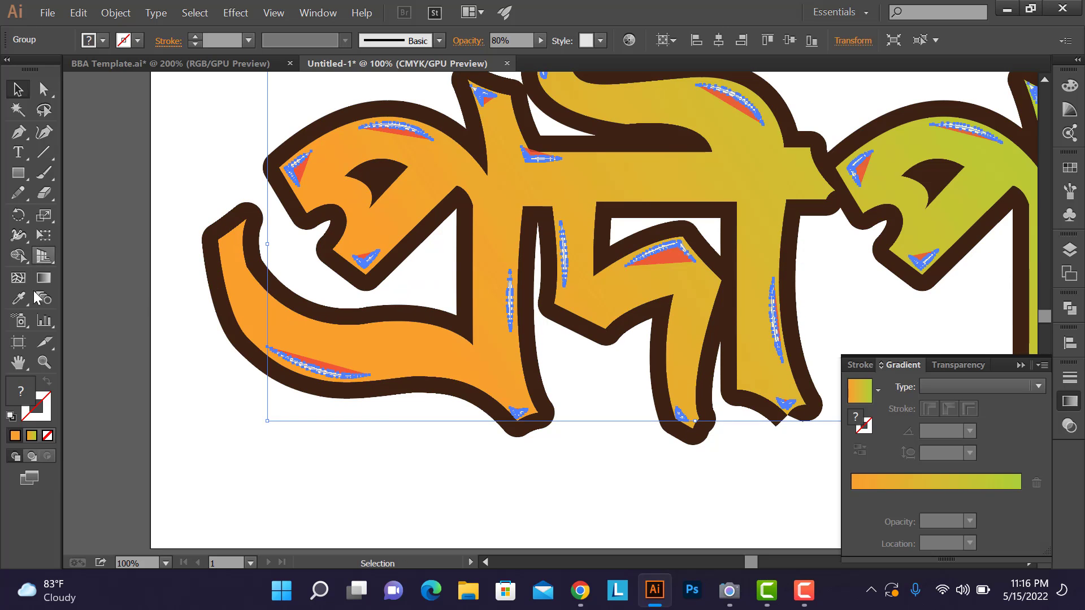
Step: With Shape Builder on the whole highlight group, delete the red areas in the first letter's left-point, arch, lower-tip and bottom-curve highlights
left_click(17, 257)
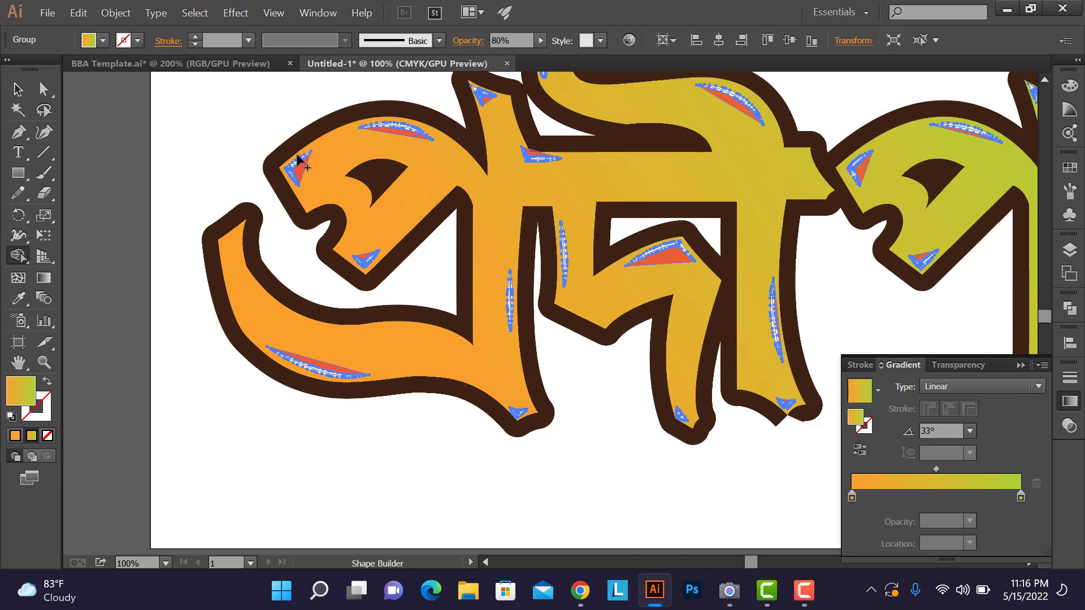
scroll(302, 165, "up", 1)
left_click(300, 181)
left_click(448, 125)
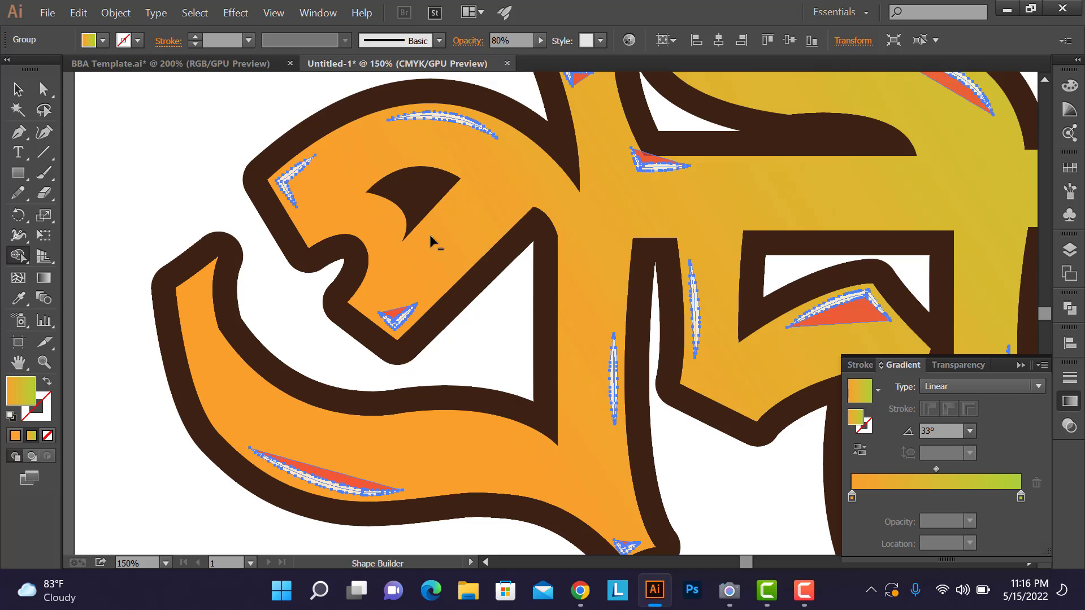
left_click(397, 314)
left_click(345, 479)
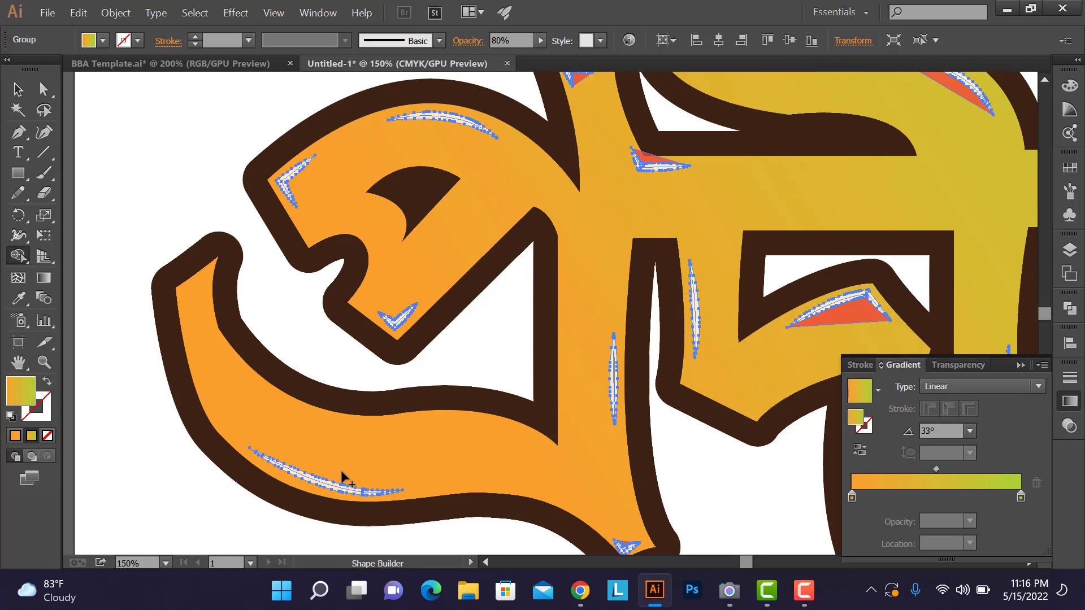
Step: Delete the red areas beside the highlights at the first letter's stem foot and the middle letter's angular bend
scroll(433, 435, "down", 1)
scroll(598, 511, "up", 4)
left_click(625, 507)
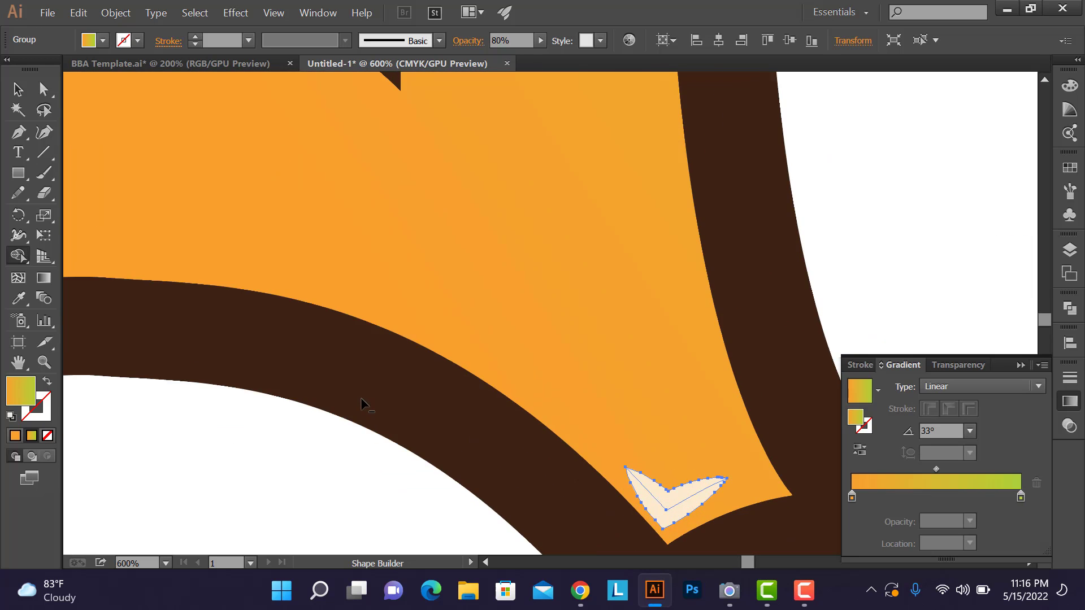
scroll(360, 398, "down", 3)
left_click(739, 117)
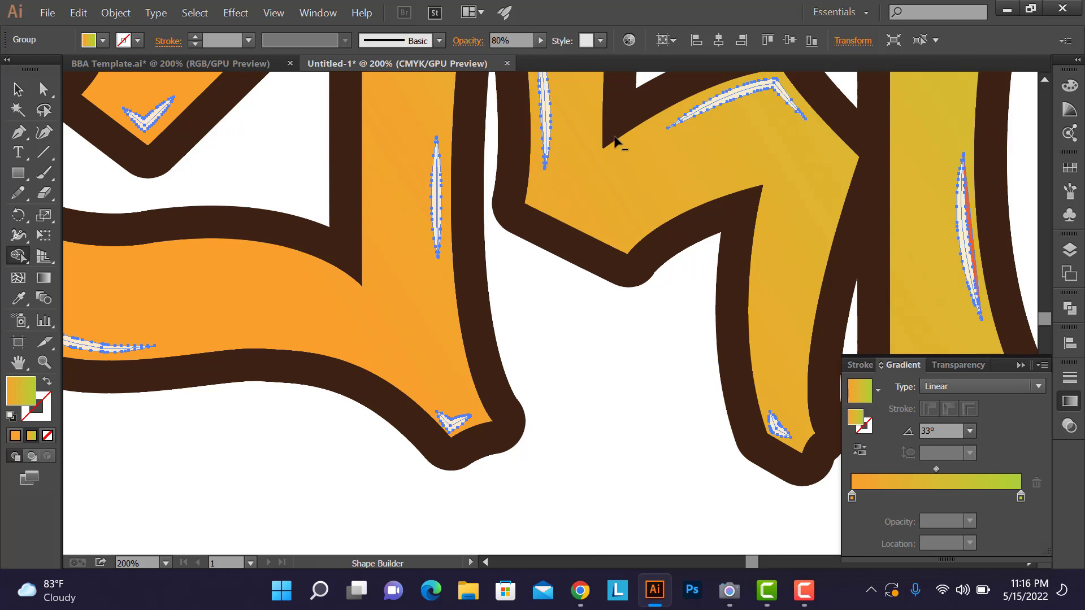
Step: Delete the red areas in the highlights at the first stem's top, the headline corner and the upper curved stroke
scroll(618, 138, "down", 3)
scroll(599, 123, "up", 3)
scroll(548, 152, "up", 4)
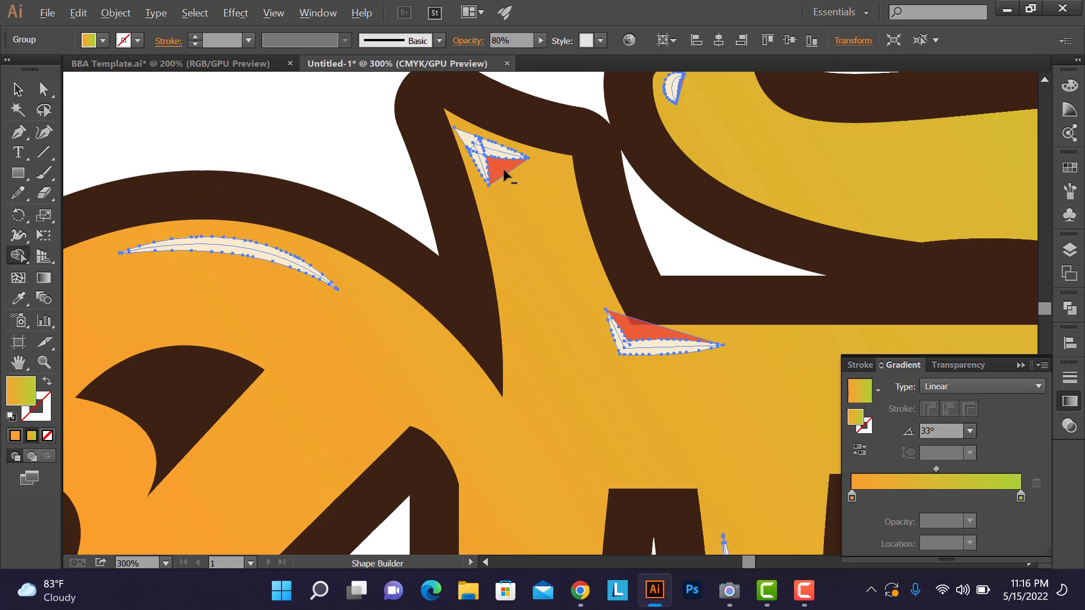
left_click(649, 338)
scroll(593, 322, "down", 4)
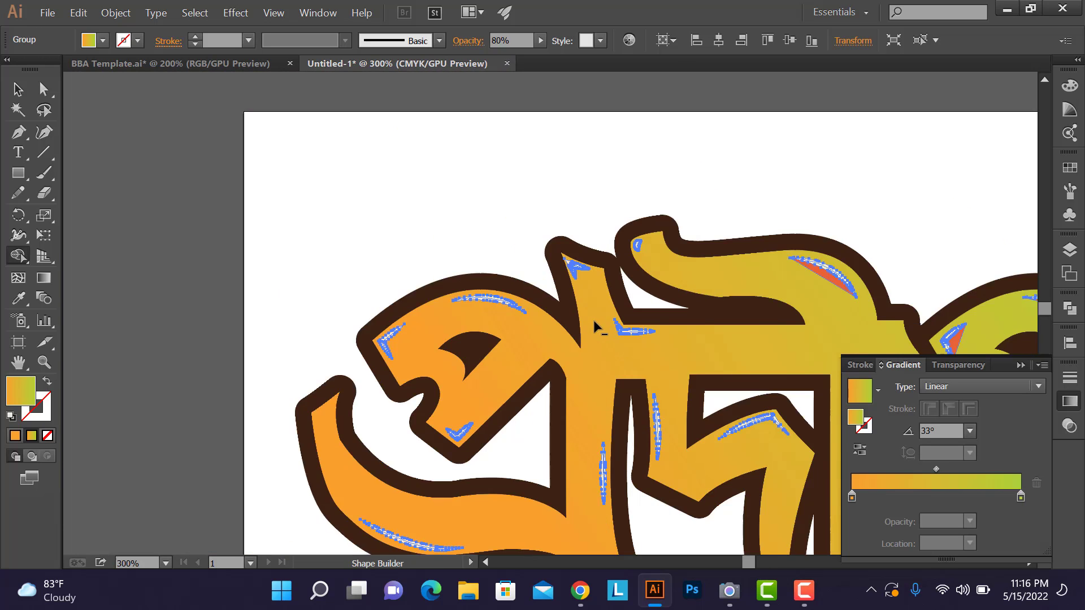
scroll(606, 272, "up", 3)
left_click(591, 283)
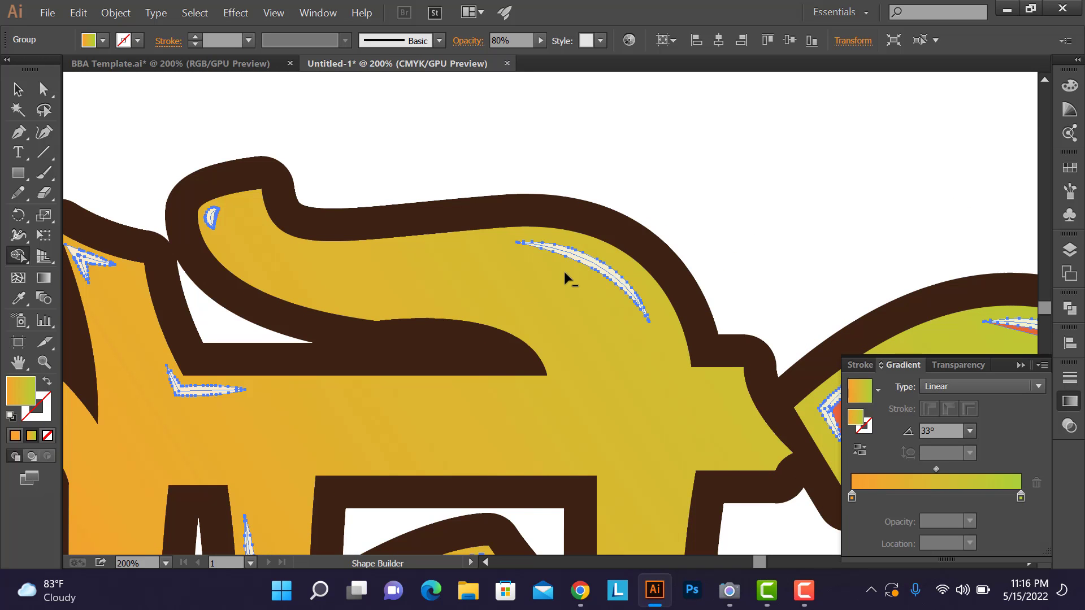
Step: Delete the red areas in the highlights along the middle letter's tall vertical stem and at that stem's foot
scroll(569, 278, "down", 4)
scroll(615, 456, "up", 4)
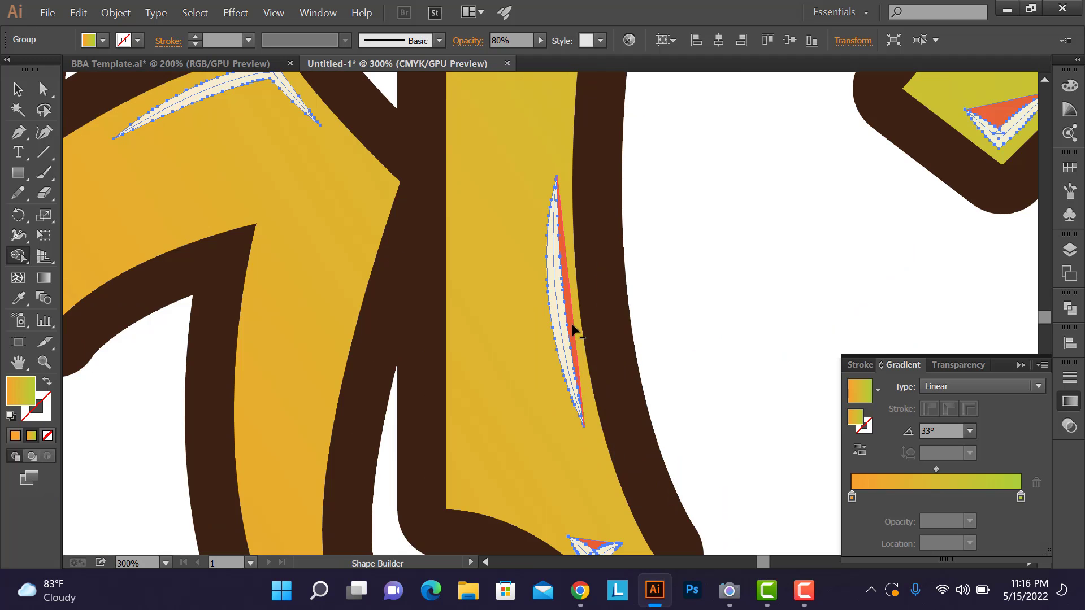
scroll(572, 329, "down", 3)
scroll(571, 325, "up", 4)
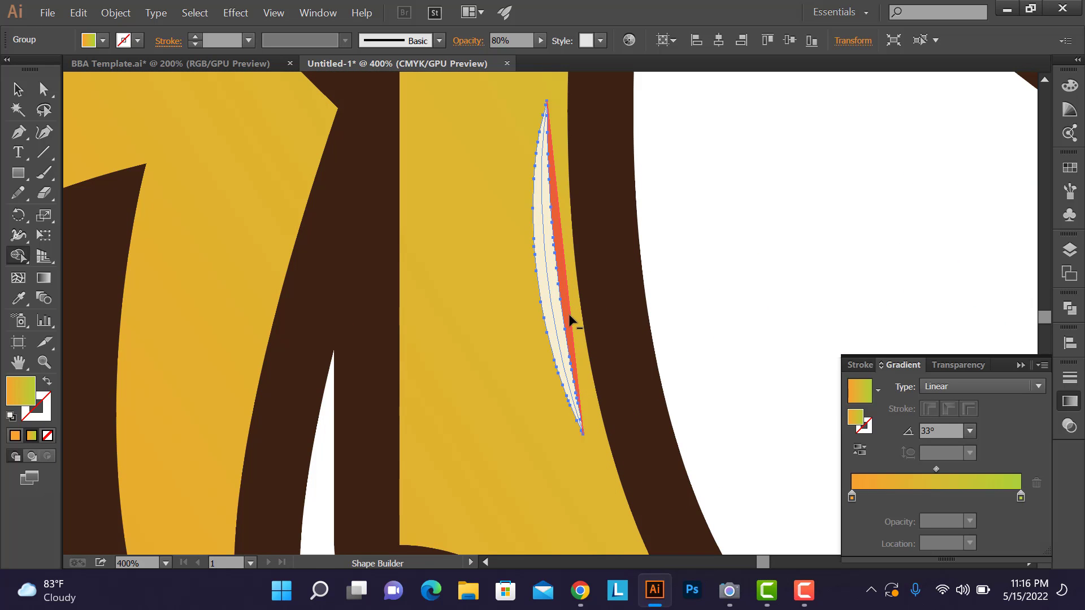
left_click(566, 320)
scroll(567, 323, "down", 3)
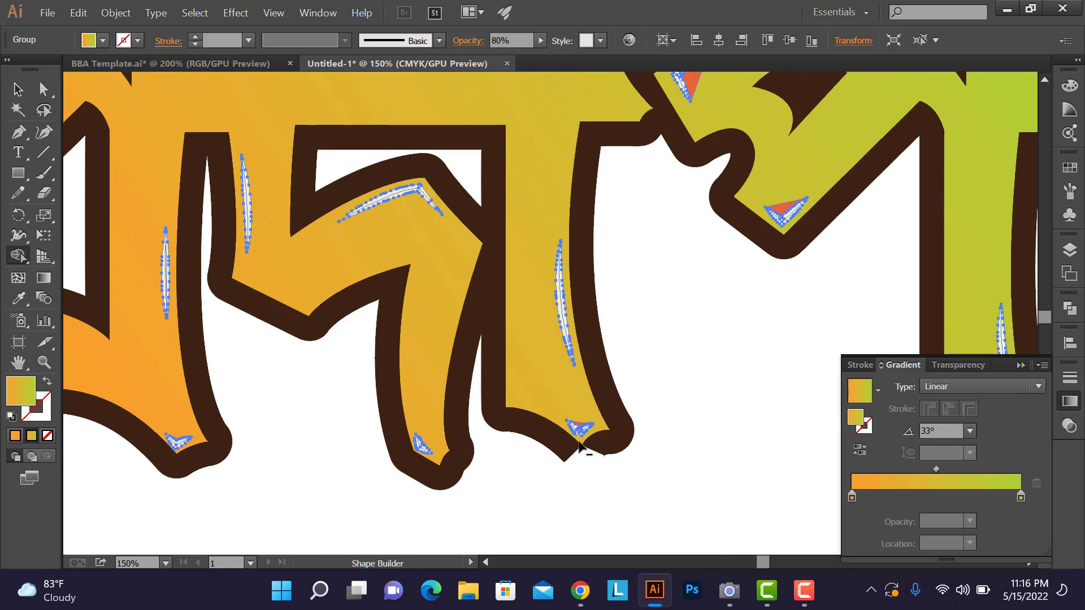
scroll(582, 435, "up", 3)
left_click(580, 421)
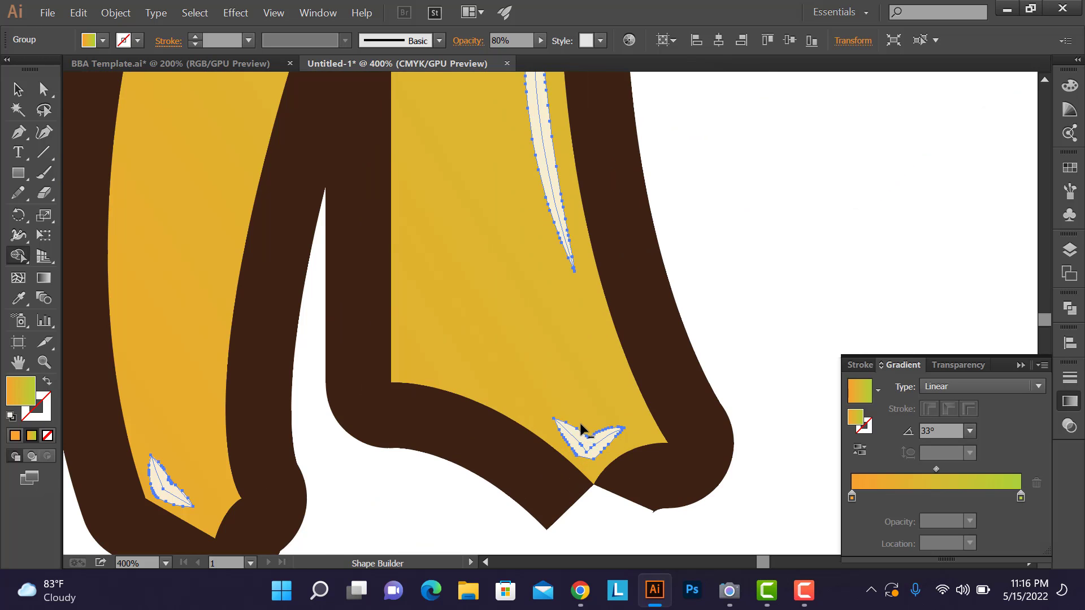
Step: Delete the red areas in the last letter's lower-tip, left-point and arch highlights
scroll(582, 430, "down", 4)
scroll(786, 210, "up", 1)
scroll(785, 211, "up", 1)
scroll(791, 234, "down", 2)
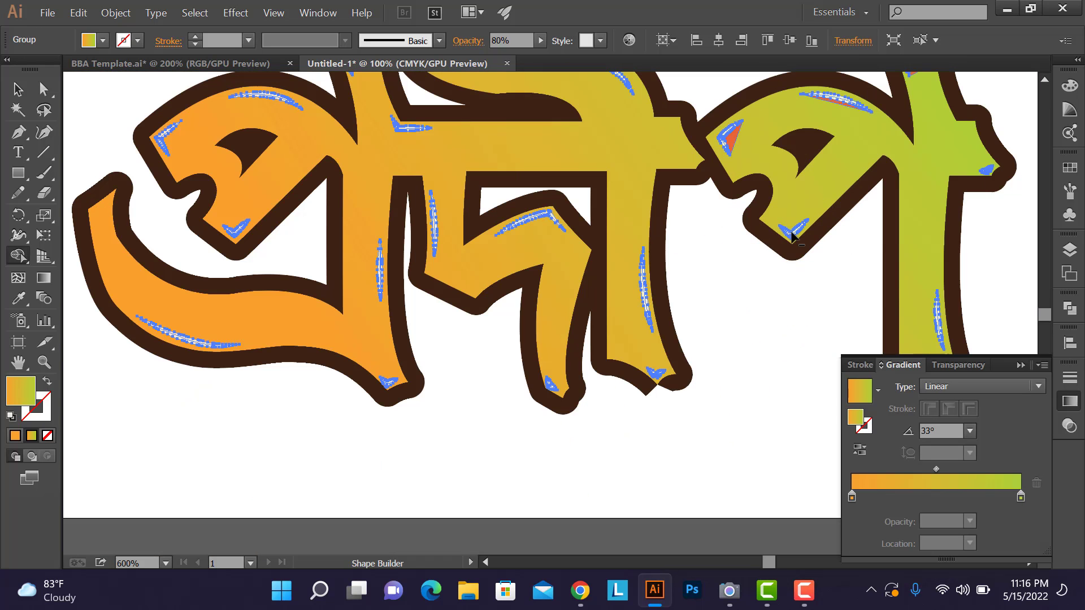
left_click(733, 141)
scroll(848, 107, "up", 2)
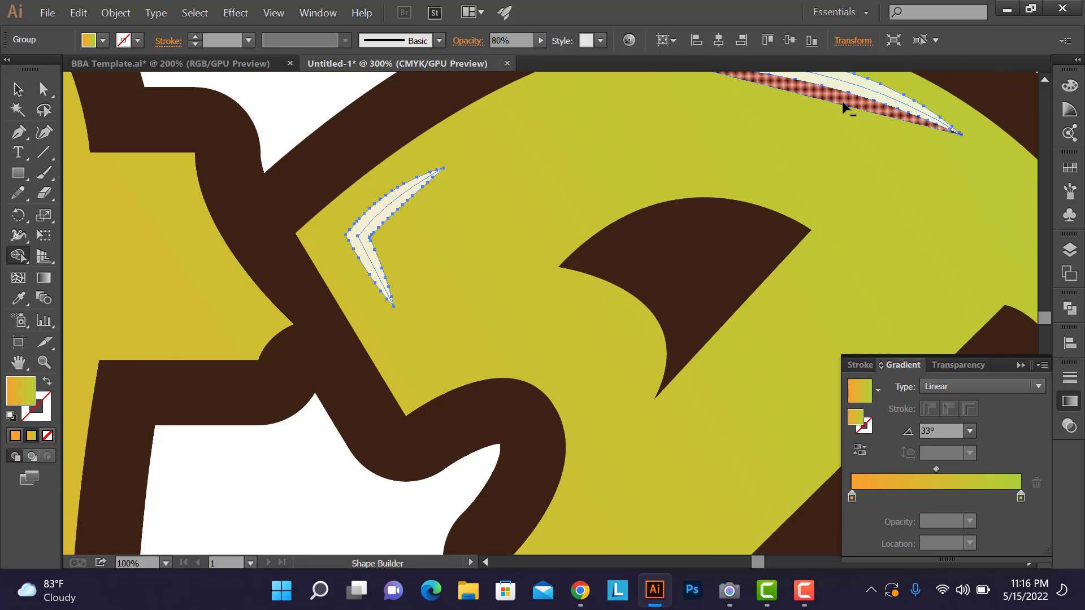
left_click(848, 104)
Step: Delete the red areas in the highlights at the top of the last letter's stem and at its right tip
scroll(711, 163, "down", 2)
scroll(711, 164, "down", 1)
scroll(794, 113, "up", 4)
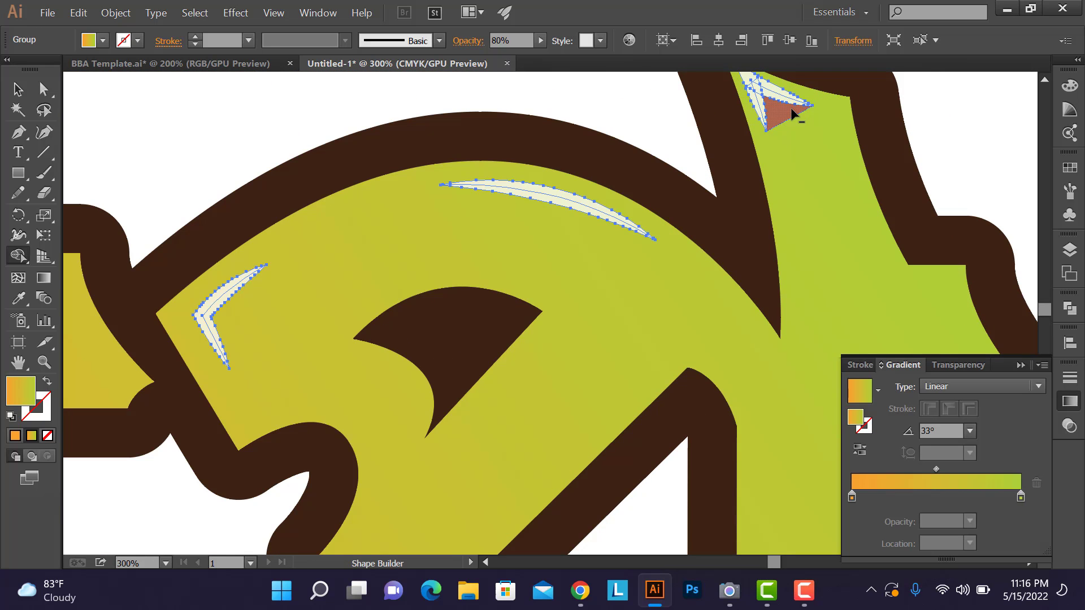
scroll(777, 120, "down", 3)
scroll(857, 208, "up", 3)
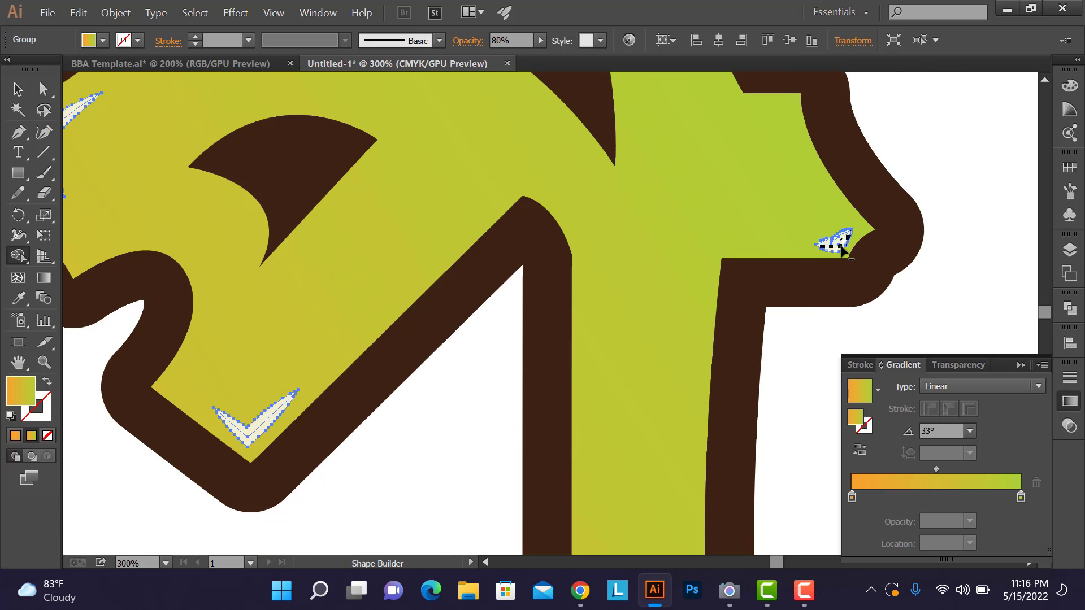
Step: Delete the thin red sliver along the last letter's stem highlight and the red area in its foot highlight
scroll(805, 264, "down", 3)
scroll(761, 430, "up", 4)
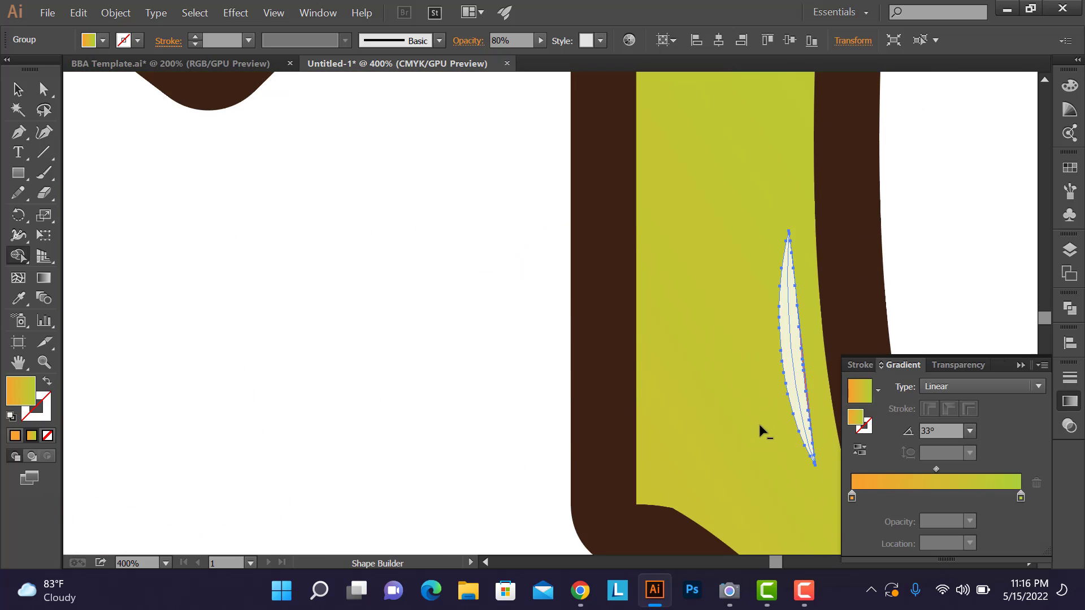
scroll(764, 427, "down", 1)
scroll(773, 239, "up", 4)
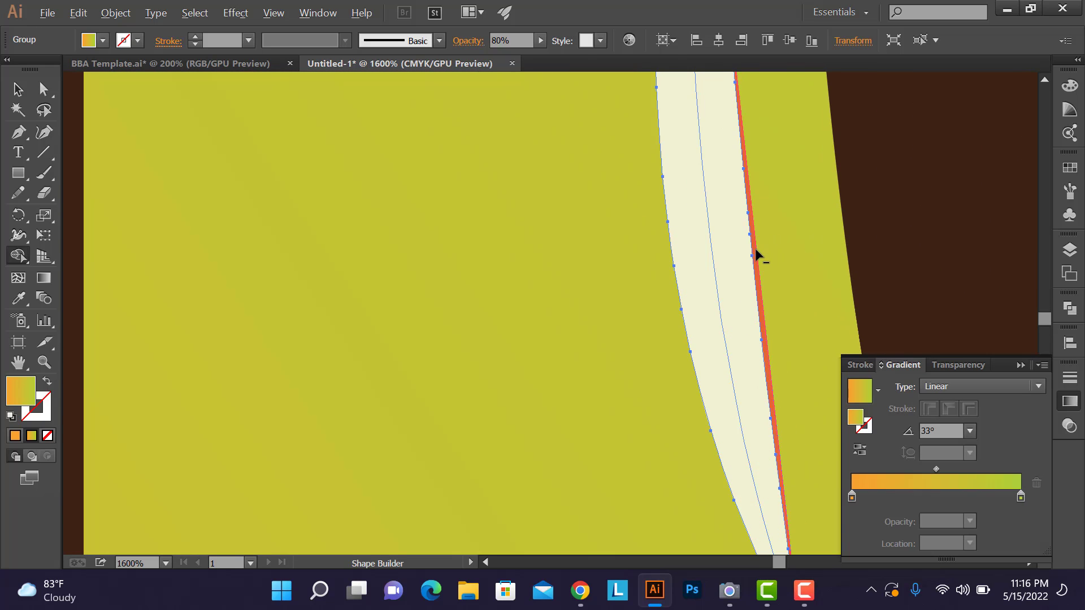
scroll(755, 260, "down", 4)
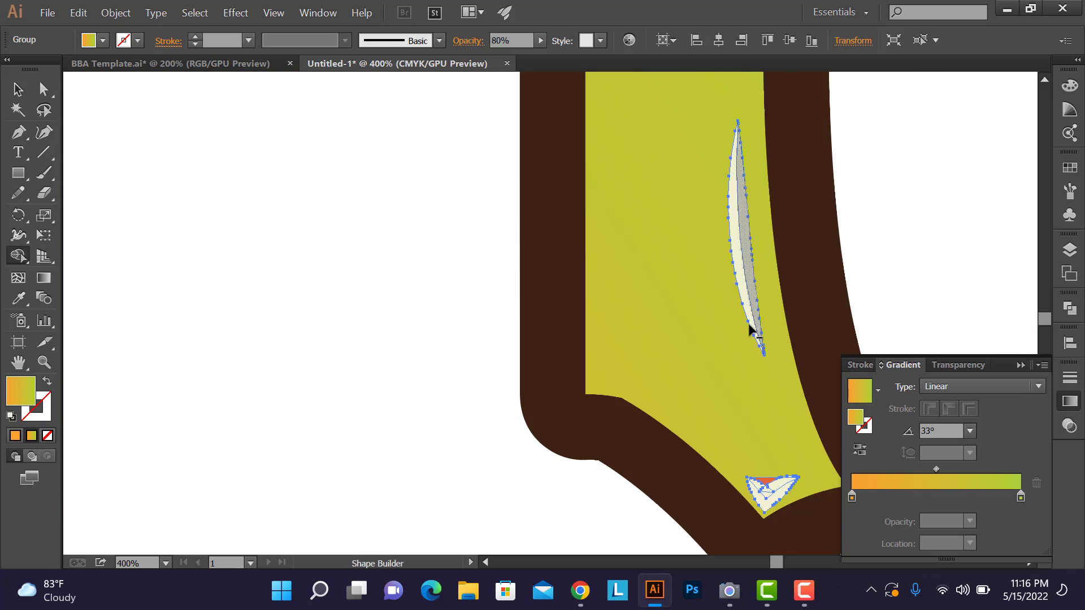
left_click(766, 481, "alt")
Step: Unite the pieces of all the highlights with the Pathfinder, and clear the selection
left_click(1069, 308)
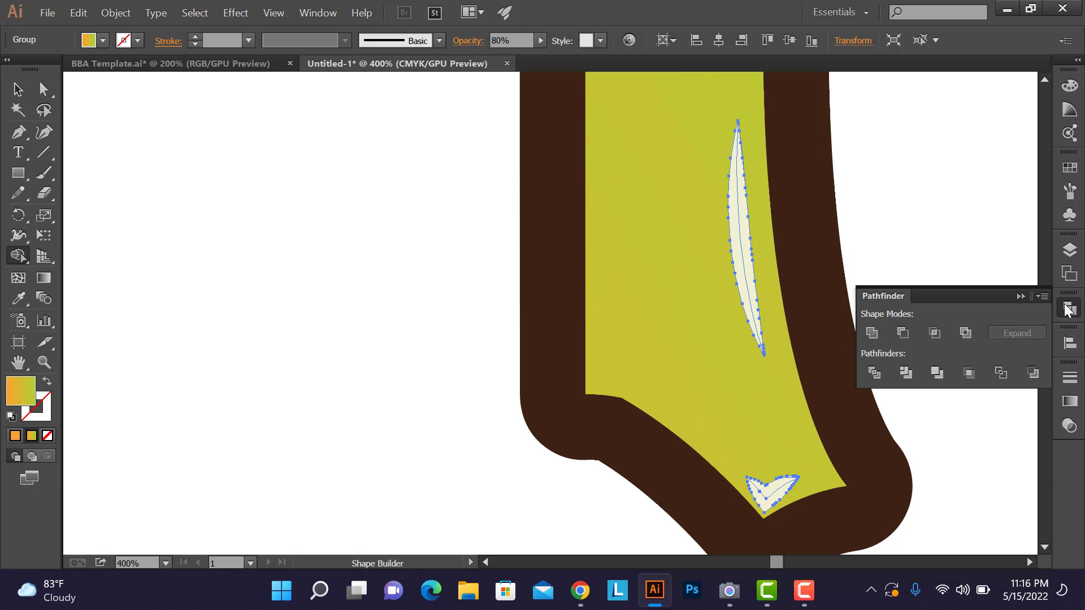
left_click(871, 334)
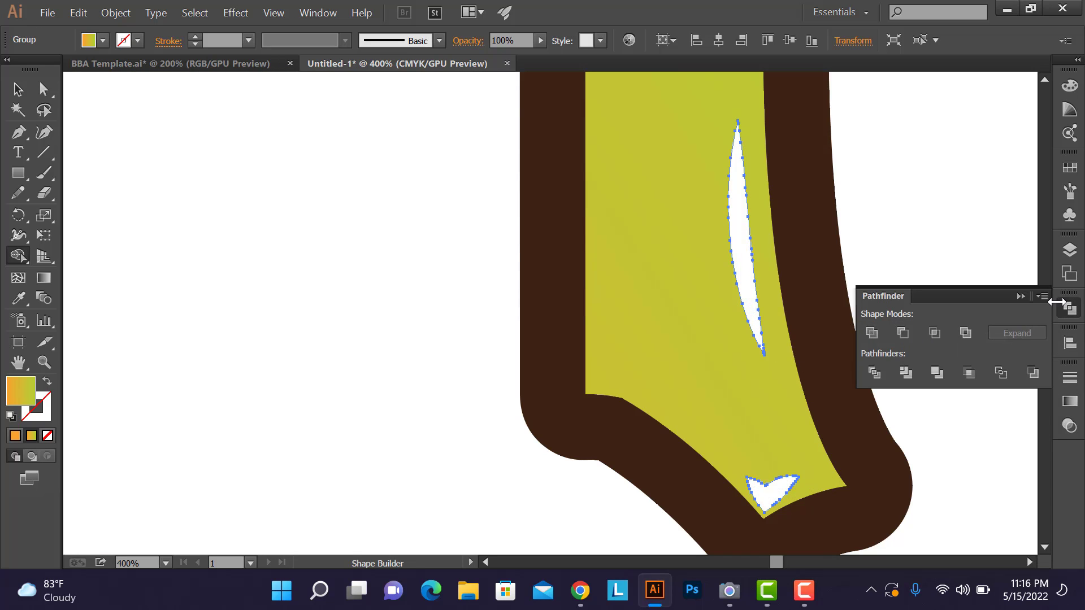
left_click(1069, 308)
scroll(581, 321, "down", 6)
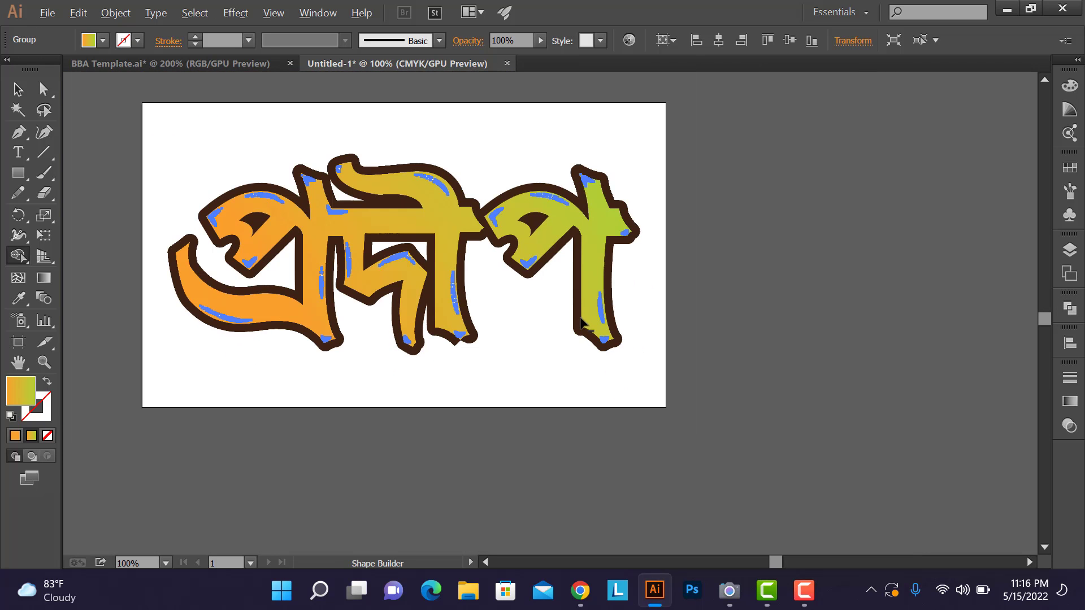
left_click_drag(641, 276, 642, 316)
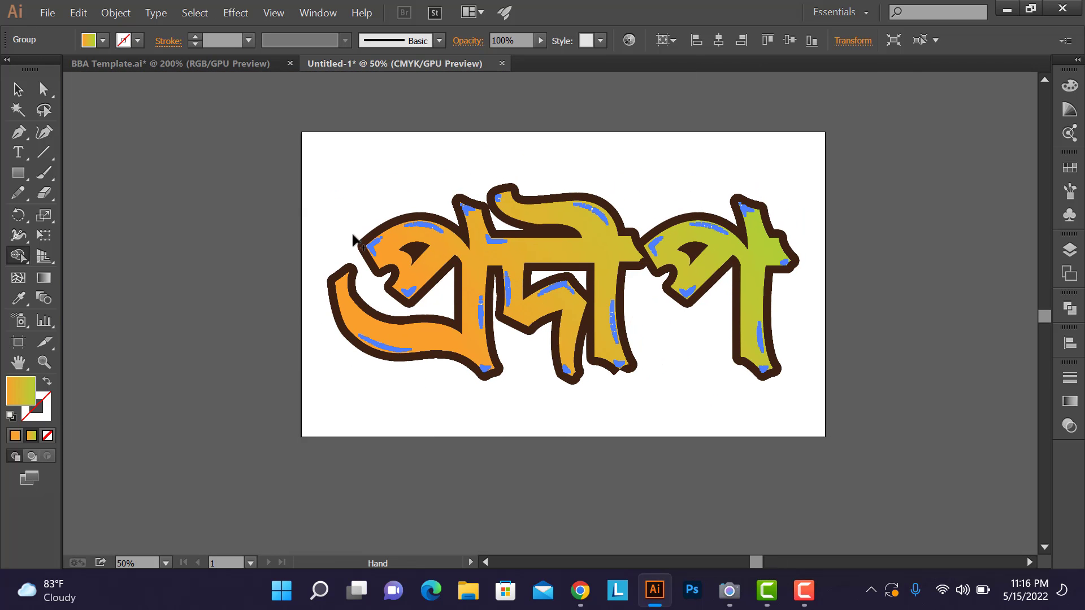
left_click(16, 89)
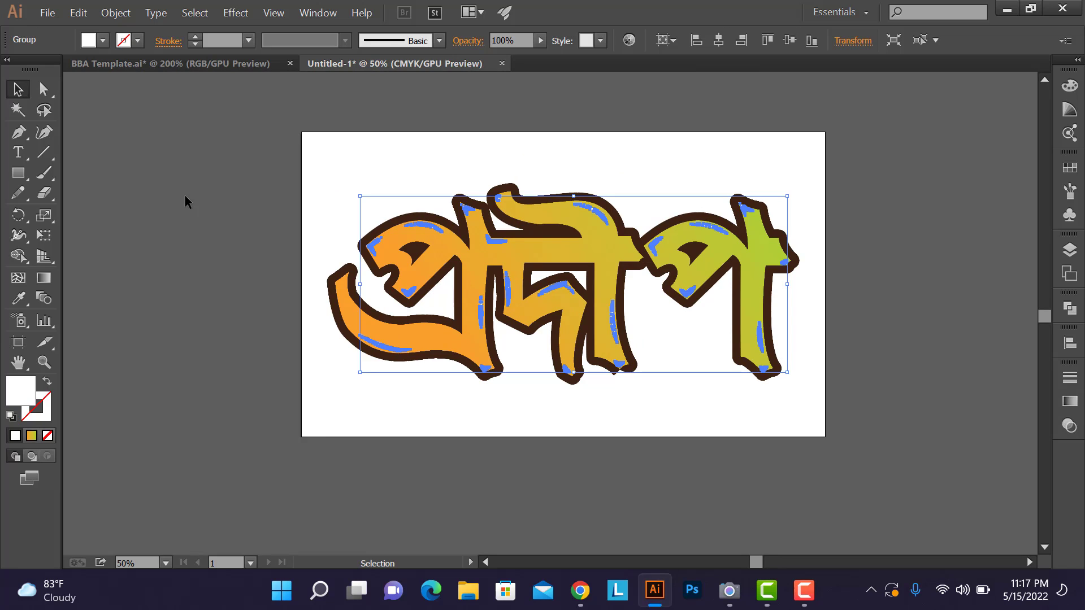
left_click(184, 195)
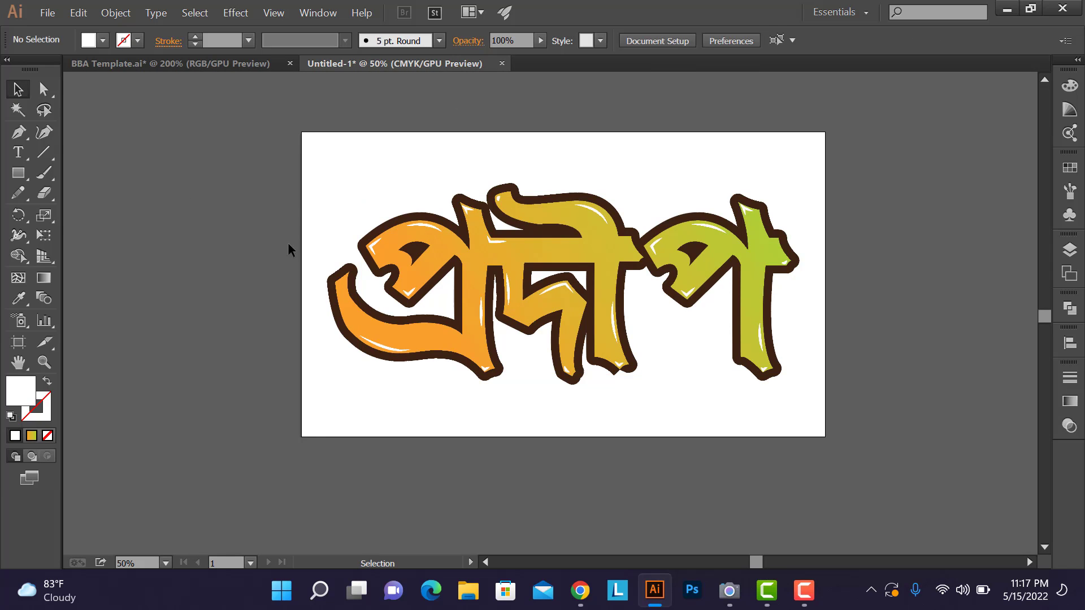
left_click_drag(200, 180, 934, 406)
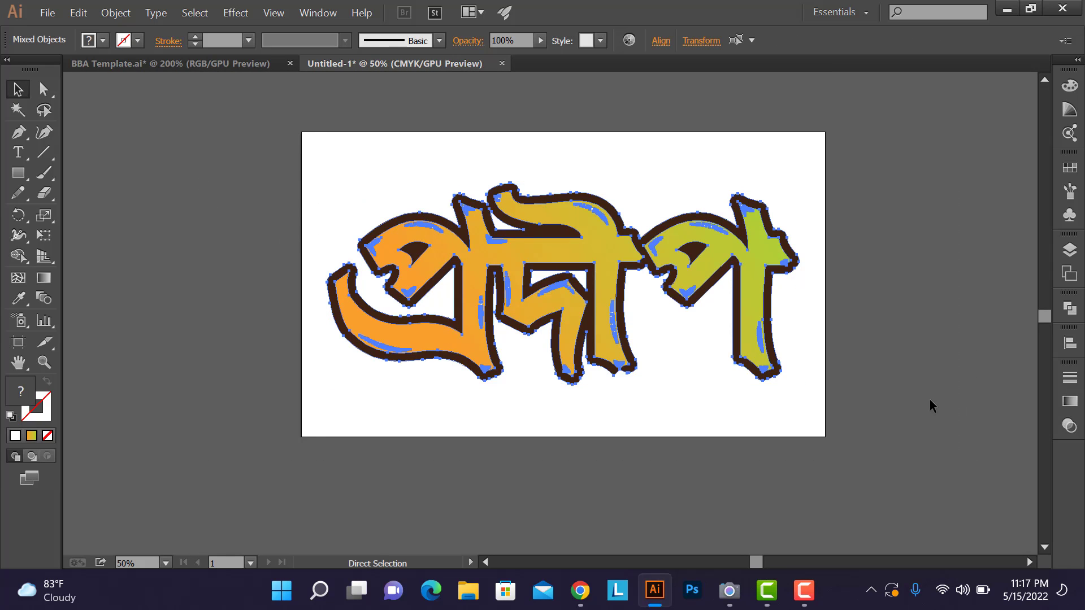
left_click(928, 393)
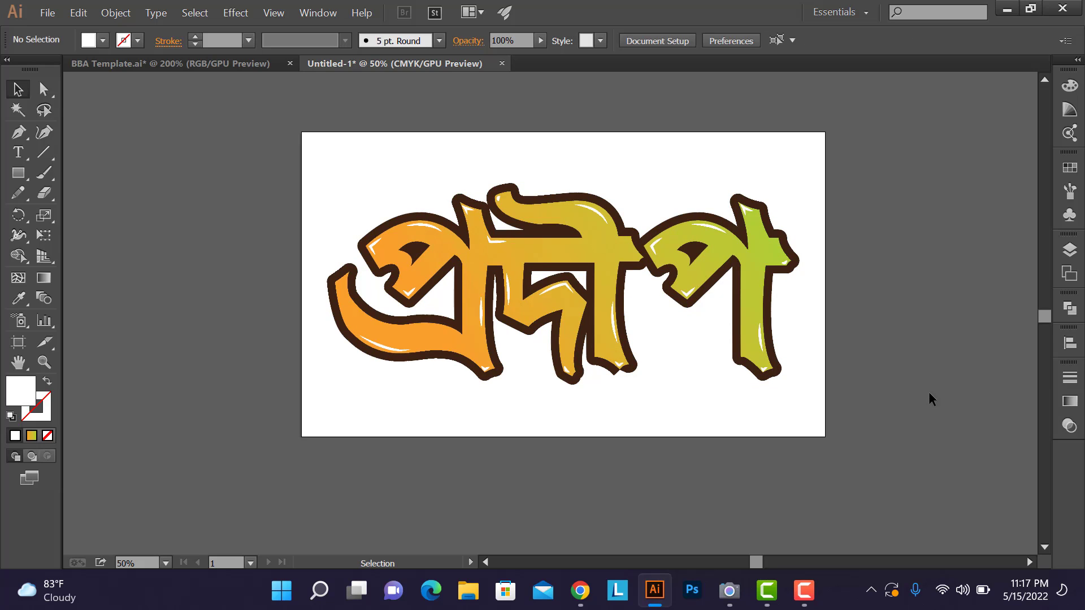